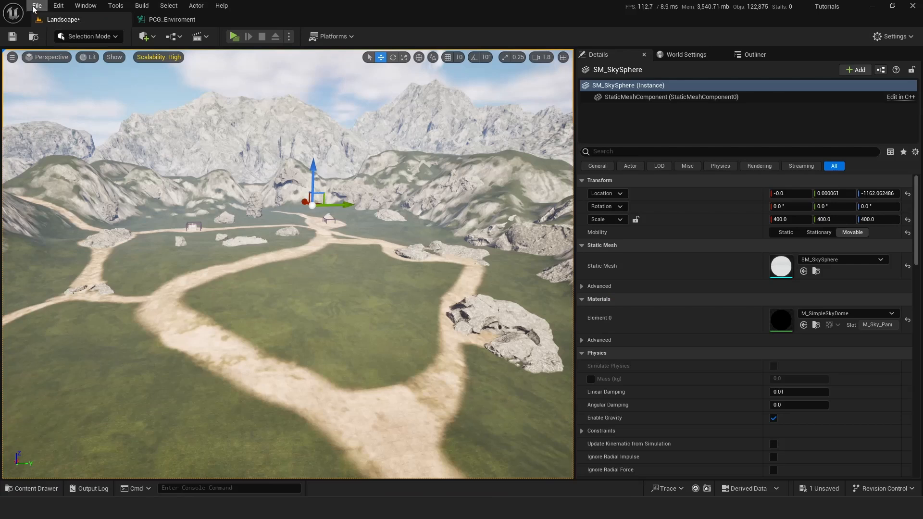
Save the level and inspect the three large pine trees on the white platform.
click(37, 5)
click(75, 142)
right_drag(128, 87, 418, 111)
key(w)
right_drag(369, 274, 419, 221)
key(w)
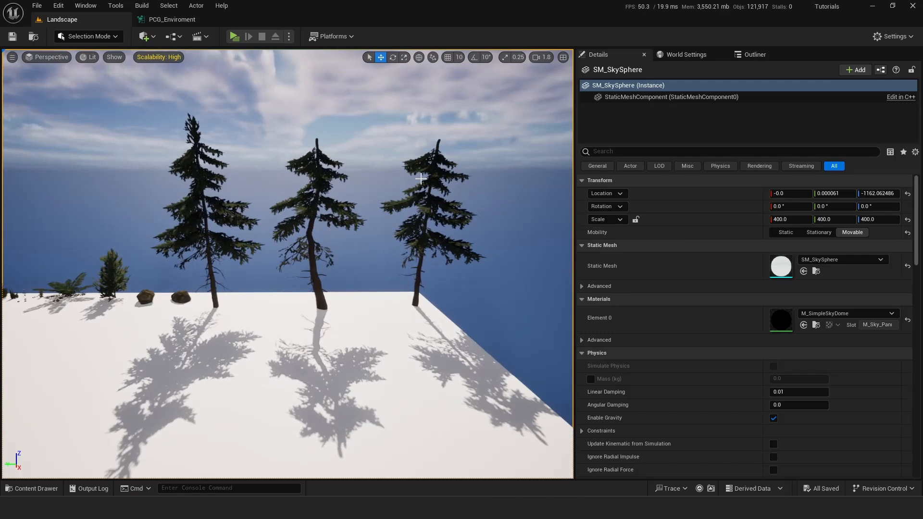
click(433, 165)
click(315, 188)
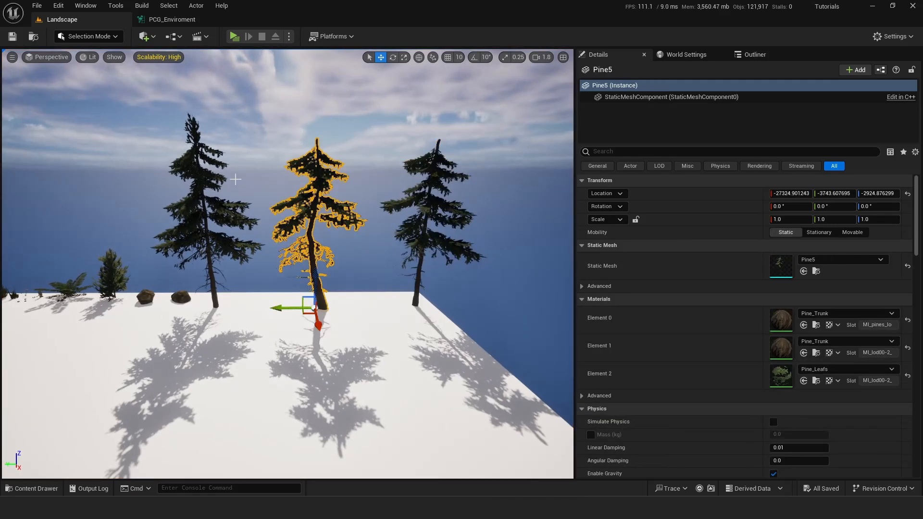
click(197, 152)
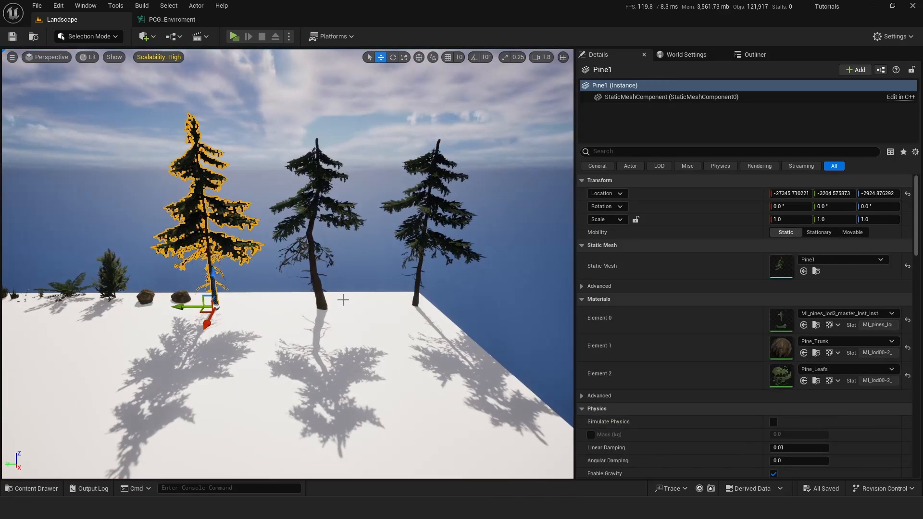
Inspect the rocks, small pine, fern, grasses and flowers lined up beside the large pines.
key(f)
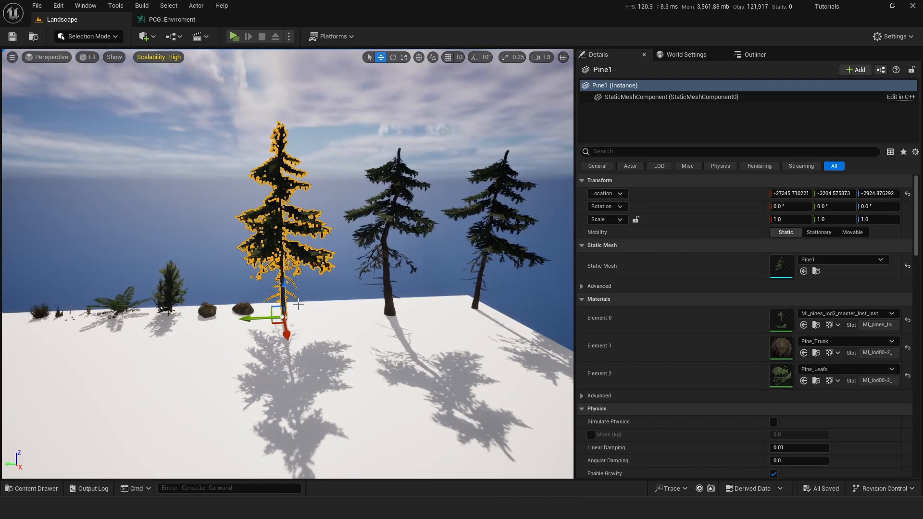
right_drag(298, 304, 312, 318)
key(w)
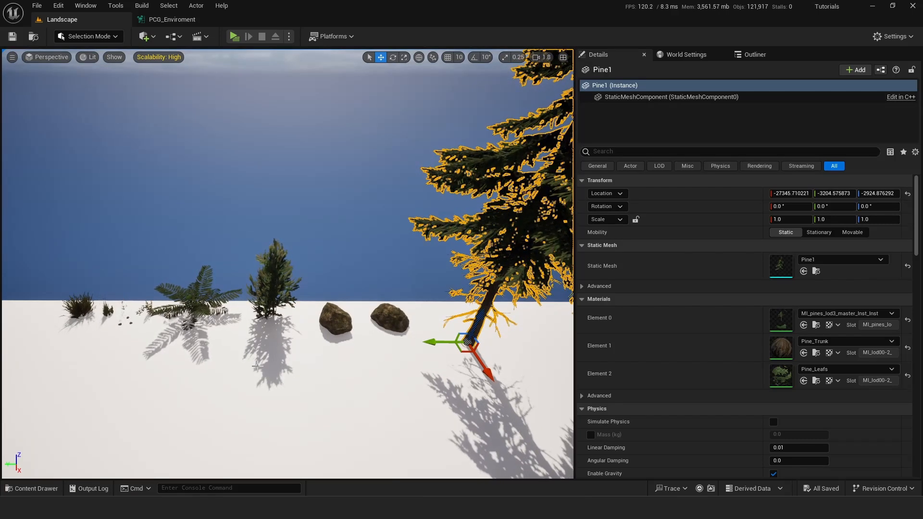
click(336, 319)
click(389, 319)
click(273, 289)
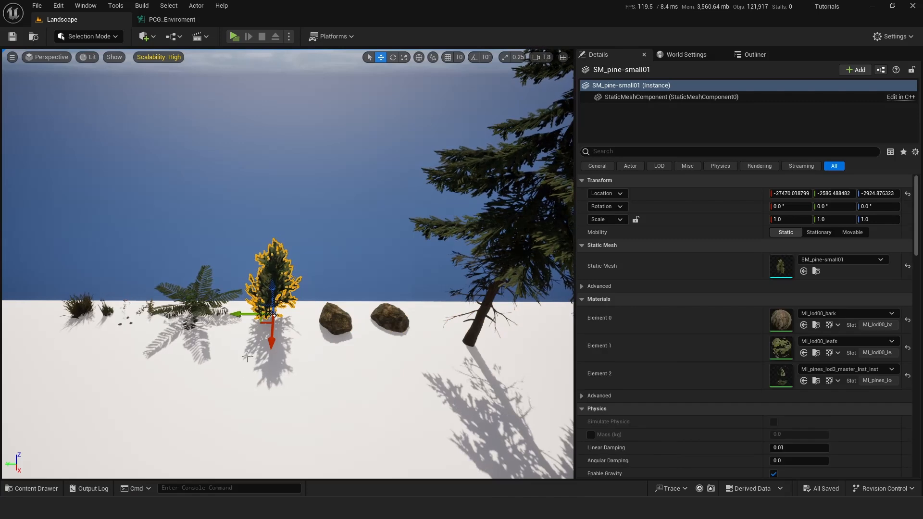
right_drag(291, 349, 211, 349)
click(315, 299)
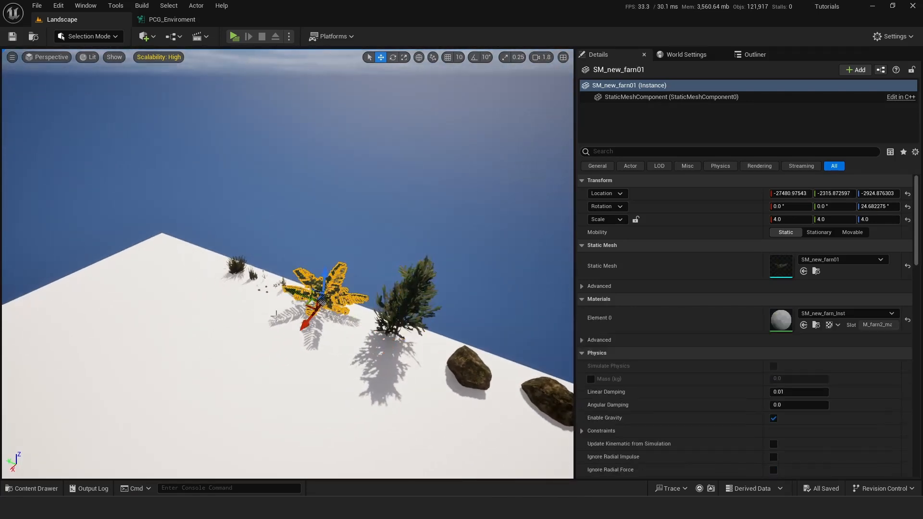
key(w)
right_drag(273, 310, 332, 311)
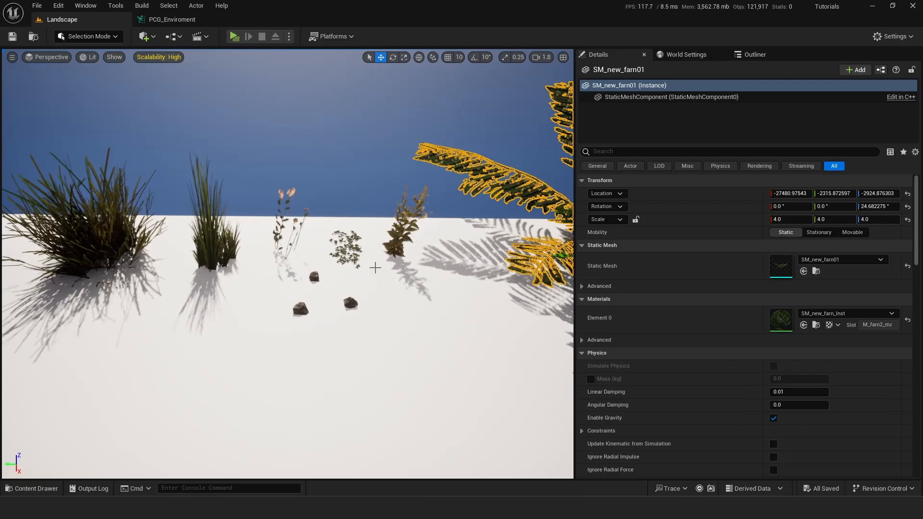
Inspect the landscape edge and select the cliff rock actor on the white platform.
key(s)
right_drag(375, 264, 235, 259)
right_drag(359, 233, 269, 230)
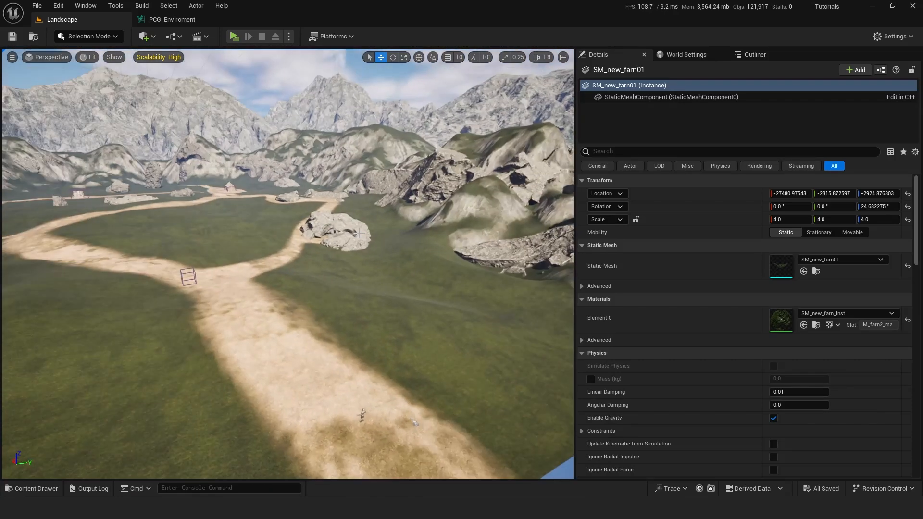
right_drag(131, 309, 165, 324)
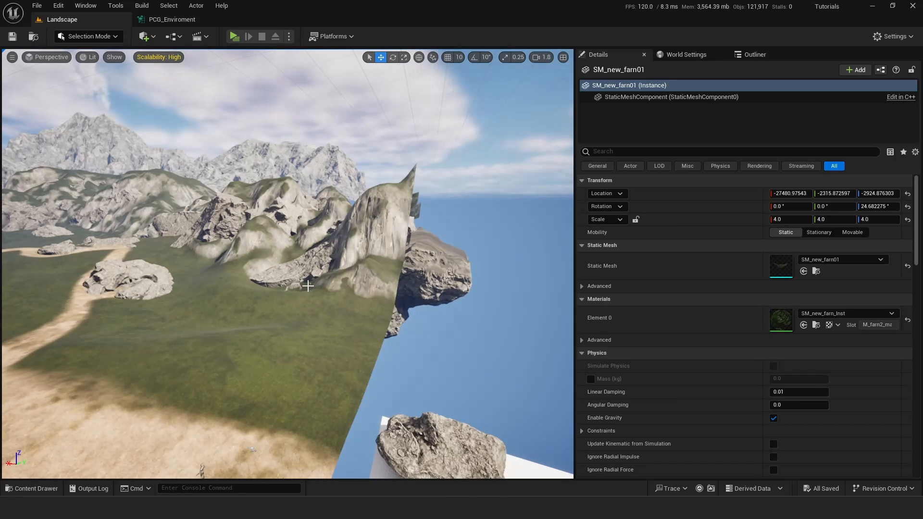
right_drag(253, 246, 351, 273)
right_drag(464, 313, 560, 349)
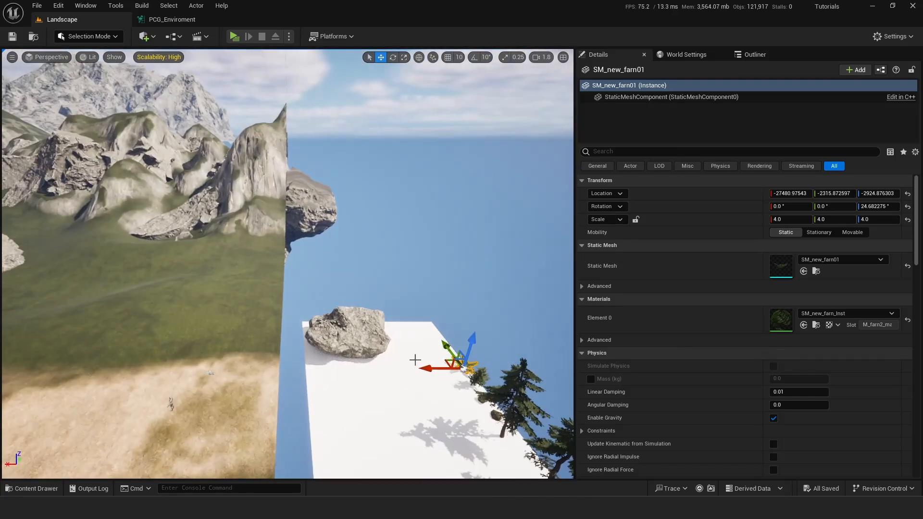
click(353, 339)
right_drag(354, 344, 237, 307)
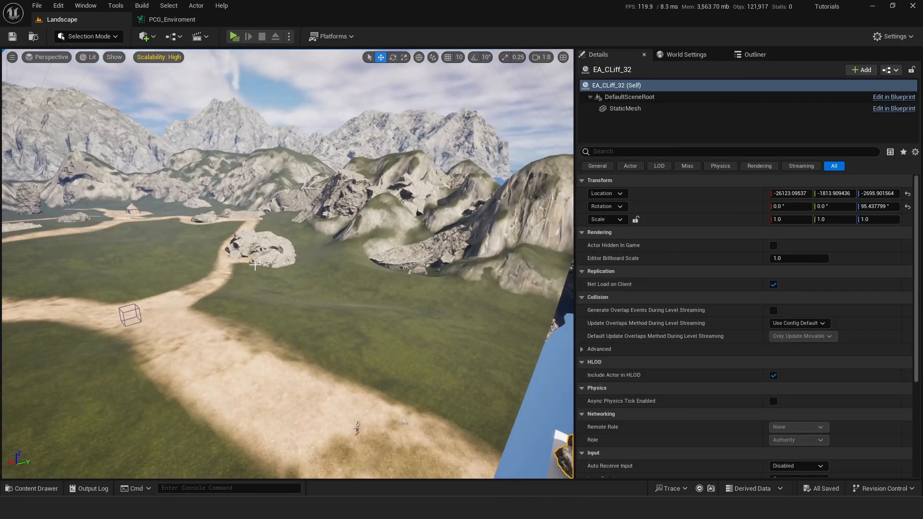
Examine the cliff rocks placed along the landscape's dirt paths.
right_drag(268, 263, 348, 313)
key(w)
key(w)
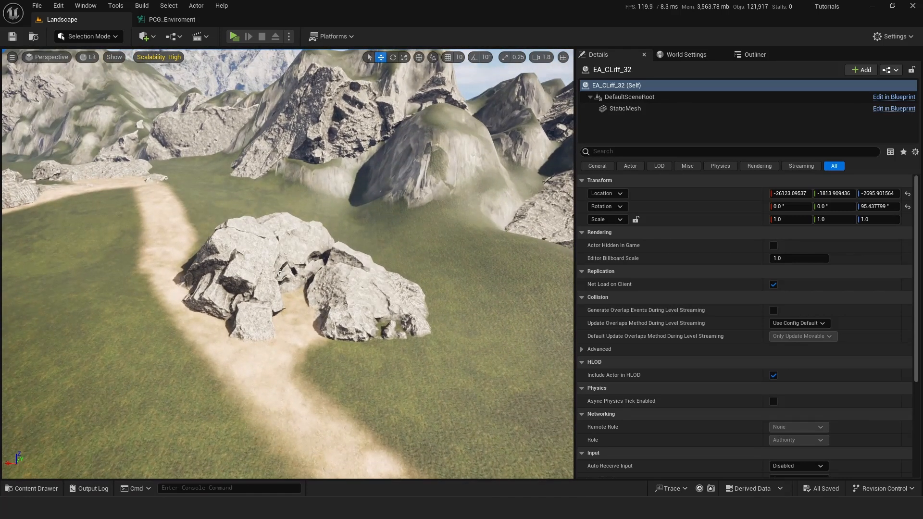
right_drag(350, 311, 188, 313)
key(w)
scroll(264, 266, up, 3)
key(d)
right_drag(334, 274, 294, 236)
key(s)
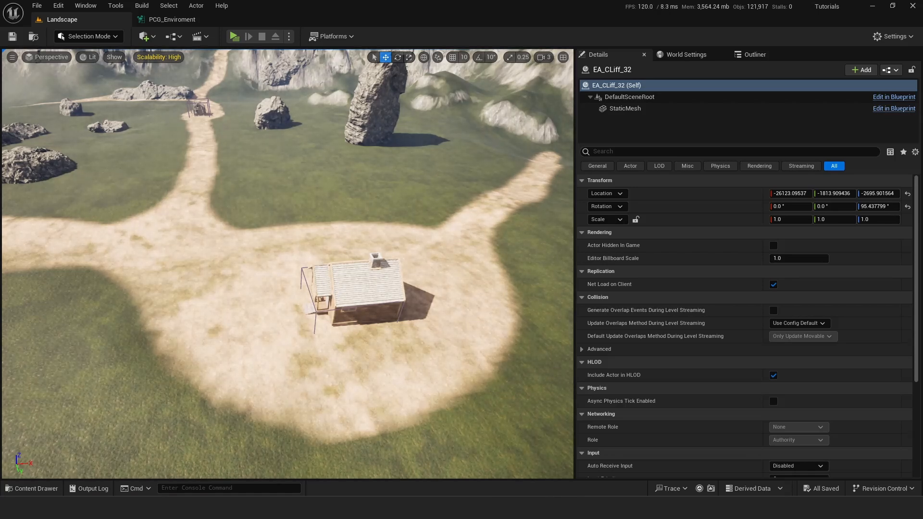
Inspect the blocking volumes enclosing the two wooden houses on the dirt paths.
right_drag(309, 269, 327, 262)
key(a)
click(344, 308)
right_drag(343, 307, 293, 262)
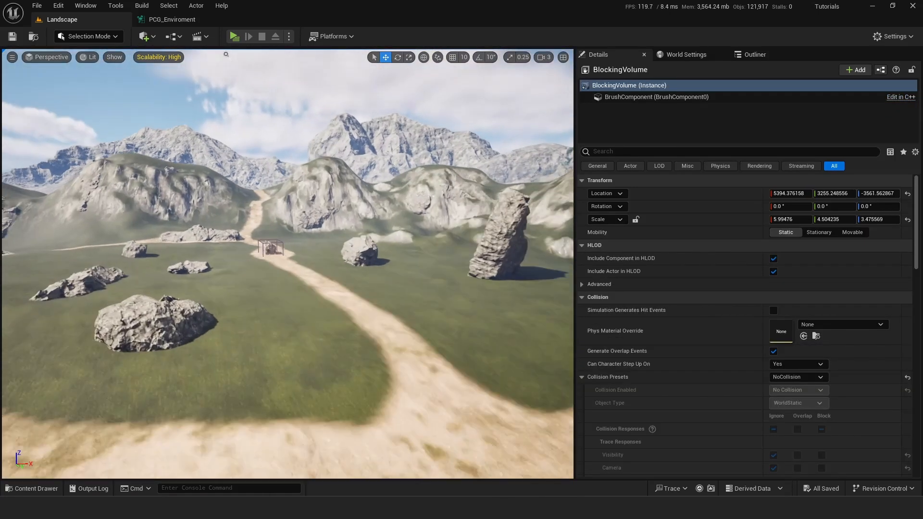
key(w)
right_drag(361, 211, 364, 234)
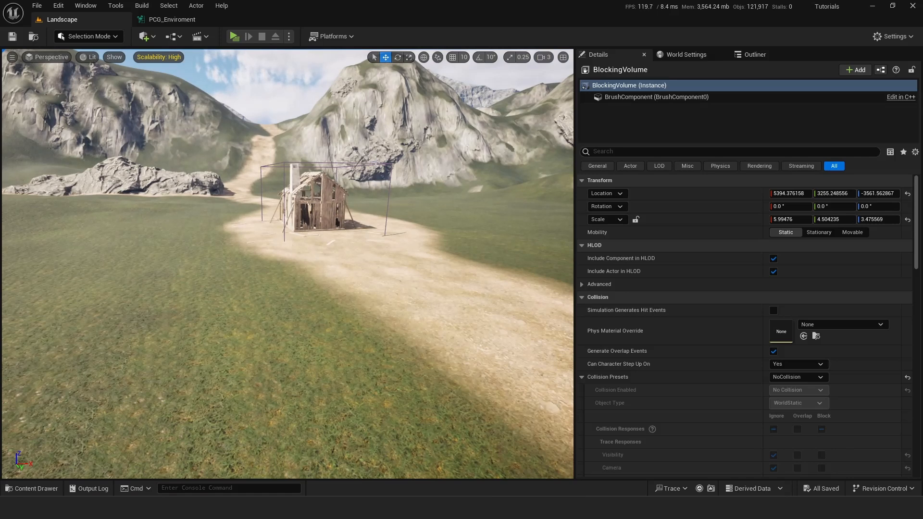
click(385, 230)
key(e)
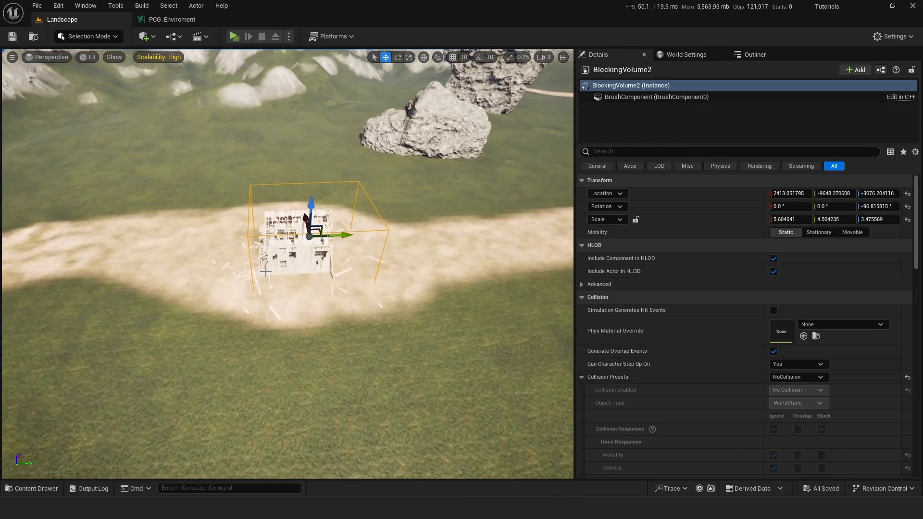
key(a)
right_drag(304, 249, 457, 212)
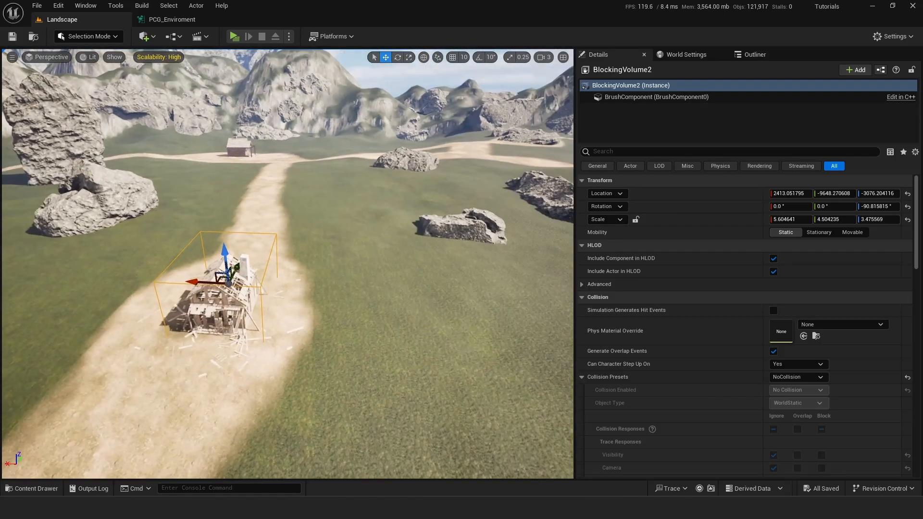
Survey the whole landscape with its paths, rocks and houses, including the area beside the white platform.
right_drag(249, 308, 361, 268)
right_drag(295, 287, 349, 342)
key(e)
key(w)
scroll(368, 276, up, 1)
key(w)
key(e)
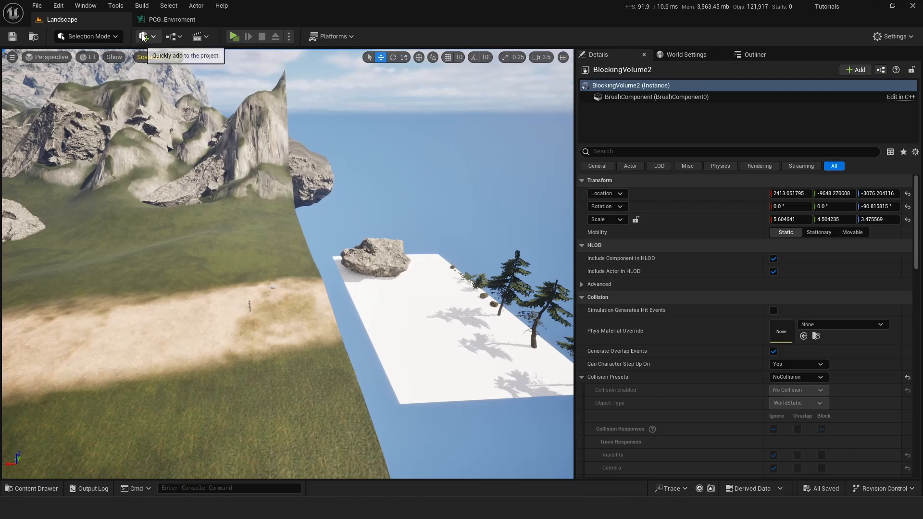
right_drag(269, 207, 289, 155)
key(e)
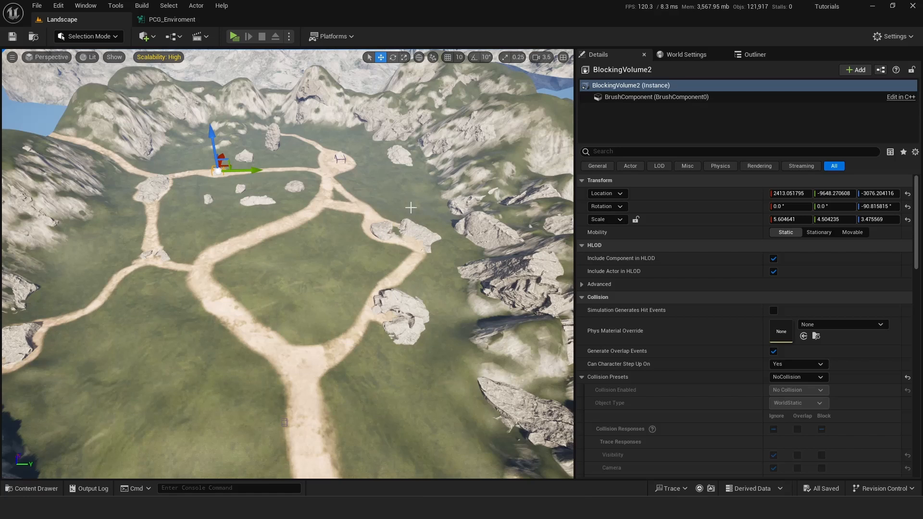
right_drag(377, 216, 529, 221)
key(w)
Add a Blocking Volume to the level and lower it to a Z location of about -927.
click(144, 36)
mouse_move(171, 139)
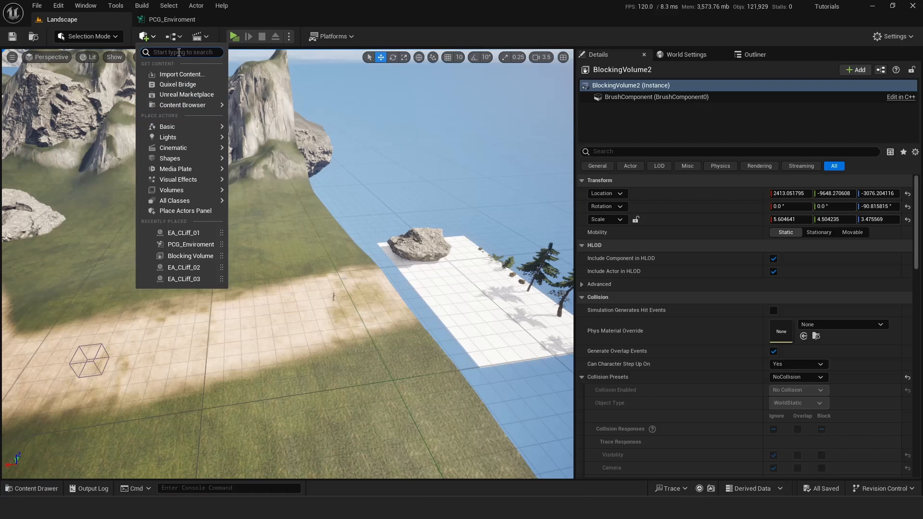
text(valume)
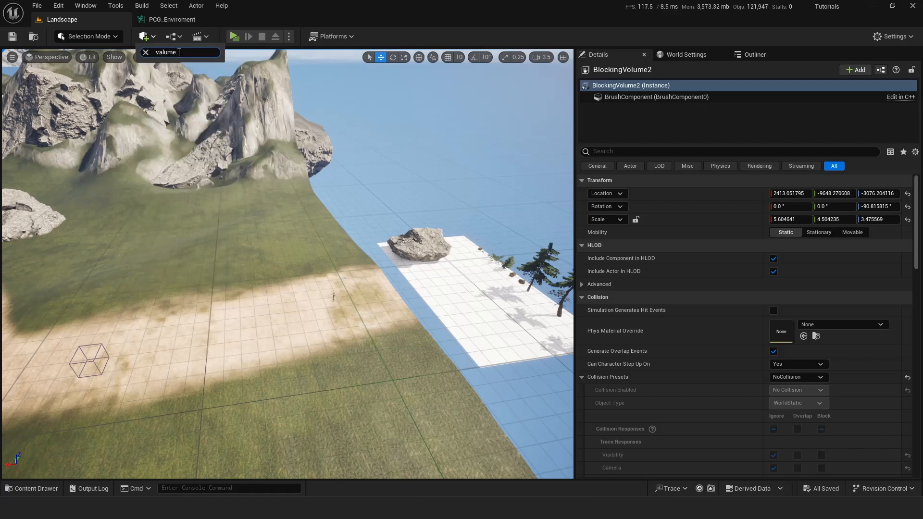
key(BackSpace)
key(BackSpace)
key(BackSpace)
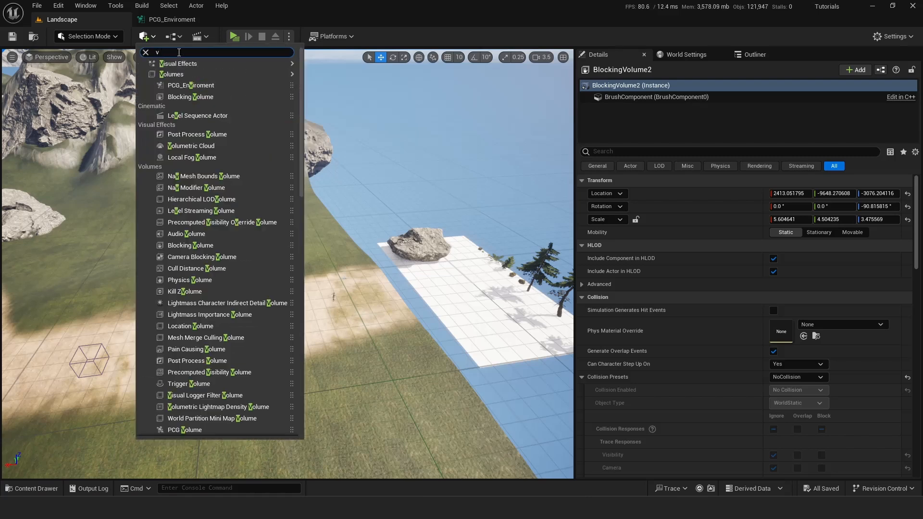
text(olume)
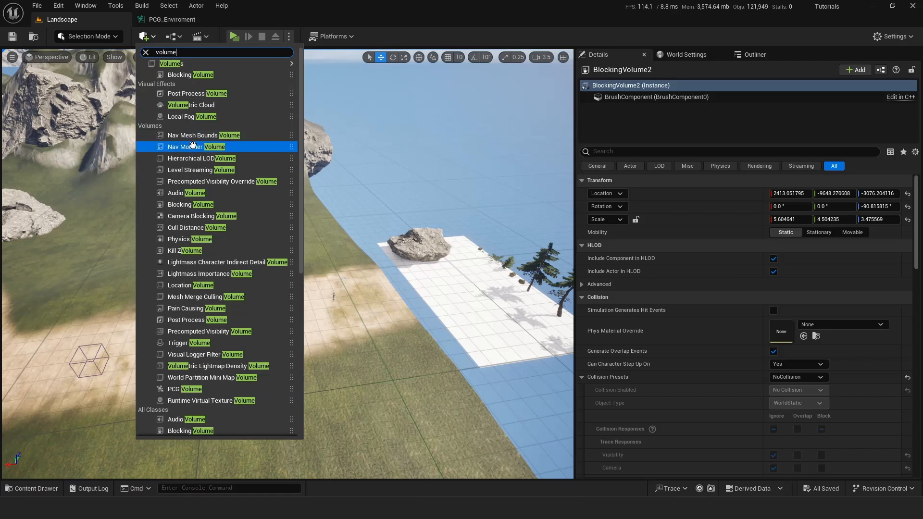
click(194, 75)
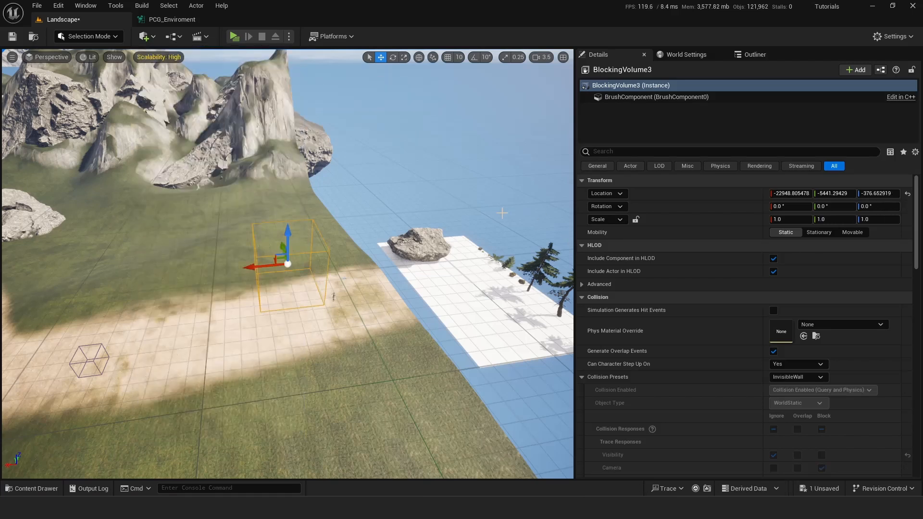
right_drag(284, 221, 185, 188)
drag(386, 153, 368, 257)
right_drag(368, 256, 440, 231)
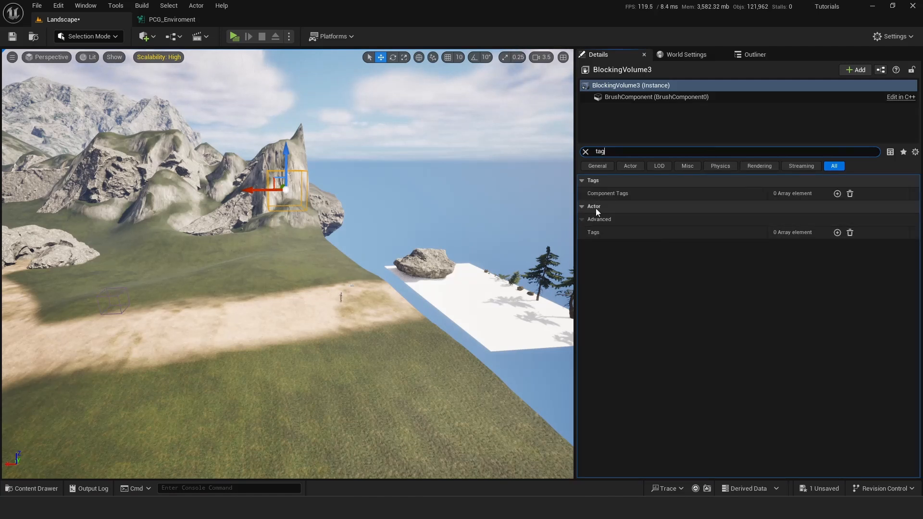
Add the actor tag Exclude to the new blocking volume.
click(837, 233)
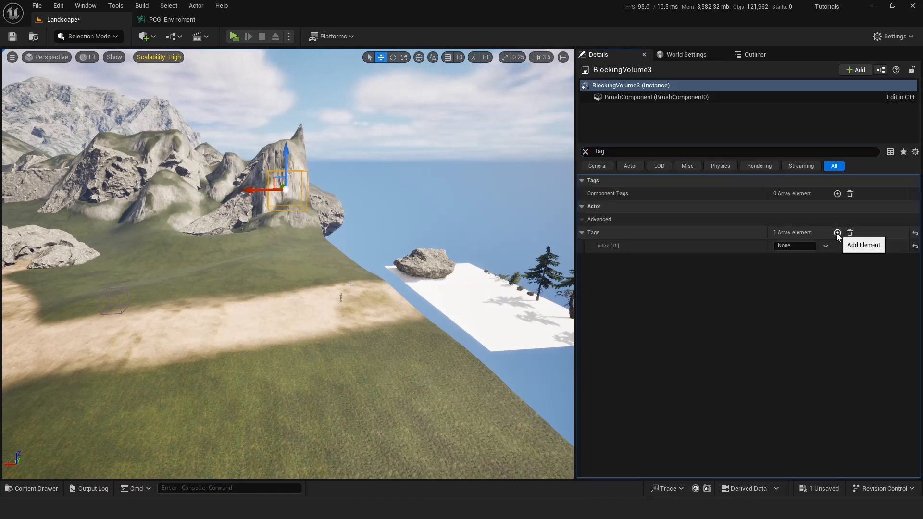
text(E)
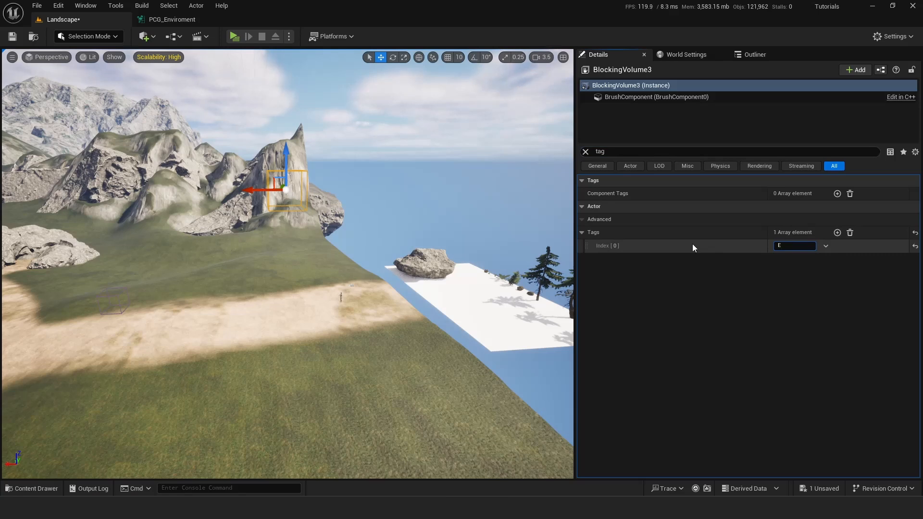
text(xclude)
key(Return)
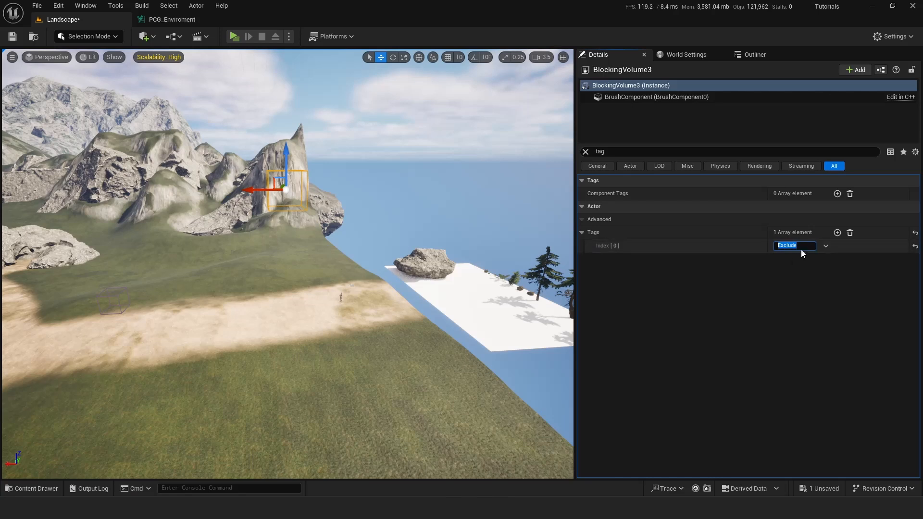
click(785, 257)
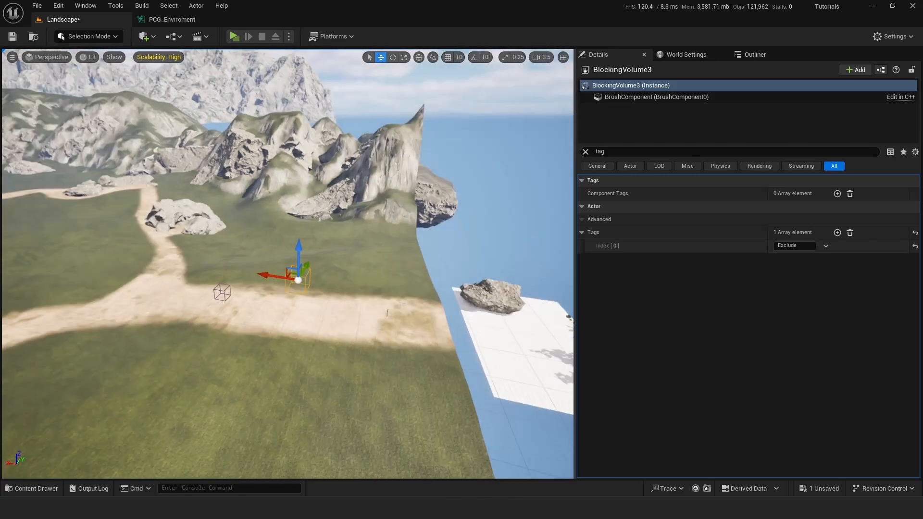
Remove all actor tags from the new blocking volume and clear the property filter.
right_drag(443, 236, 475, 227)
key(w)
right_drag(380, 252, 381, 253)
key(s)
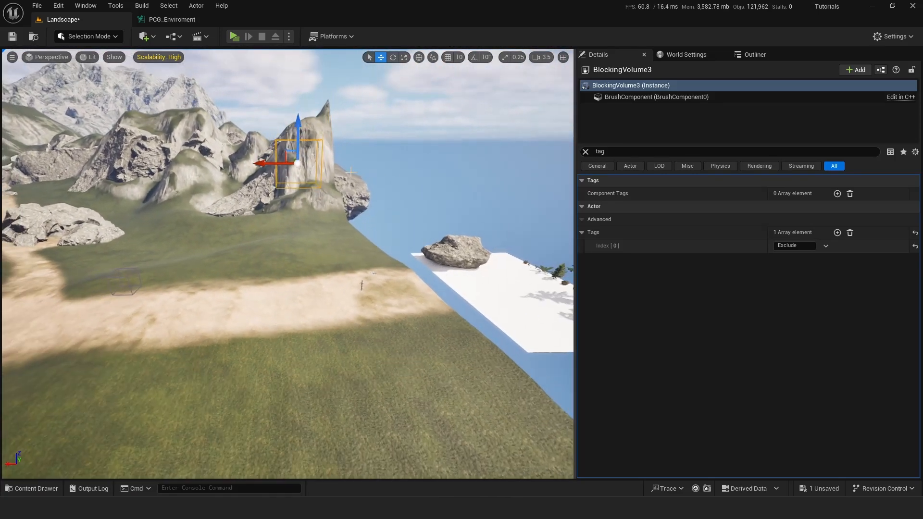
click(850, 233)
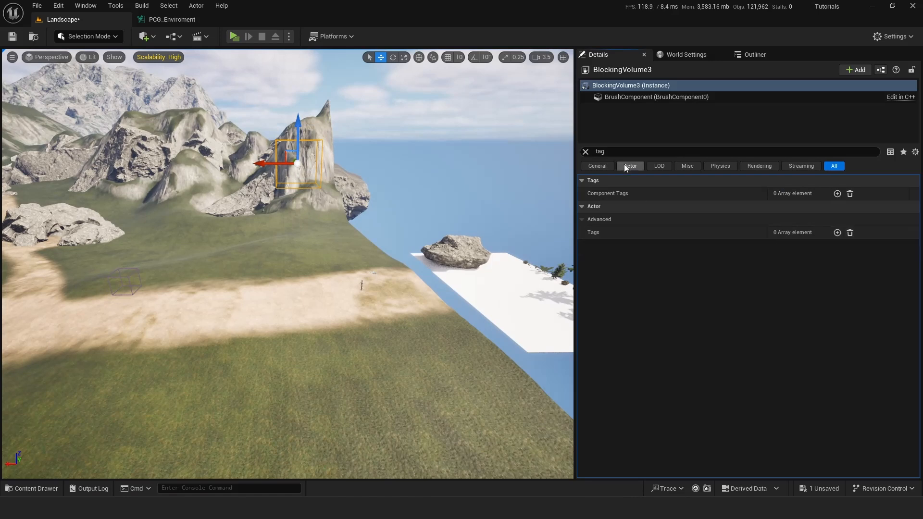
key(BackSpace)
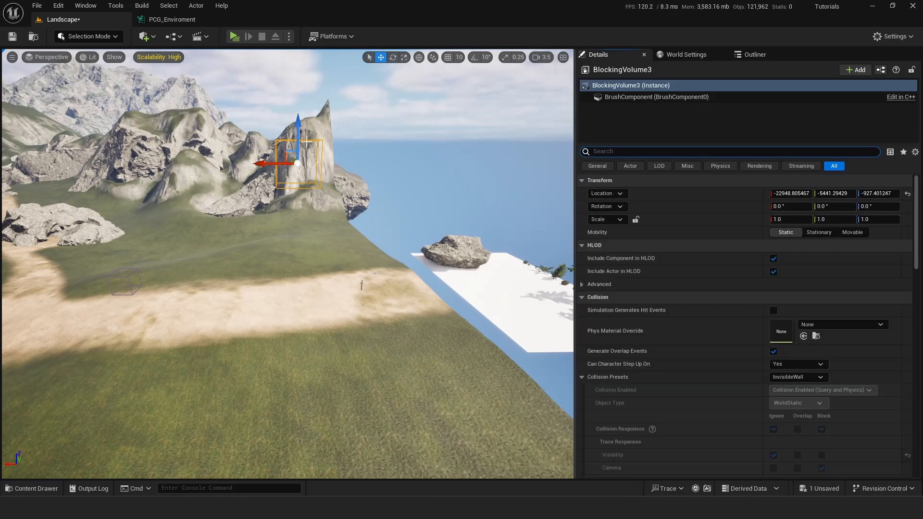
Delete the new blocking volume from the level.
click(321, 254)
click(295, 188)
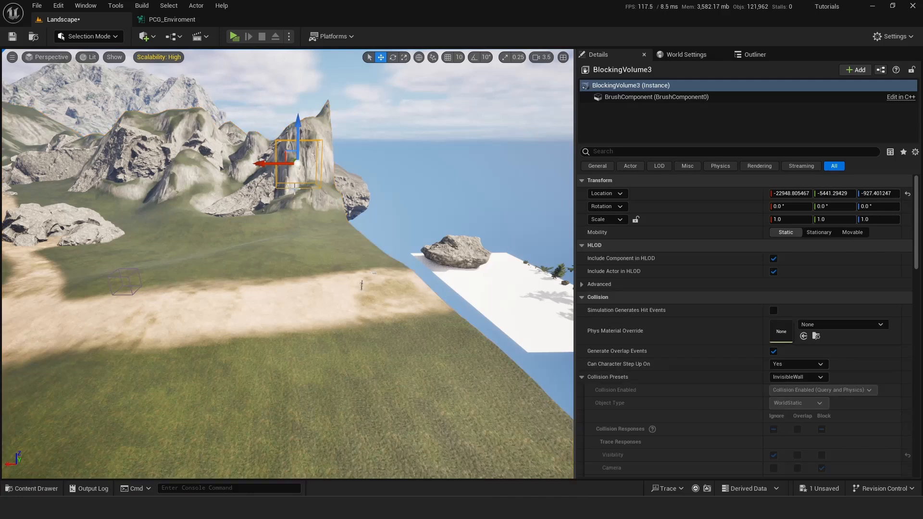
key(Delete)
Create a new Actor-based Blueprint Class in the LandscapeCreation/PCG/ActorsToExclude folder, keeping its default name.
key(w)
right_drag(317, 209, 300, 253)
click(29, 489)
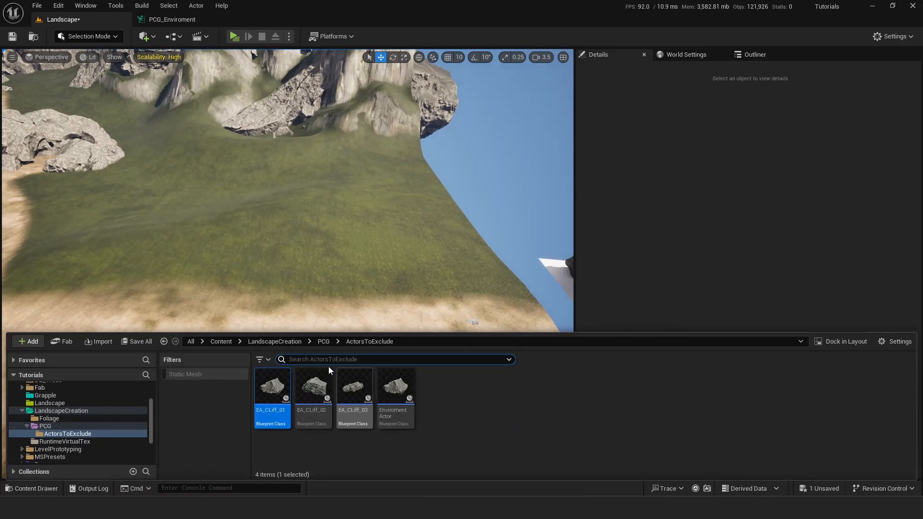
click(321, 341)
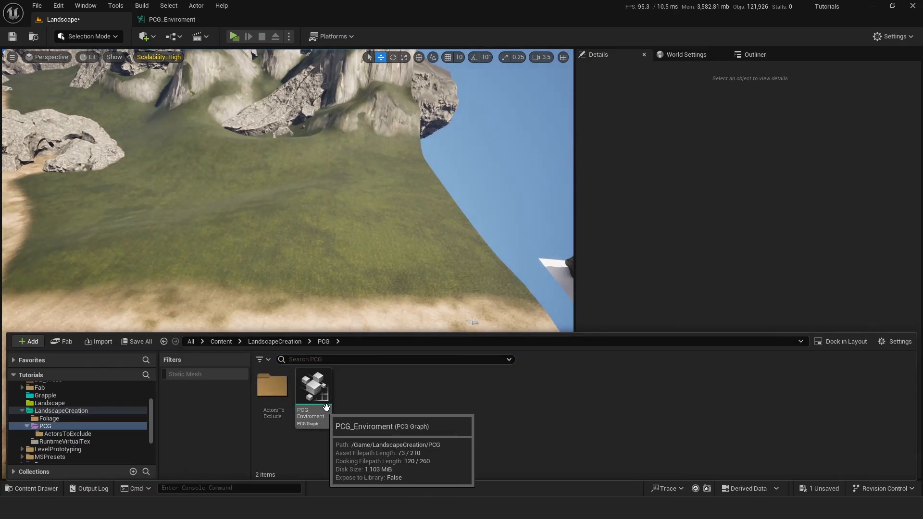
double_click(273, 386)
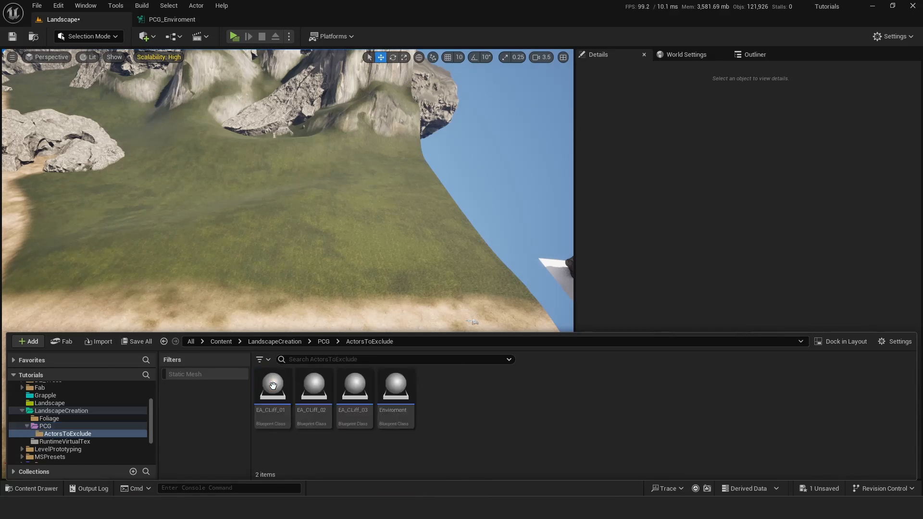
right_click(449, 407)
click(492, 113)
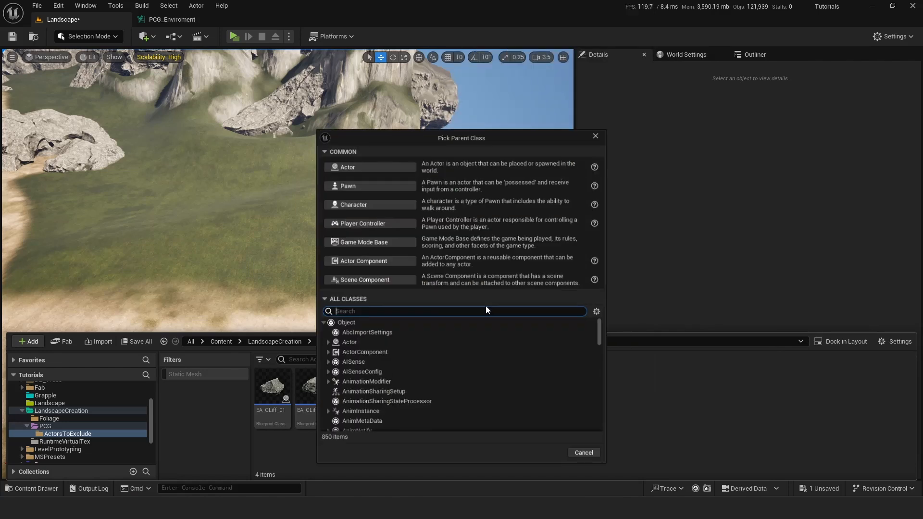
click(350, 166)
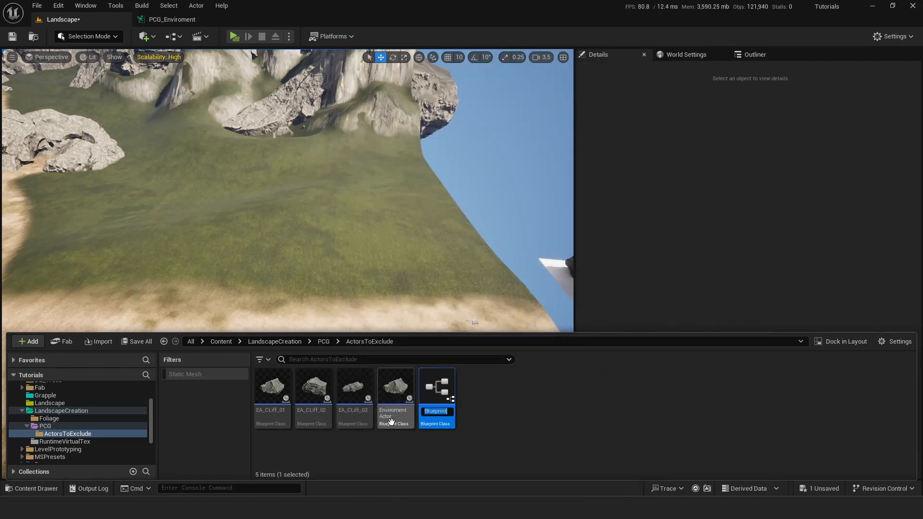
click(511, 402)
click(503, 407)
Delete the new blueprint from the ActorsToExclude folder.
click(438, 400)
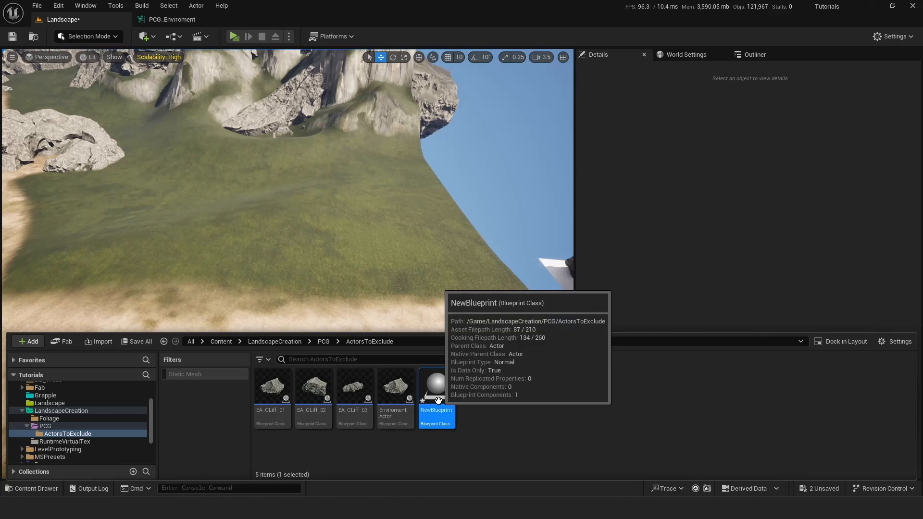
key(Delete)
click(431, 407)
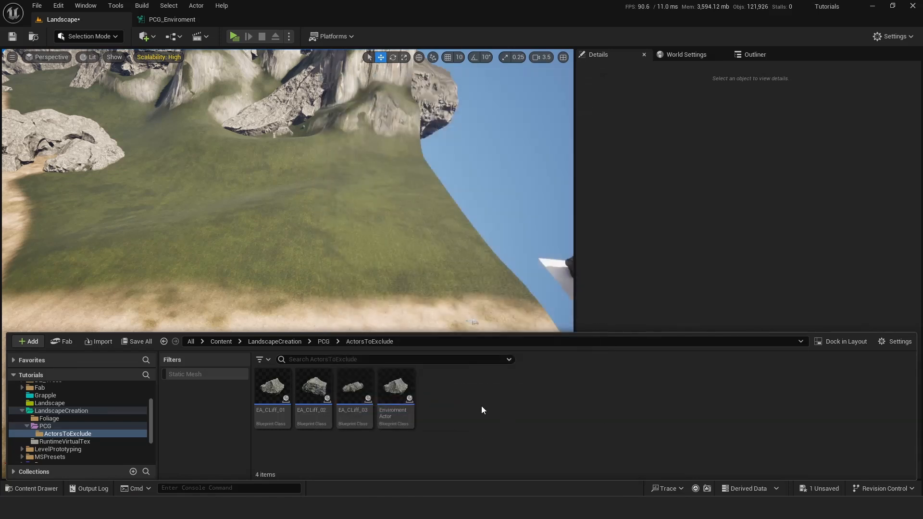
Open the EnviromentActor blueprint and examine its StaticMesh component in the blueprint's 3D view.
double_click(395, 387)
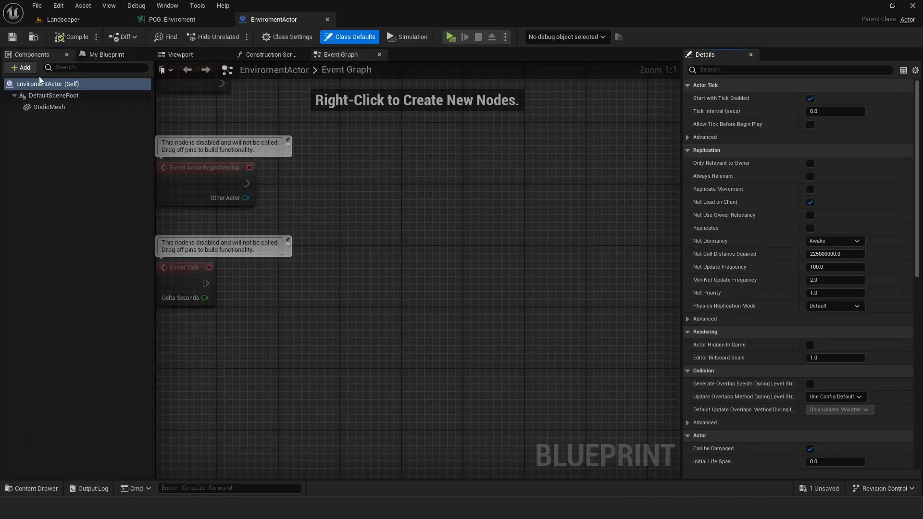
click(49, 107)
click(185, 55)
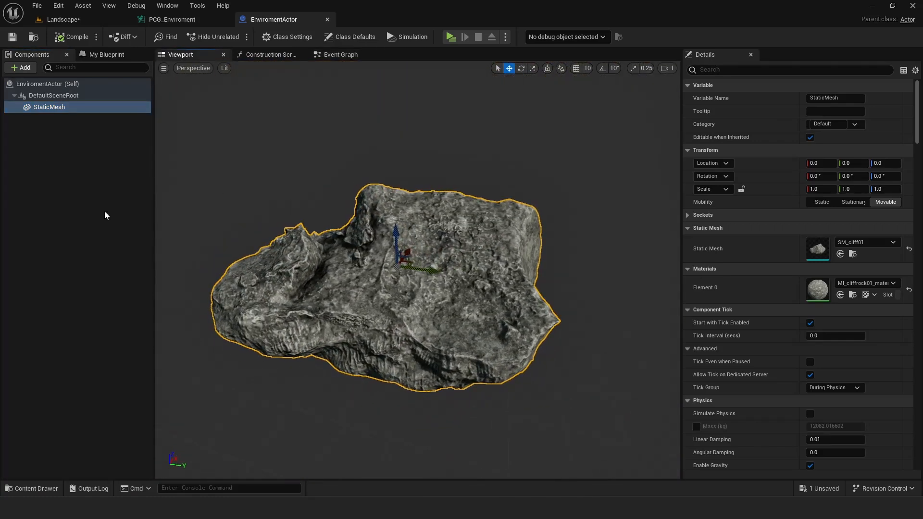
Examine the child blueprints EA_CLiff_01 through EA_CLiff_03 in the ActorsToExclude folder.
click(33, 488)
click(425, 373)
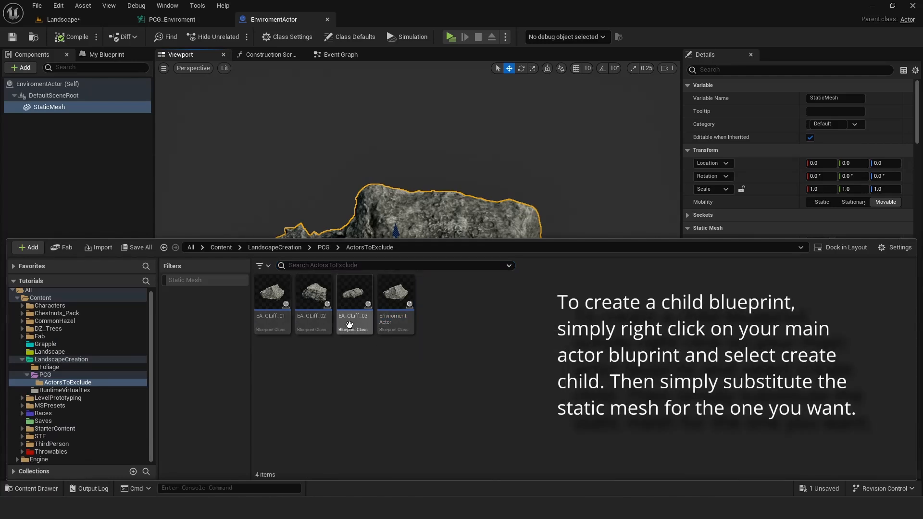
click(270, 296)
click(325, 302)
click(362, 319)
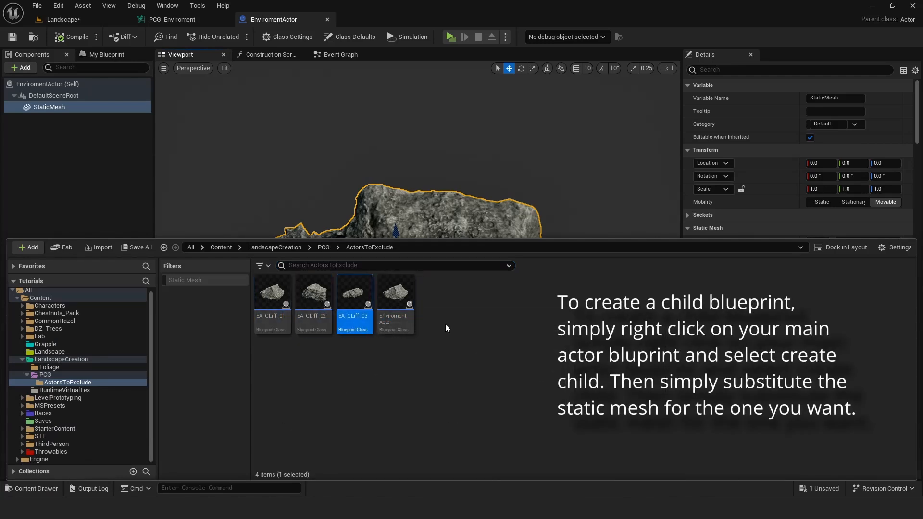
Place EA_CLiff_01 on the grass beside the dirt path, stretch its X scale to about 1.88 and raise it.
click(70, 23)
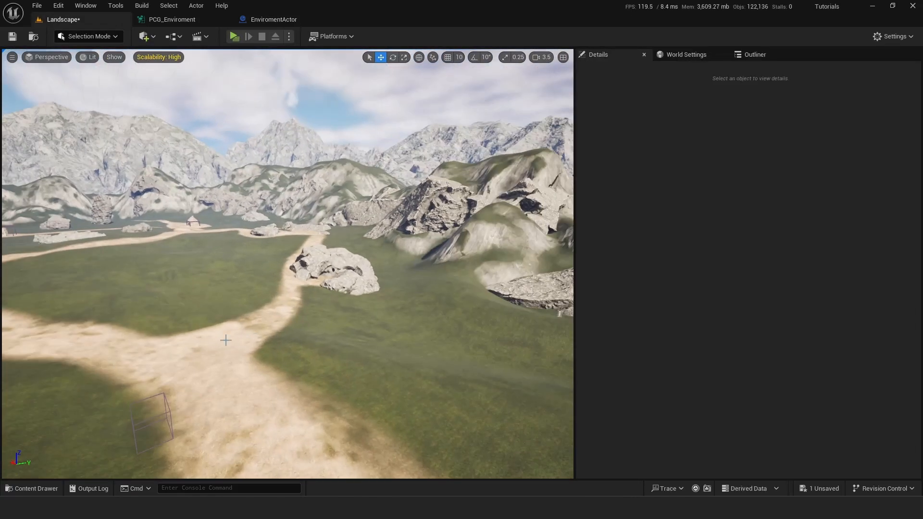
click(35, 488)
drag(268, 392, 418, 343)
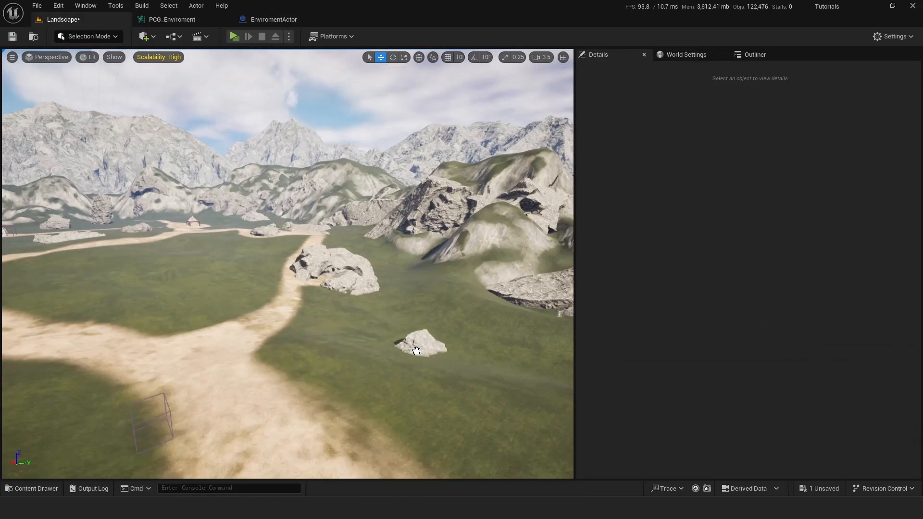
drag(791, 219, 818, 220)
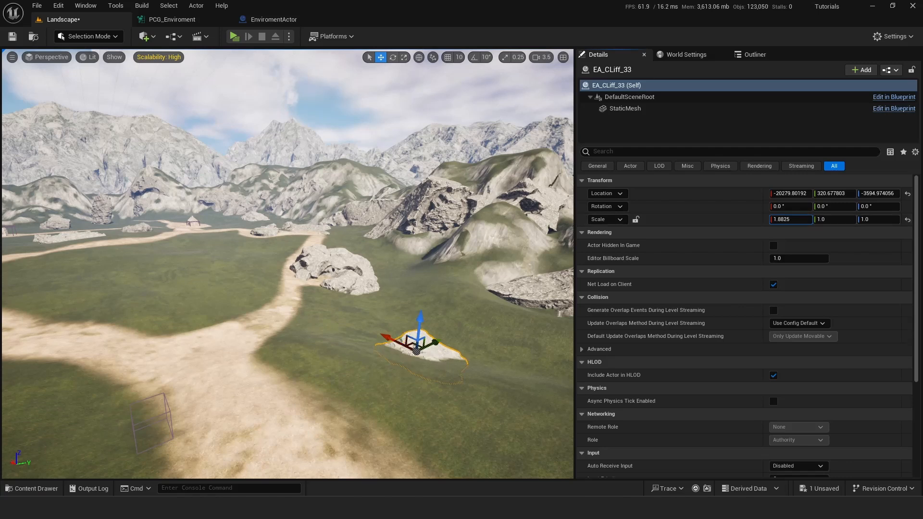
drag(417, 324, 420, 291)
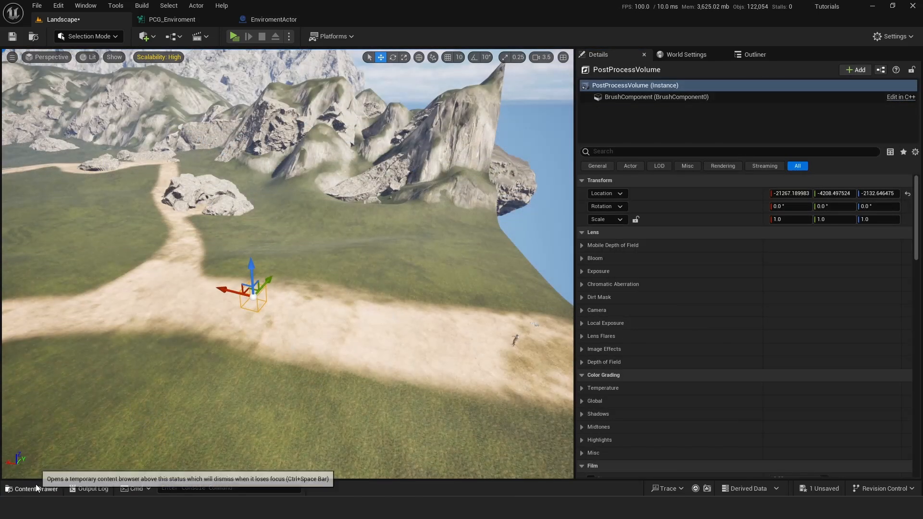
Create a new PCG Graph in the LandscapeCreation/PCG folder and delete it again.
click(37, 488)
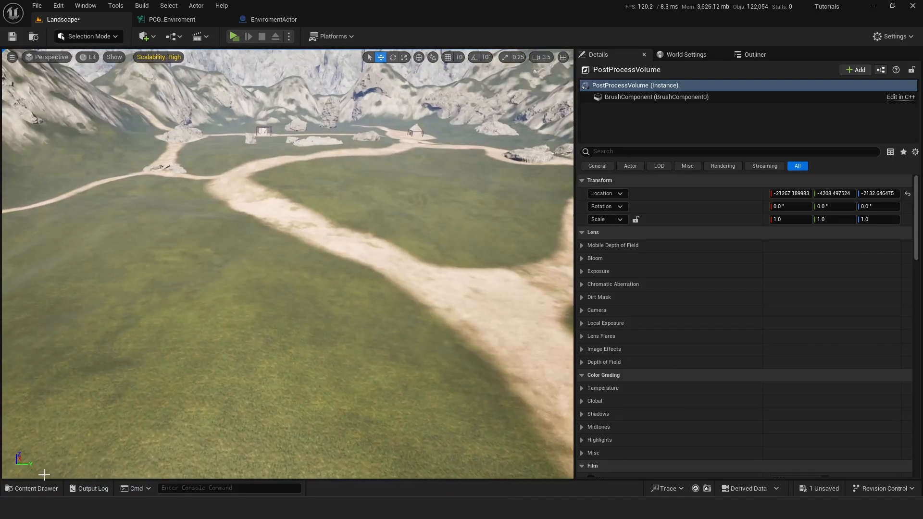
click(37, 488)
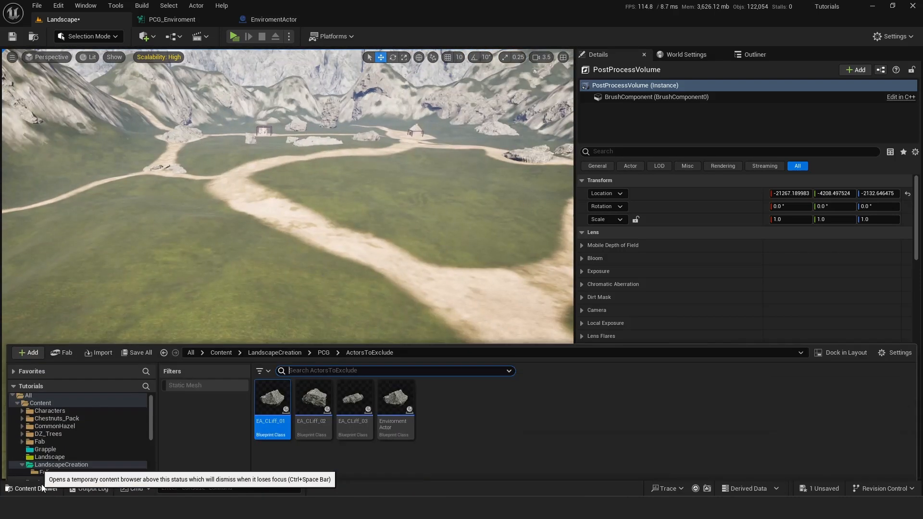
click(46, 426)
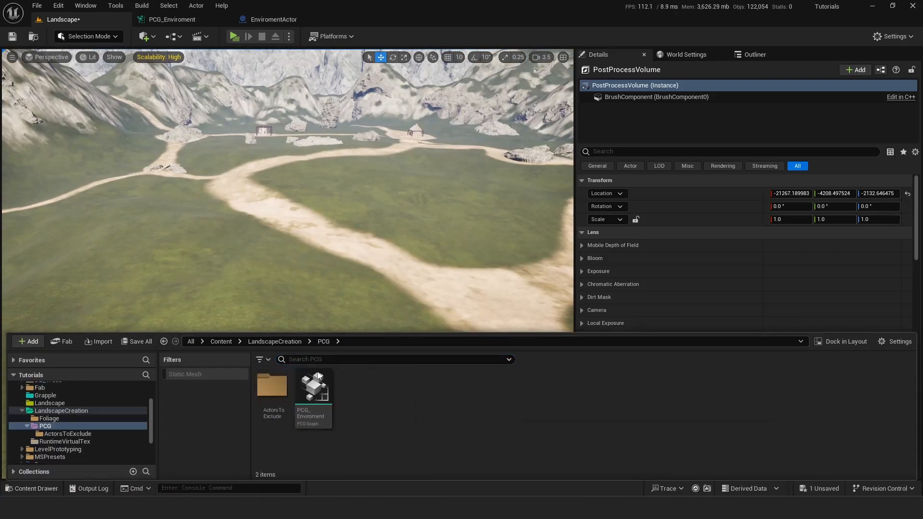
right_click(377, 406)
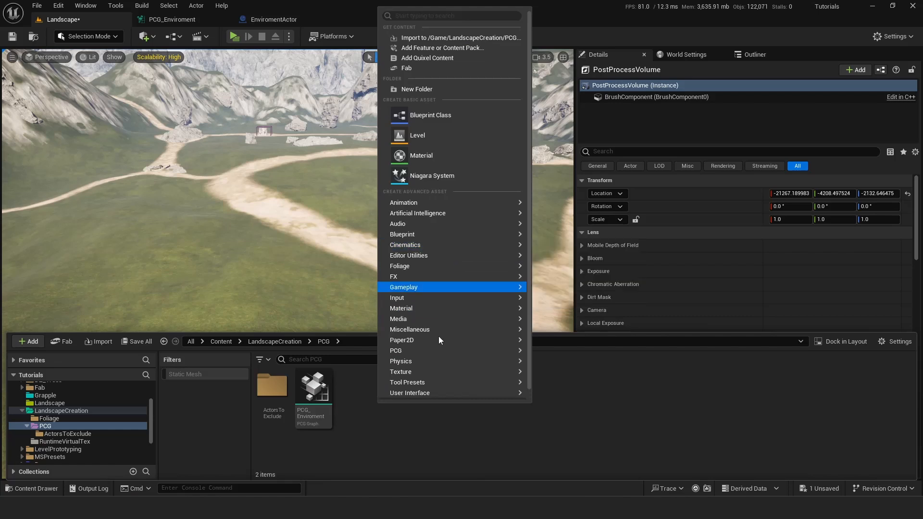
mouse_move(416, 352)
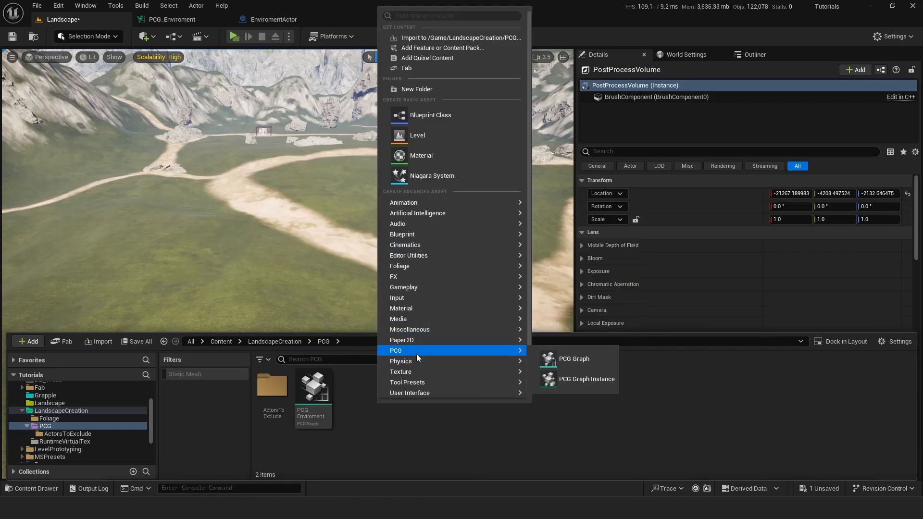
click(573, 357)
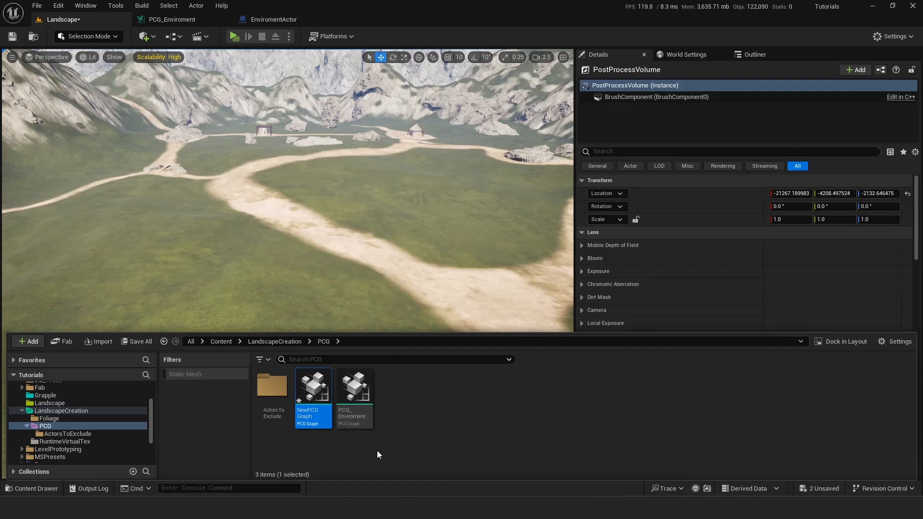
key(Delete)
click(416, 409)
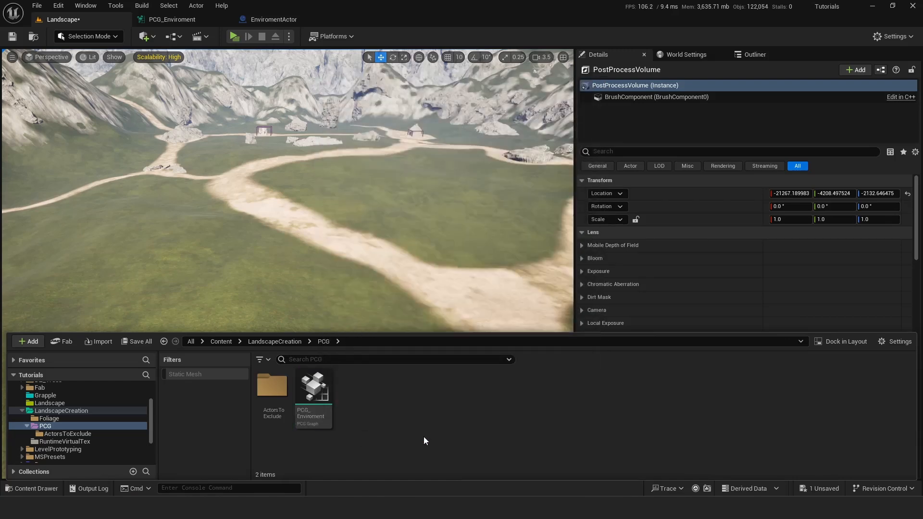
Place the PCG_Enviroment graph in the level on the grass next to the large rock on the path.
right_drag(311, 202, 365, 212)
key(w)
click(32, 488)
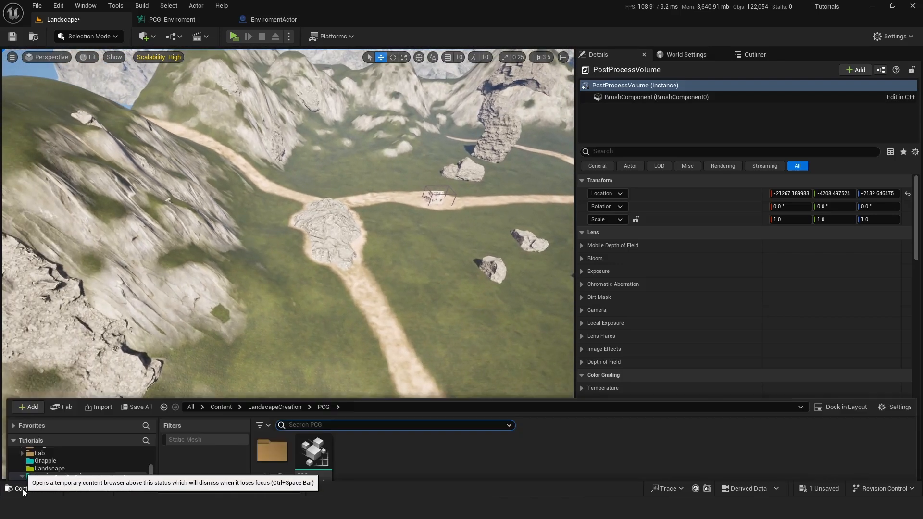
drag(314, 388, 285, 264)
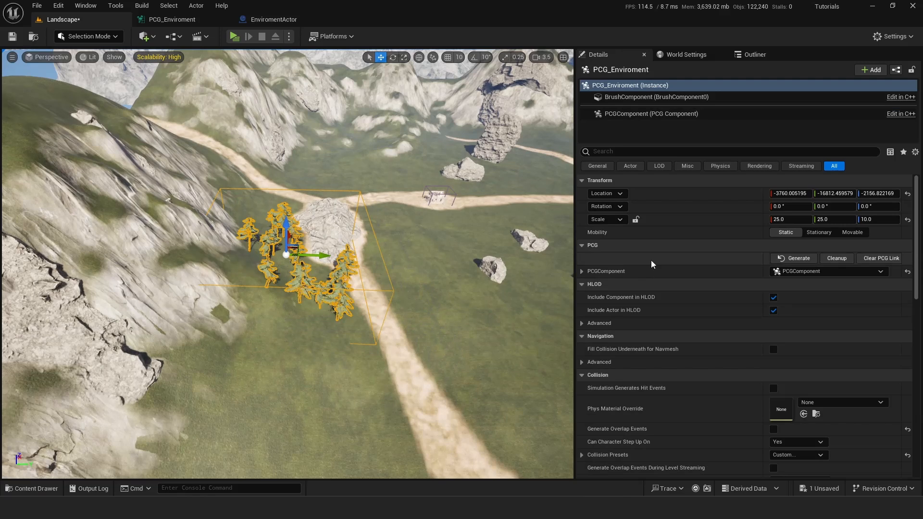
Set the PCG_Enviroment volume's scale to 40 in X, 40 in Y and 50 in Z.
click(786, 219)
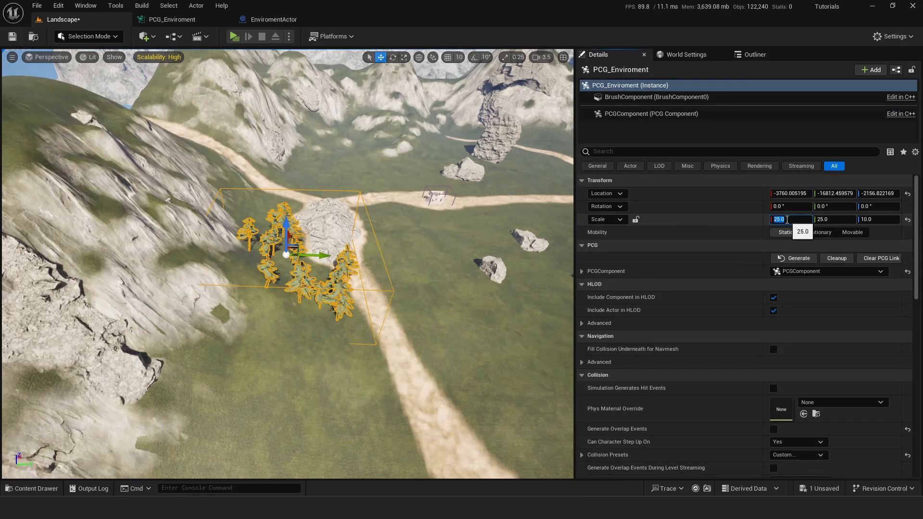
key(Tab)
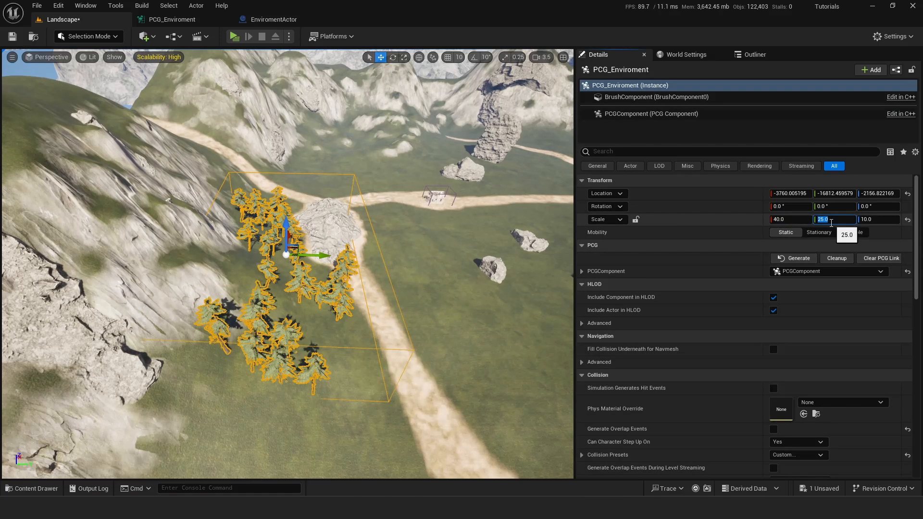
text(40)
key(Return)
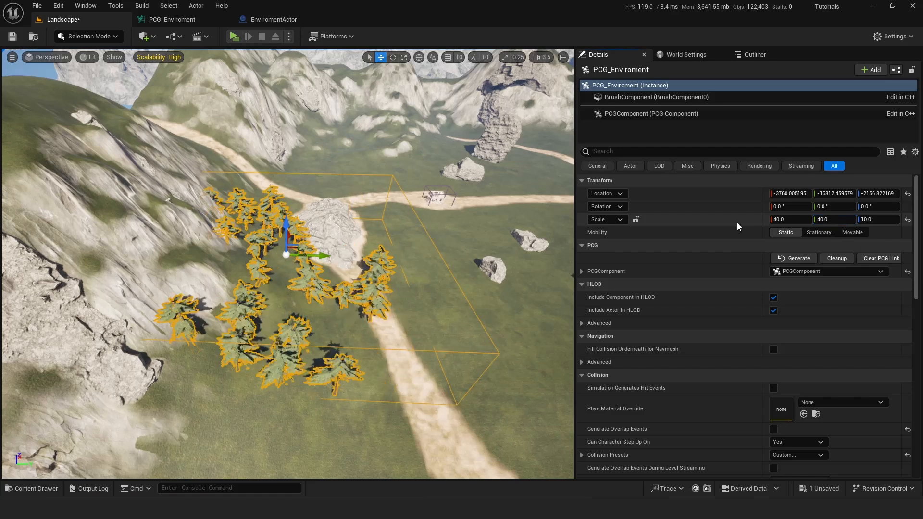
click(869, 219)
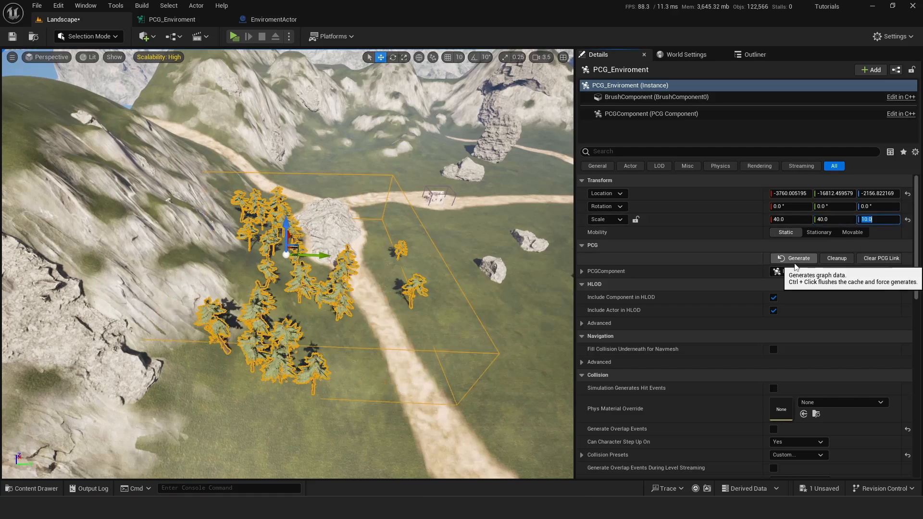
key(Return)
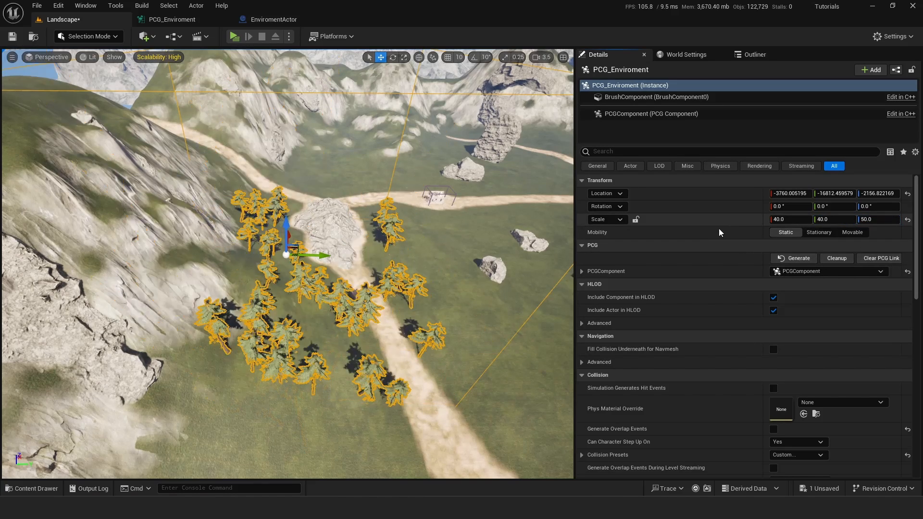
Close the EnviromentActor blueprint and bring up the PCG_Enviroment graph.
key(s)
mouse_move(279, 207)
right_down()
mouse_move(257, 196)
mouse_move(279, 207)
right_up()
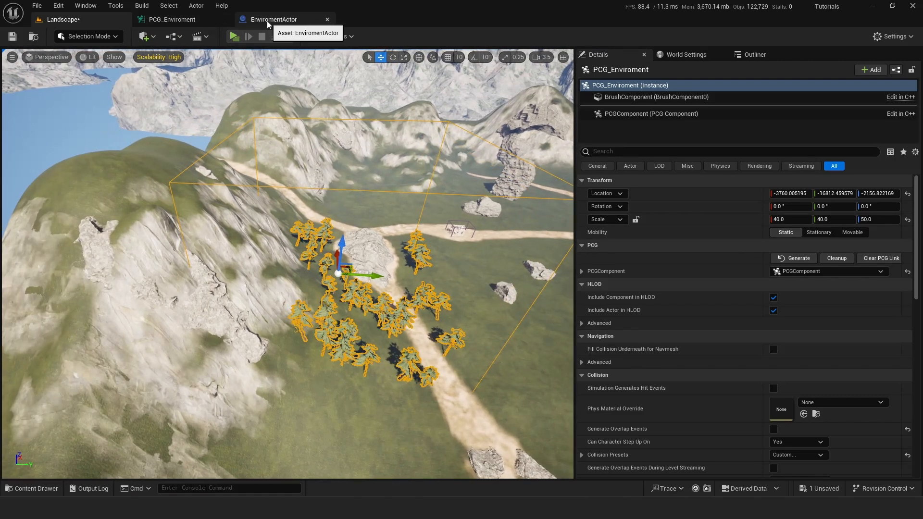
click(294, 19)
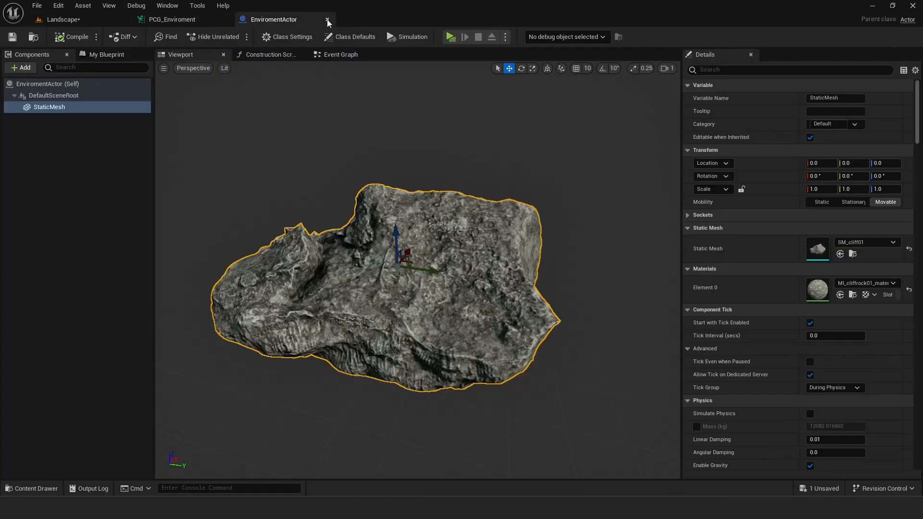
click(327, 19)
Move the Input and Output nodes together farther above the Get landscape Data comment in the PCG_Enviroment graph.
right_drag(183, 94, 213, 225)
click(36, 489)
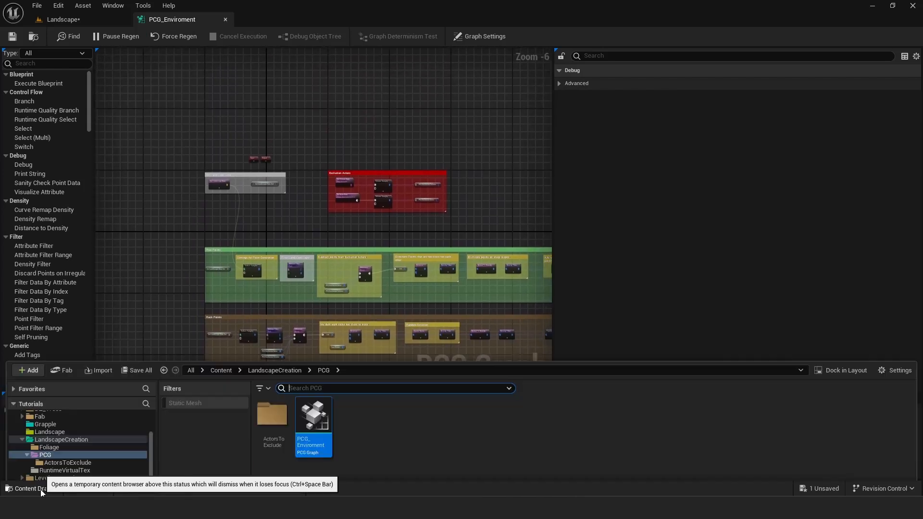
scroll(268, 155, up, 4)
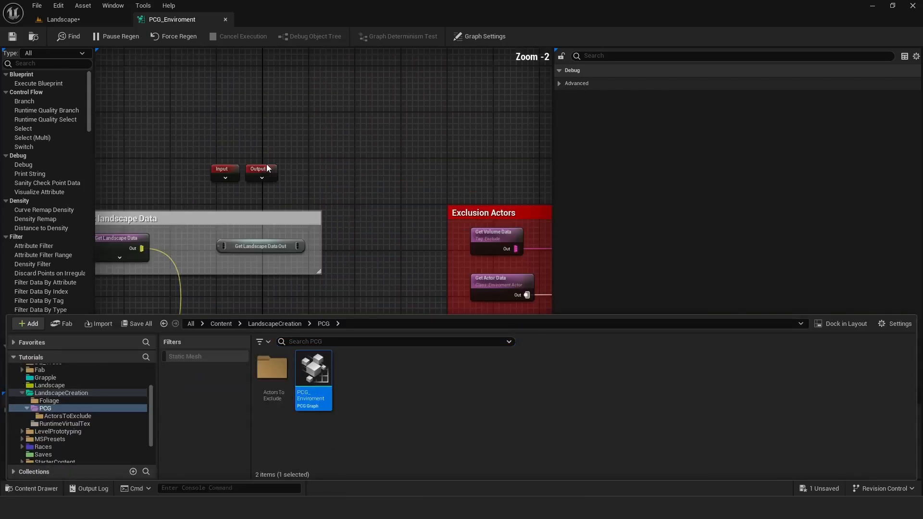
right_drag(257, 140, 321, 132)
drag(248, 141, 351, 176)
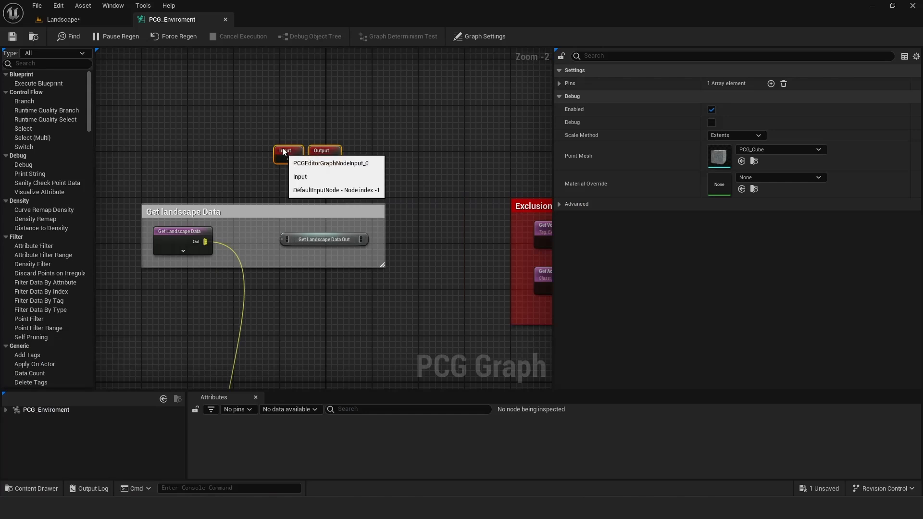
drag(289, 166, 283, 125)
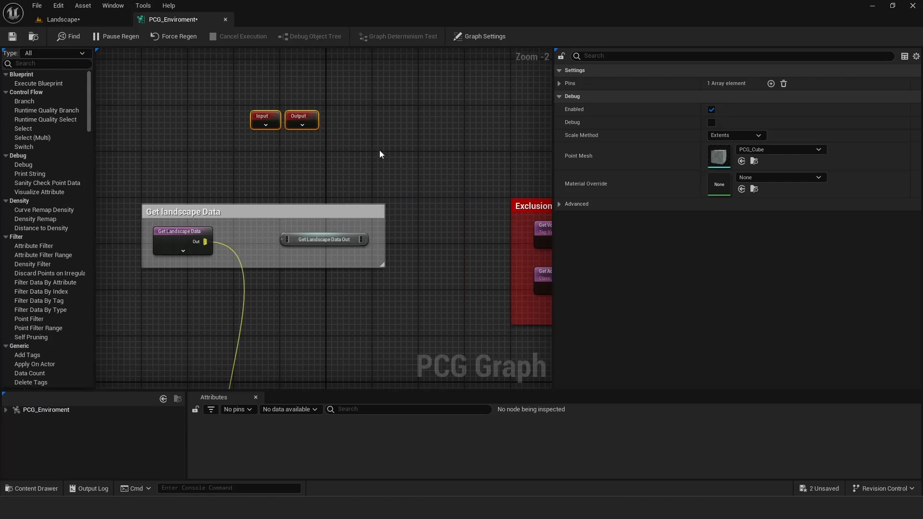
Break the output link of the Tree Points named reroute at the end of the Tree Points section.
click(381, 155)
scroll(378, 150, down, 1)
right_drag(315, 352, 324, 284)
right_drag(500, 283, 224, 187)
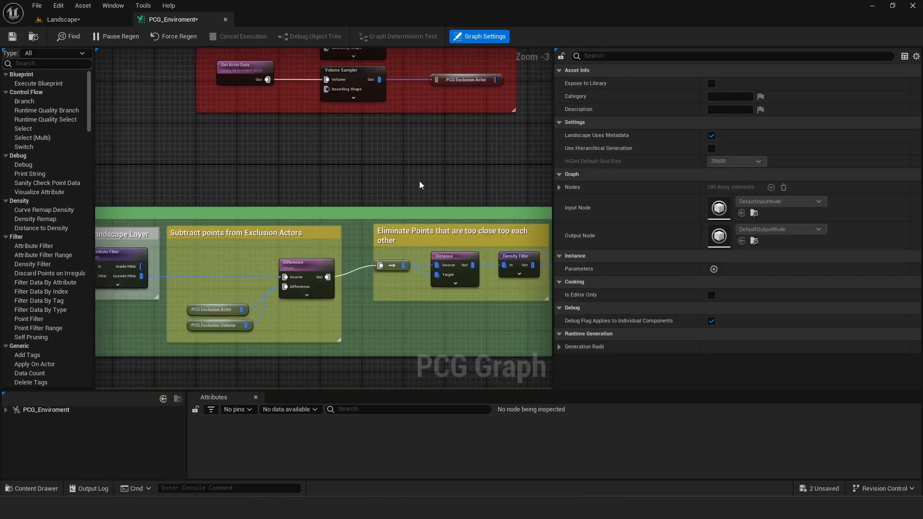
right_drag(543, 185, 96, 168)
right_click(353, 249)
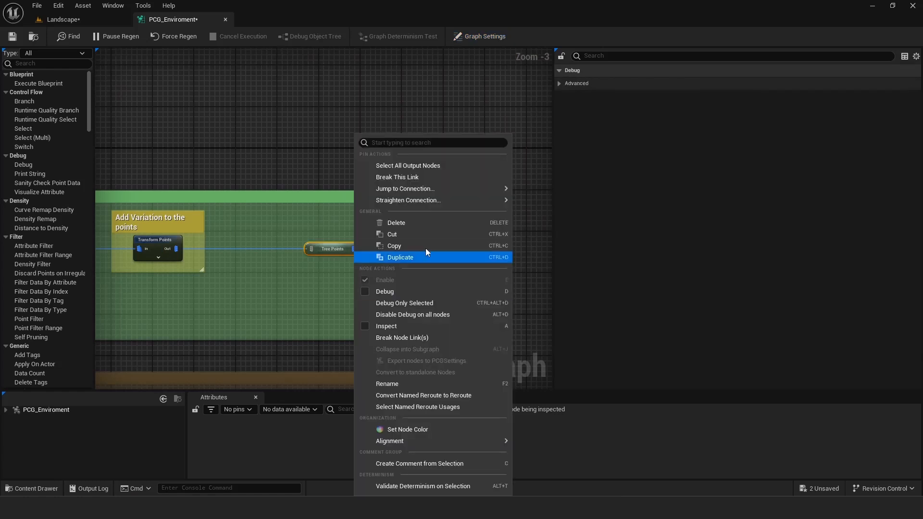
click(414, 178)
right_drag(100, 93, 275, 121)
Return to the Landscape level, view the area around the PCG_Enviroment volume, and save all modified assets.
click(76, 19)
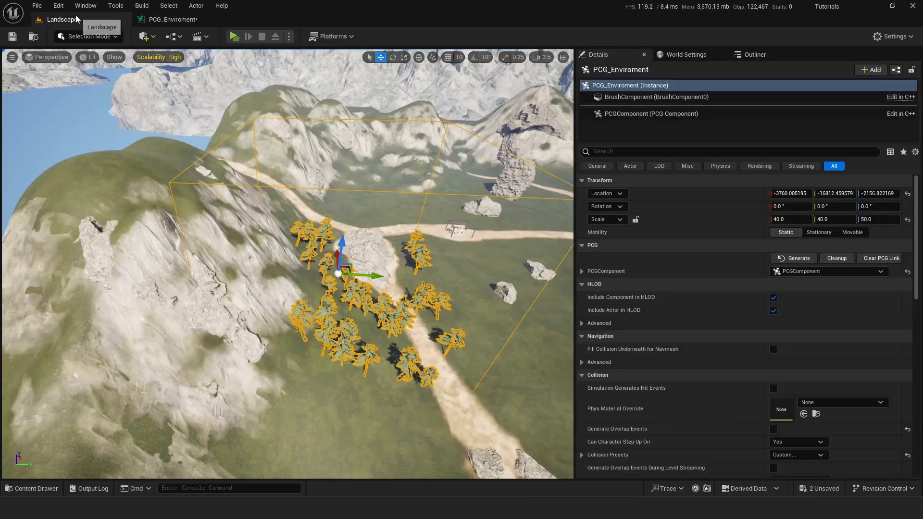
right_drag(302, 287, 318, 273)
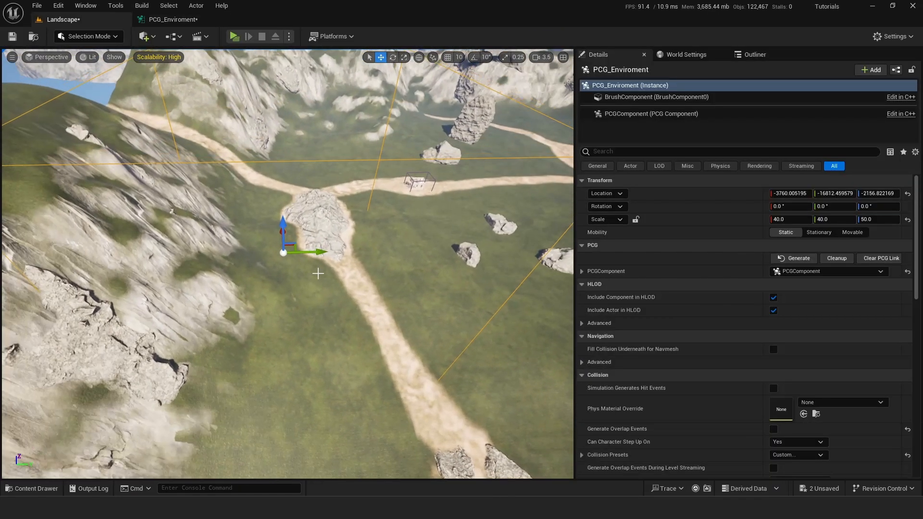
click(37, 5)
click(67, 138)
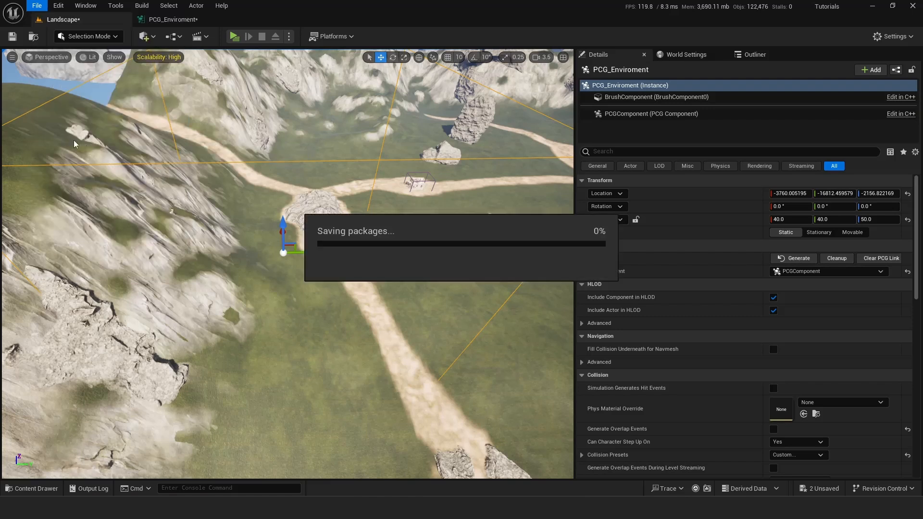
mouse_move(282, 304)
right_down()
mouse_move(300, 291)
mouse_move(267, 309)
right_up()
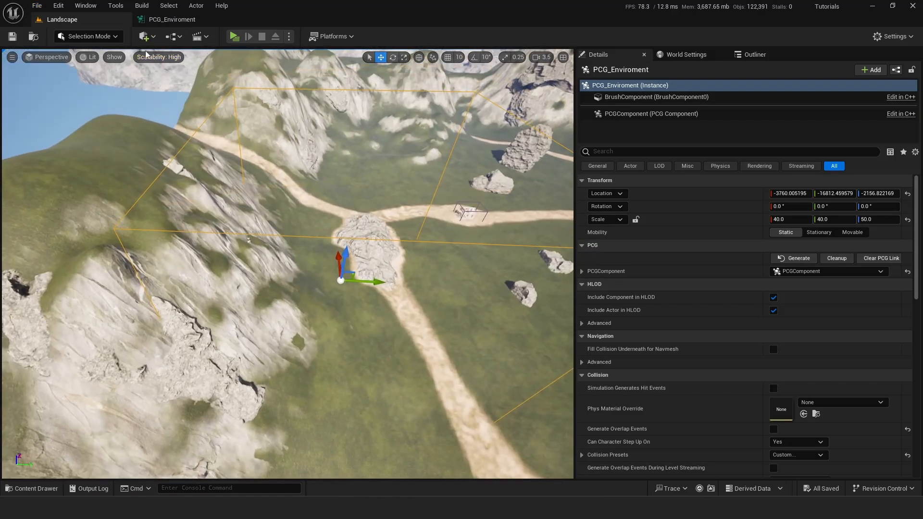
In the PCG_Enviroment graph, move the Get Landscape Data node out of its comment box into the empty space above Tree Points.
click(178, 20)
right_drag(225, 158, 377, 182)
scroll(377, 182, down, 4)
right_drag(228, 187, 404, 231)
scroll(303, 208, up, 3)
scroll(303, 212, up, 2)
drag(233, 157, 235, 250)
right_drag(321, 266, 297, 172)
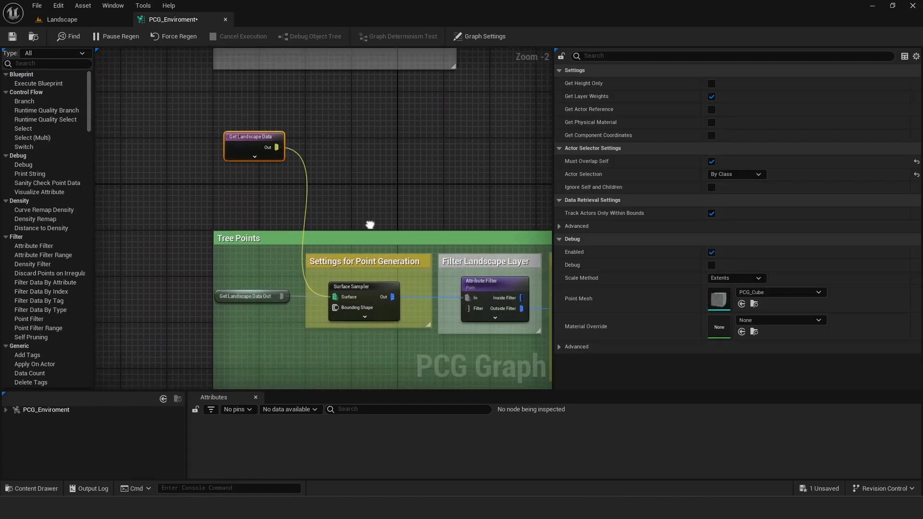
scroll(351, 214, down, 1)
right_drag(351, 214, 315, 262)
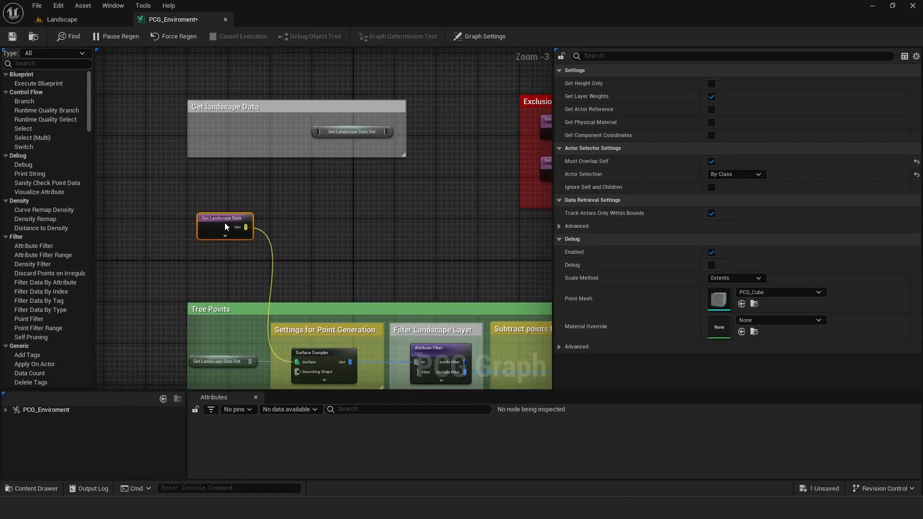
drag(218, 218, 212, 218)
Add a new Get Landscape Data node and place it inside the Get landscape Data comment beside the Get Landscape Data Out reroute.
right_click(319, 229)
text(ge)
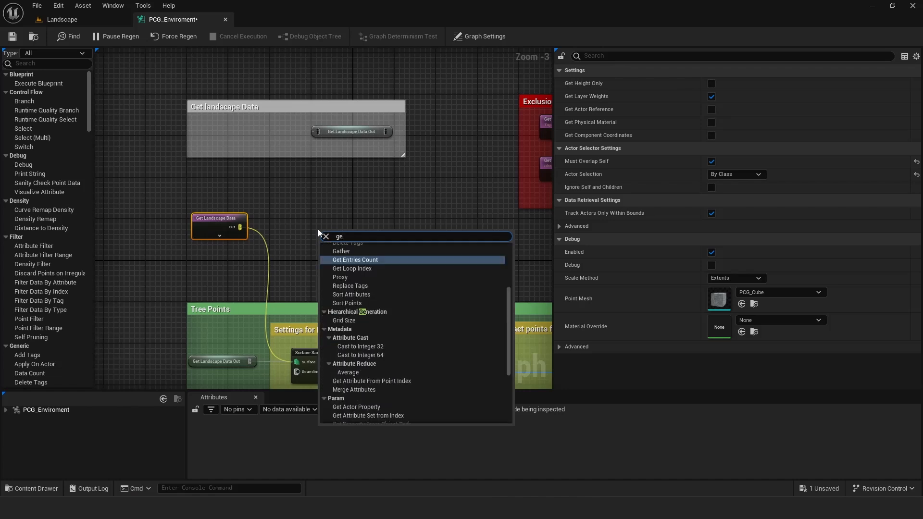
text(t landscap)
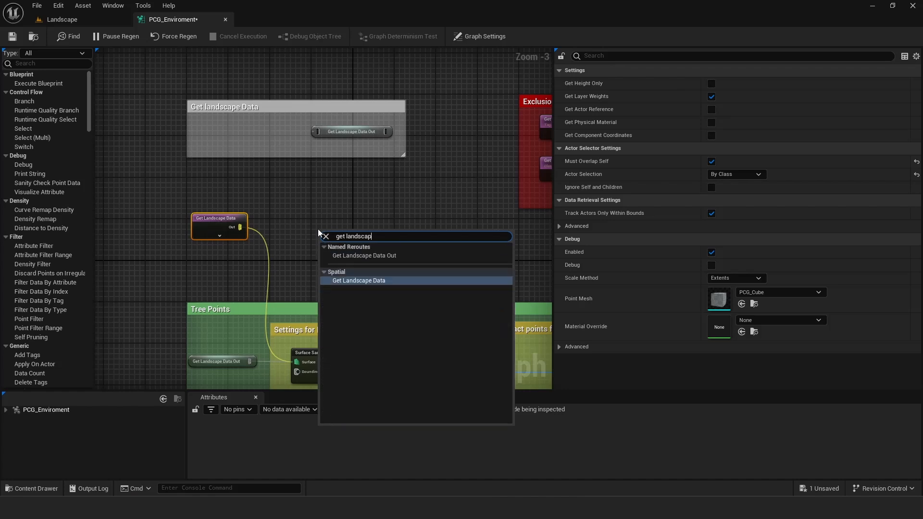
click(356, 280)
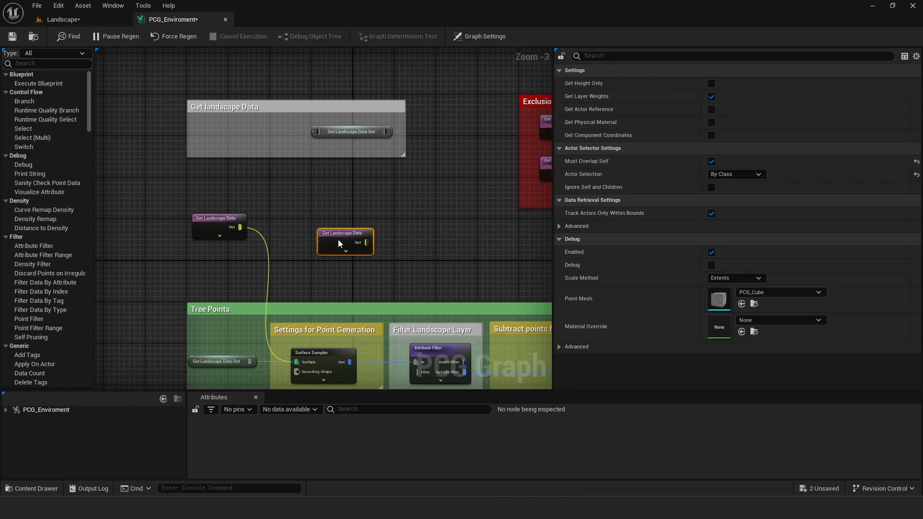
drag(338, 239, 224, 133)
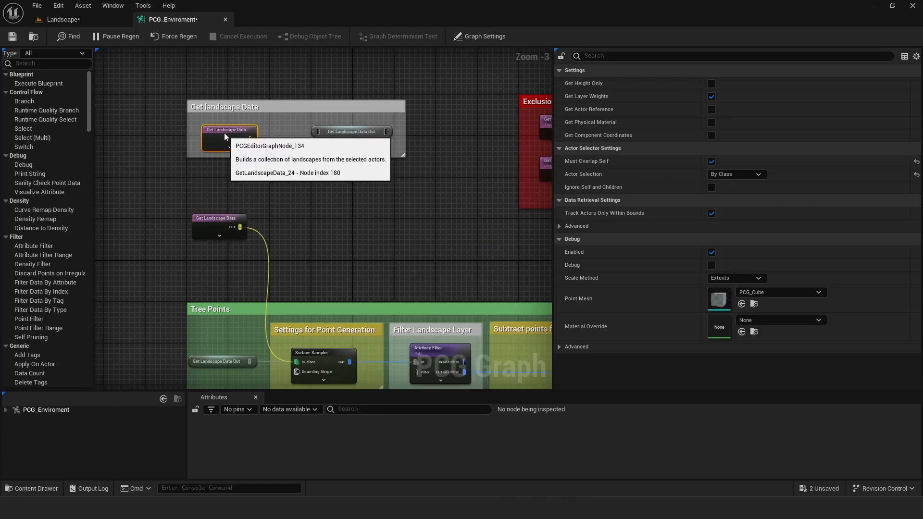
Examine where the Get Landscape Data Out reroute is used in the point sections and how the Exclusion Actors group declares its reroutes.
double_click(348, 130)
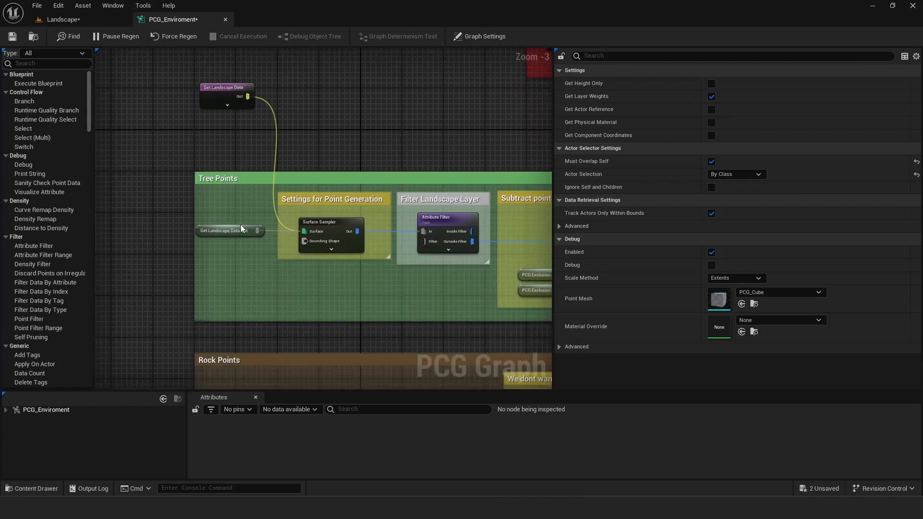
right_drag(243, 285, 294, 106)
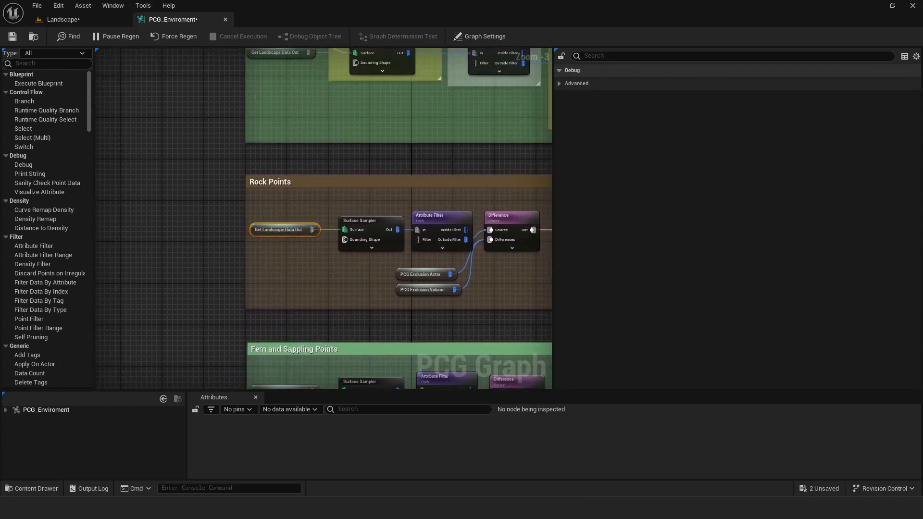
right_drag(273, 384, 264, 206)
click(264, 218)
click(269, 332)
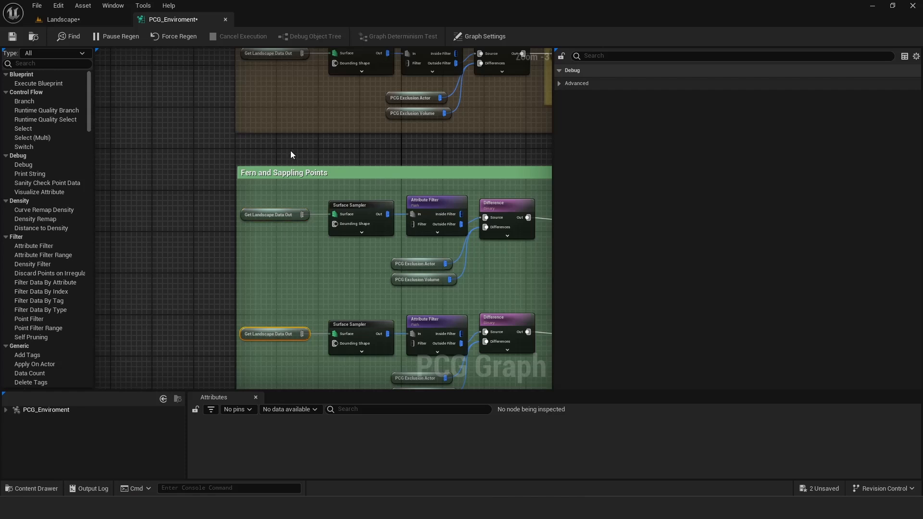
right_drag(291, 152, 257, 372)
right_drag(305, 137, 271, 378)
right_drag(300, 183, 302, 277)
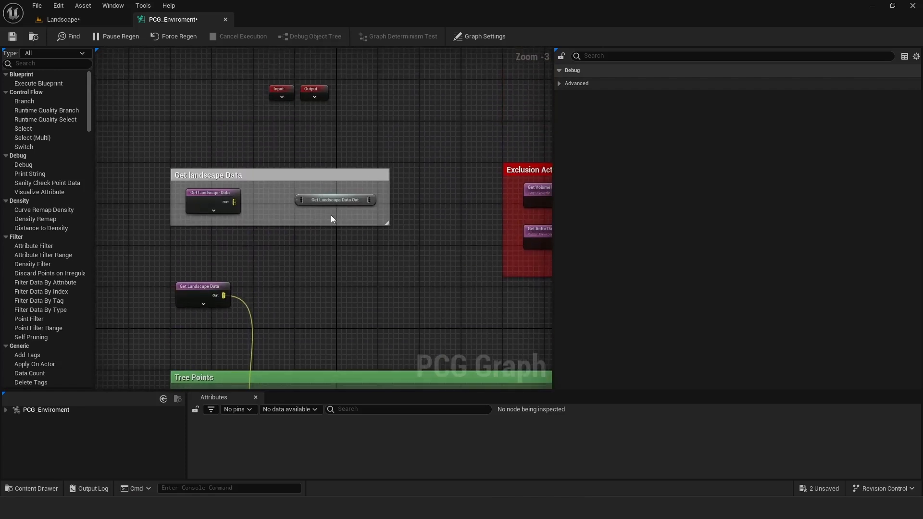
right_drag(525, 306, 307, 259)
right_drag(521, 190, 374, 185)
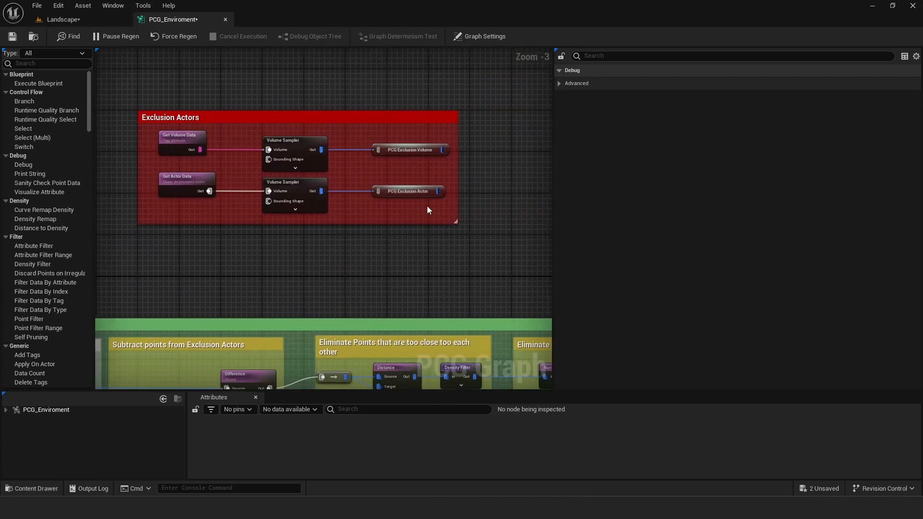
right_drag(177, 255, 295, 179)
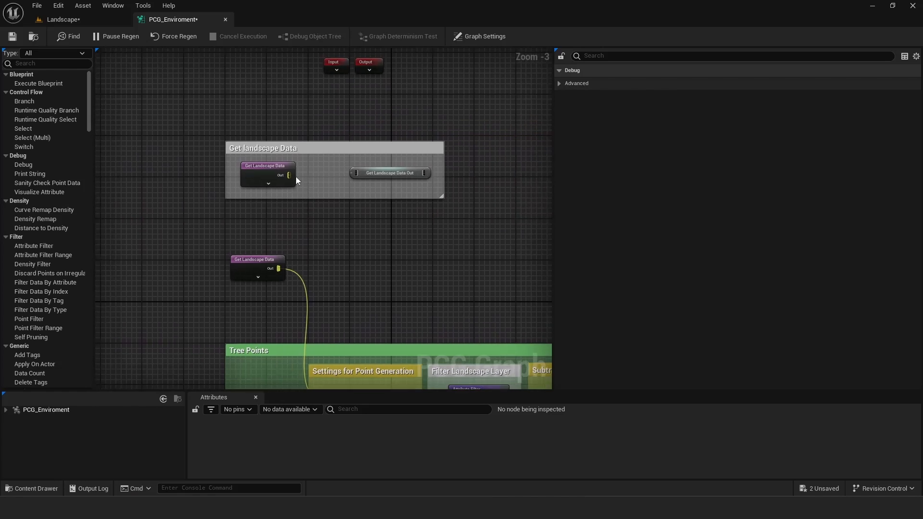
Try a named reroute declaration on the new Get Landscape Data node's output, open its name for editing, and delete the declaration.
drag(289, 176, 366, 272)
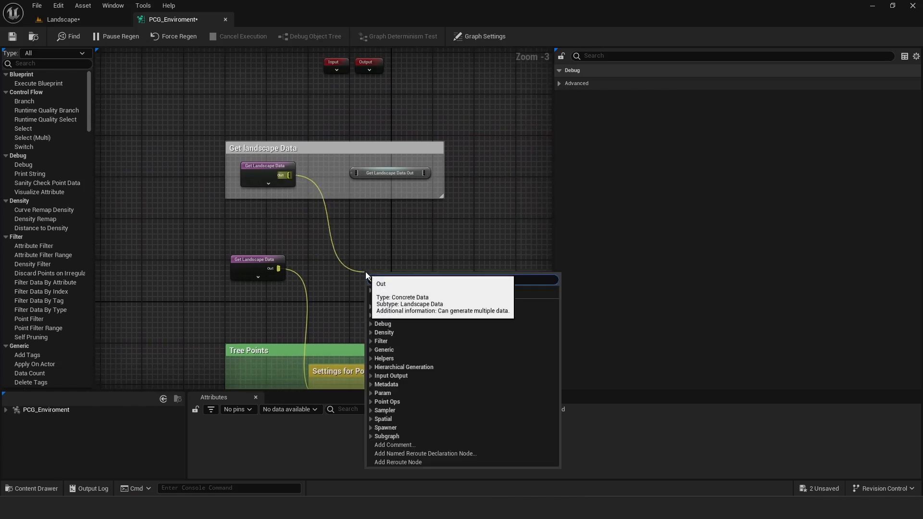
text(rer)
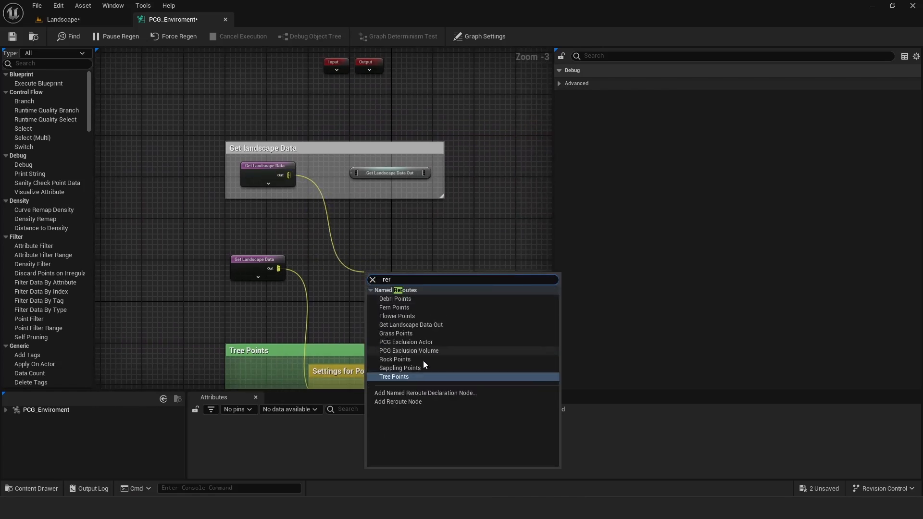
click(423, 394)
right_click(396, 278)
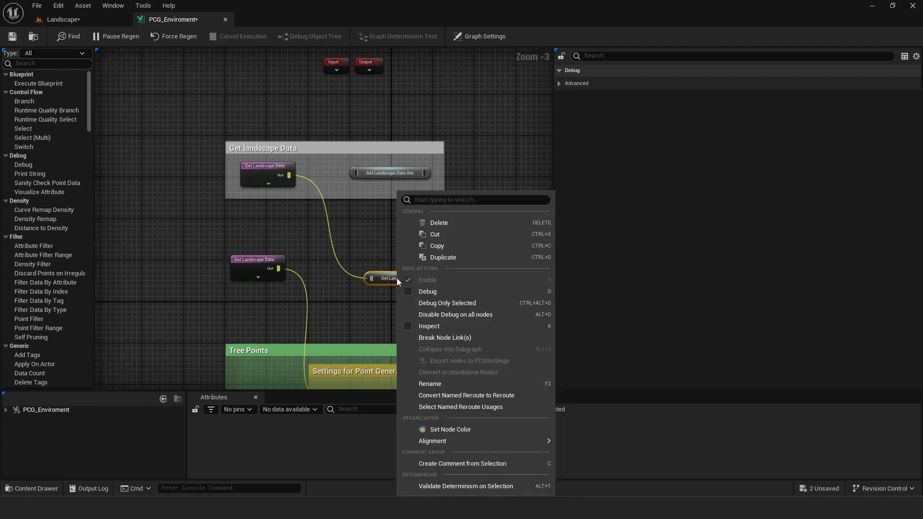
click(434, 384)
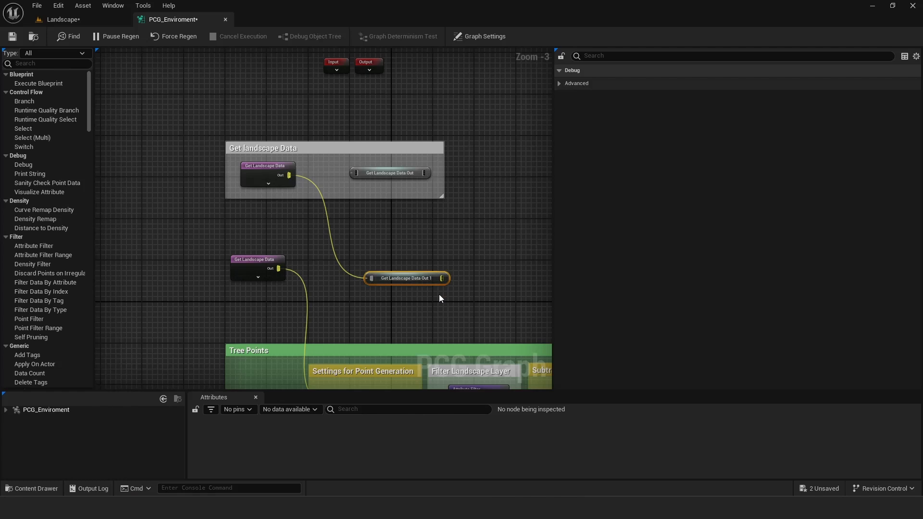
key(Delete)
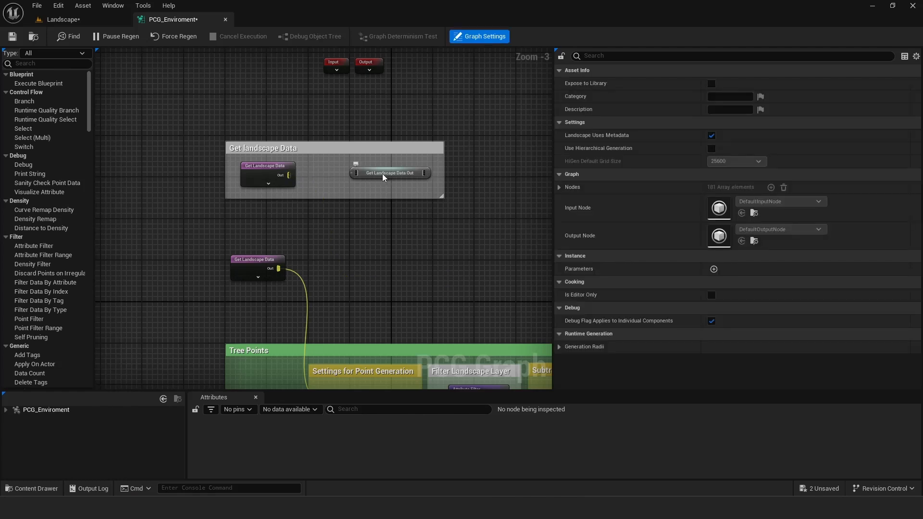
right_click(398, 290)
text(get land)
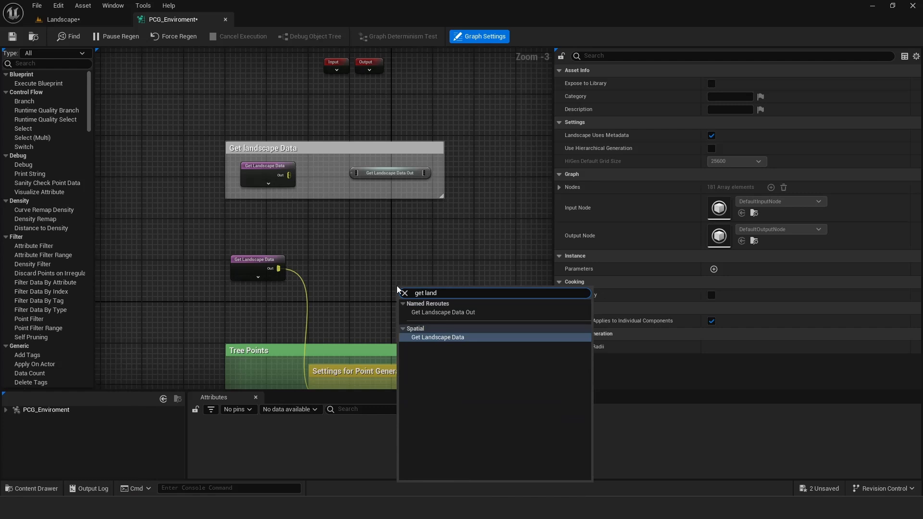
click(429, 338)
drag(420, 290, 389, 264)
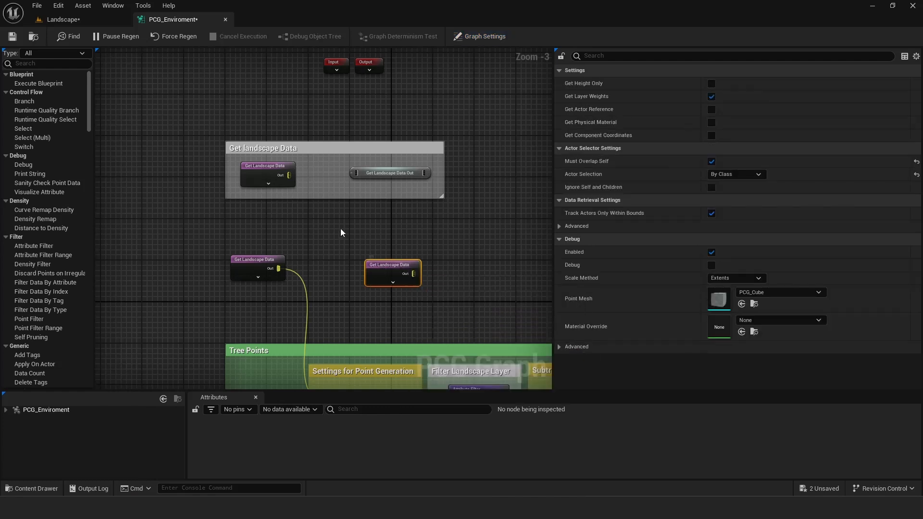
key(Delete)
Try placing a Get Landscape Data Out named reroute usage in the empty space below the Get landscape Data comment.
right_click(368, 288)
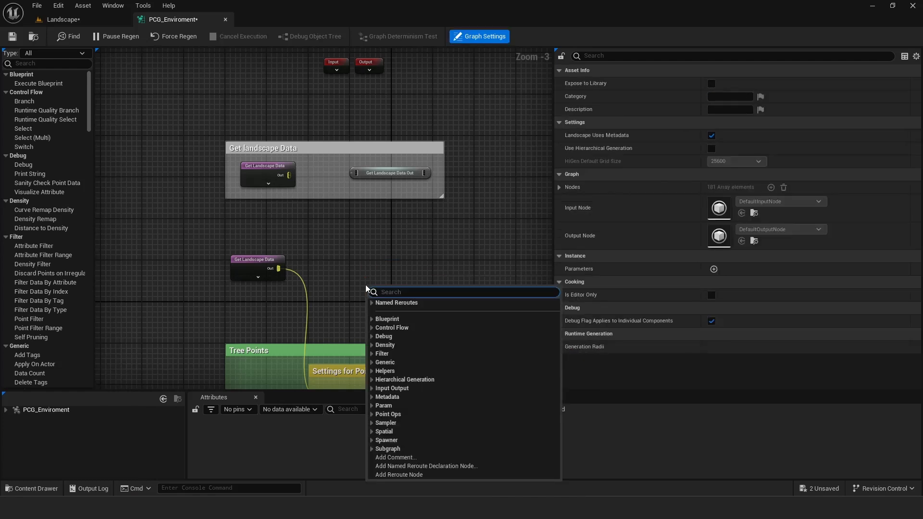
text(get la)
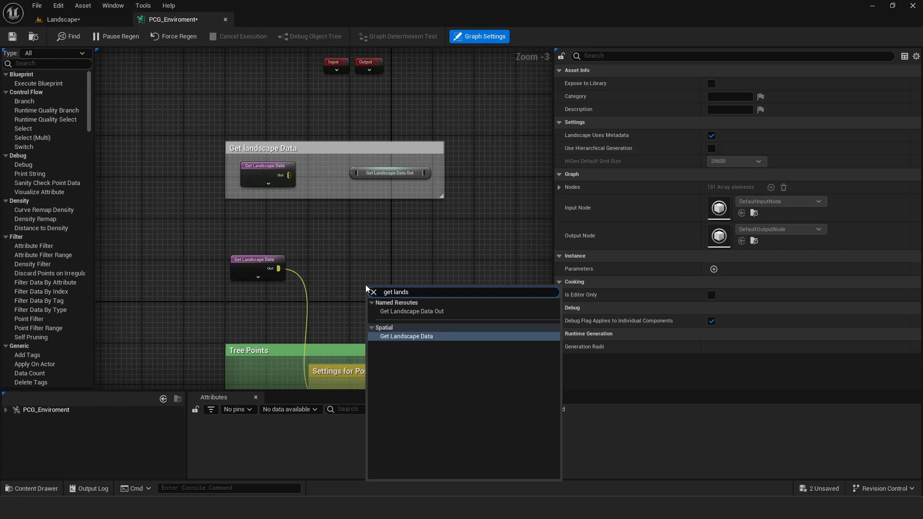
text(nds)
click(413, 312)
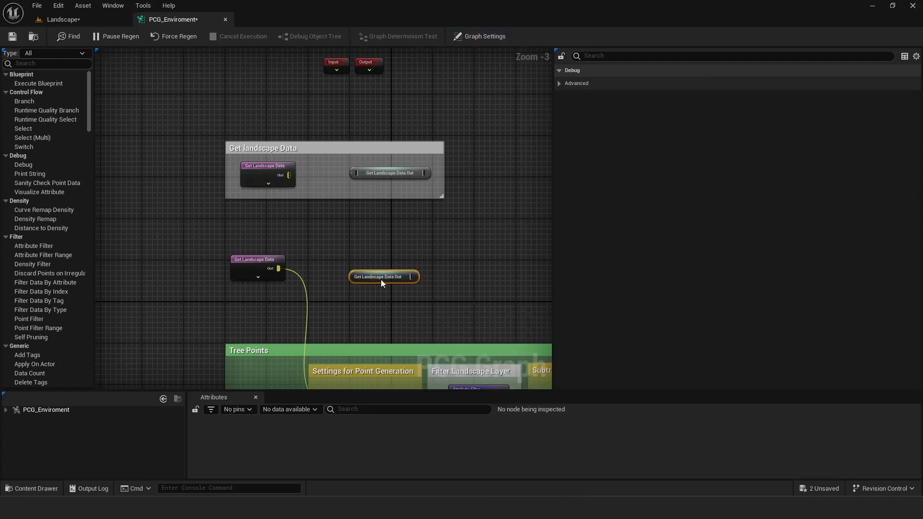
click(404, 290)
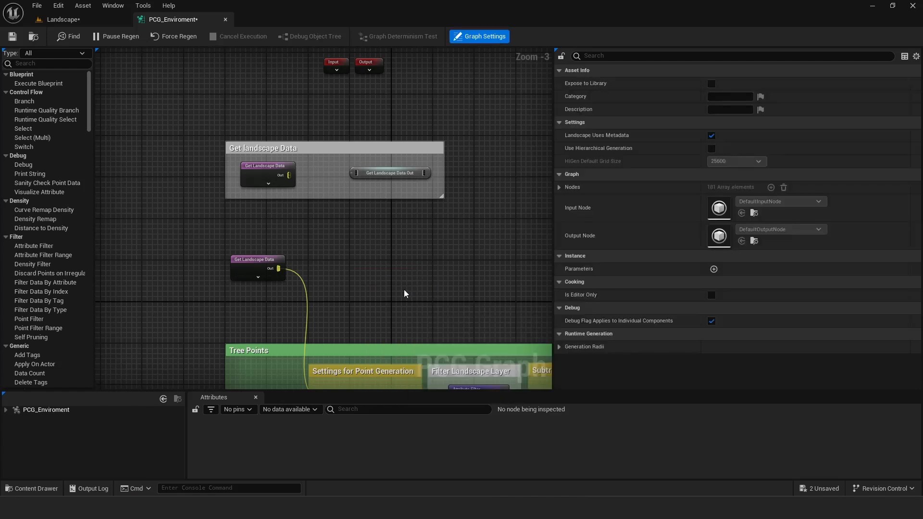
Add a Get Volume Data node and place it just above the Exclusion Actors comment.
click(248, 265)
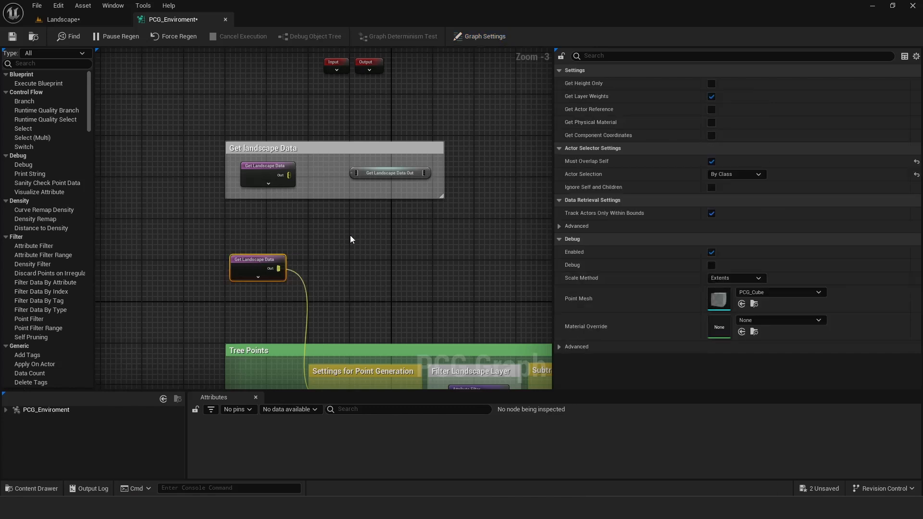
right_drag(350, 239, 278, 150)
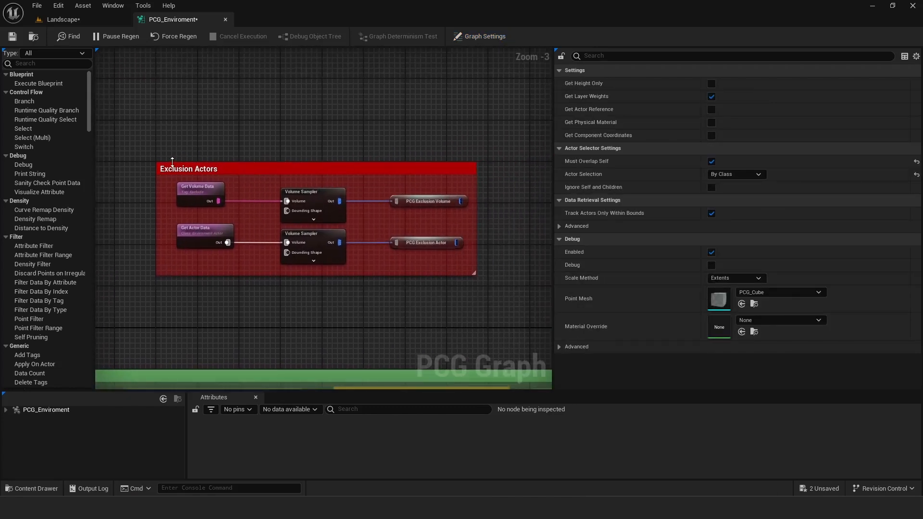
drag(141, 151, 472, 304)
click(215, 129)
right_drag(182, 125, 250, 161)
right_click(267, 132)
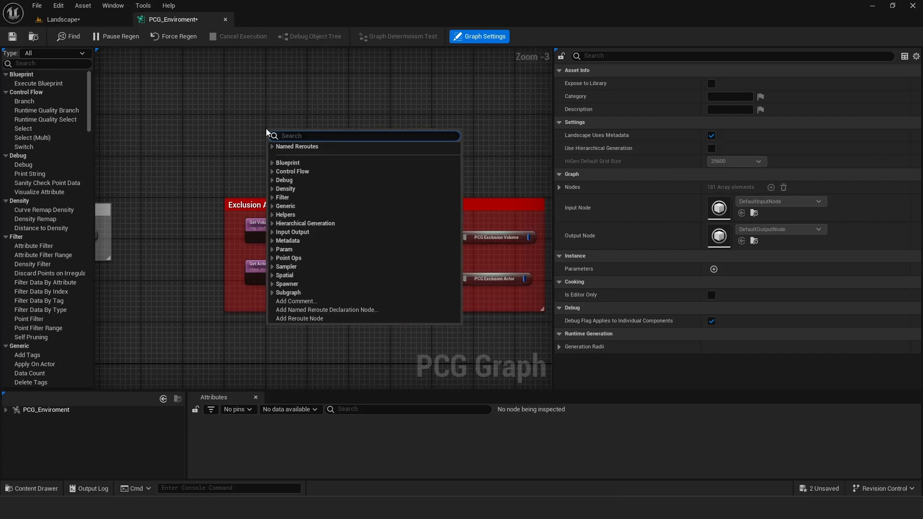
text(getr)
key(BackSpace)
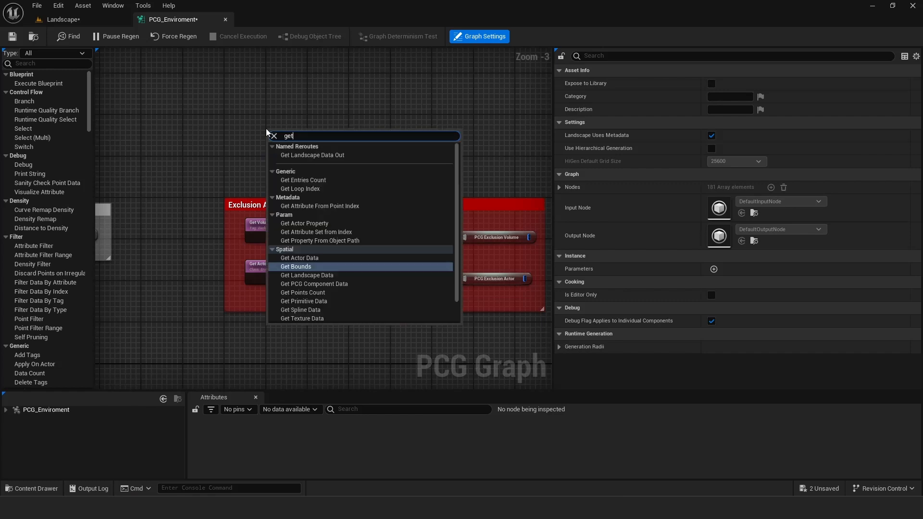
text(volum)
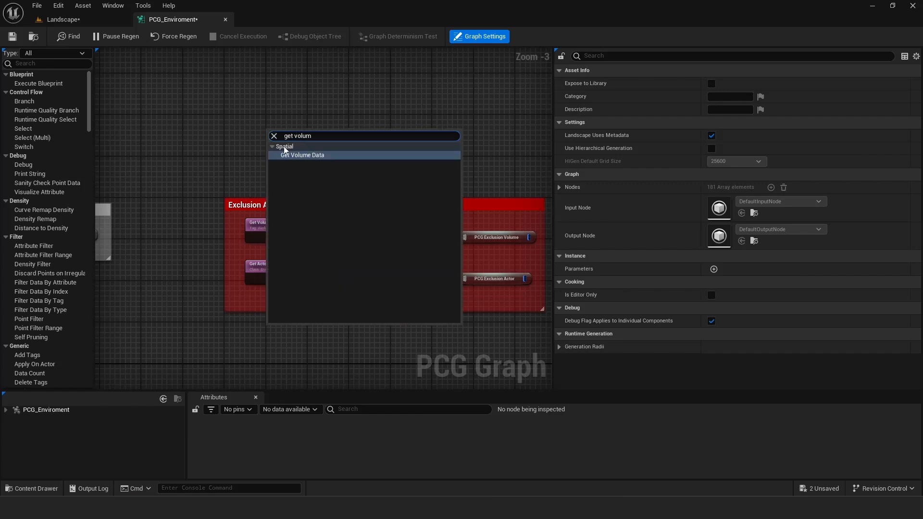
click(306, 155)
drag(287, 143, 273, 181)
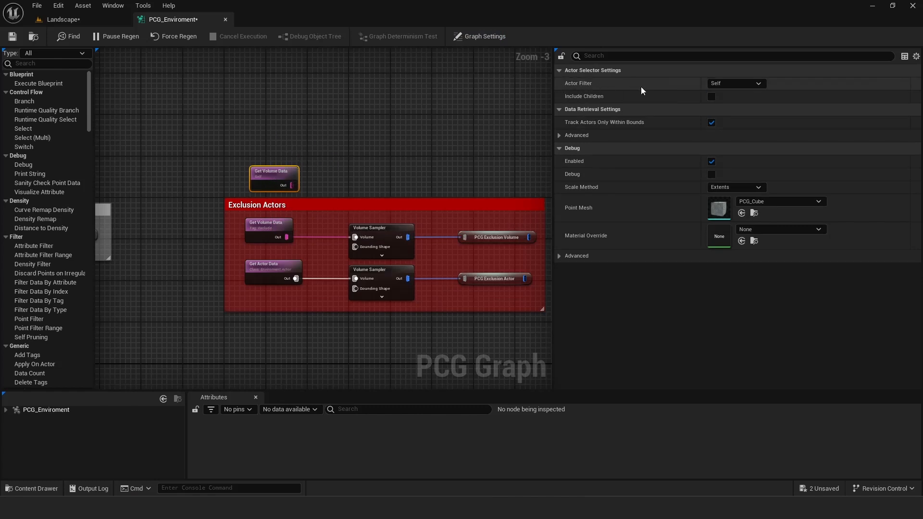
Set the new Get Volume Data node to select multiple actors from all world actors by the tag Exclude.
click(731, 85)
click(729, 120)
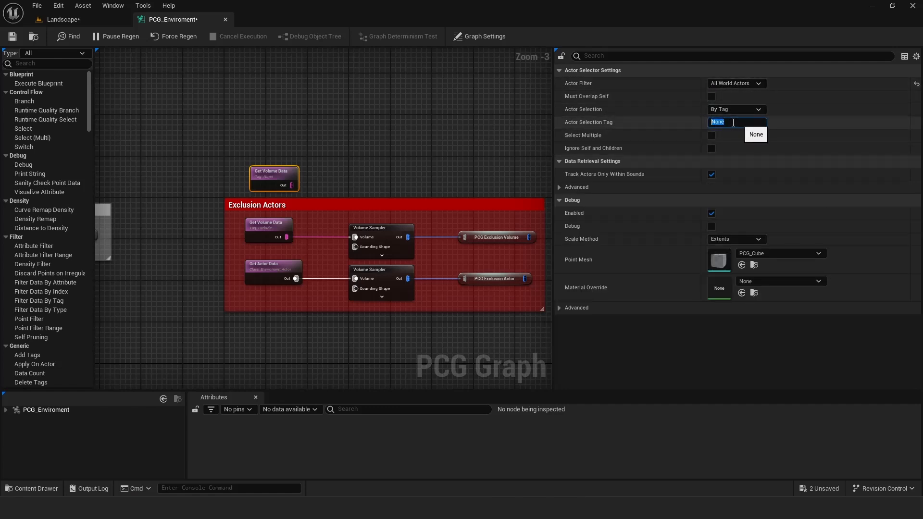
click(269, 226)
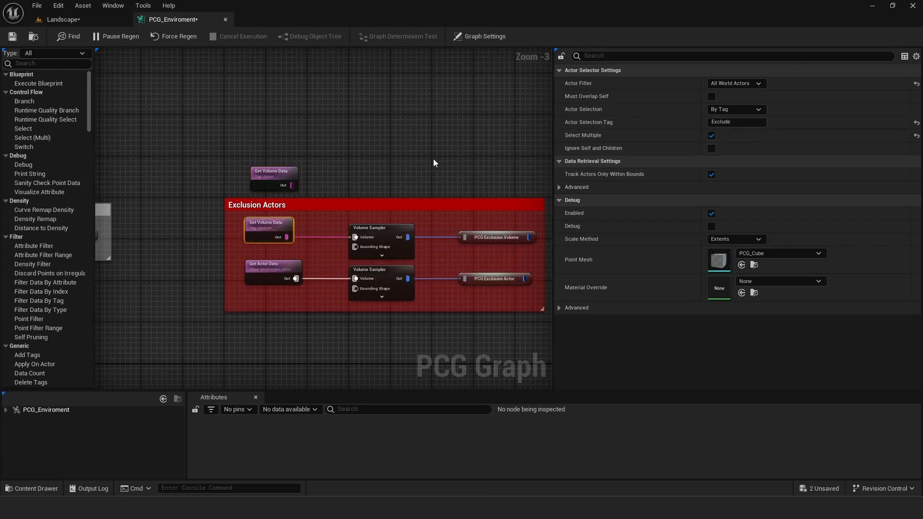
click(274, 174)
click(735, 122)
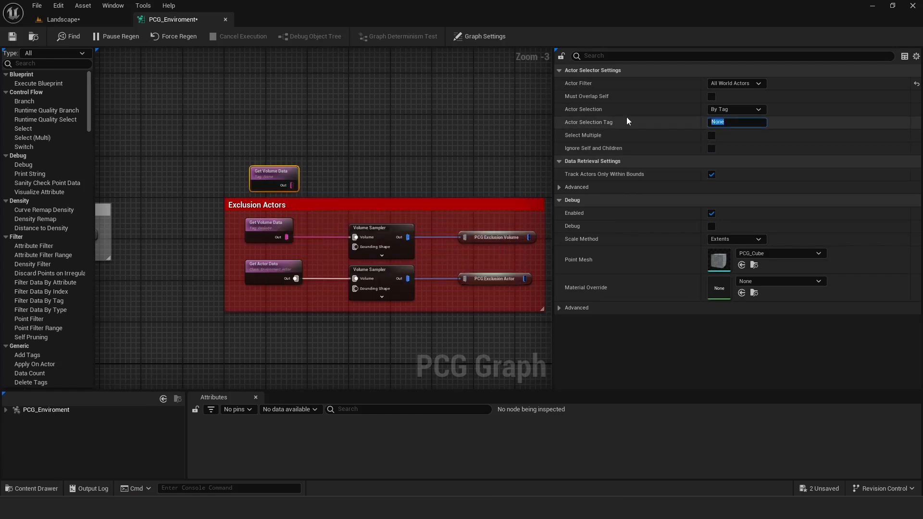
text(Exclude)
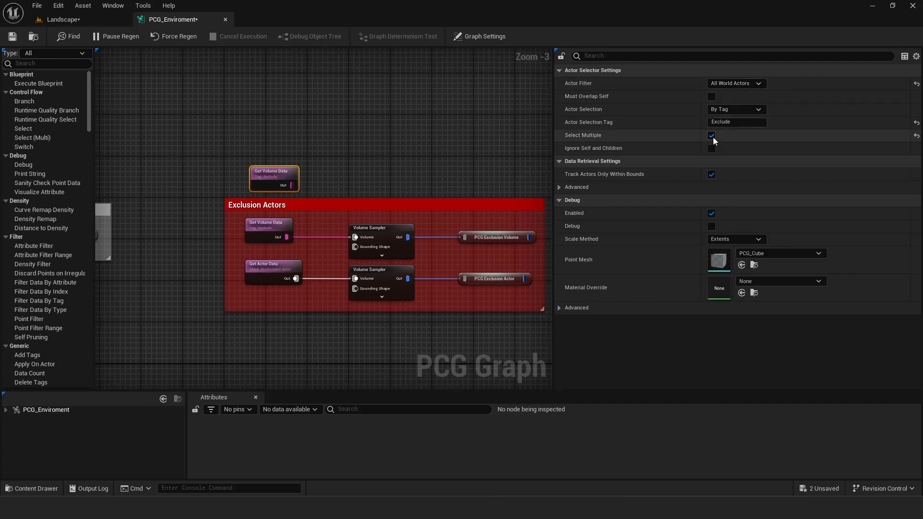
Delete the extra Get Volume Data node above the Exclusion Actors comment.
click(254, 153)
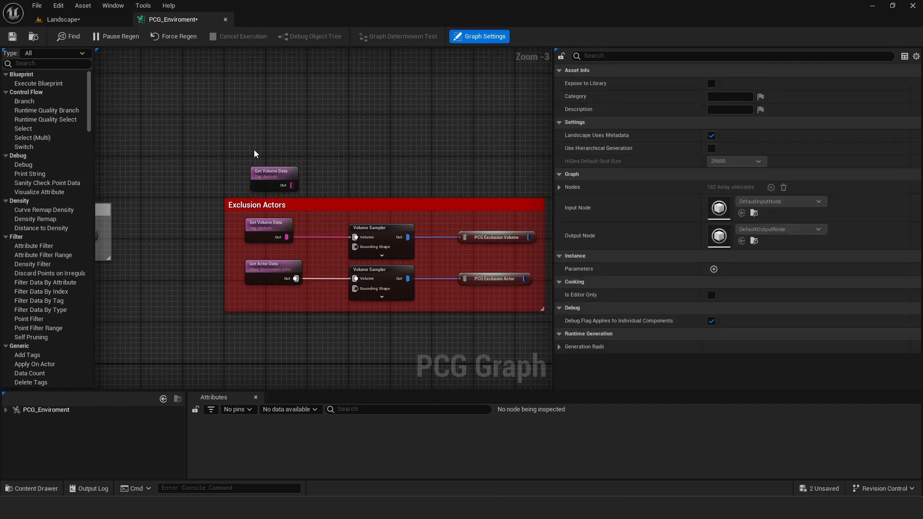
drag(254, 154, 332, 179)
key(Delete)
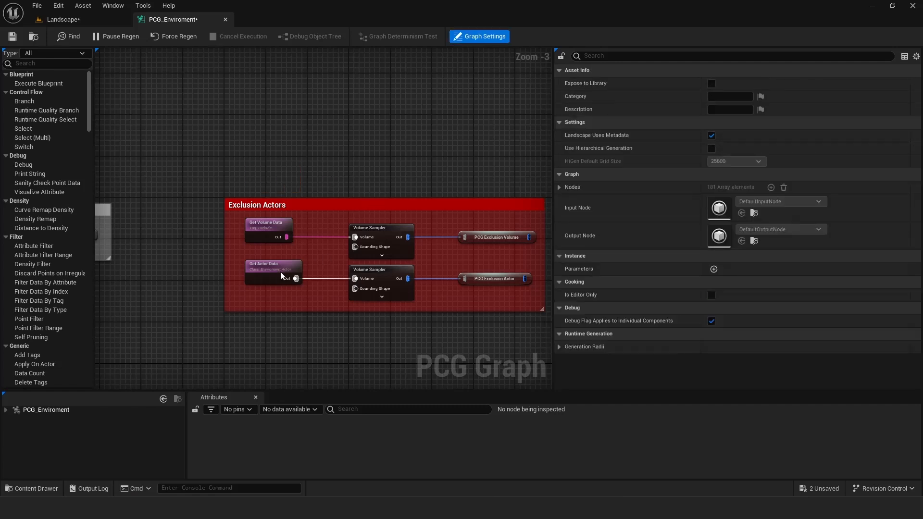
Add a Get Actor Data node below the Exclusion Actors comment and set it to select from all world actors by class.
right_click(268, 347)
text(get actor)
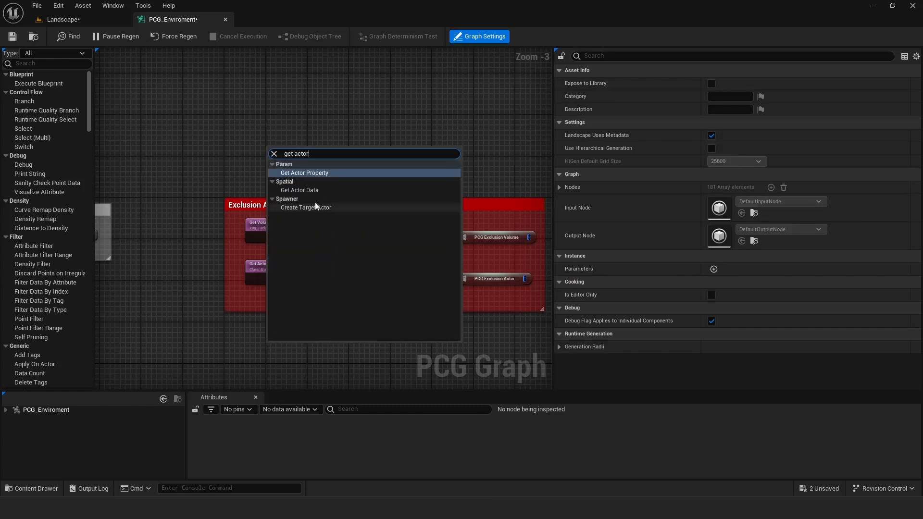
click(308, 190)
drag(279, 342, 273, 333)
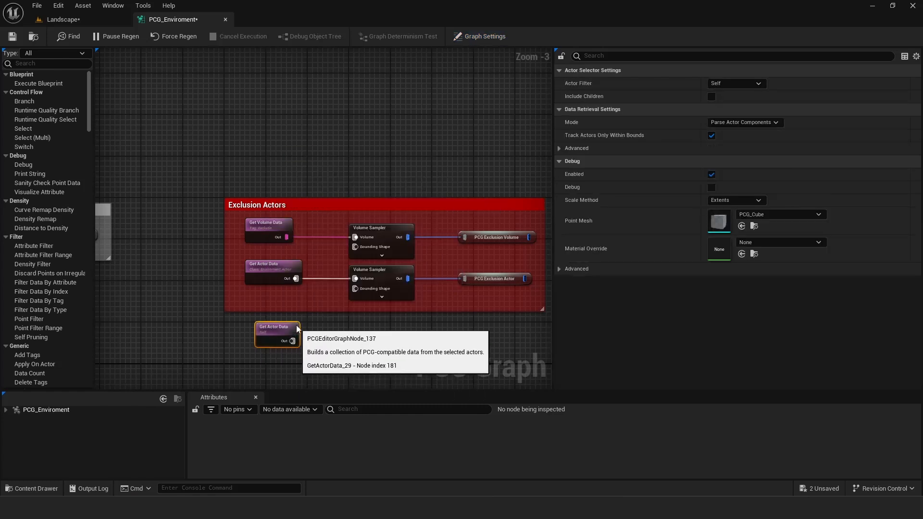
click(725, 83)
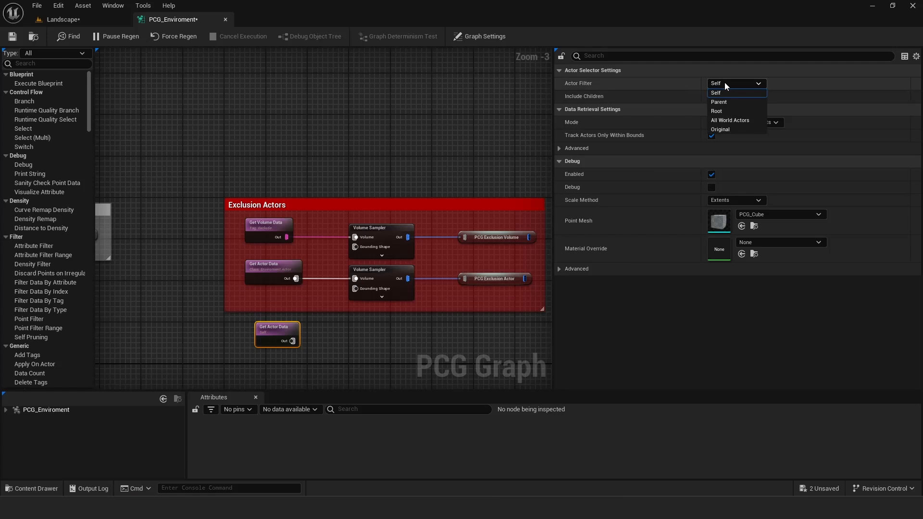
click(730, 120)
click(743, 108)
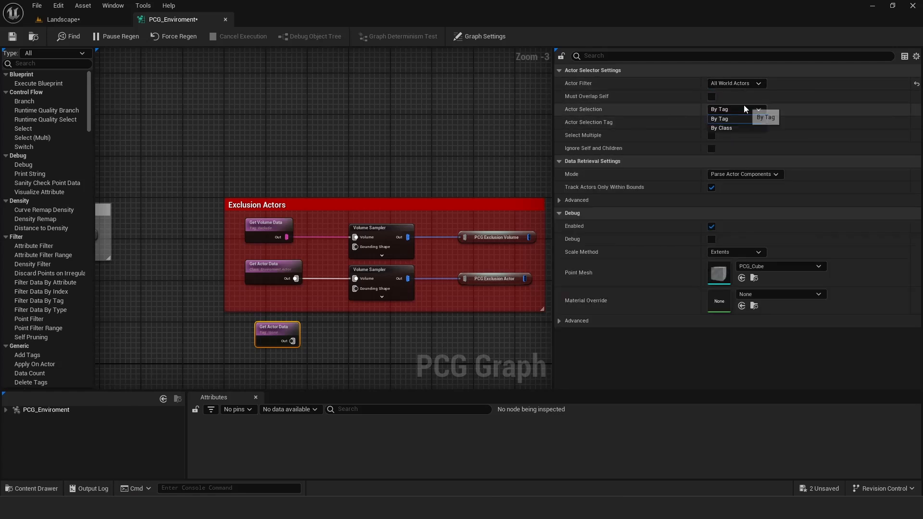
click(729, 129)
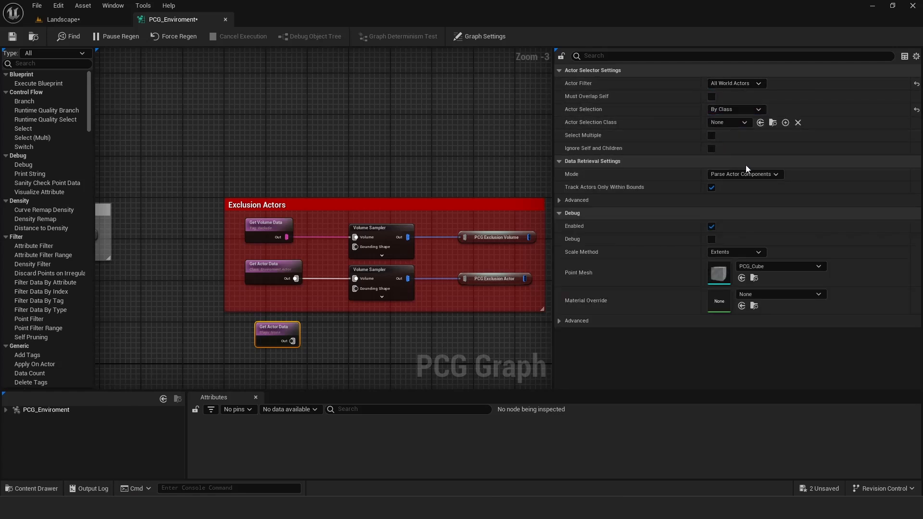
Look up the base blueprint in the ActorsToExclude folder and set the node's actor selection class to EnviromentActor.
click(727, 123)
click(31, 488)
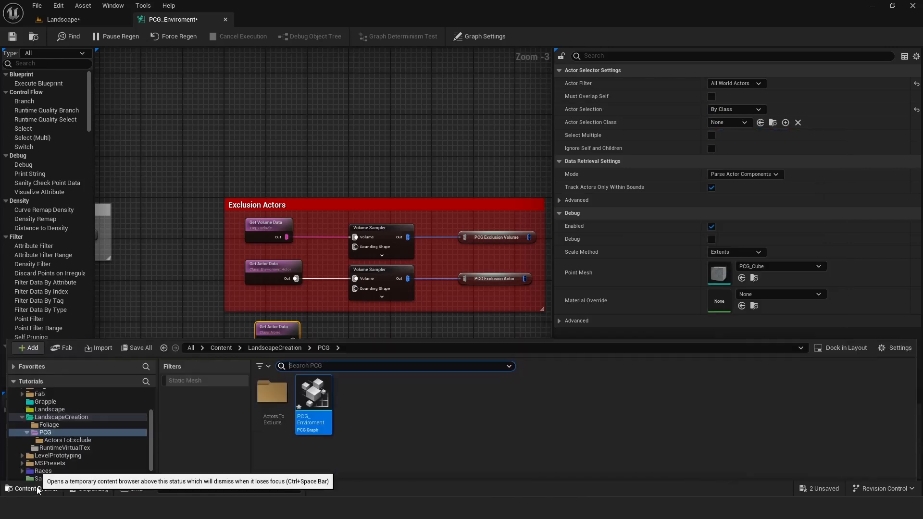
double_click(269, 372)
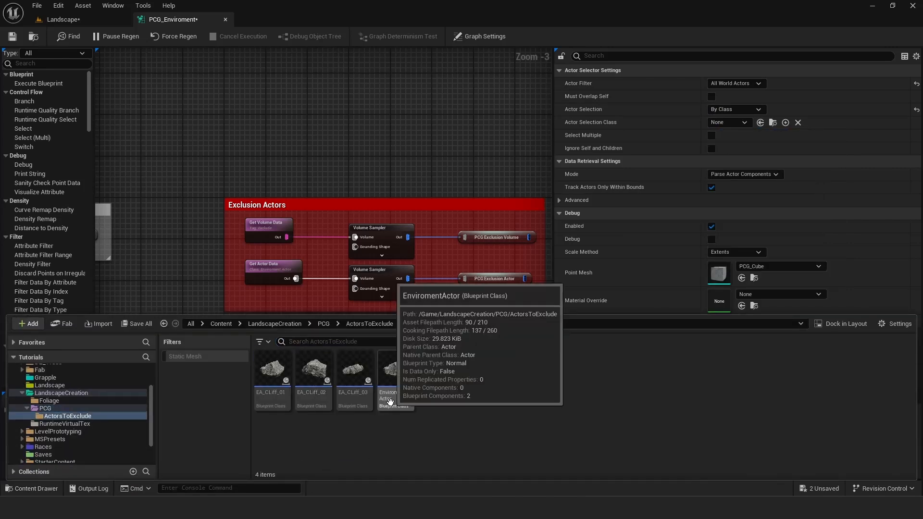
click(729, 123)
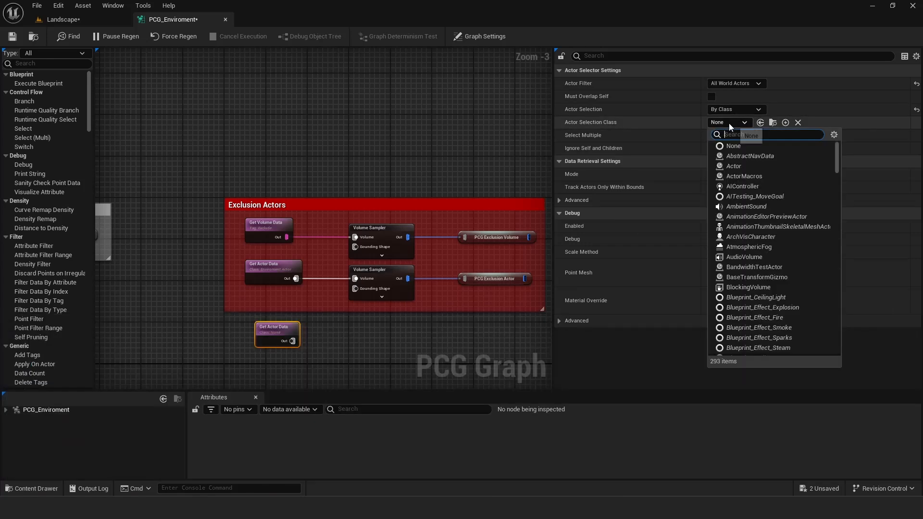
text(envi)
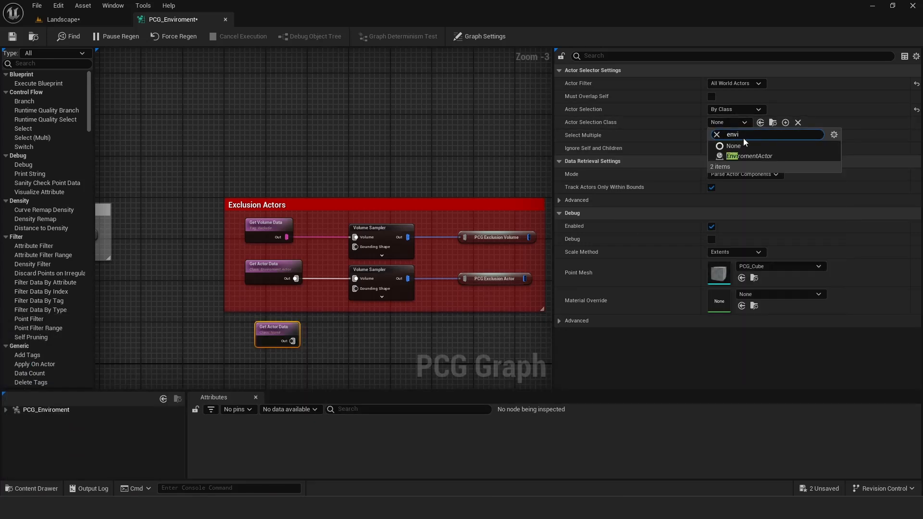
click(746, 157)
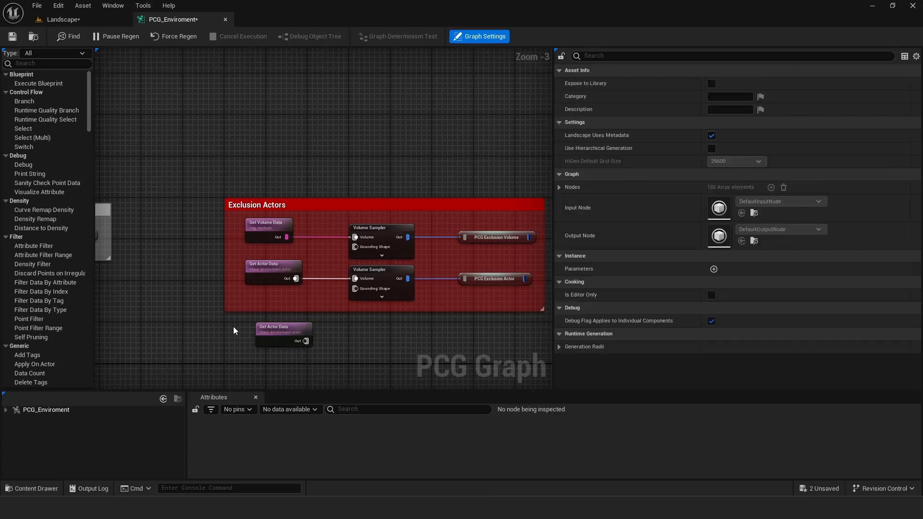
Delete the extra Get Actor Data node and review the settings of the two data nodes inside Exclusion Actors.
click(281, 335)
key(Delete)
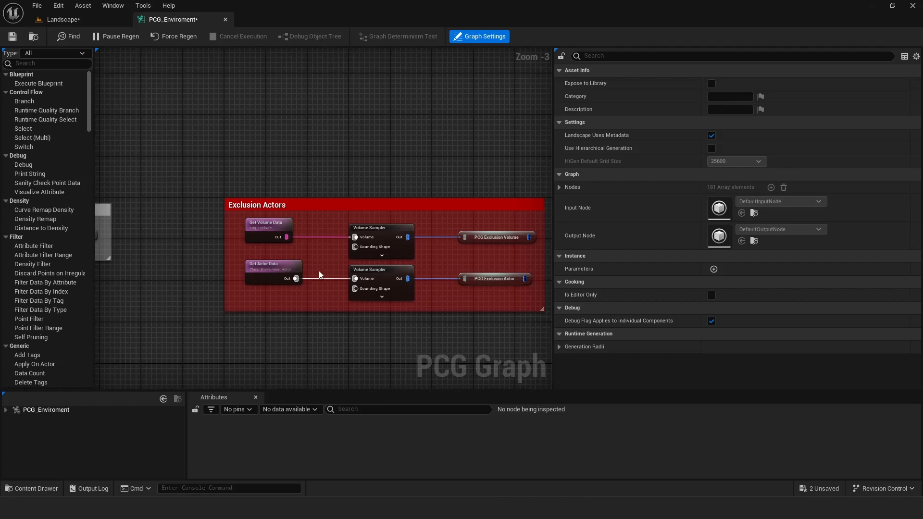
click(288, 222)
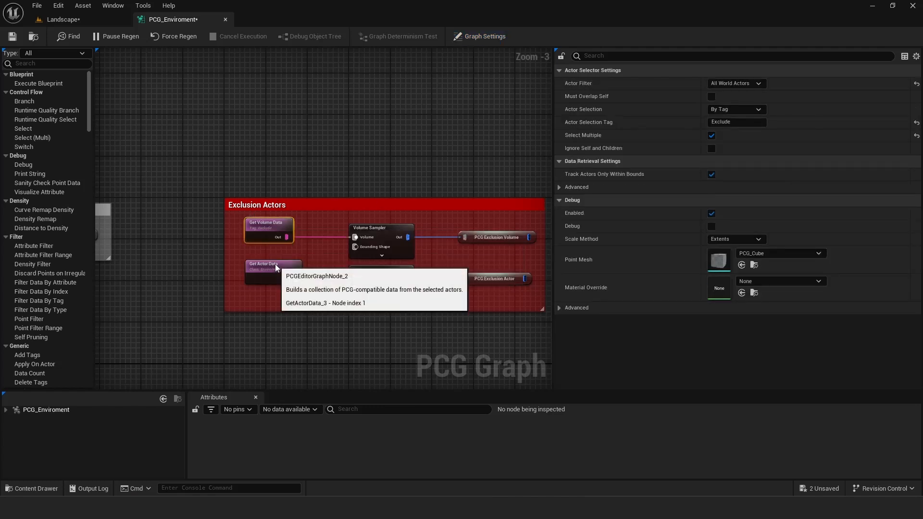
click(276, 268)
Try a second Volume Sampler on the Get Actor Data output, placed below the existing samplers, and delete it.
right_drag(299, 298, 235, 291)
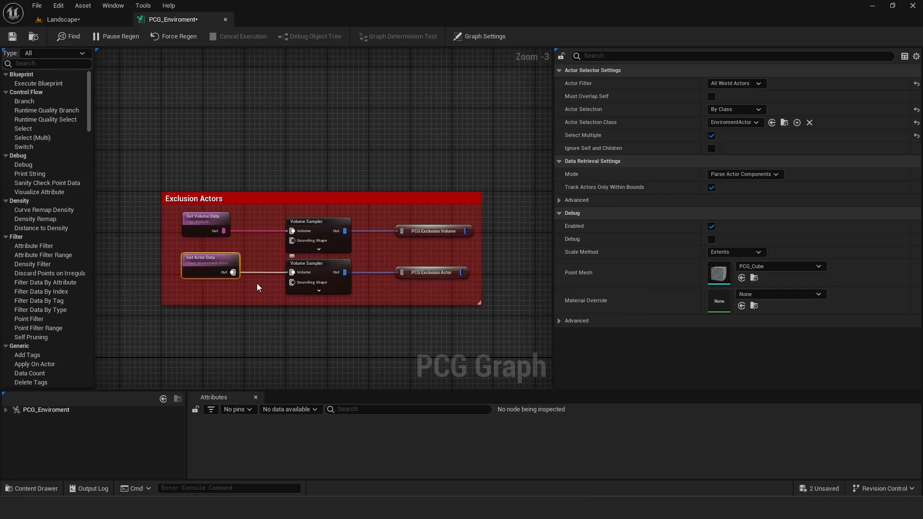
drag(233, 272, 285, 343)
text(volume)
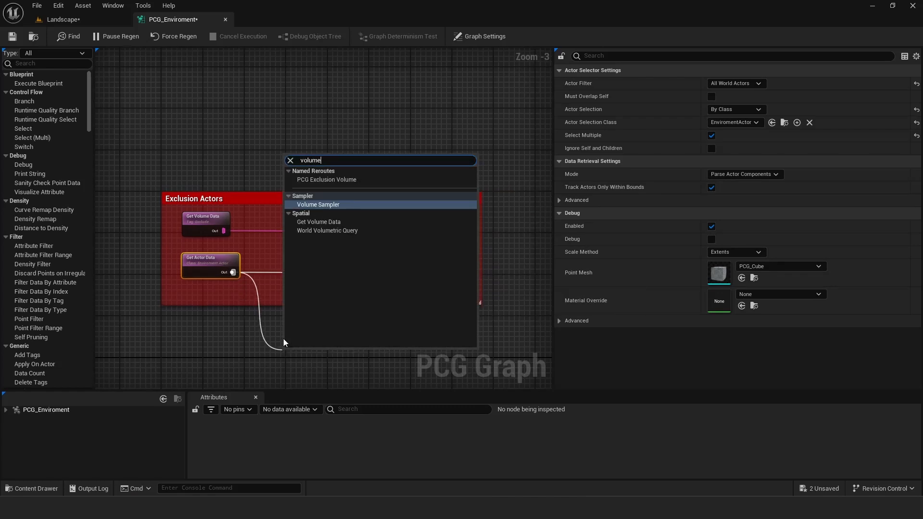
click(318, 204)
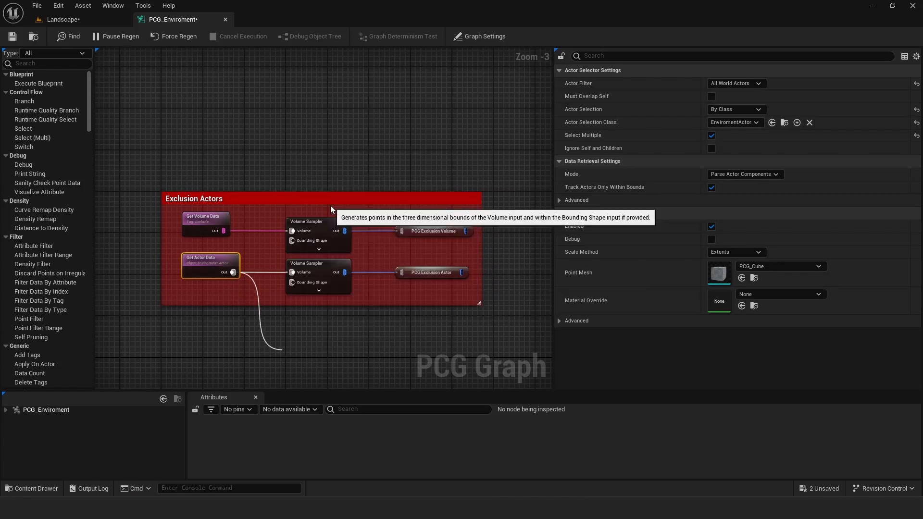
drag(314, 364, 324, 320)
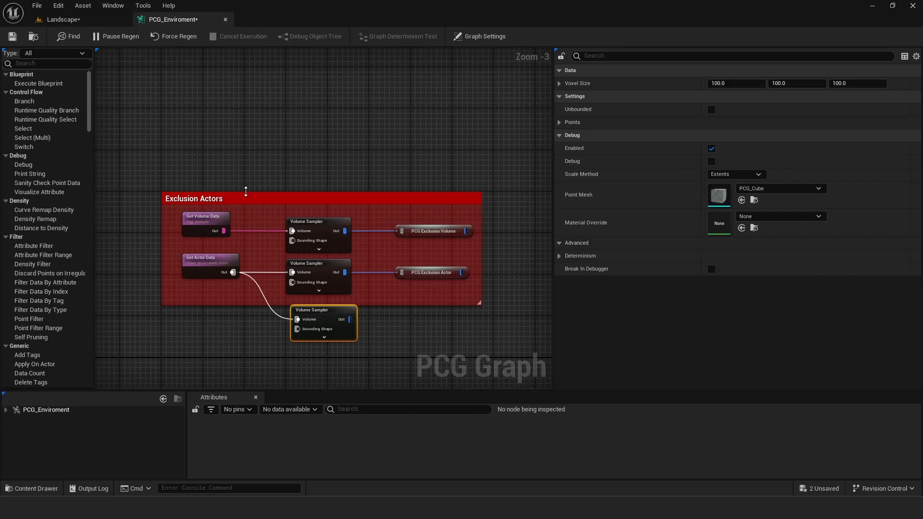
right_drag(241, 325, 297, 320)
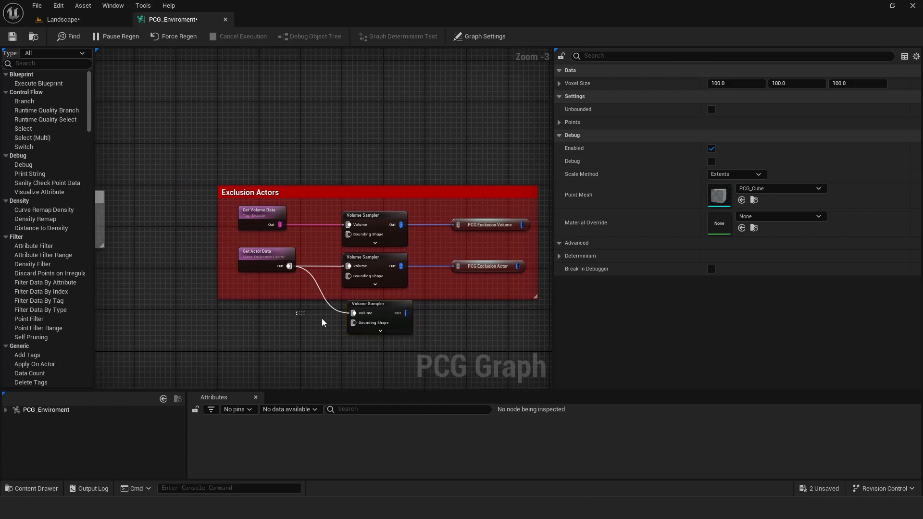
key(Delete)
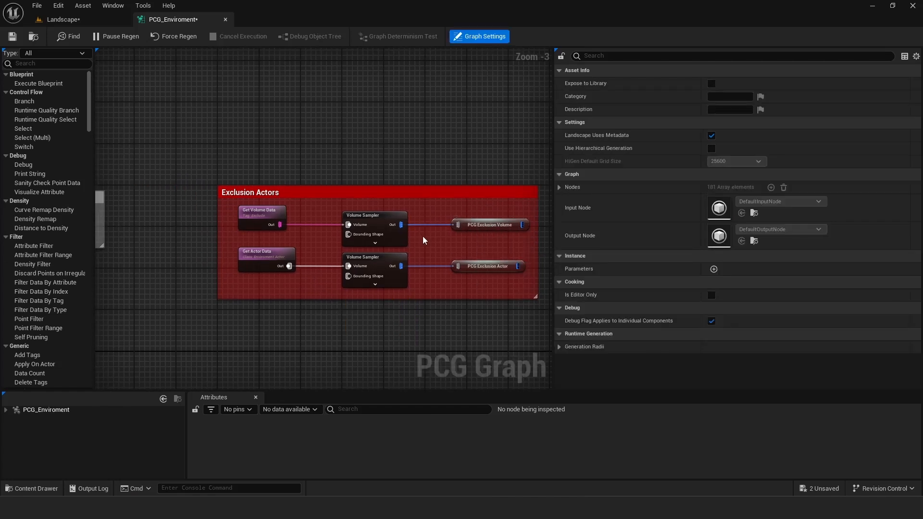
Examine the settings of both Volume Samplers in Exclusion Actors and view the large rock on the path in the Landscape level.
right_drag(432, 267, 380, 286)
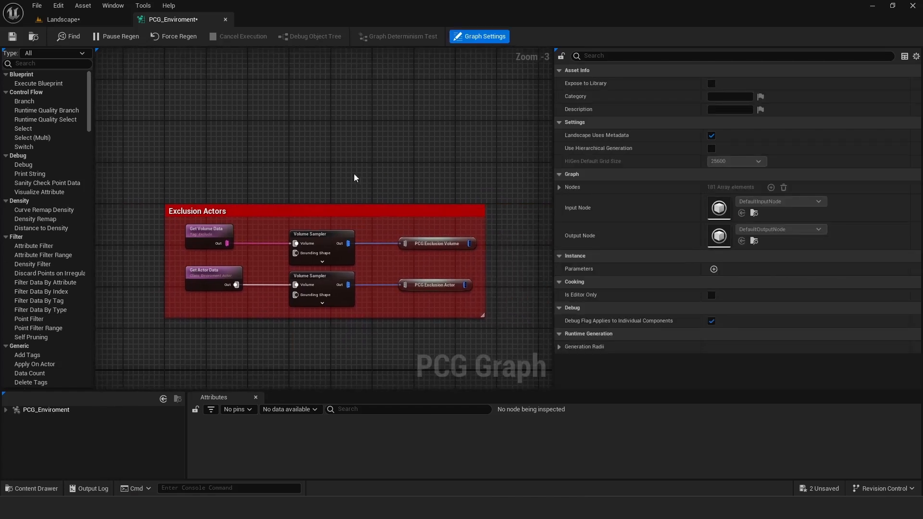
click(312, 239)
right_drag(266, 191, 286, 146)
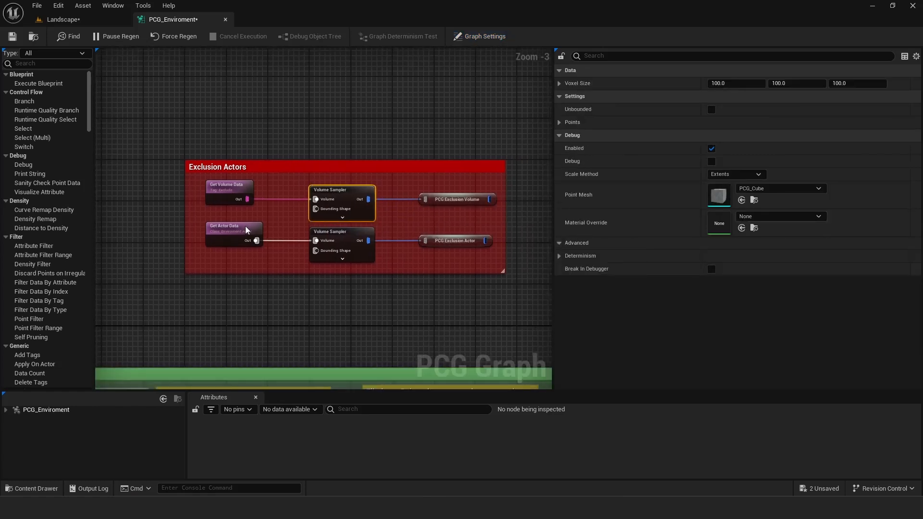
click(352, 238)
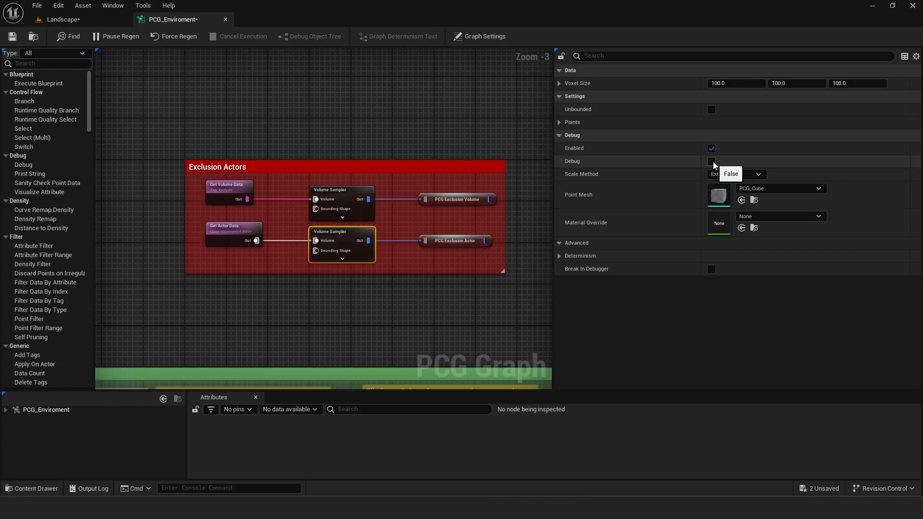
click(58, 19)
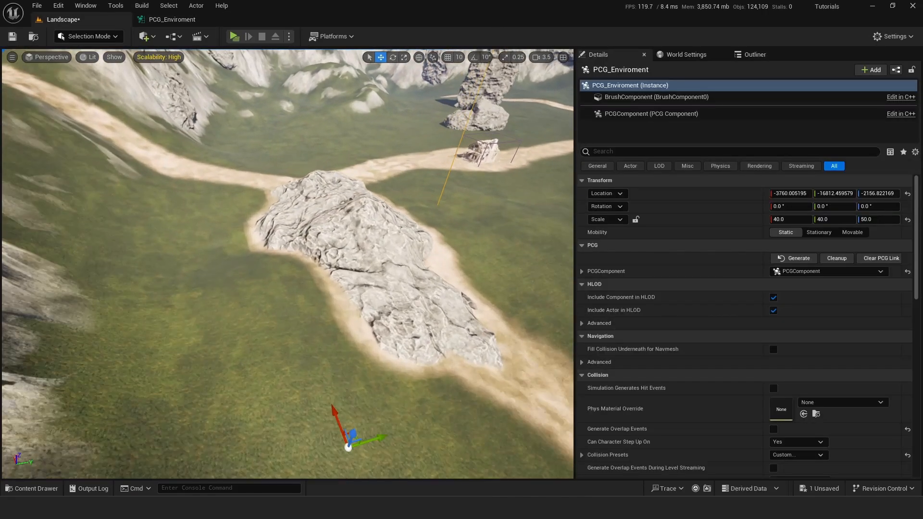
right_drag(361, 241, 527, 241)
scroll(360, 241, down, 2)
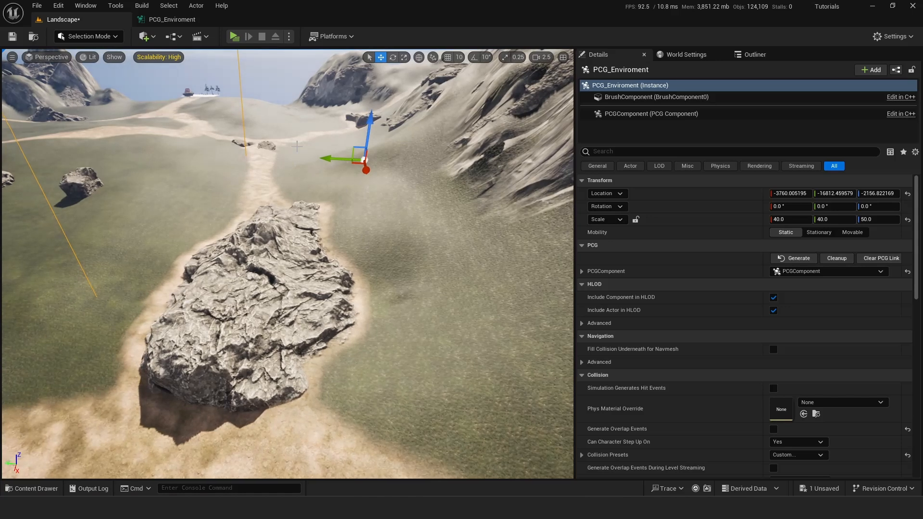
Break the link between Get Actor Data and its Volume Sampler in the PCG_Enviroment graph and save the graph.
click(173, 20)
key(d)
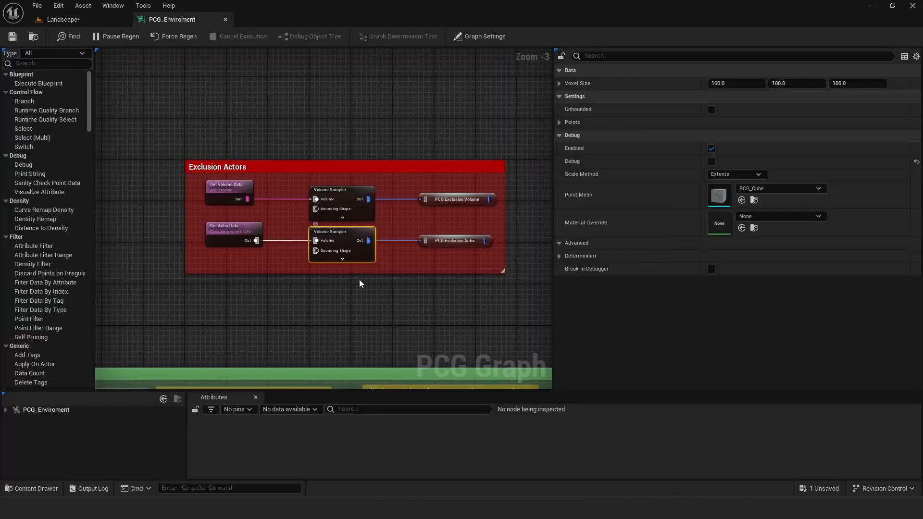
right_click(253, 245)
click(213, 267)
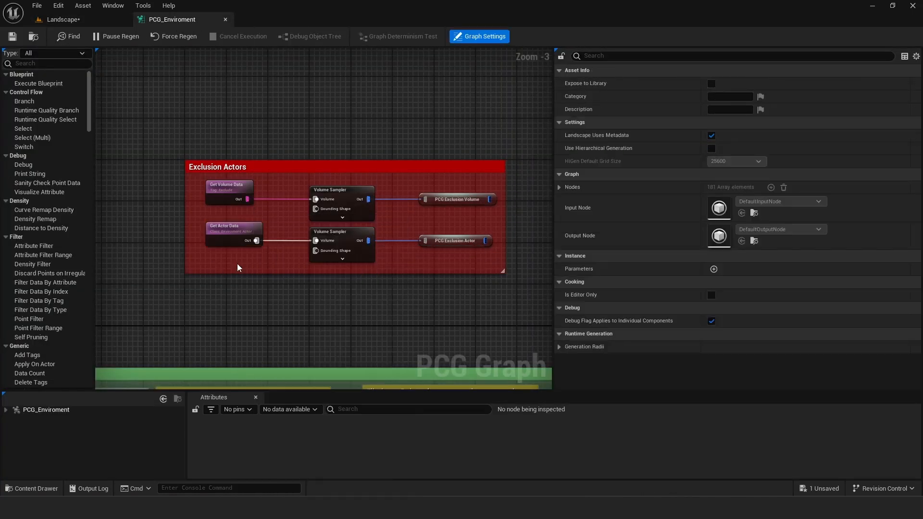
right_click(255, 239)
click(243, 249)
right_click(255, 241)
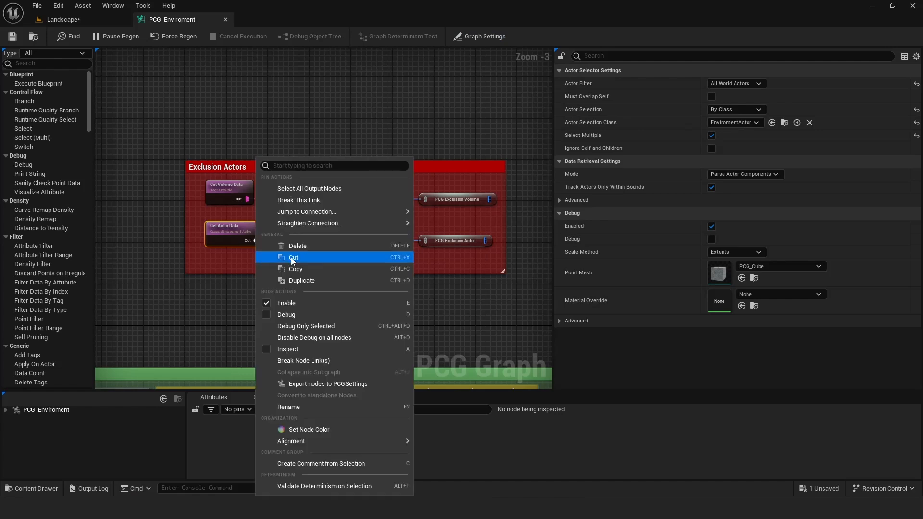
click(299, 200)
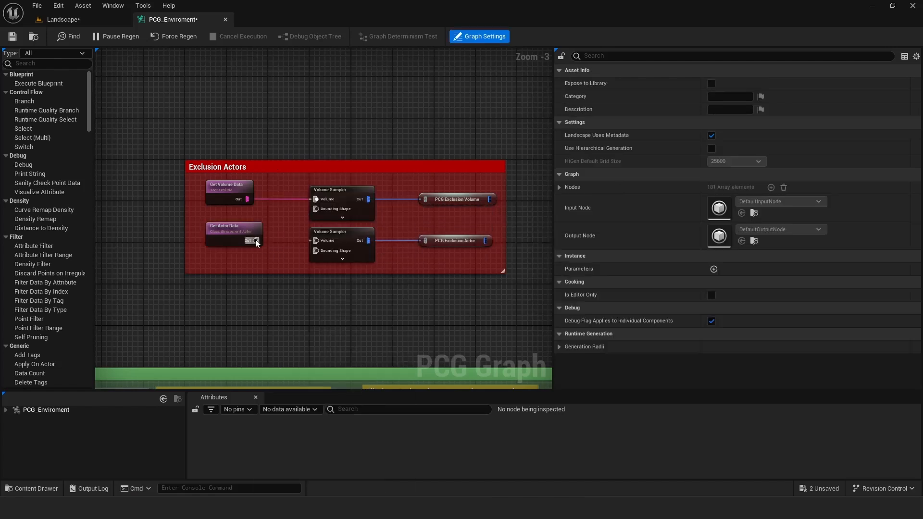
click(13, 36)
click(332, 232)
Inspect the large rock in the Landscape level from above and from beneath the terrain.
click(72, 20)
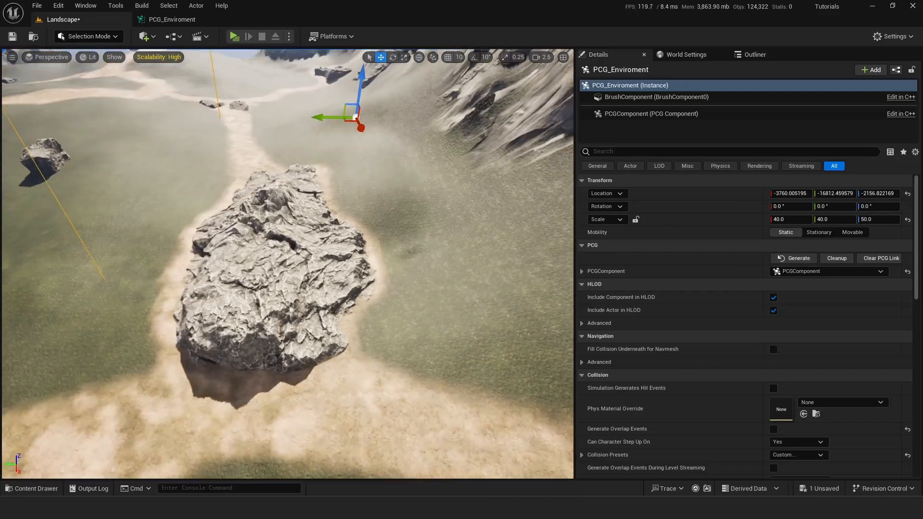
key(e)
key(q)
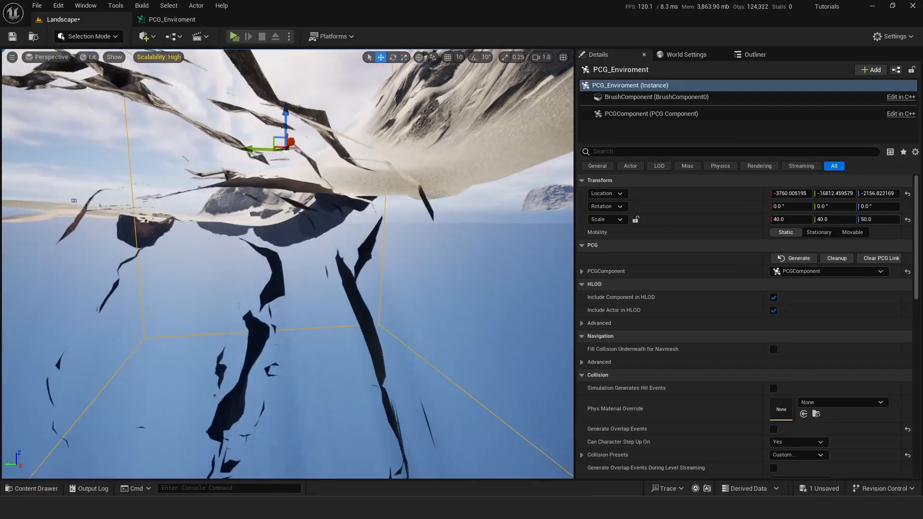
Turn off debug display on the Volume Sampler fed by Get Actor Data in the PCG_Enviroment graph.
key(e)
right_drag(286, 140, 359, 125)
key(a)
key(s)
click(172, 20)
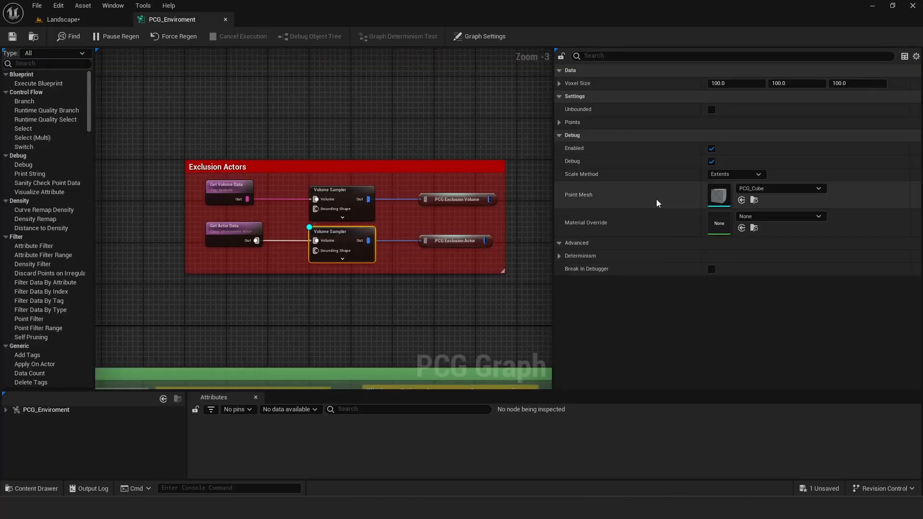
click(712, 162)
Select the Surface Sampler in Tree Points, view the large rock in the Landscape level and save the changes.
right_drag(305, 137, 403, 38)
click(331, 287)
click(63, 19)
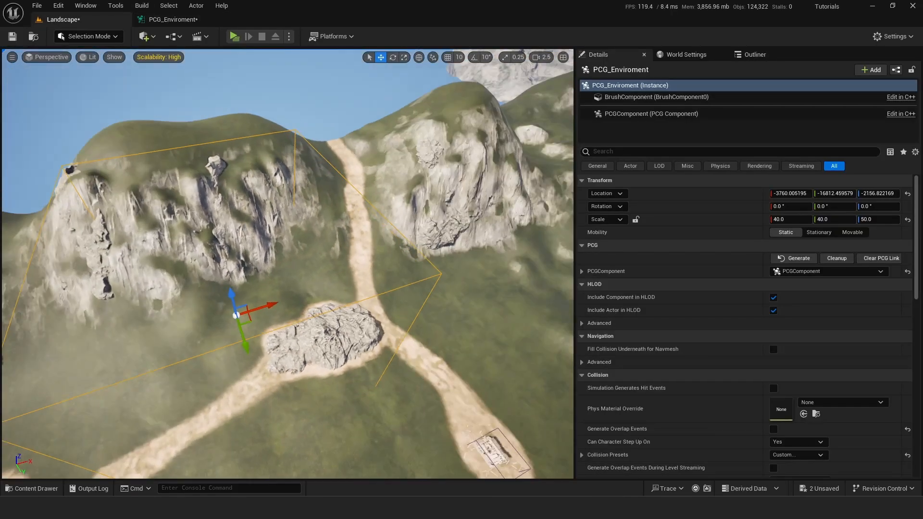
right_drag(287, 264, 404, 241)
click(28, 6)
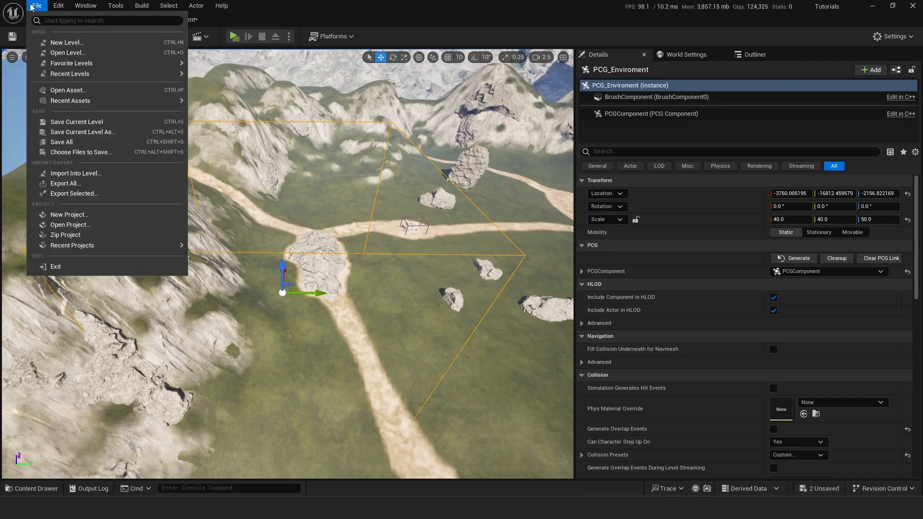
click(72, 129)
Connect the Tree Points reroute to the Static Mesh Spawner in the PCG_Enviroment graph and save the changes.
click(178, 20)
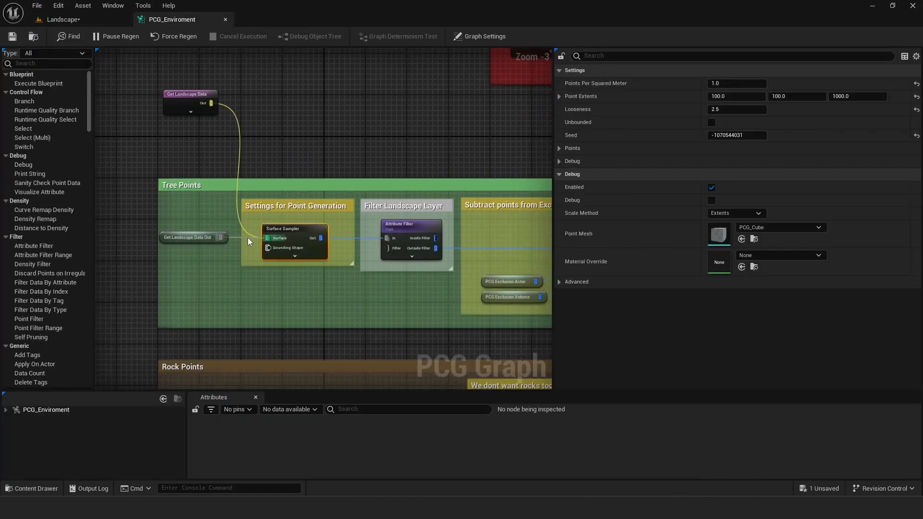
right_click(319, 241)
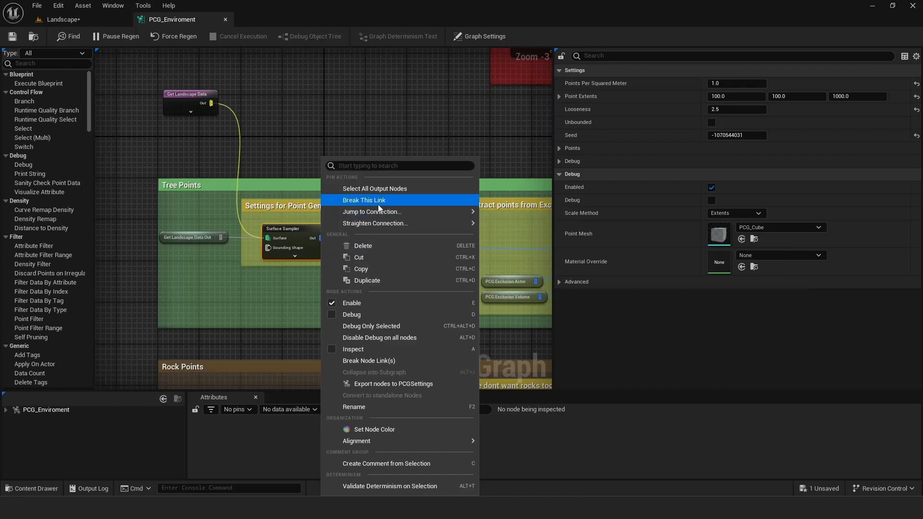
click(465, 133)
right_drag(464, 133, 236, 126)
right_drag(481, 154, 193, 130)
mouse_move(457, 140)
right_down()
mouse_move(192, 120)
mouse_move(84, 123)
right_up()
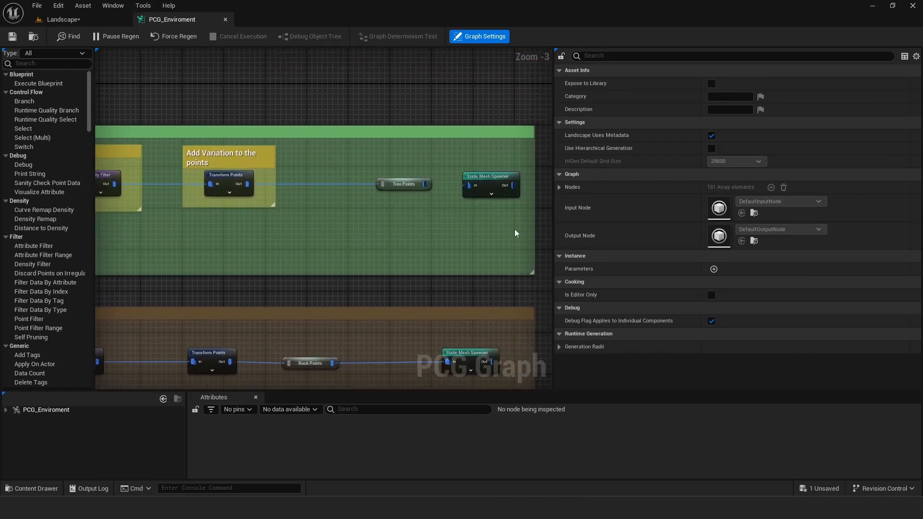
right_drag(167, 89, 235, 100)
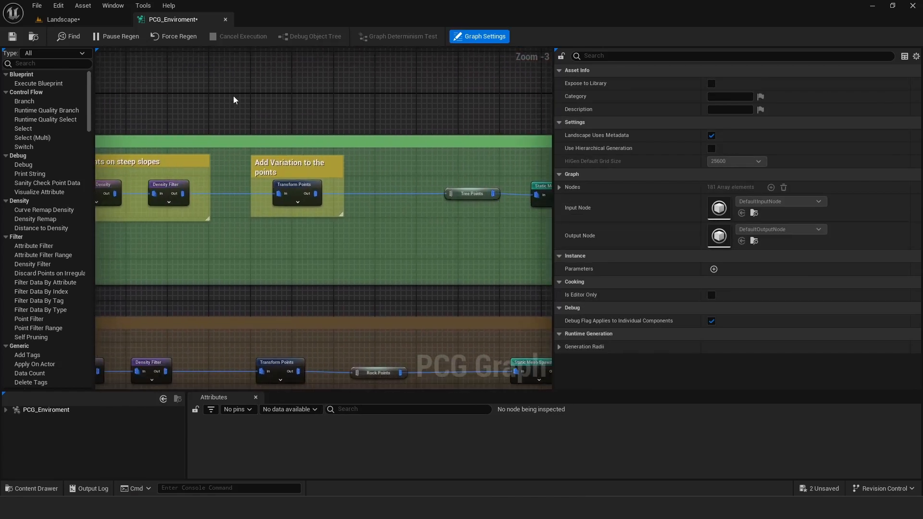
click(37, 5)
click(65, 20)
View the generated trees around the large rock in the Landscape level.
click(65, 19)
key(w)
right_drag(288, 264, 278, 240)
key(e)
Trace Tree Points from the Surface Sampler to the Difference node, examining its settings and the Exclusion Actors group feeding it.
click(172, 20)
right_drag(178, 113, 550, 122)
right_drag(103, 125, 361, 113)
right_drag(207, 106, 356, 115)
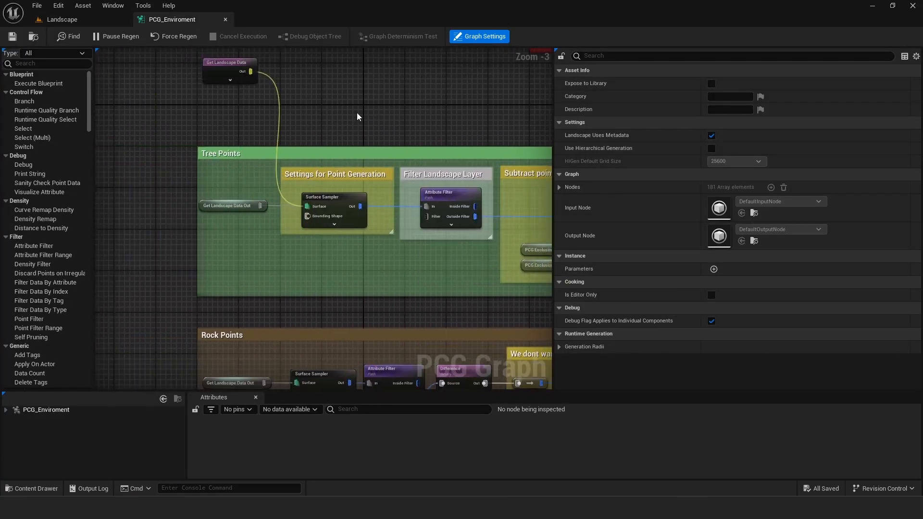
right_drag(413, 183, 237, 171)
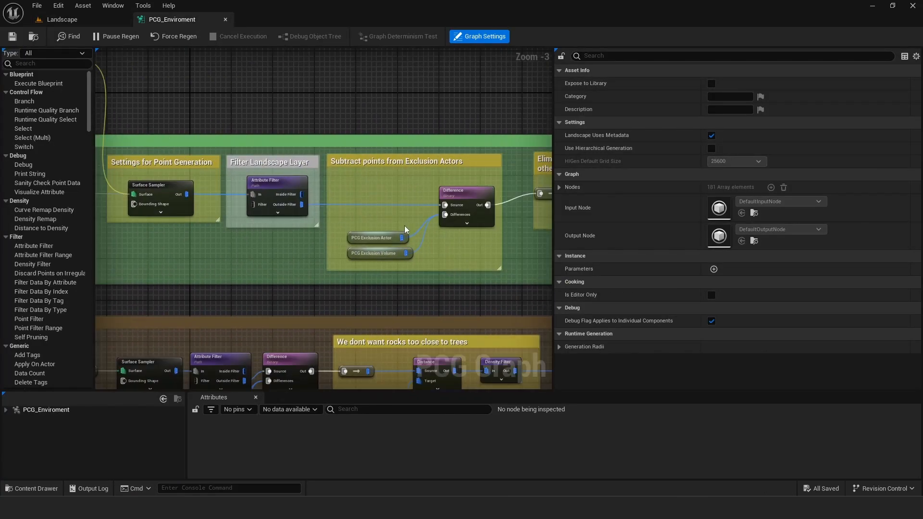
right_drag(424, 95, 182, 241)
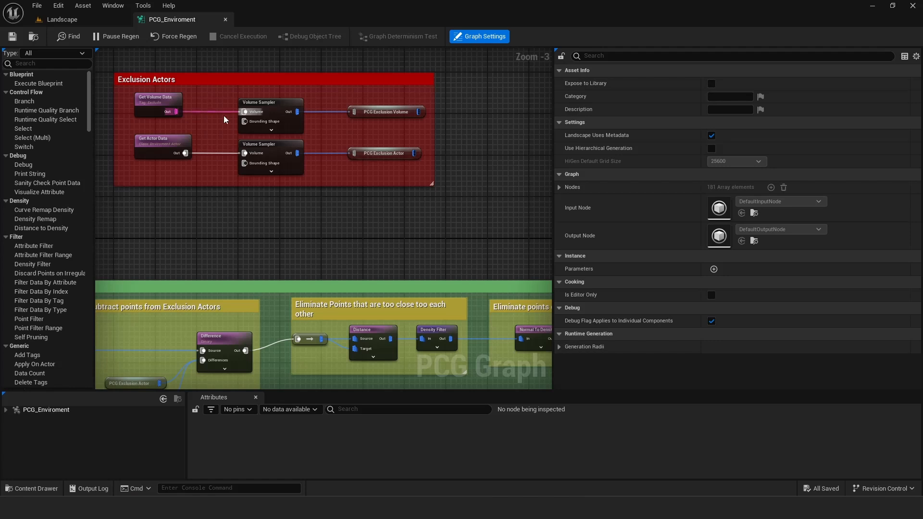
right_drag(281, 167, 447, 110)
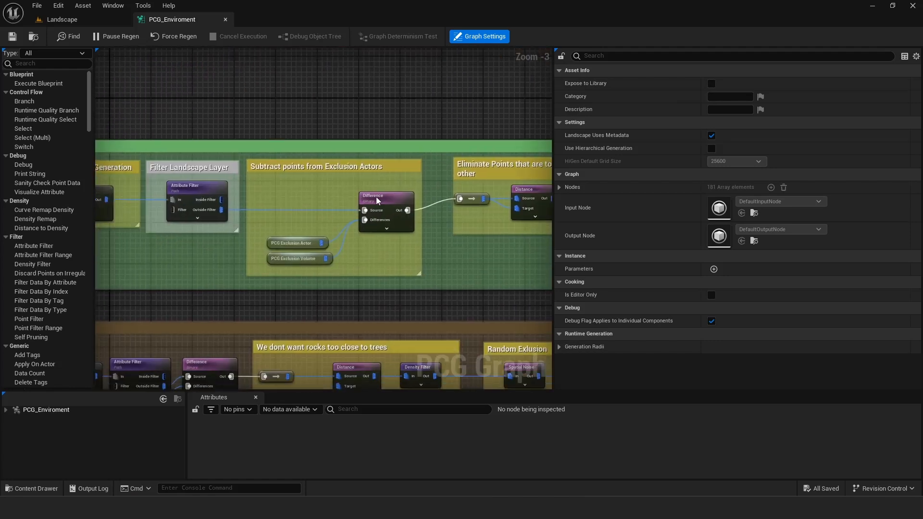
click(388, 204)
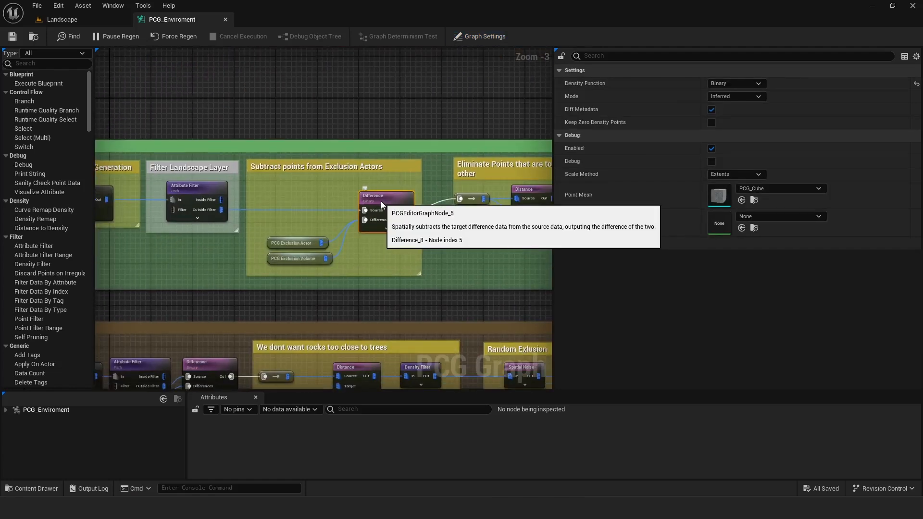
right_drag(231, 128, 471, 133)
right_drag(506, 173, 360, 167)
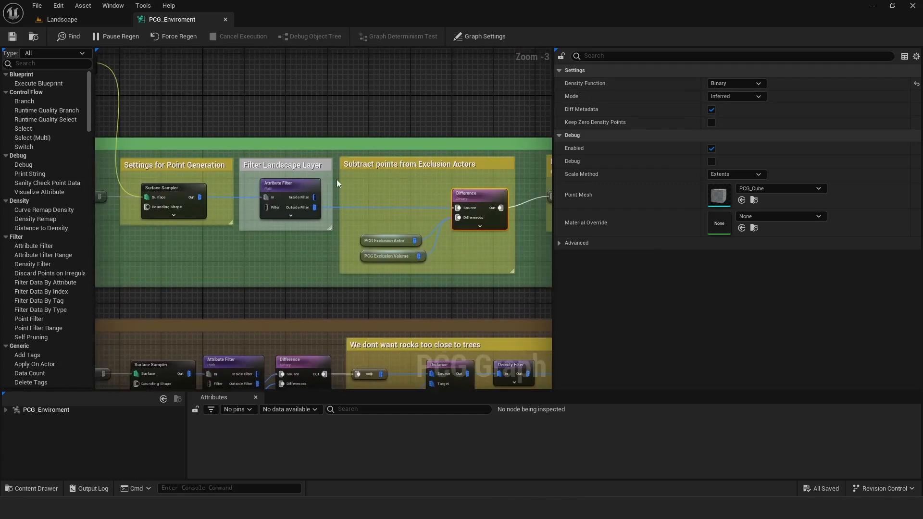
Inspect the trees and the Surface Sampler's debug points around the large rock in the Landscape level.
click(62, 19)
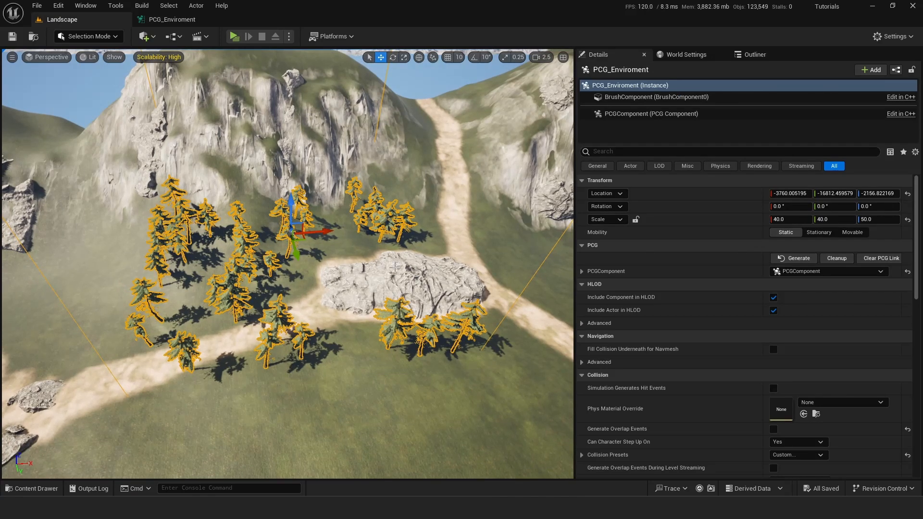
key(a)
right_drag(424, 282, 529, 284)
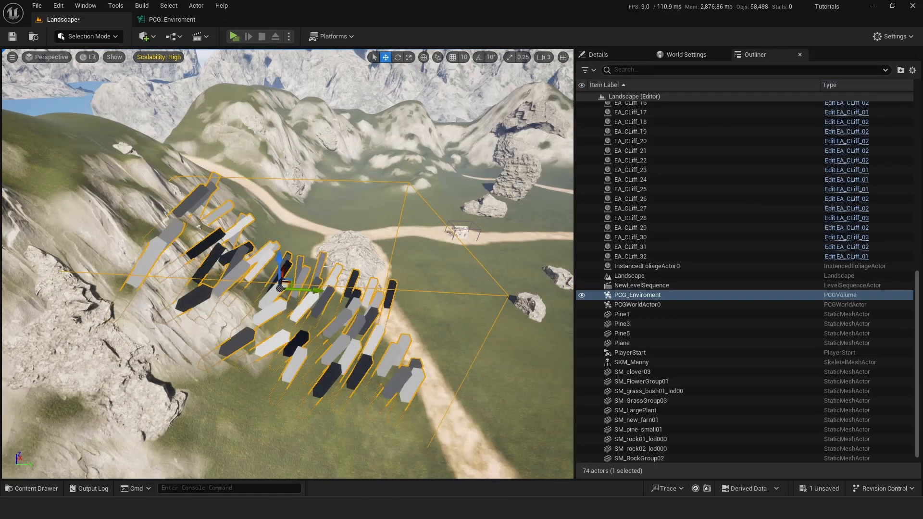
right_drag(422, 218, 390, 216)
Turn off debug on the Tree Points Surface Sampler and enable it on the Volume Sampler fed by Get Actor Data.
click(174, 19)
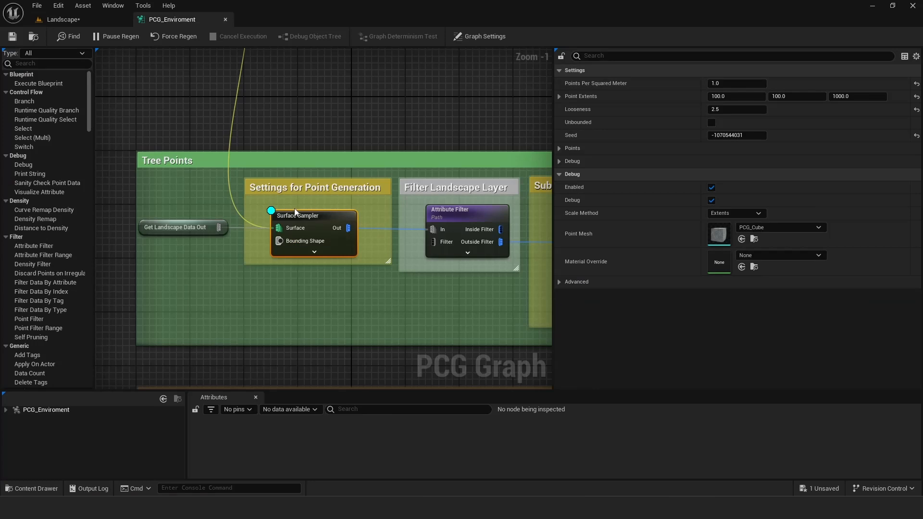
right_drag(369, 116, 200, 327)
right_drag(497, 215, 311, 243)
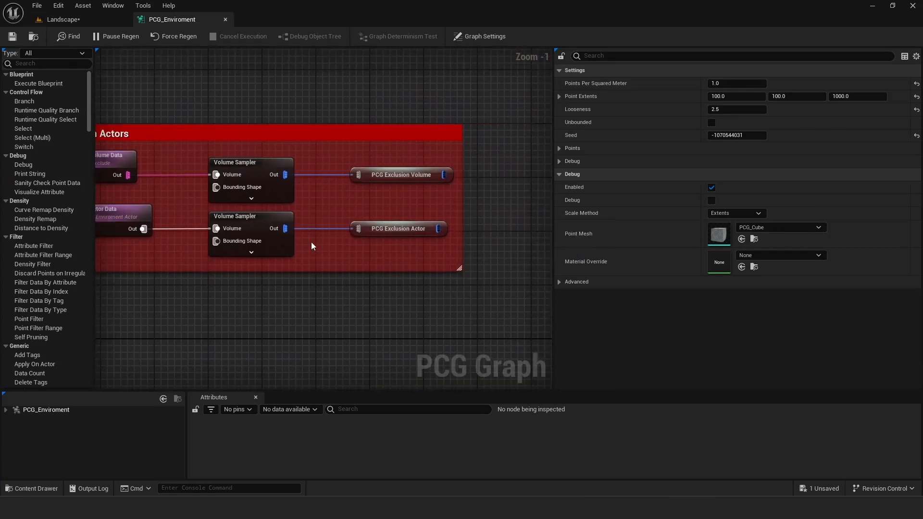
right_drag(224, 214, 315, 189)
click(303, 193)
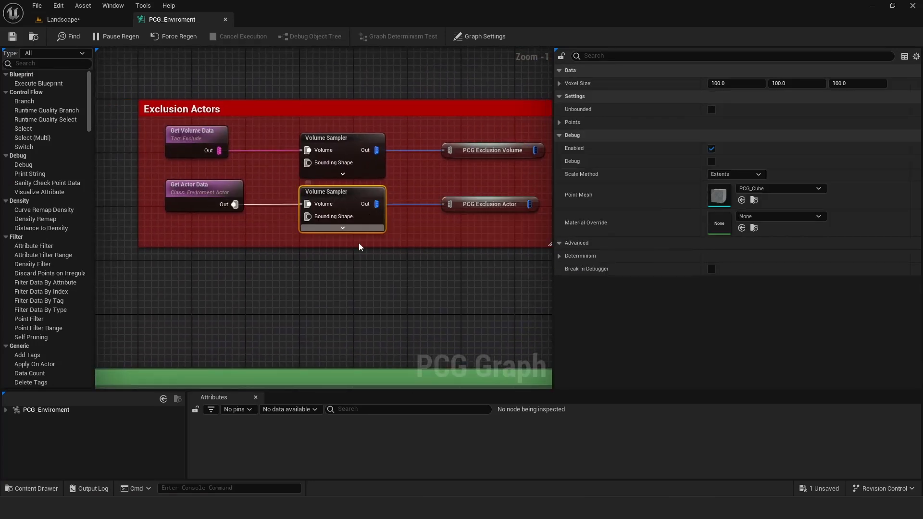
Inspect the exclusion actors' debug points on the large rock and the cliff in the Landscape level from several angles.
click(63, 20)
key(w)
right_drag(287, 263, 140, 274)
right_drag(324, 245, 324, 245)
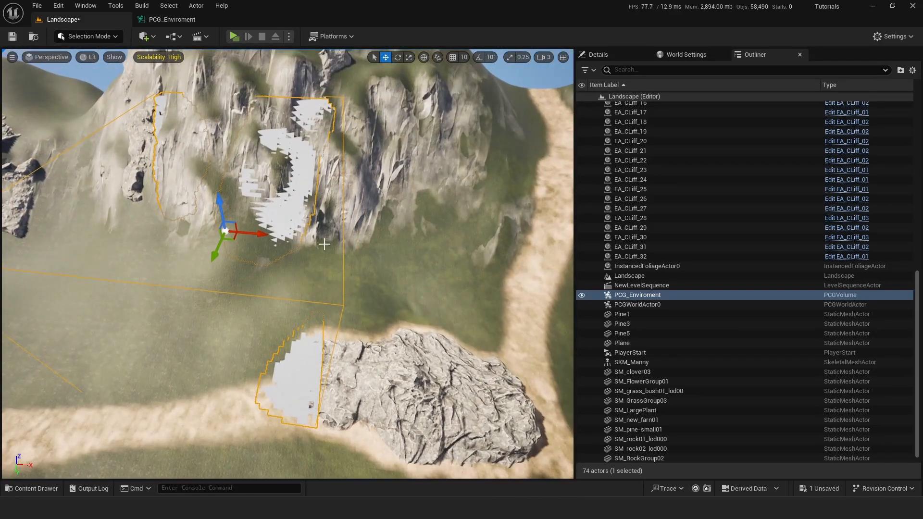
key(s)
right_drag(186, 249, 72, 269)
key(a)
key(d)
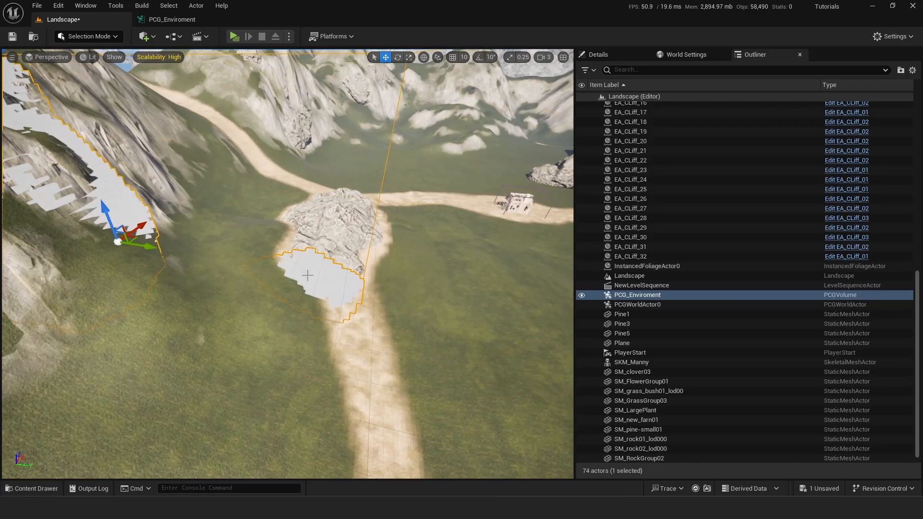
right_drag(307, 274, 250, 250)
key(d)
right_drag(371, 298, 433, 286)
key(s)
key(a)
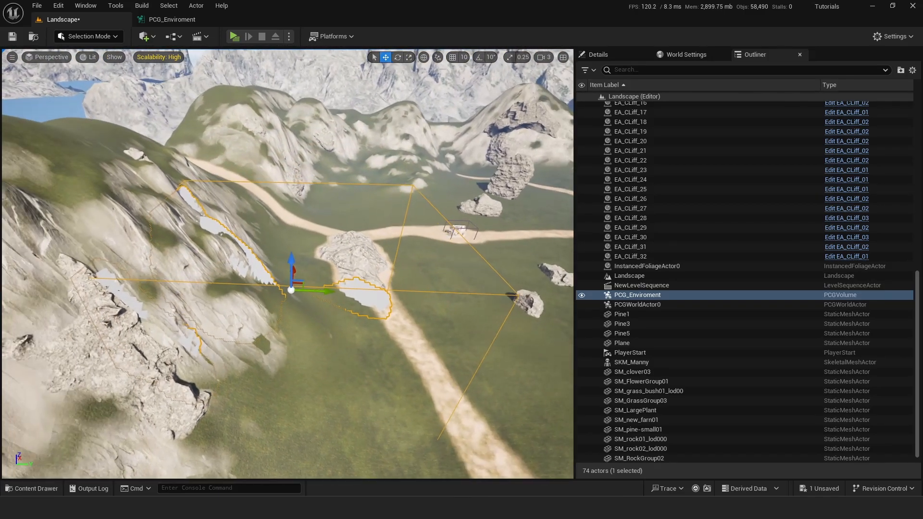
Disable debug on the Volume Sampler connected to Get Actor Data in the Exclusion Actors group.
click(184, 21)
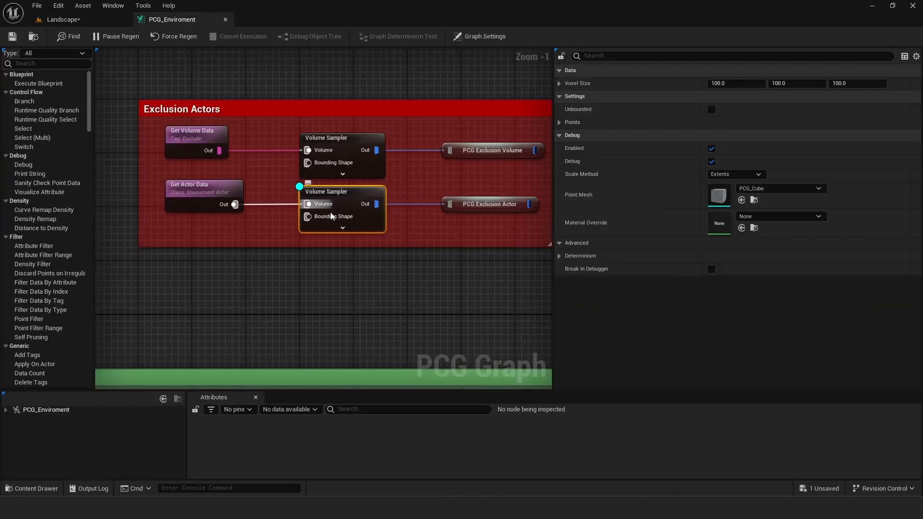
key(d)
right_drag(325, 249, 354, 245)
scroll(336, 250, down, 2)
right_drag(275, 274, 304, 266)
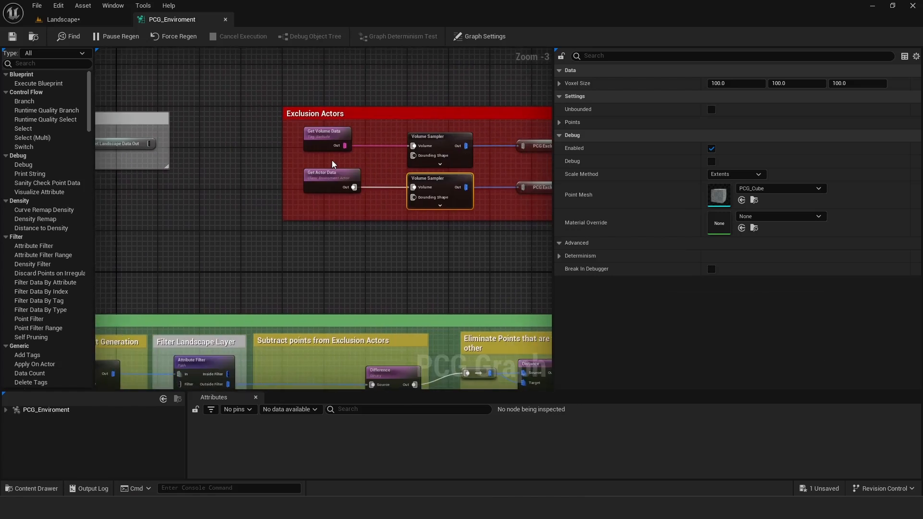
Examine the Get Actor Data settings and survey the tree, rock, fern and sapling, debris and grass point groups.
click(327, 176)
right_drag(382, 231, 435, 170)
scroll(327, 210, down, 2)
right_drag(371, 238, 362, 215)
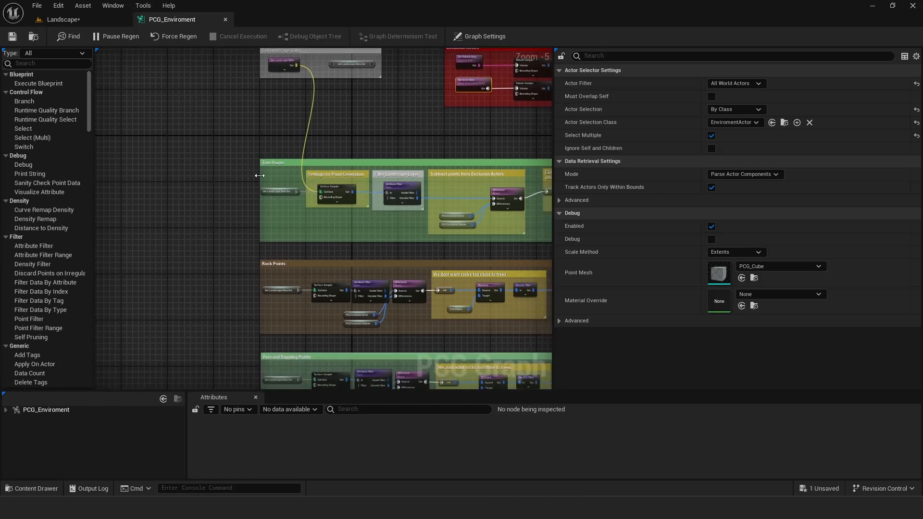
right_drag(270, 168, 235, 163)
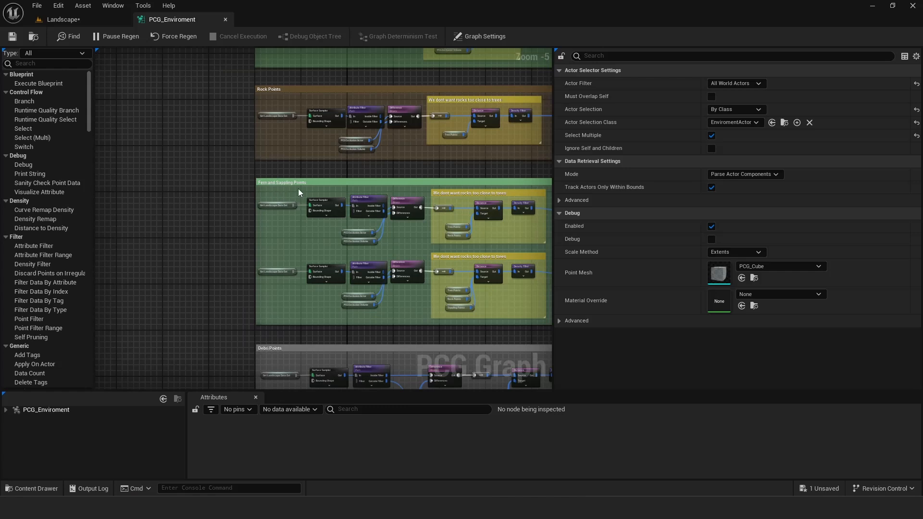
right_drag(256, 281, 254, 173)
right_drag(262, 255, 250, 101)
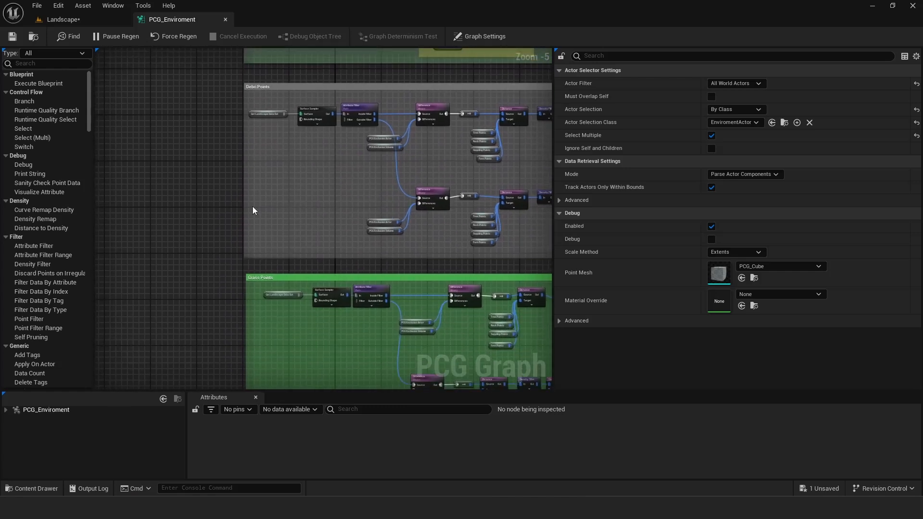
right_drag(260, 298, 248, 252)
scroll(247, 255, down, 4)
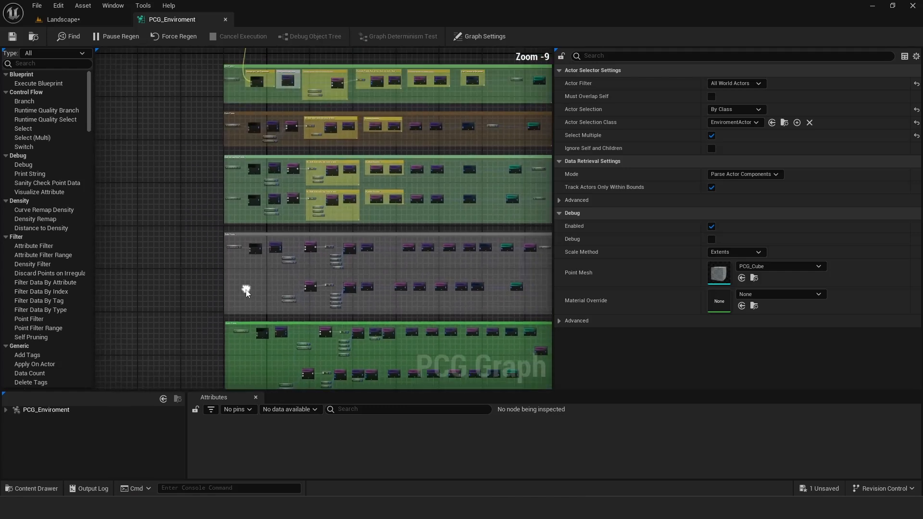
right_drag(413, 153, 460, 257)
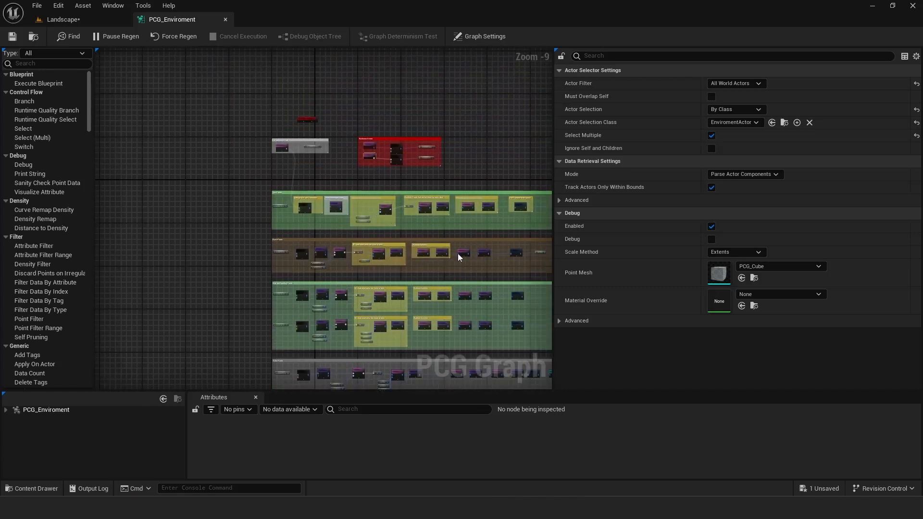
right_drag(510, 217, 373, 215)
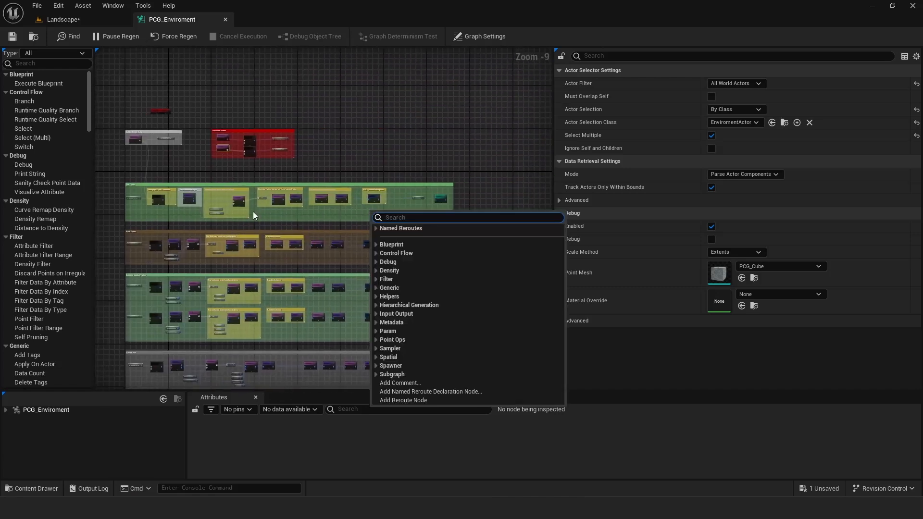
click(169, 172)
Move the Get Landscape Data node down to just above the Tree Points group.
scroll(159, 172, up, 7)
right_drag(194, 210, 342, 177)
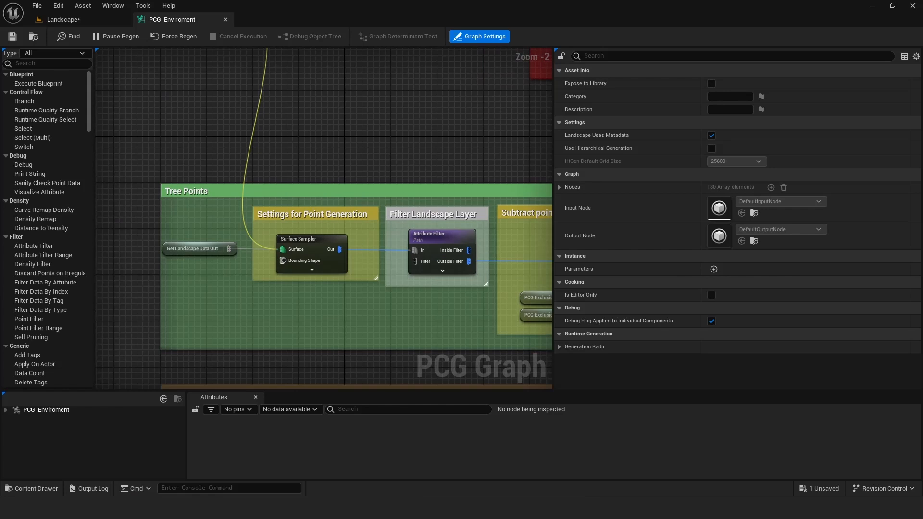
right_drag(375, 208, 330, 188)
right_drag(270, 98, 346, 216)
drag(229, 92, 223, 215)
right_drag(351, 236, 349, 144)
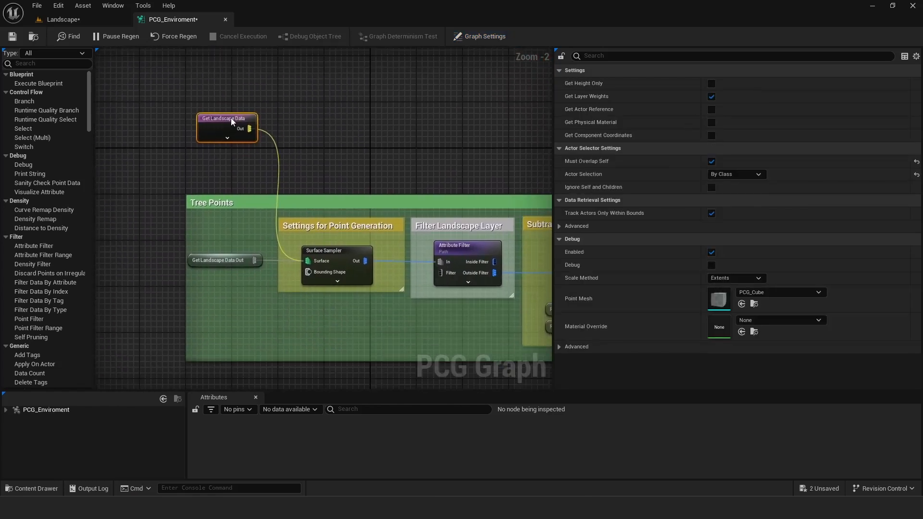
Review the Tree Points chain from Get Landscape Data to the exclusion subtraction and briefly check the Landscape level.
right_drag(352, 178, 270, 137)
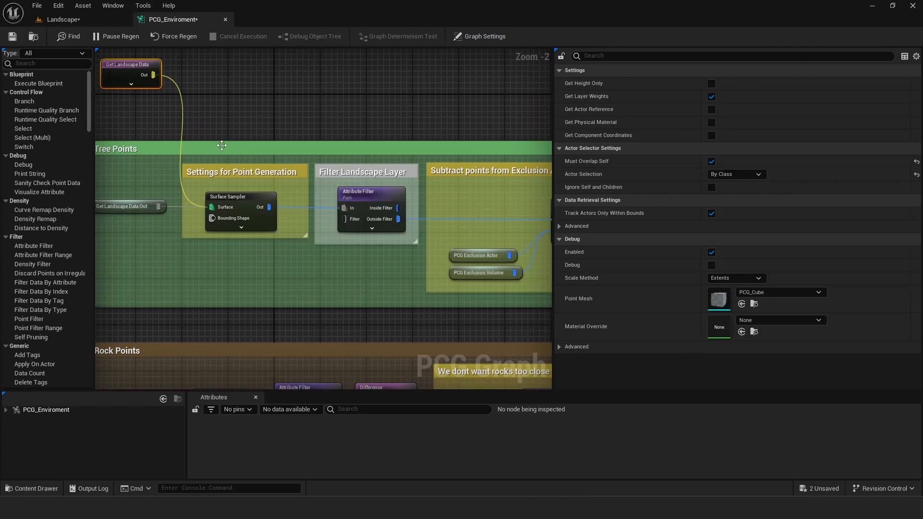
right_drag(258, 248, 330, 251)
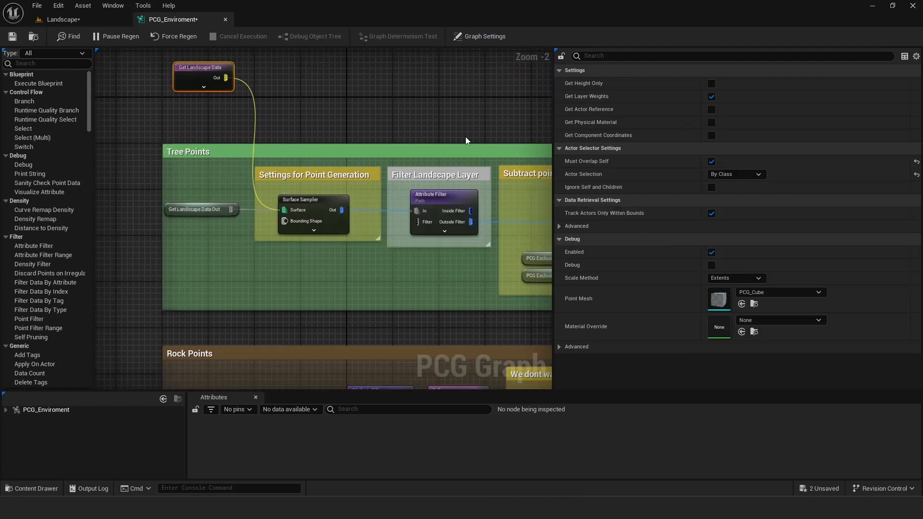
right_drag(466, 136, 333, 186)
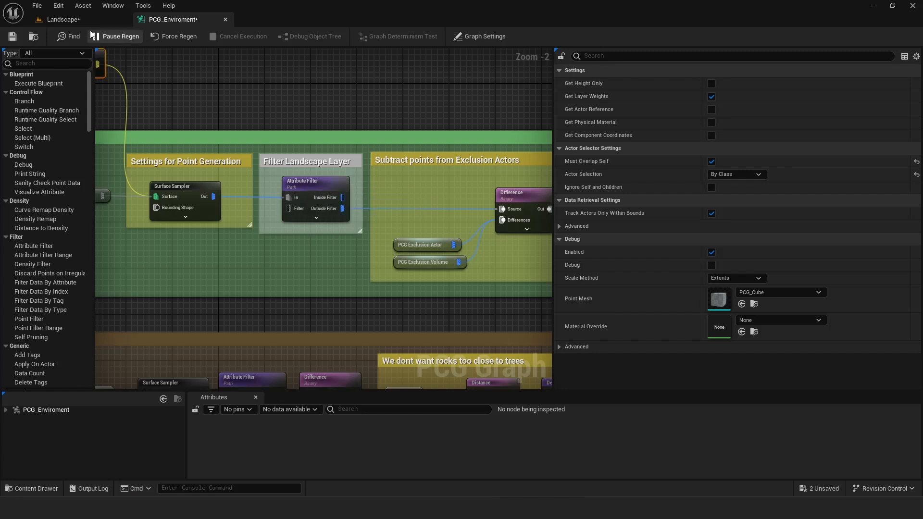
click(61, 19)
click(173, 19)
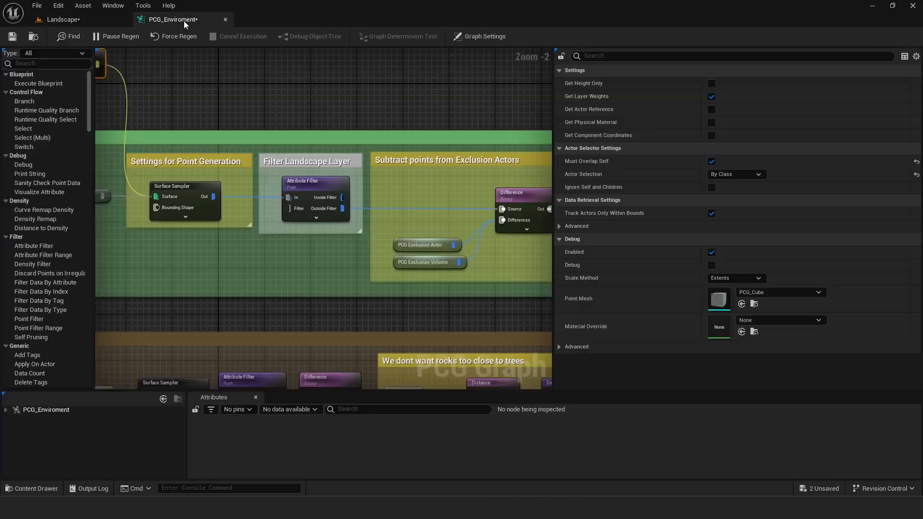
Trace the PCG Exclusion Actor and PCG Exclusion Volume inputs of the tree Difference node back to their sources in the Exclusion Actors group.
right_drag(403, 187, 256, 178)
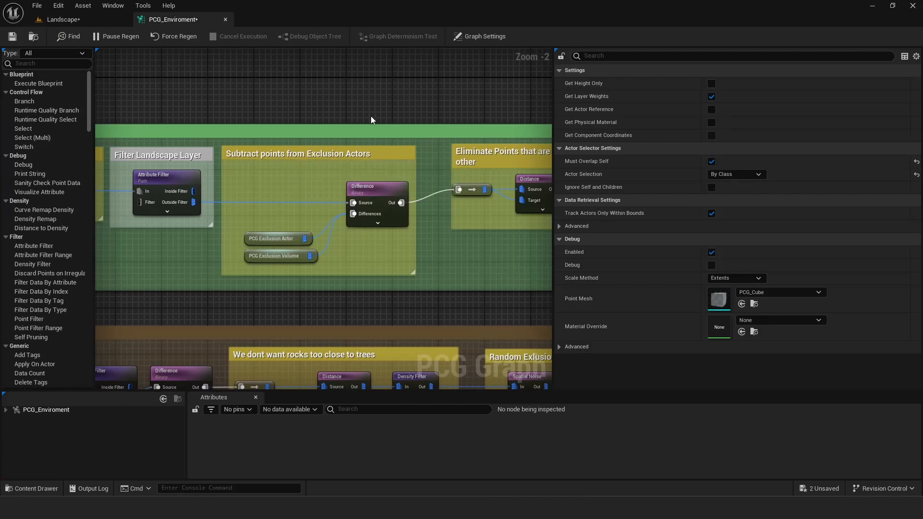
right_drag(371, 113, 355, 200)
scroll(355, 200, down, 1)
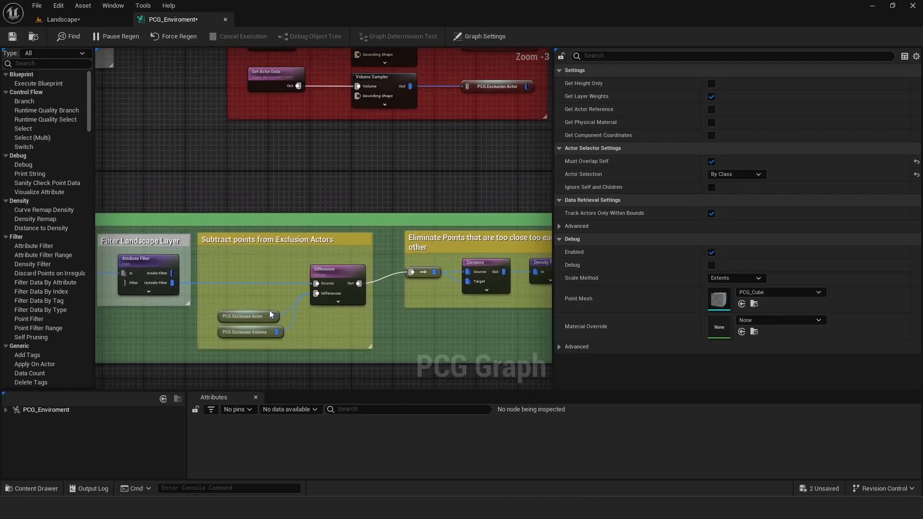
right_drag(303, 123, 303, 132)
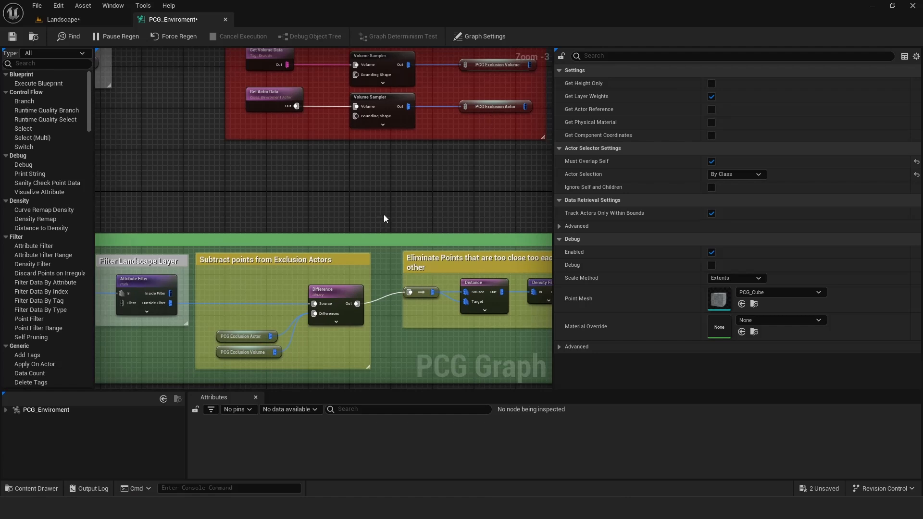
click(243, 336)
click(486, 106)
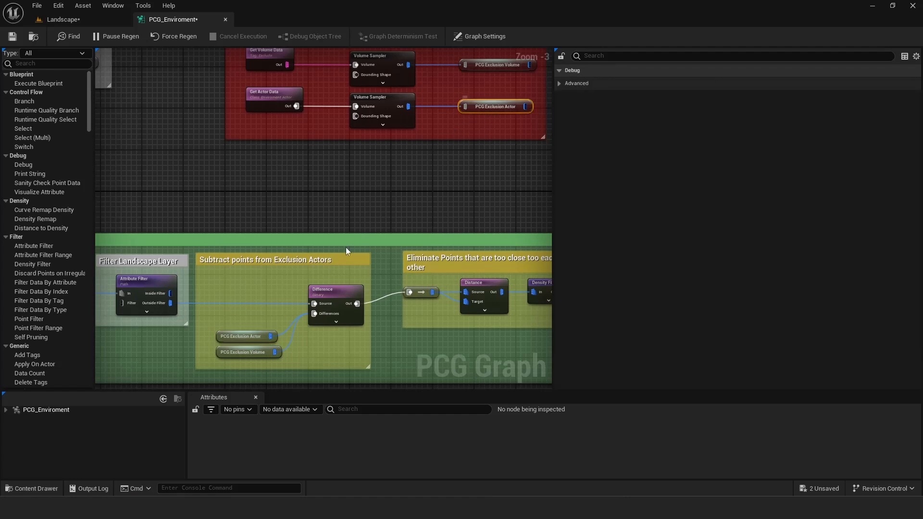
click(240, 353)
right_drag(375, 188, 318, 247)
click(435, 123)
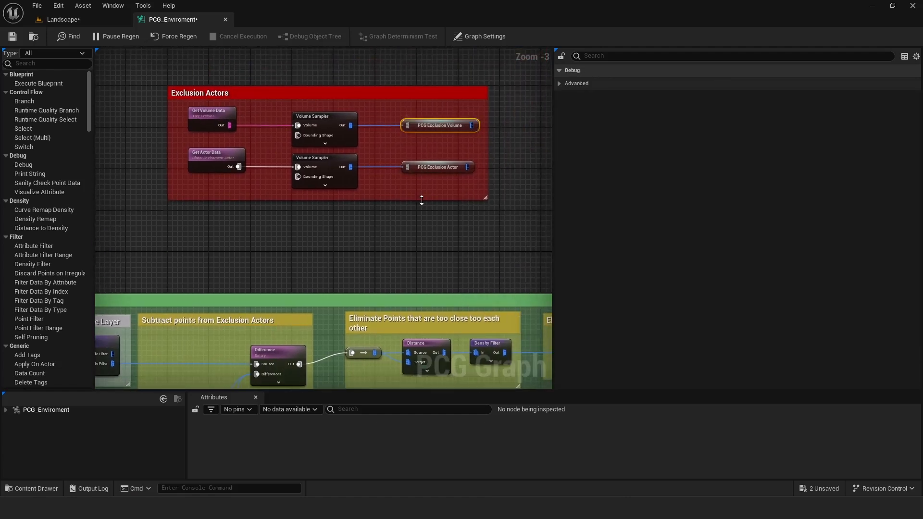
Examine the tree Distance and Density Filter settings, then review the steep-slope and variation groups along the Tree Points chain.
right_drag(416, 279, 295, 141)
scroll(356, 155, up, 2)
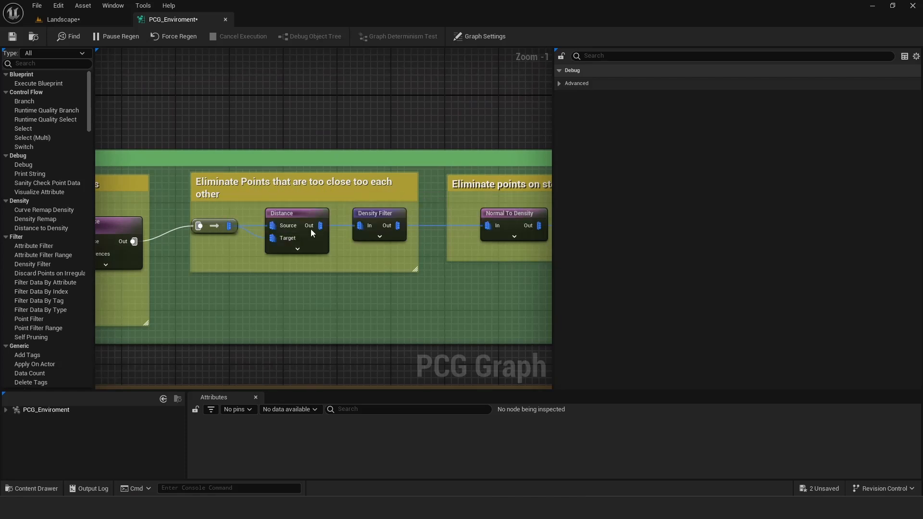
click(289, 215)
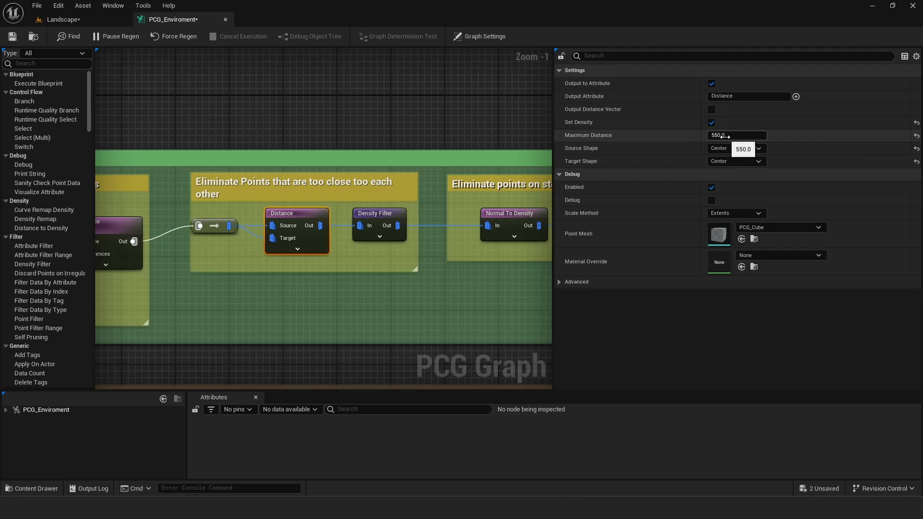
click(366, 222)
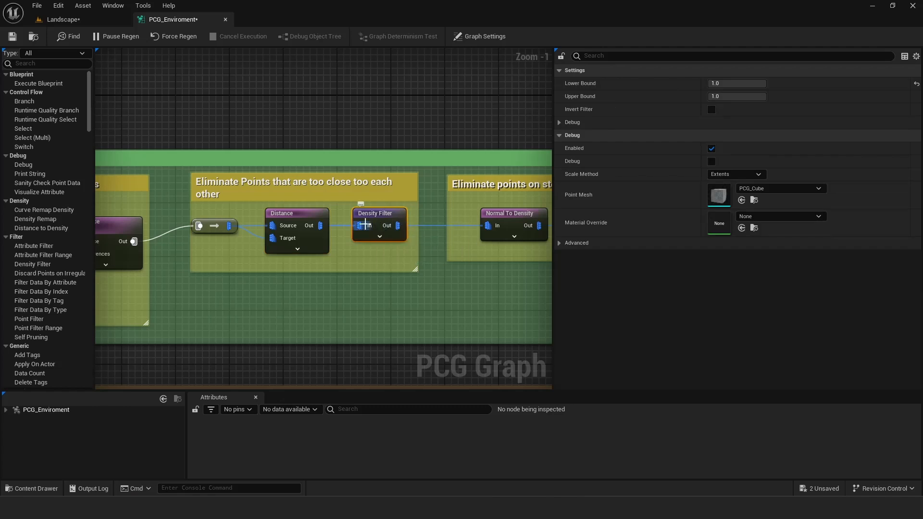
right_drag(453, 190, 254, 168)
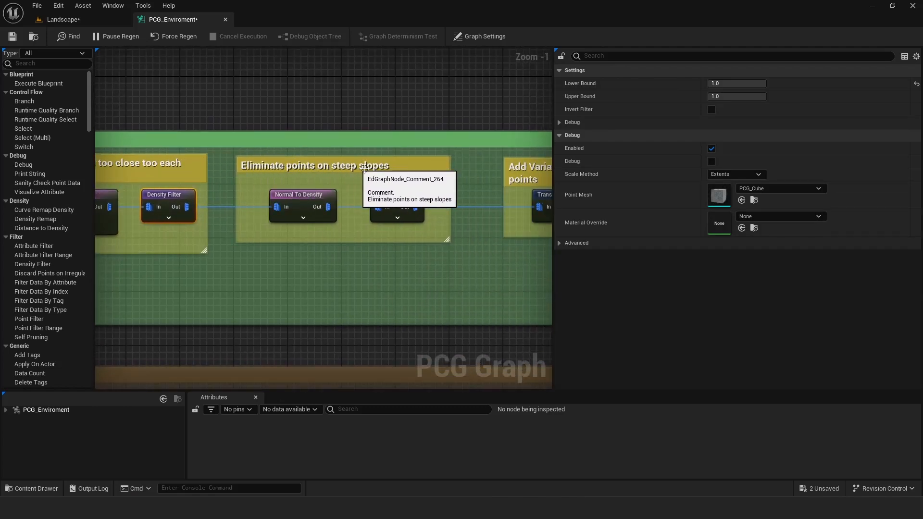
right_drag(361, 169, 298, 178)
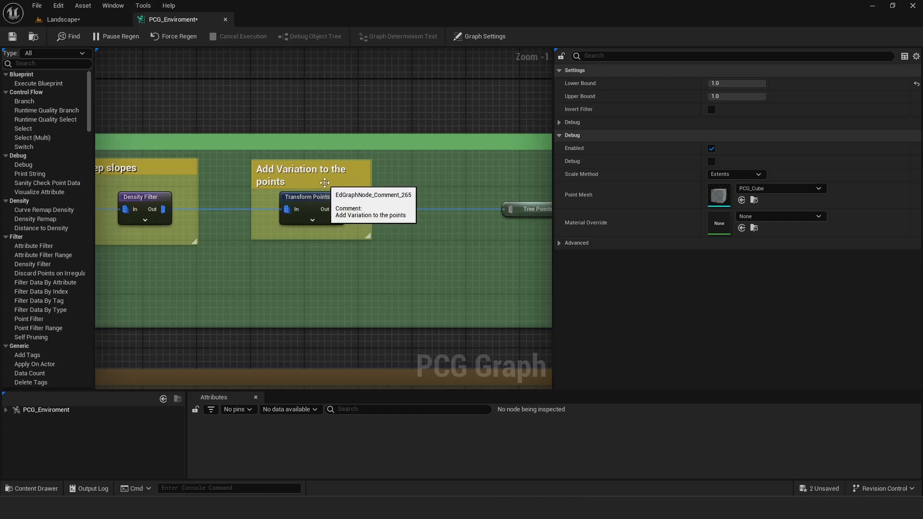
right_drag(426, 178, 447, 153)
scroll(295, 182, down, 2)
right_drag(164, 121, 481, 120)
right_drag(226, 120, 419, 120)
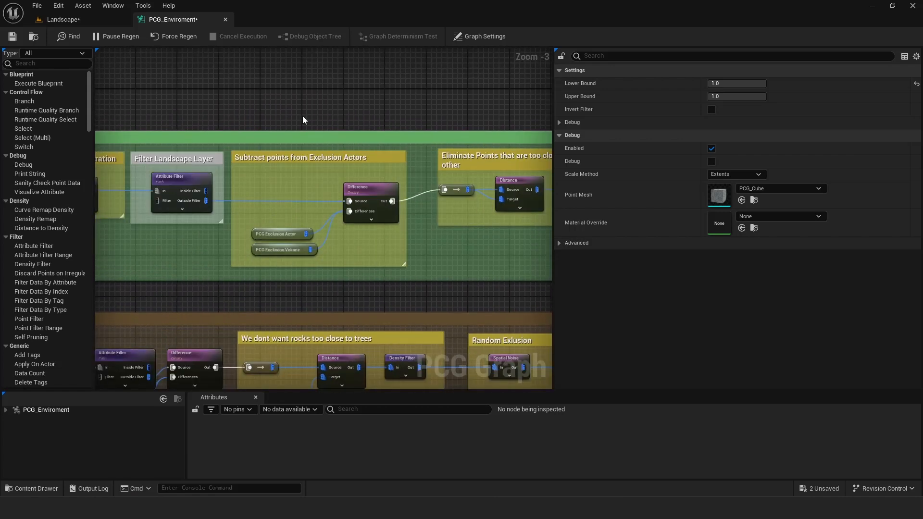
right_drag(269, 120, 423, 119)
right_drag(207, 118, 360, 119)
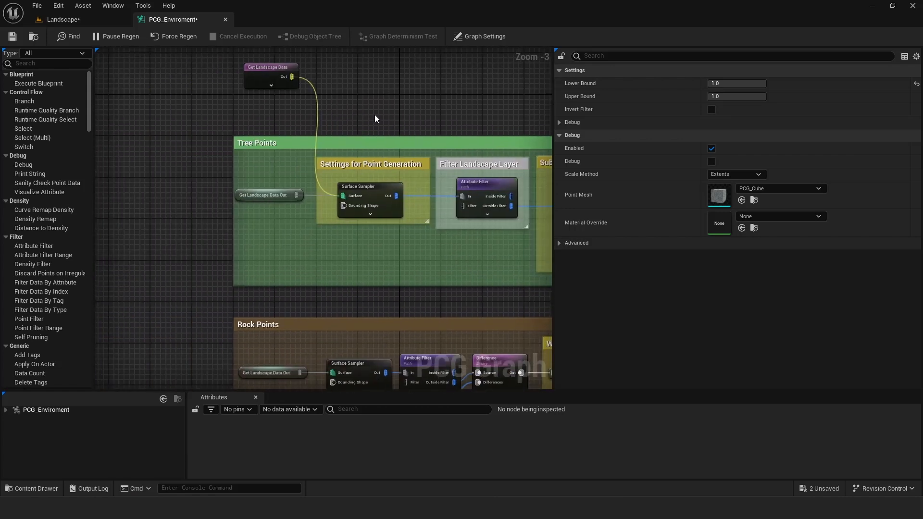
Enable debug on the Tree Points Surface Sampler and inspect its debug points in the Landscape level.
click(366, 193)
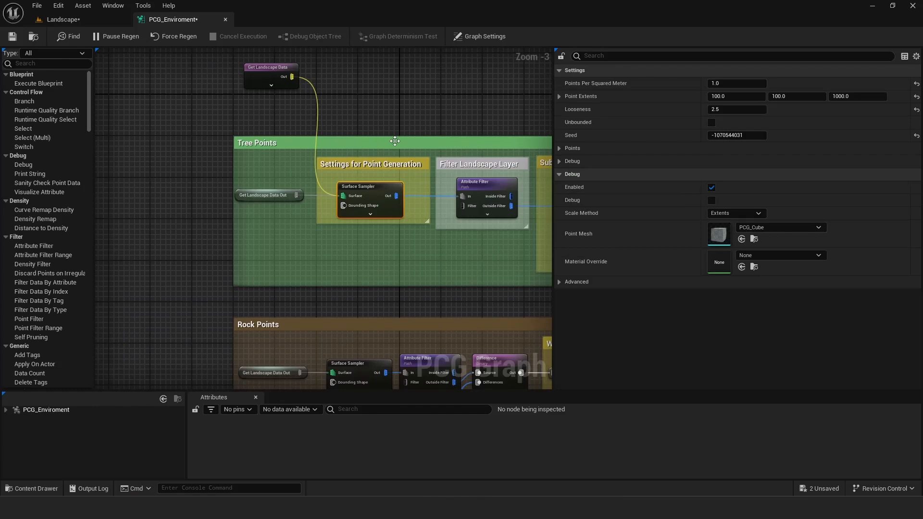
click(67, 23)
key(d)
right_drag(310, 187, 144, 185)
key(a)
right_drag(288, 216, 320, 214)
key(a)
key(a)
click(172, 19)
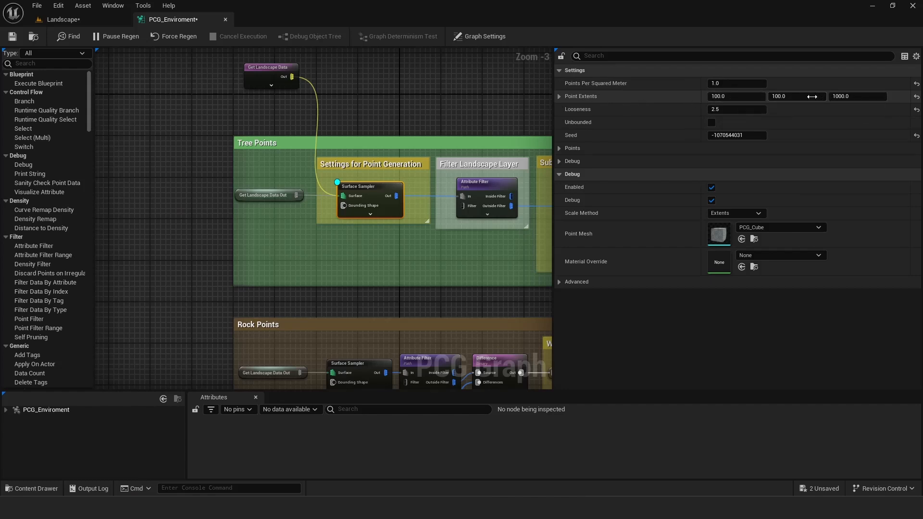
click(72, 19)
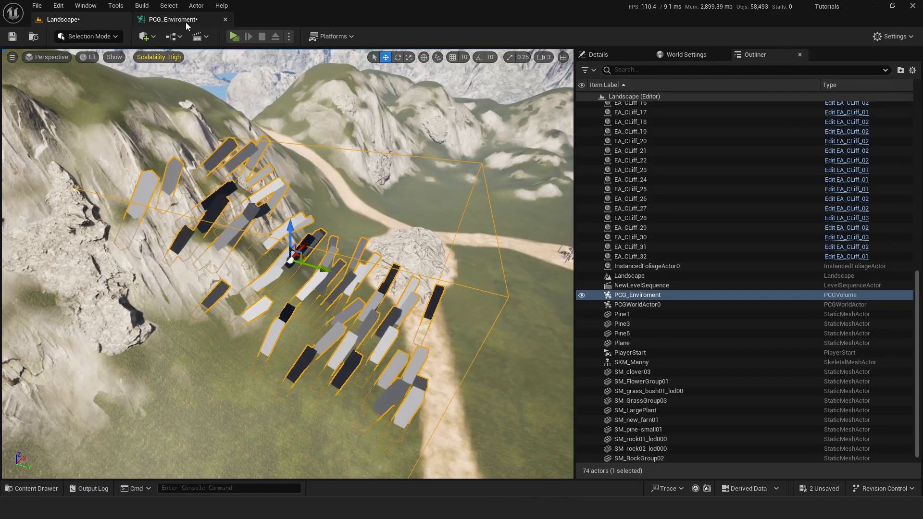
click(181, 19)
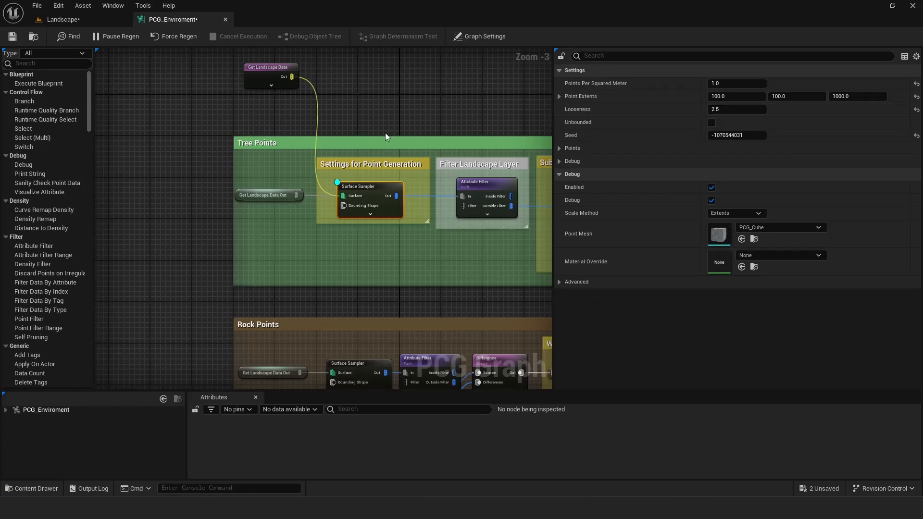
Add a new Surface Sampler node above the Tree Points group to check its default settings, and delete it again.
right_click(361, 94)
text(surface)
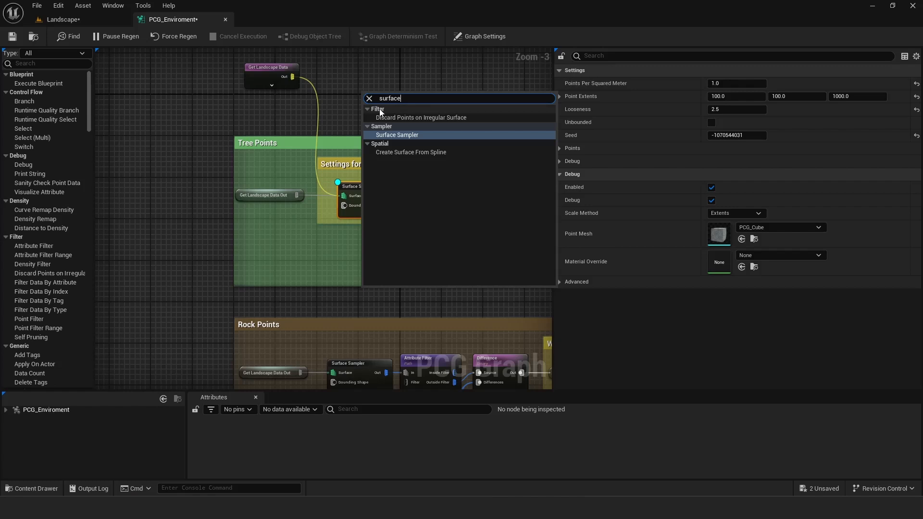
click(395, 135)
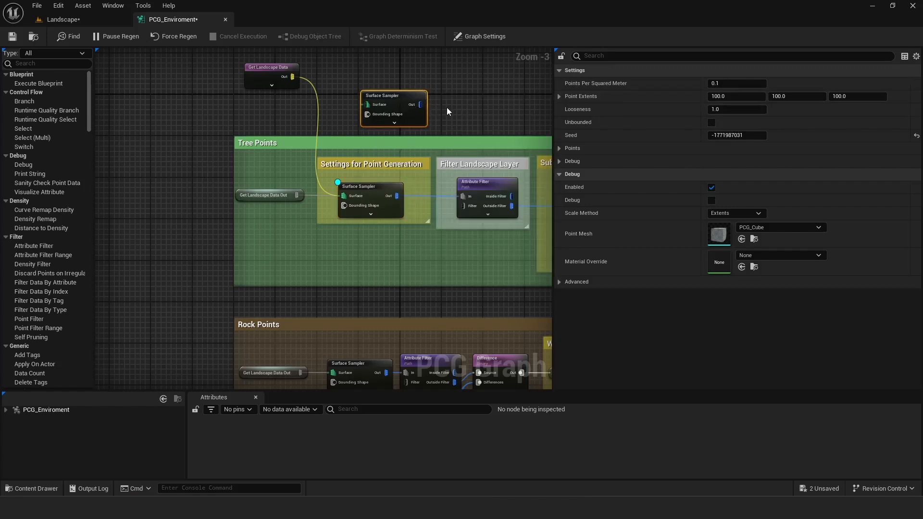
key(Delete)
Compare the Tree Points Surface Sampler settings with its points in the Landscape level and disable debug on the node.
click(388, 183)
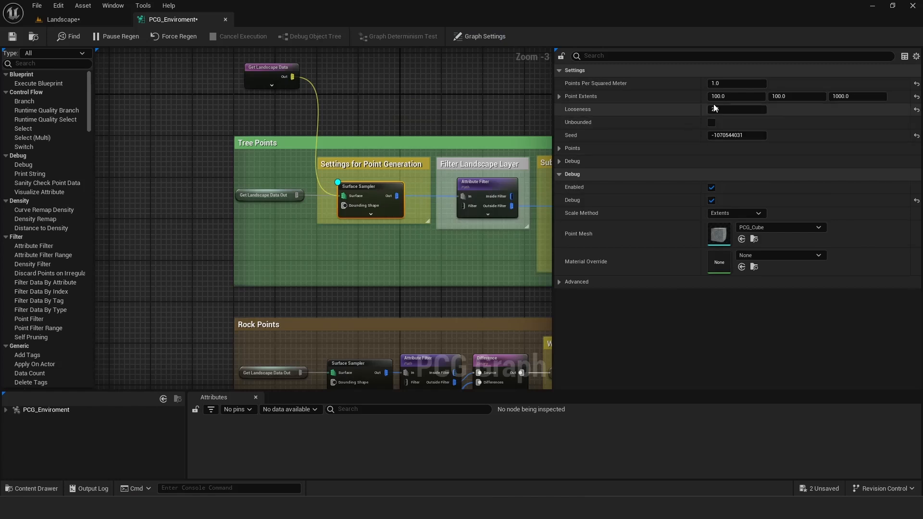
click(77, 21)
right_drag(220, 227, 169, 230)
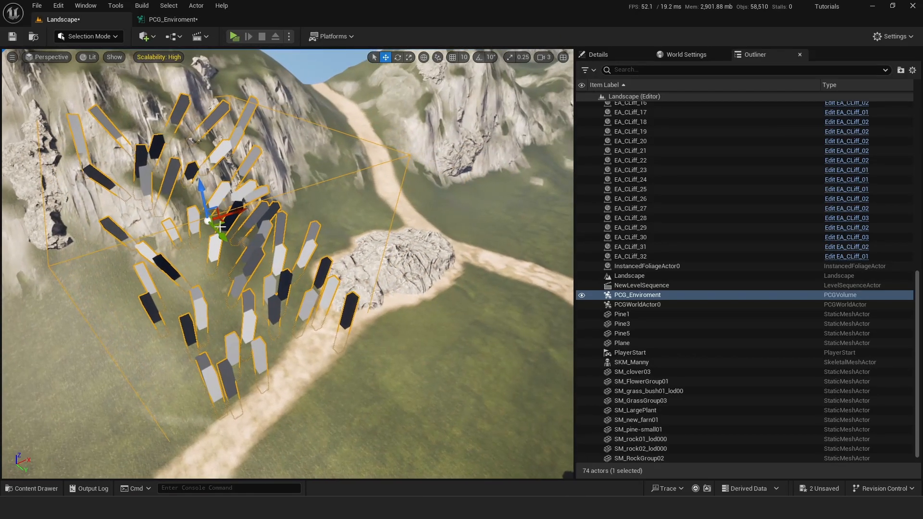
click(180, 20)
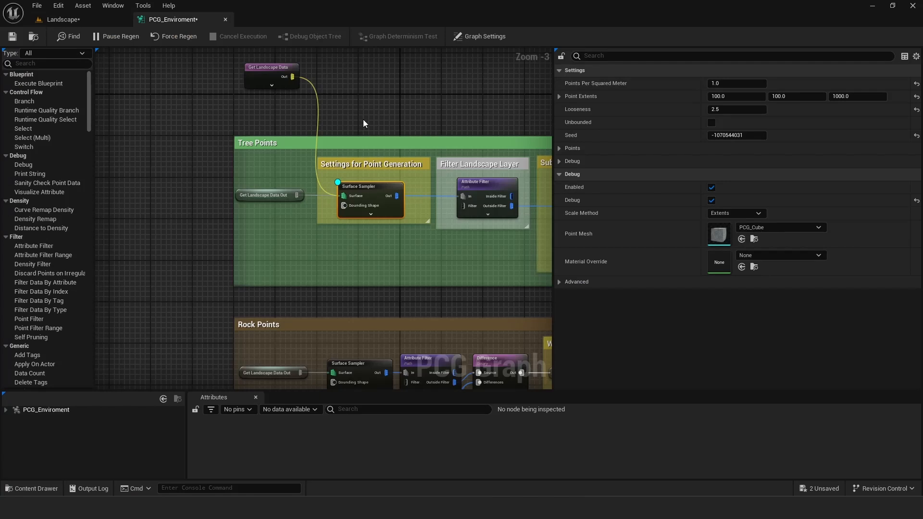
right_drag(363, 119, 282, 125)
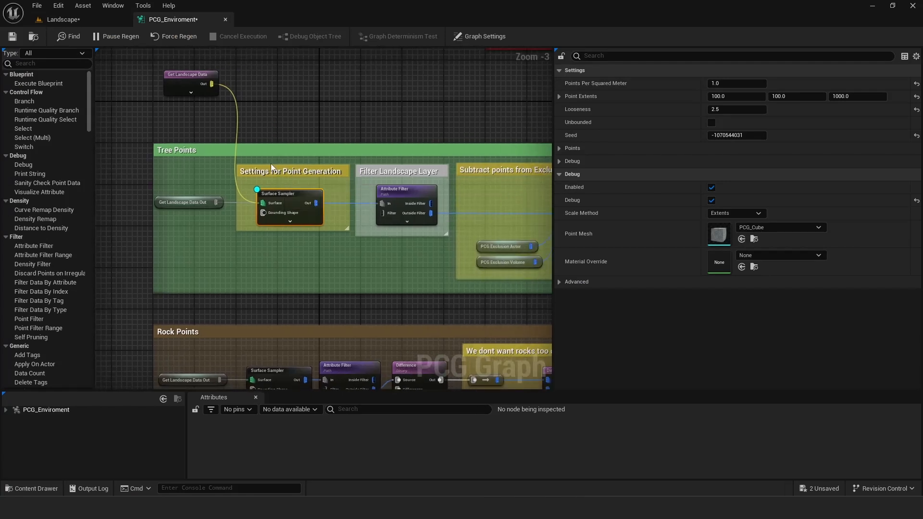
click(712, 201)
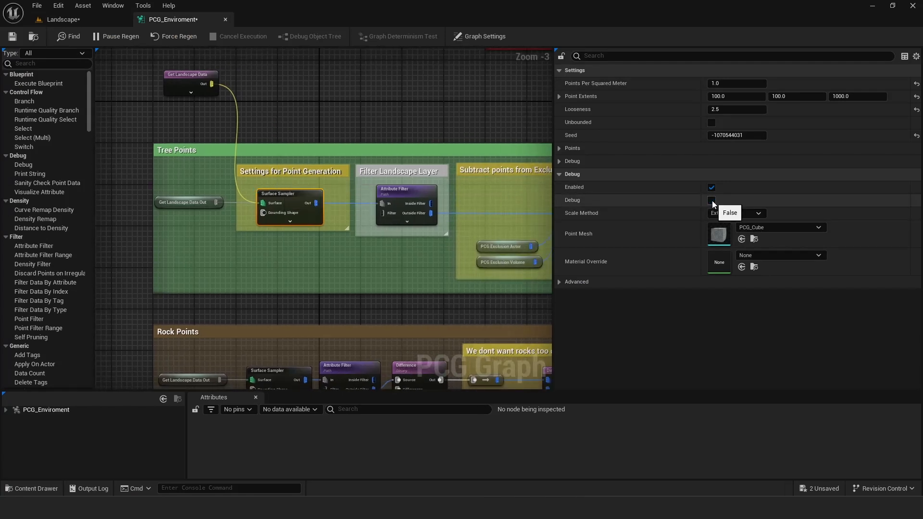
Inspect the Tree Points Surface Sampler's output attributes for the PCG_Enviroment component, including the landscape layer columns.
scroll(358, 148, up, 2)
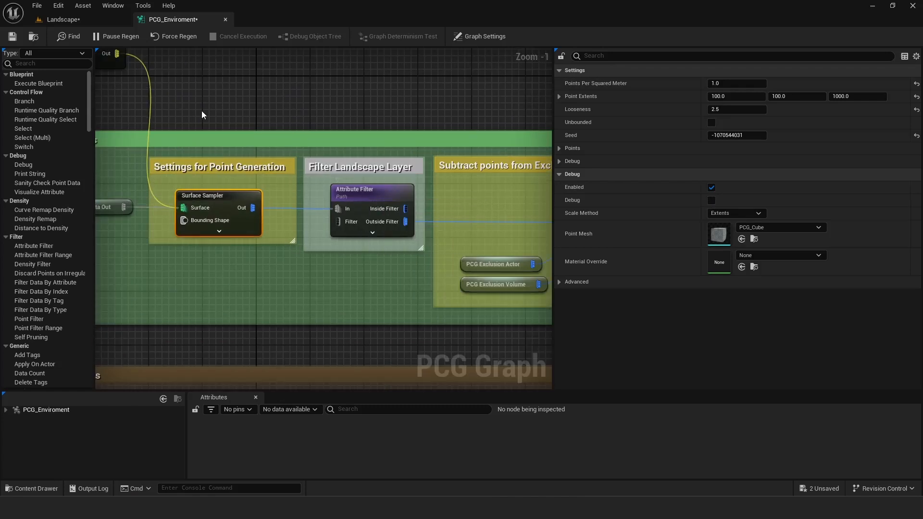
right_drag(199, 107, 255, 100)
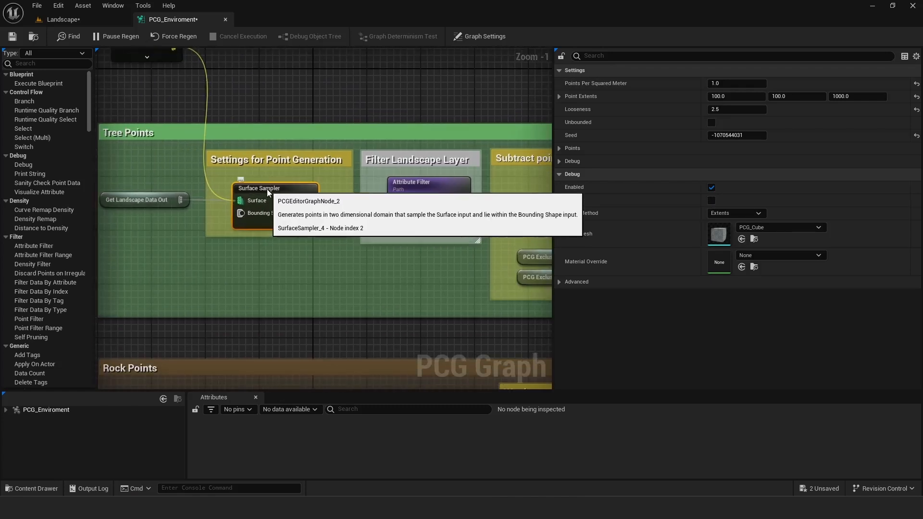
key(a)
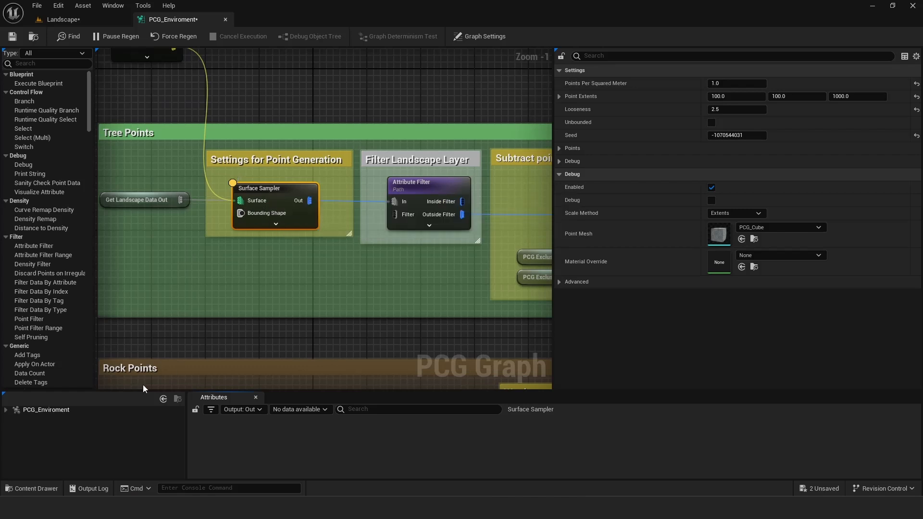
click(6, 411)
click(43, 419)
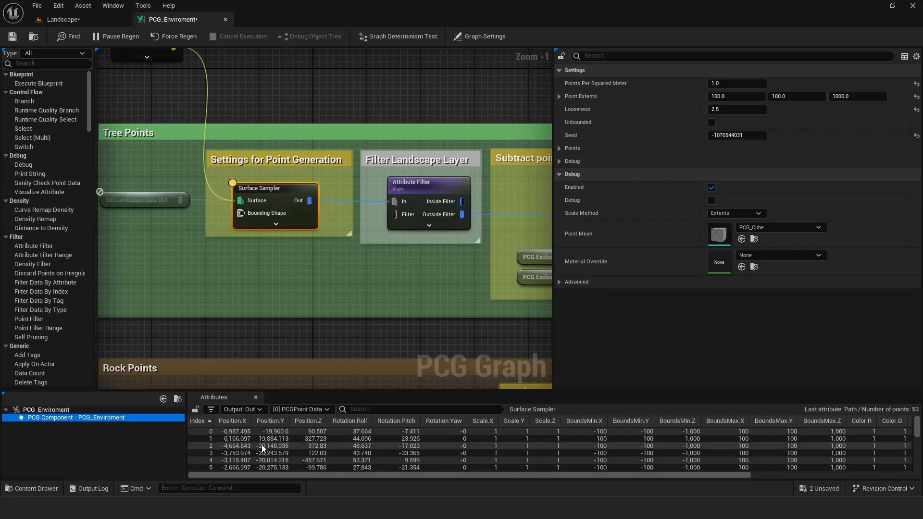
drag(315, 474, 500, 476)
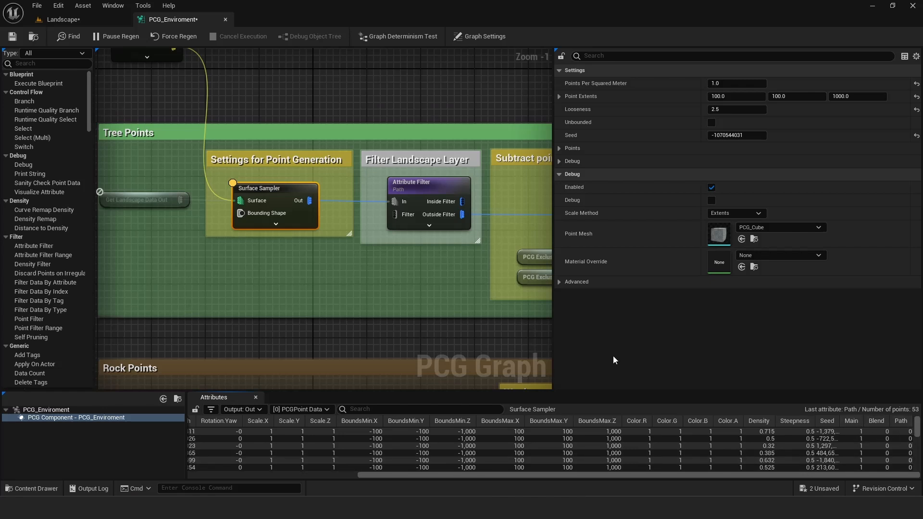
Check the landscape paint layers in Landscape mode, including Path, and return to Selection mode and the tree layer filter in the PCG_Enviroment graph.
click(63, 20)
click(87, 38)
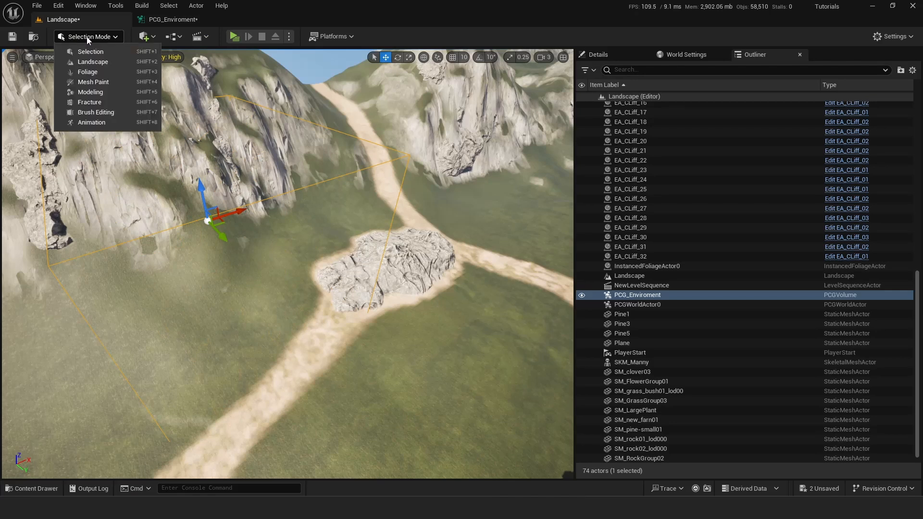
click(91, 63)
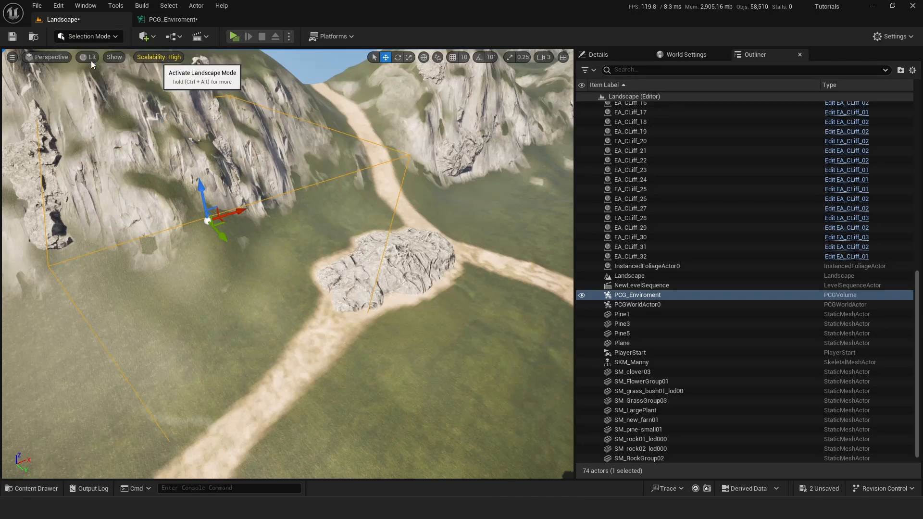
click(127, 59)
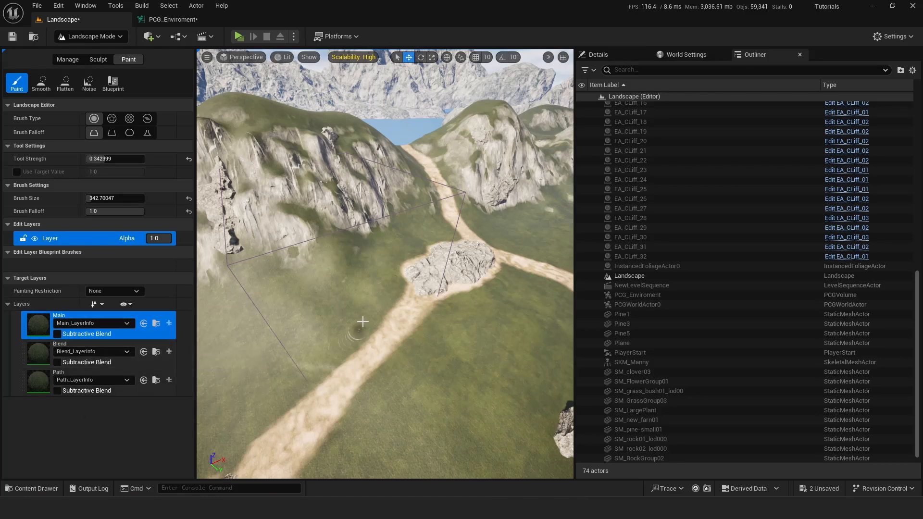
click(71, 372)
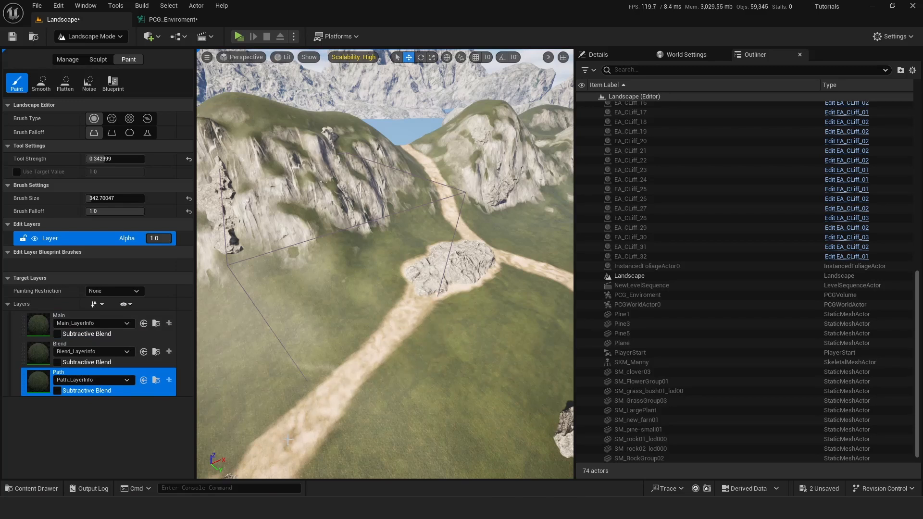
click(101, 37)
click(91, 54)
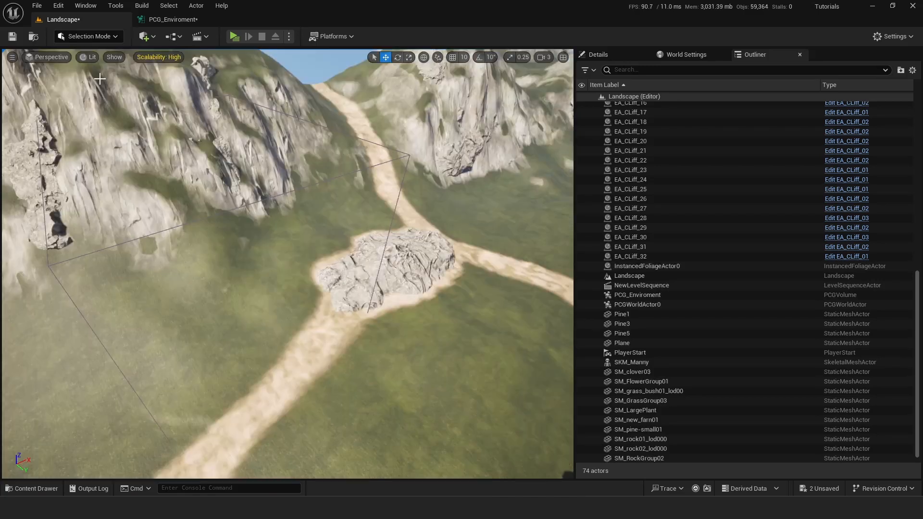
click(172, 19)
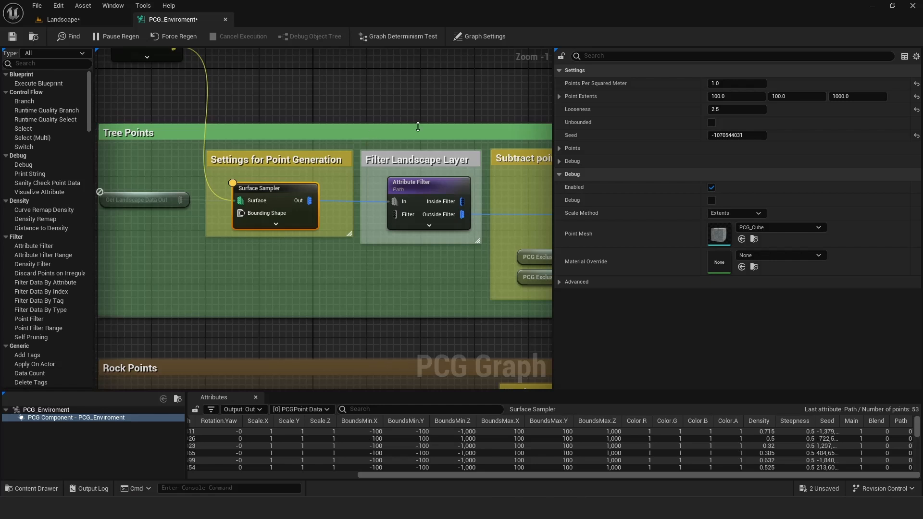
right_drag(443, 131, 396, 126)
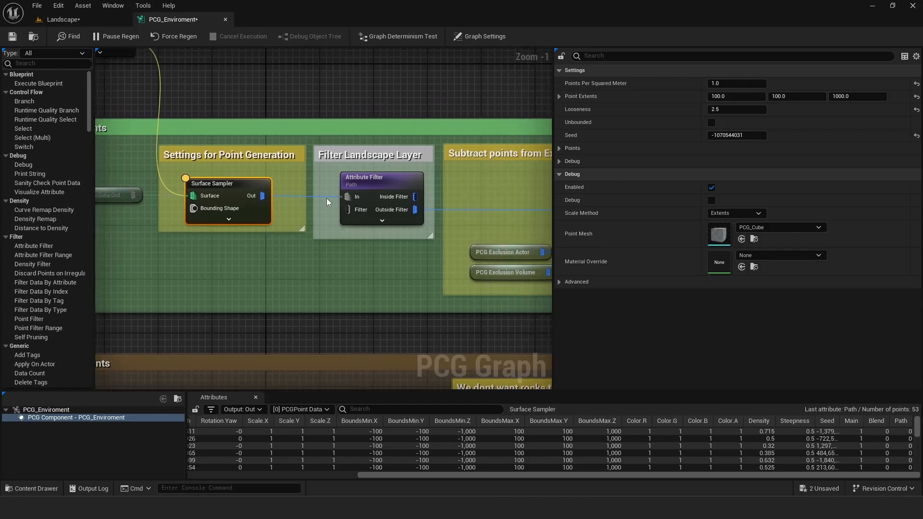
Add a new Attribute Filter node below the Filter Landscape Layer group in Tree Points.
right_click(333, 282)
text(sttri)
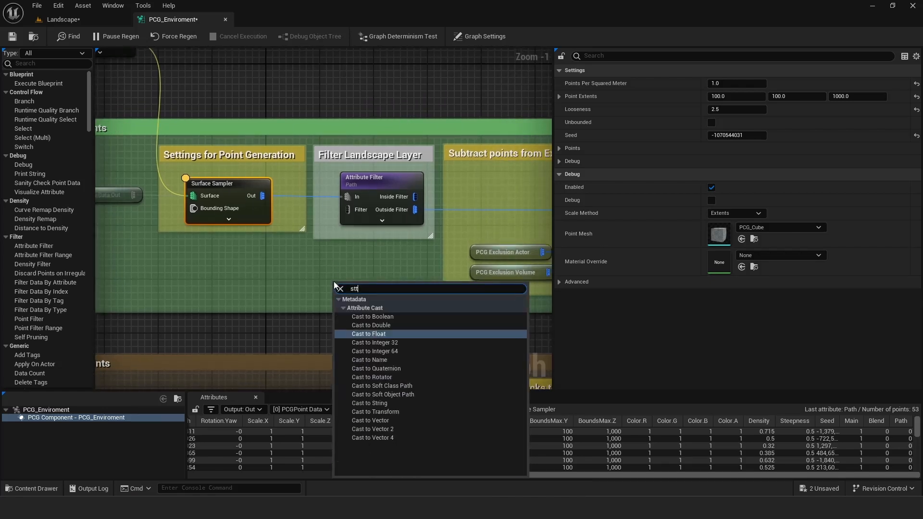
key(BackSpace)
key(BackSpace)
key(BackSpace)
key(BackSpace)
key(BackSpace)
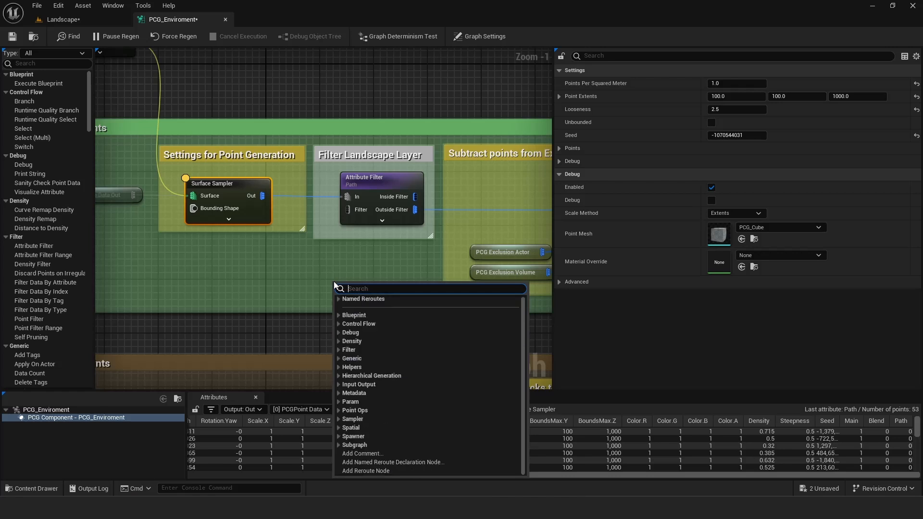
text(attri)
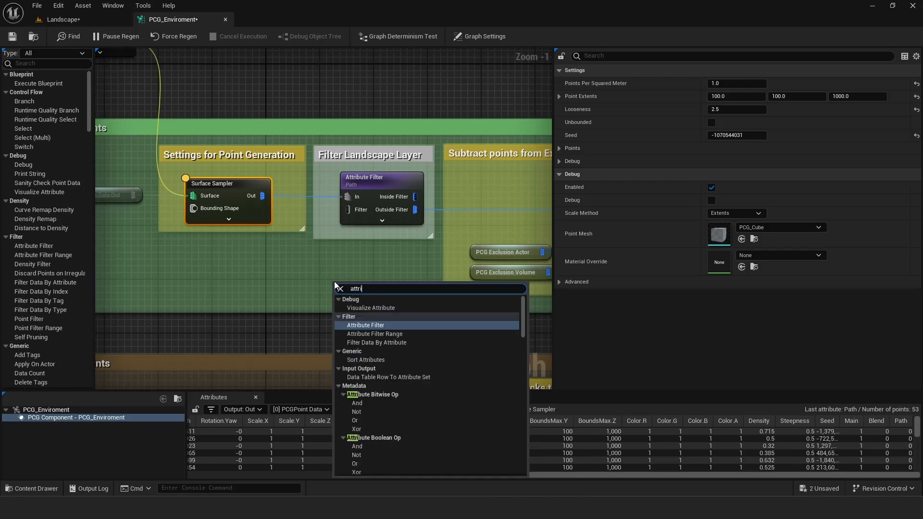
click(367, 325)
drag(370, 289, 364, 254)
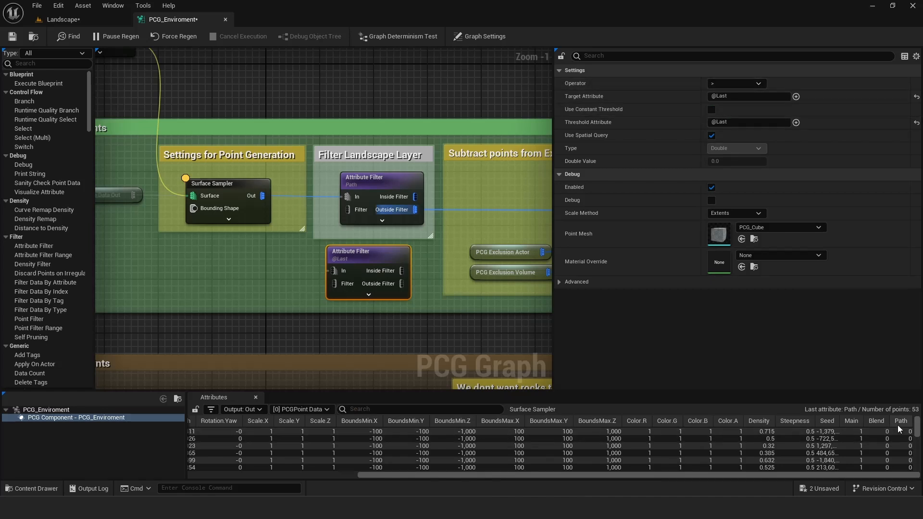
Set the new Attribute Filter's target attribute to Path, and delete the demonstration node.
click(735, 97)
text(path)
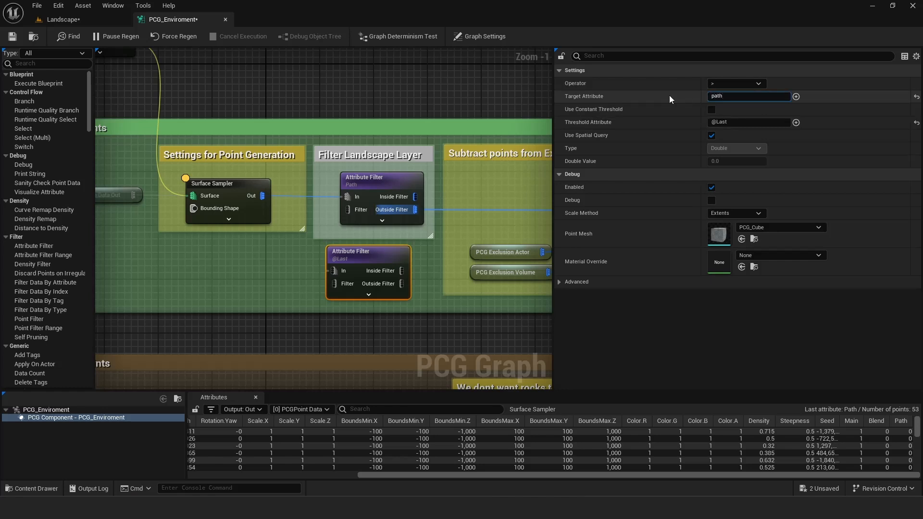
key(BackSpace)
key(BackSpace)
key(BackSpace)
key(BackSpace)
text(Path)
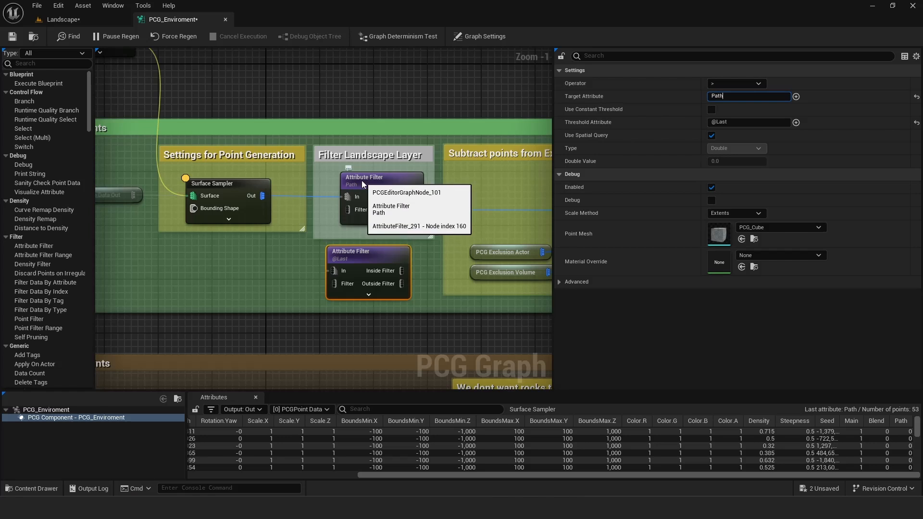
click(688, 99)
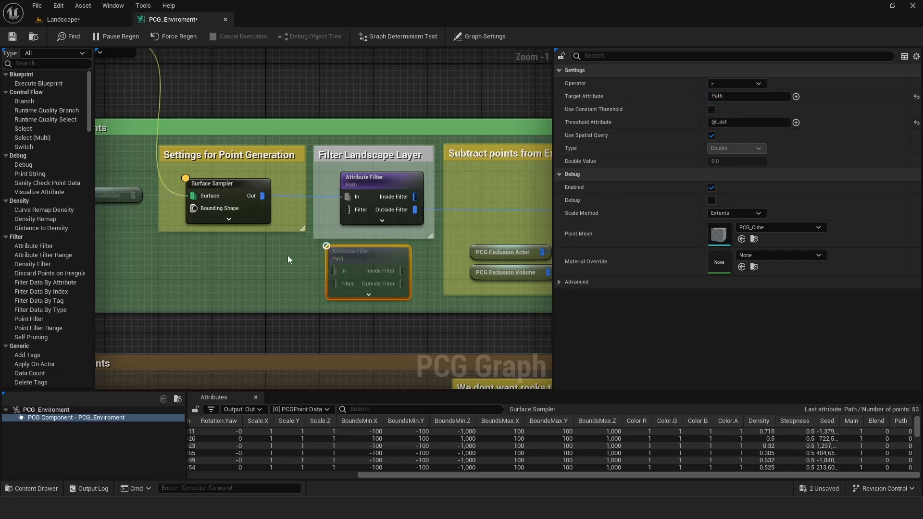
key(Delete)
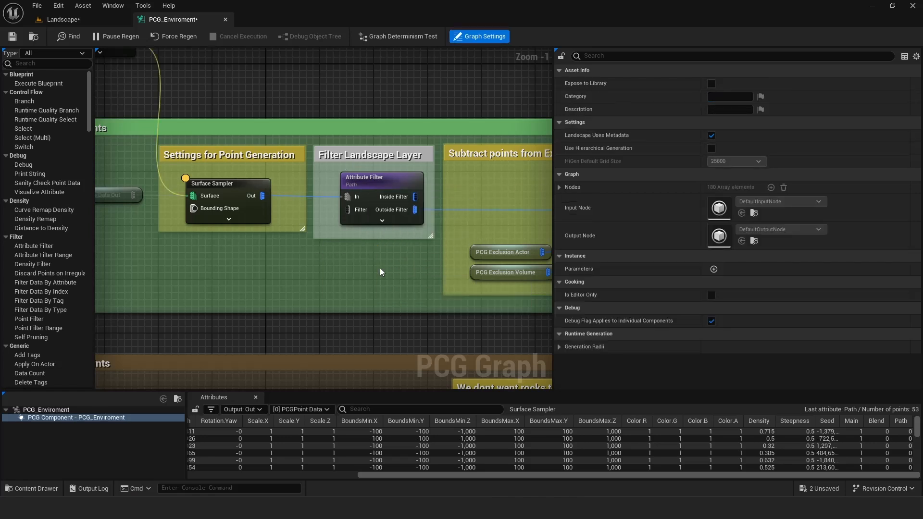
Review the Tree Points Surface Sampler settings and follow its output through the landscape layer filter.
right_drag(427, 128, 381, 144)
click(164, 199)
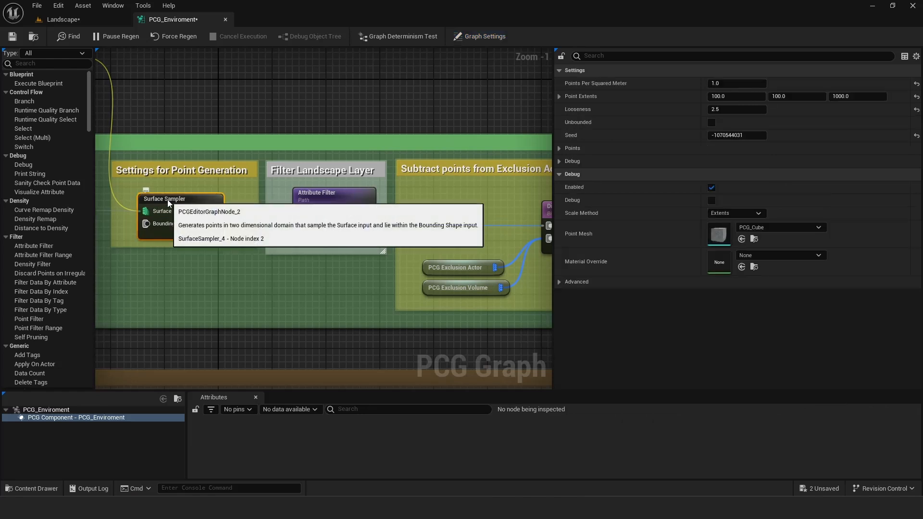
right_drag(346, 205, 357, 185)
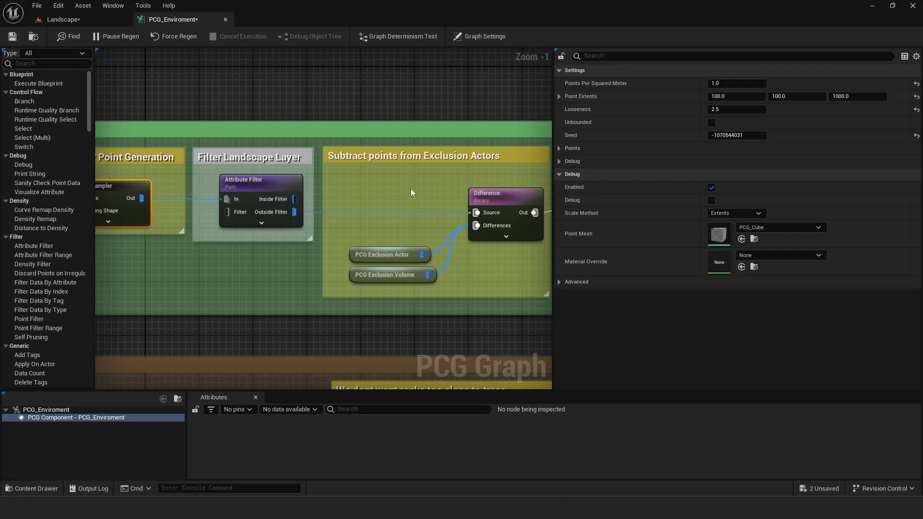
Add a new Difference node near the exclusion subtraction group and set its density function to Binary.
right_drag(410, 189, 354, 169)
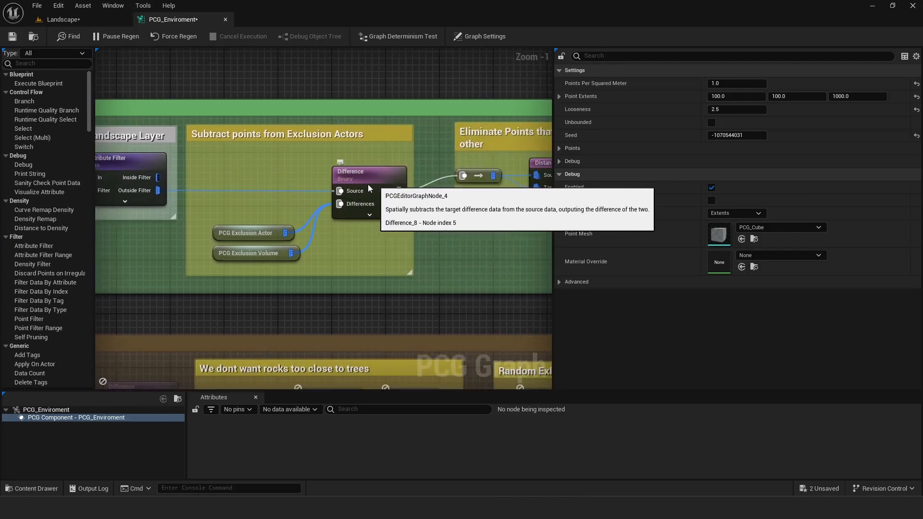
right_click(361, 258)
text(diff)
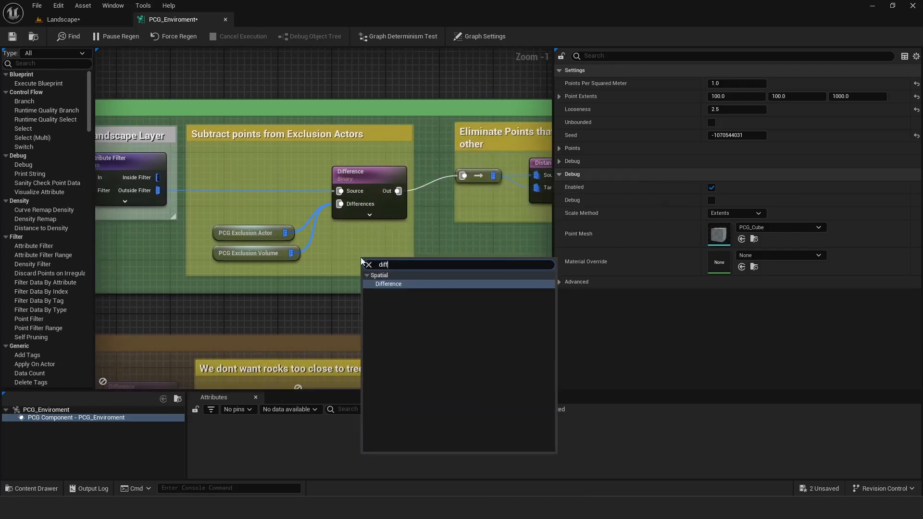
click(392, 282)
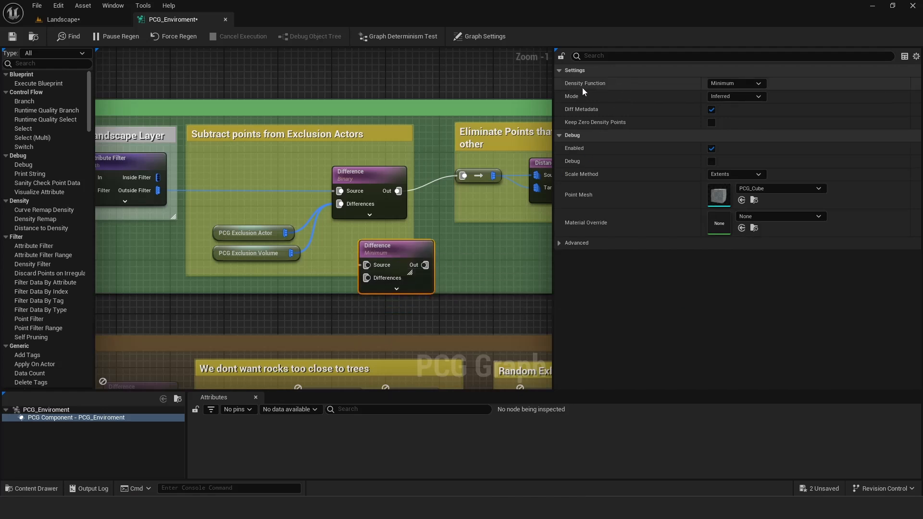
click(755, 83)
click(725, 111)
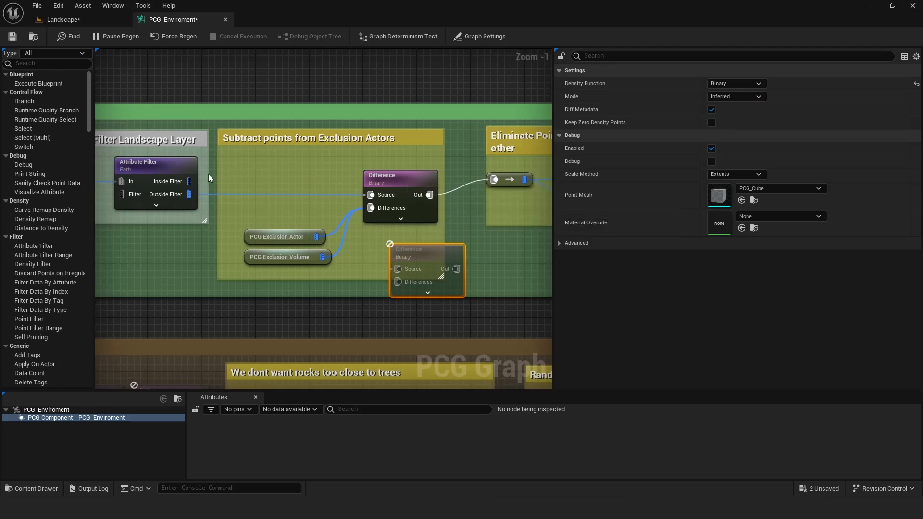
Inspect the PCG Exclusion Actor and PCG Exclusion Volume inputs, and delete the extra Difference node.
mouse_move(373, 195)
click(280, 238)
click(280, 257)
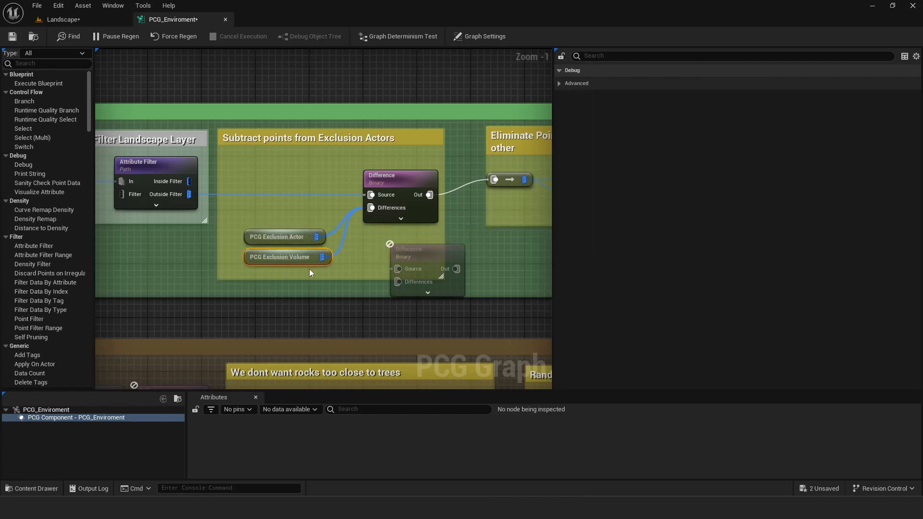
click(422, 251)
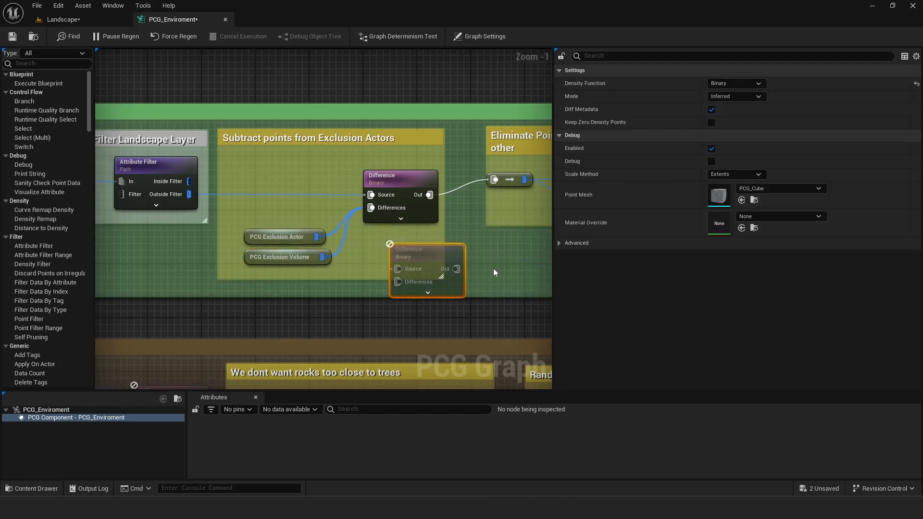
key(Delete)
Preview the tree Difference node's points in the Landscape level using debug, and return to the graph with debug disabled.
click(404, 193)
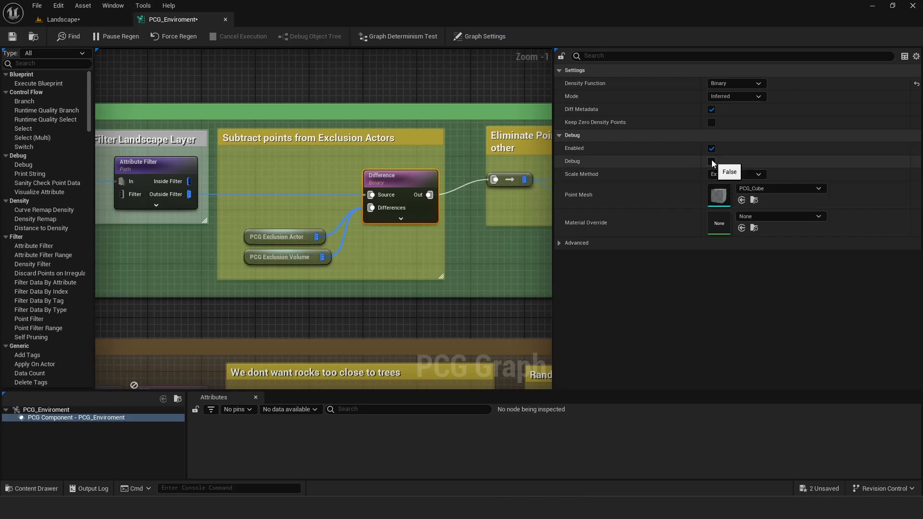
click(65, 21)
right_drag(220, 214, 185, 178)
right_drag(392, 295, 407, 300)
right_drag(359, 274, 291, 345)
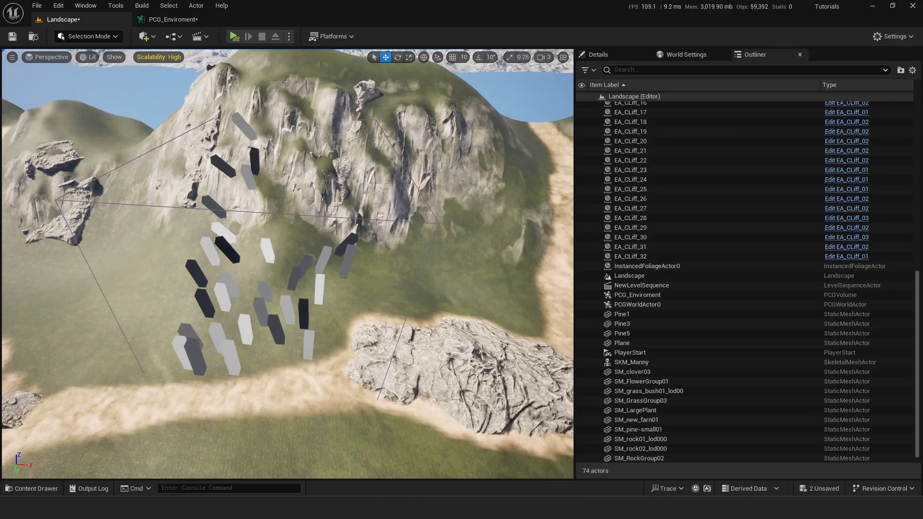
right_drag(370, 340, 471, 348)
click(179, 28)
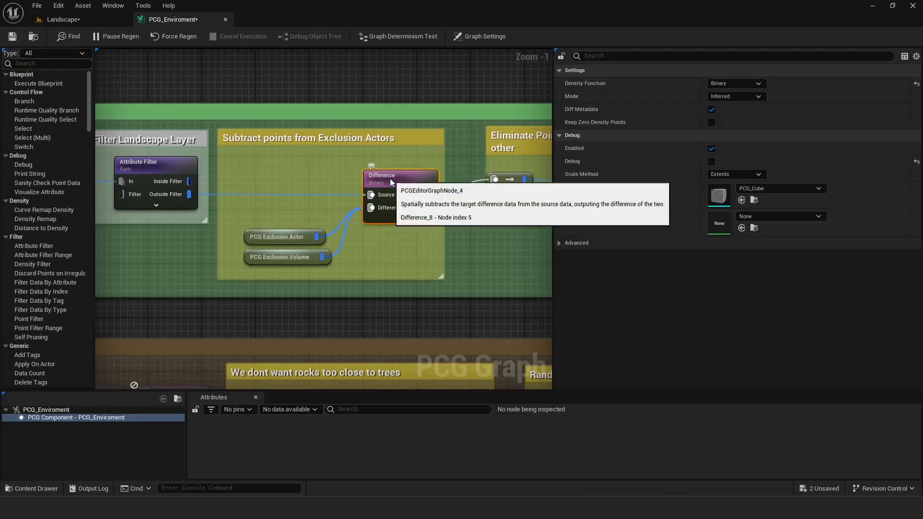
Check the settings of the Distance node in the group that eliminates tree points too close to each other.
right_drag(370, 189, 229, 188)
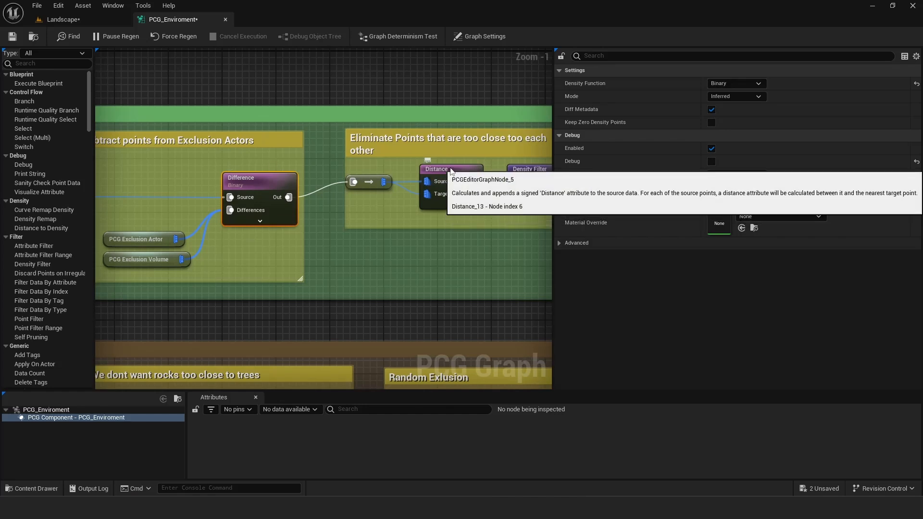
click(451, 169)
right_drag(457, 253, 395, 241)
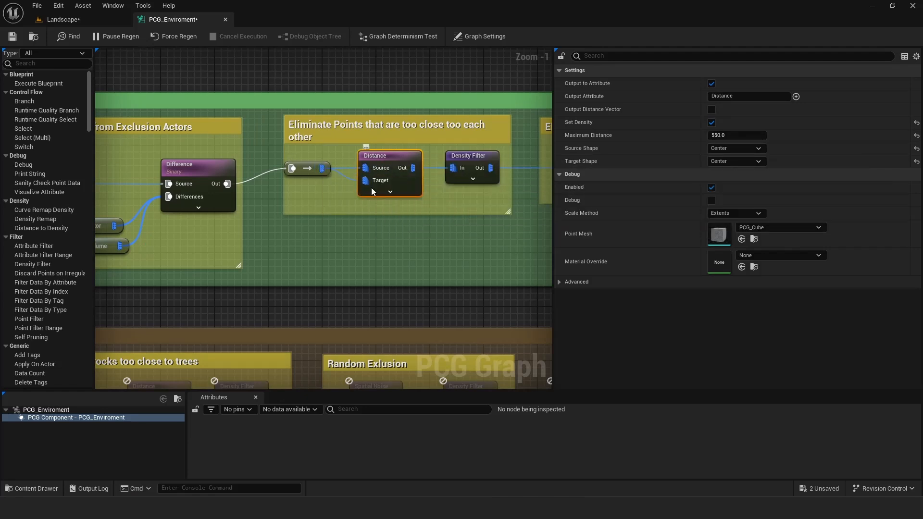
Examine the "We dont want rocks too close to trees" group and the Tree Points input feeding its Distance node.
right_drag(368, 234, 386, 139)
scroll(387, 181, down, 1)
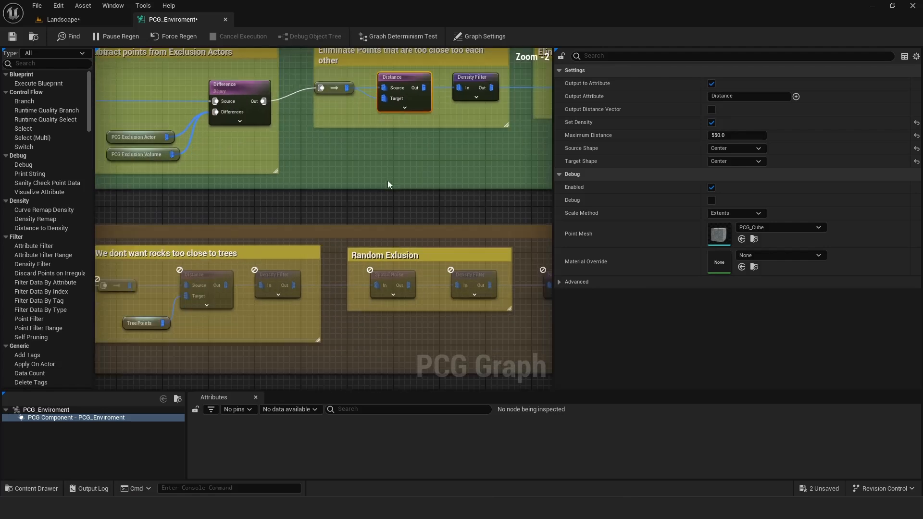
right_drag(387, 180, 443, 166)
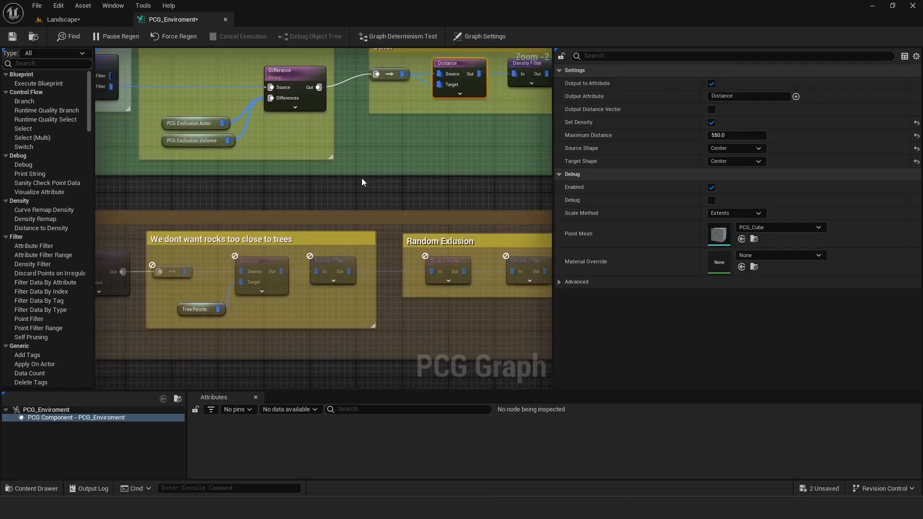
right_drag(362, 178, 451, 125)
right_drag(289, 144, 309, 125)
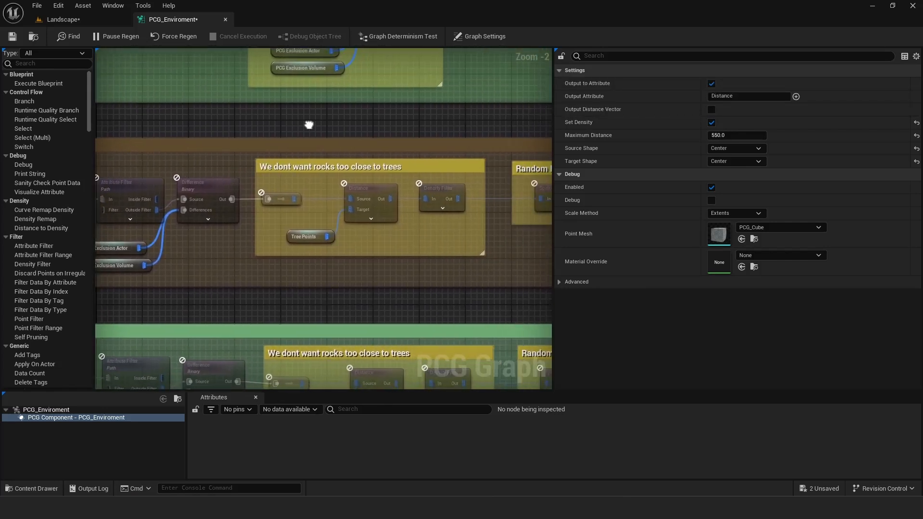
right_drag(336, 172, 301, 224)
right_drag(364, 200, 433, 135)
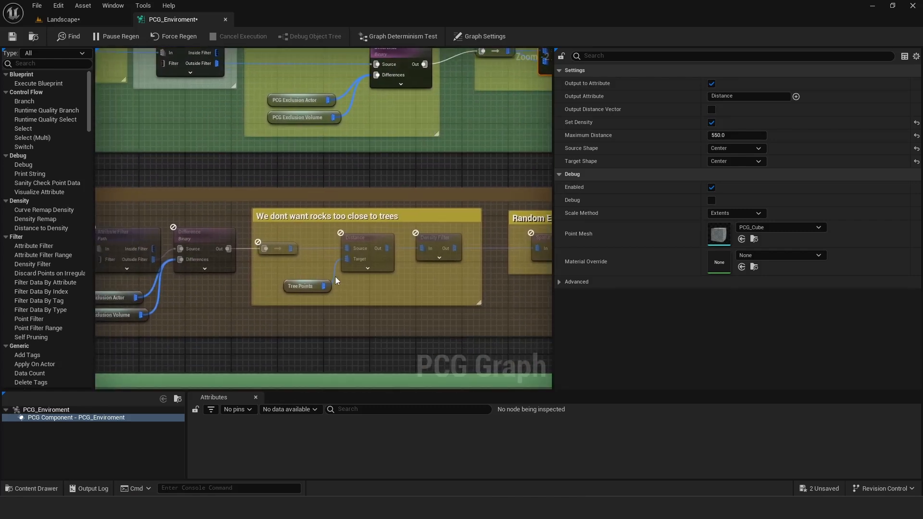
right_drag(295, 273, 453, 250)
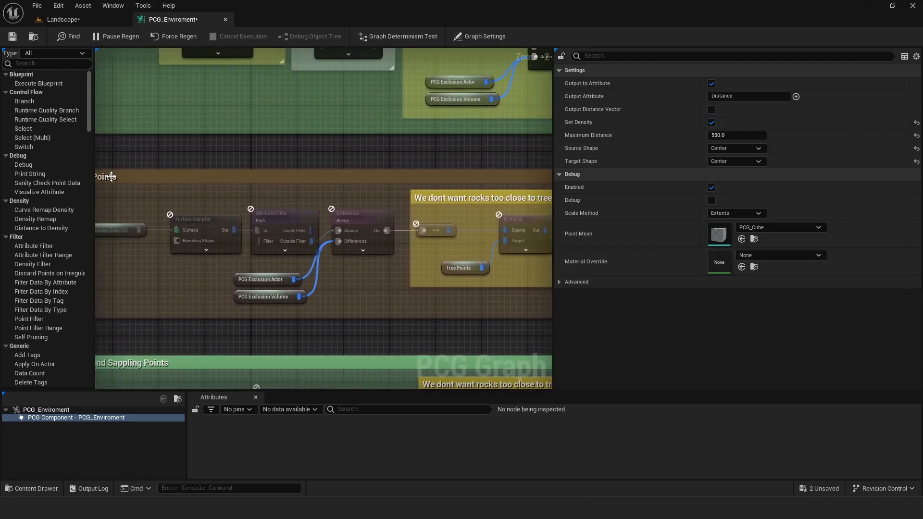
right_drag(303, 193, 312, 202)
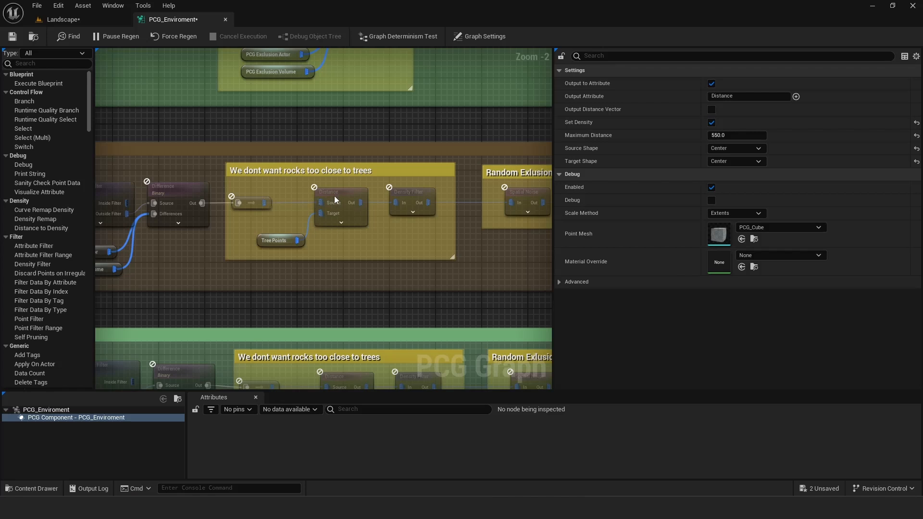
click(276, 242)
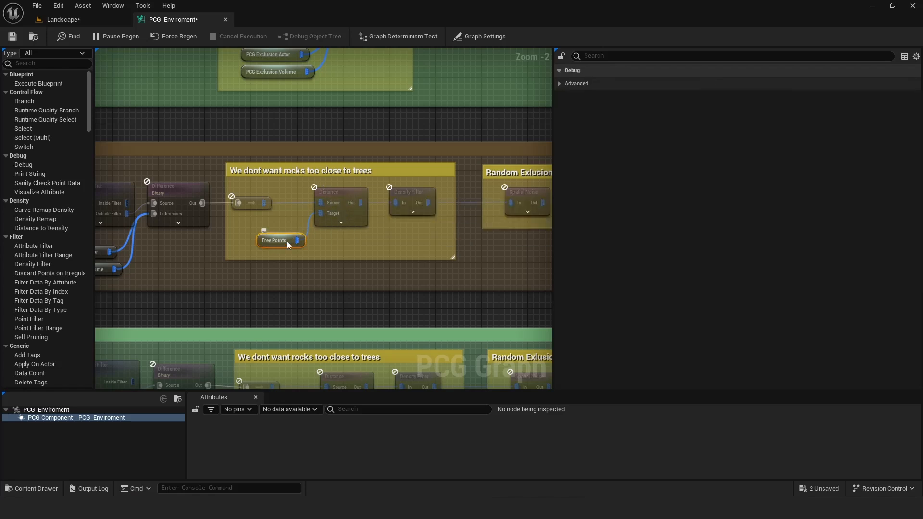
right_drag(349, 177, 331, 212)
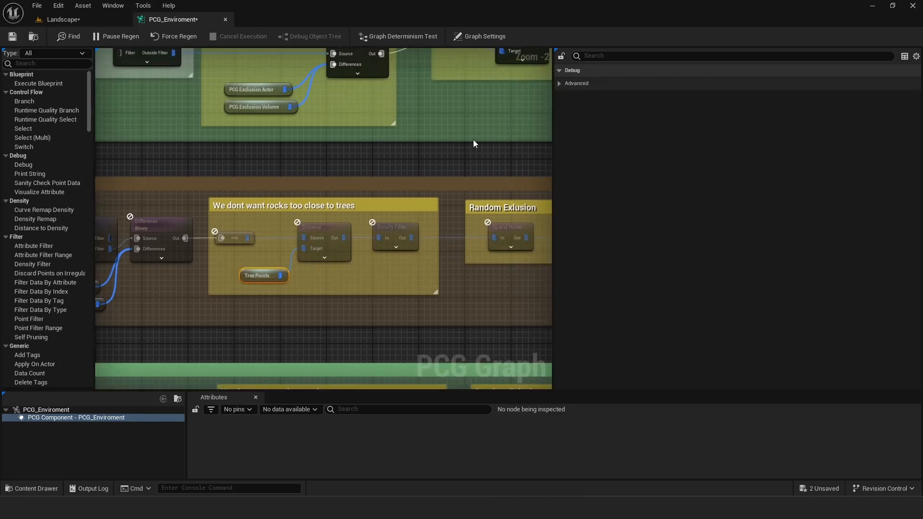
Check the tree Distance node and the neighbouring Density Filter settings, and enable debug on the Density Filter.
right_drag(473, 143, 331, 284)
right_drag(376, 164, 267, 190)
click(311, 178)
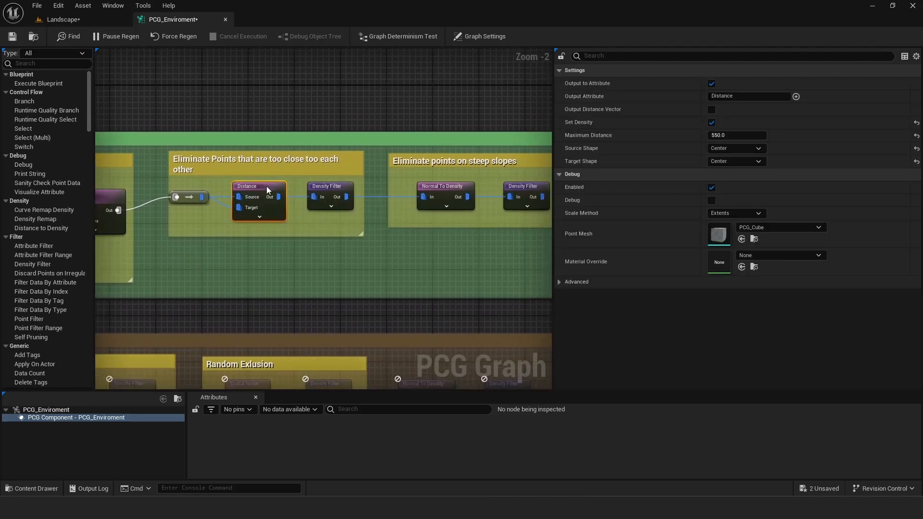
click(332, 196)
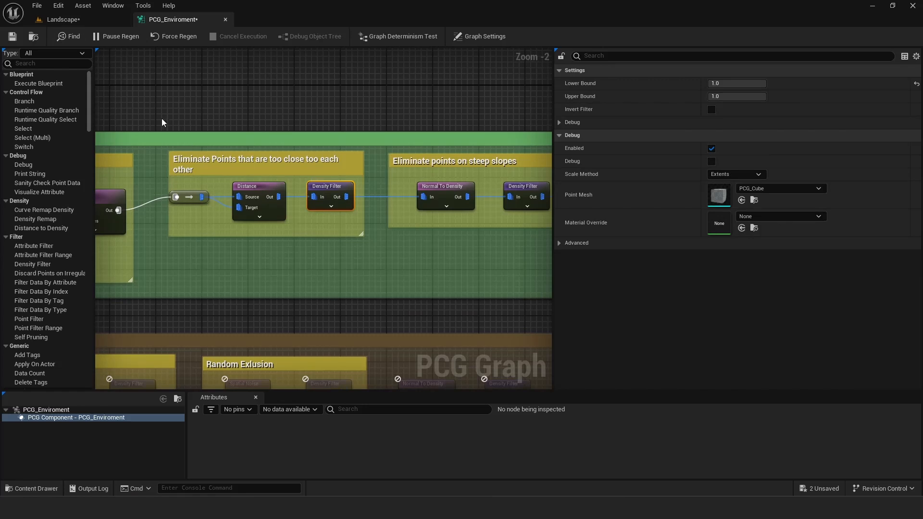
right_drag(321, 202, 525, 195)
right_drag(179, 153, 136, 144)
right_drag(450, 160, 298, 161)
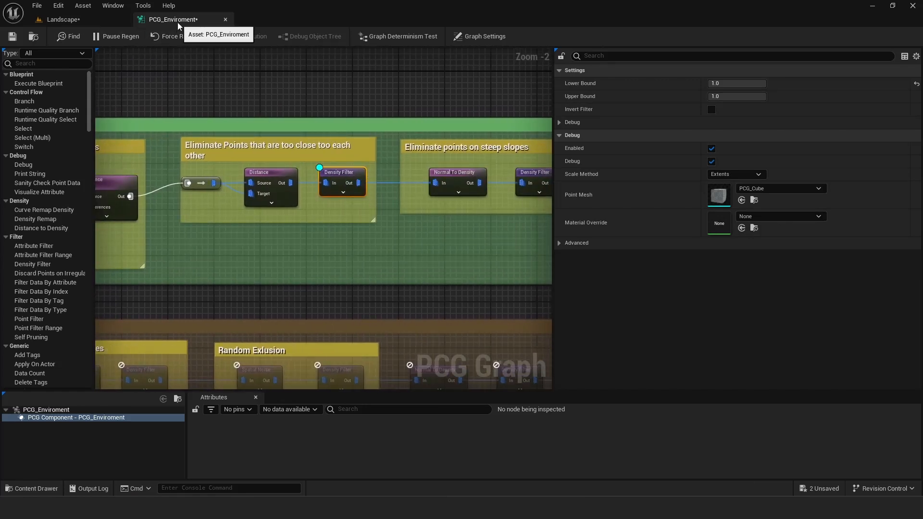
Undock the PCG_Enviroment graph into a floating window over the Landscape level and view the filtered tree points.
drag(168, 21, 447, 138)
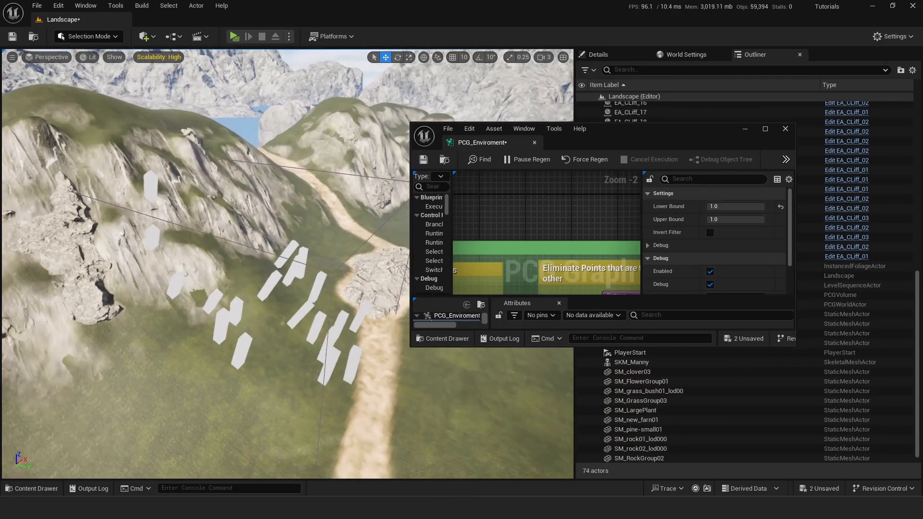
scroll(583, 264, down, 2)
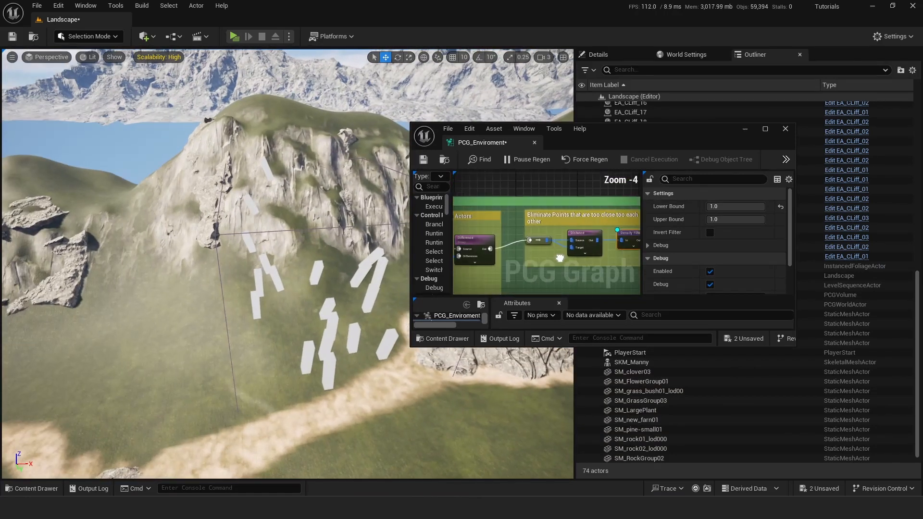
right_drag(309, 219, 336, 250)
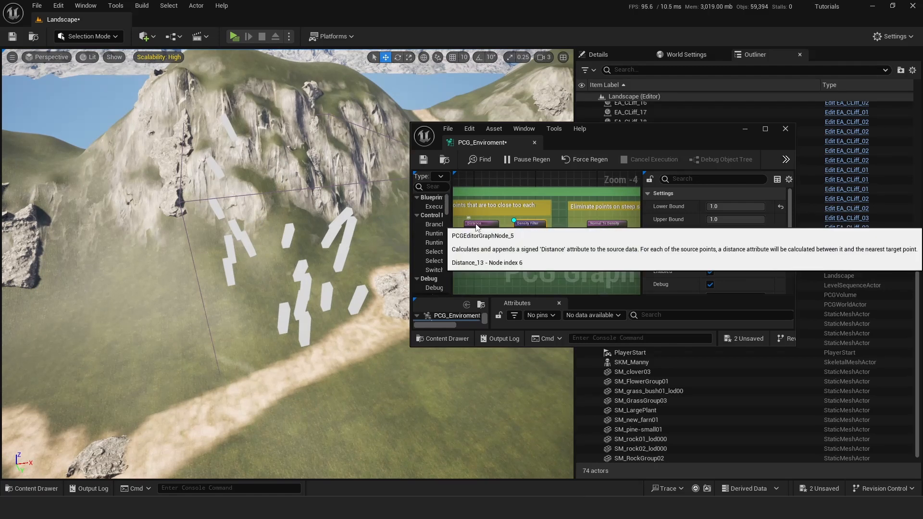
Check the tree Distance node's settings, try a Lower Bound of about 0.15 on the neighbouring Density Filter, and restore it to 1.0.
click(476, 227)
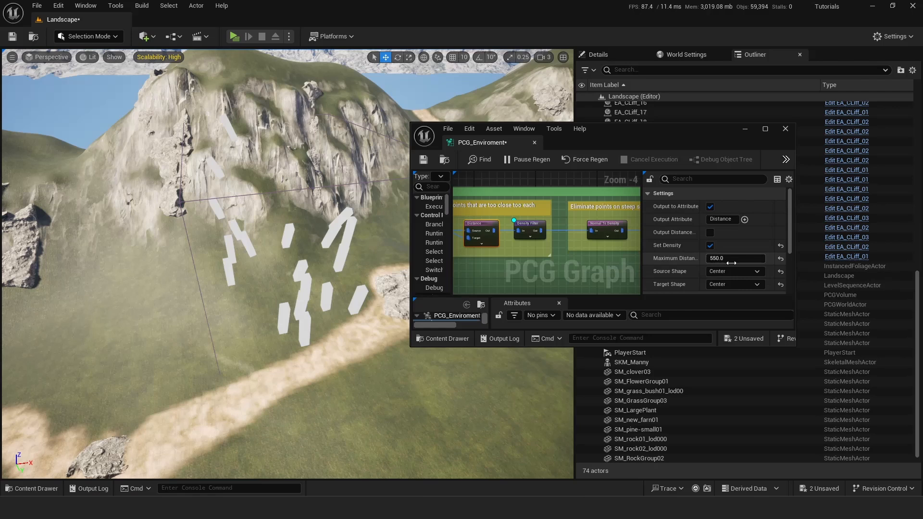
click(531, 234)
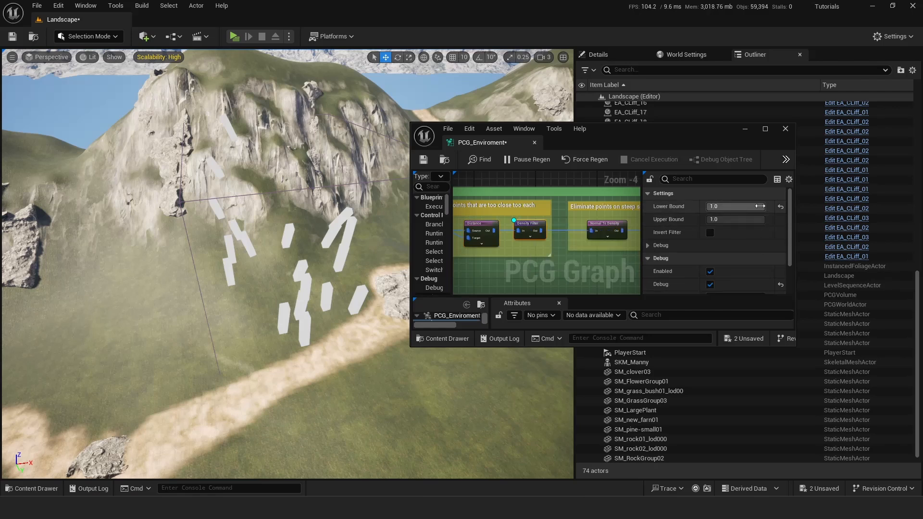
drag(759, 204, 715, 207)
click(757, 204)
click(742, 207)
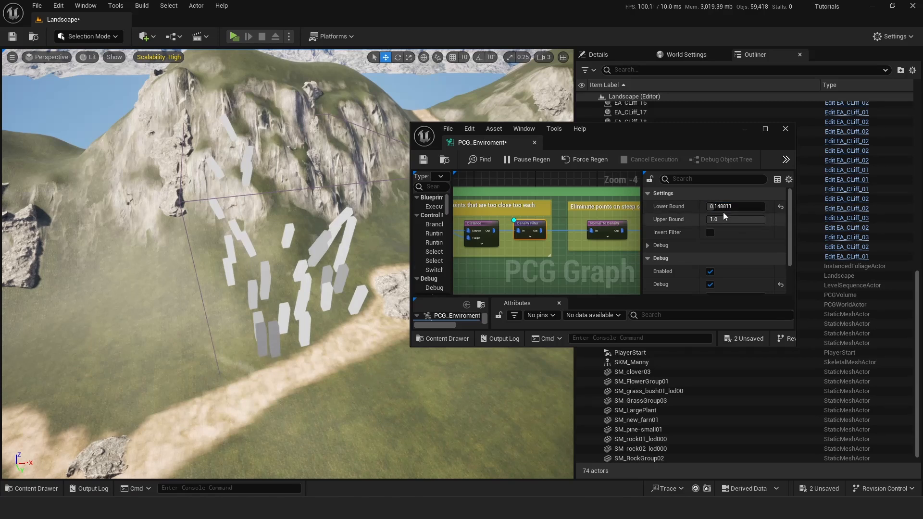
drag(710, 206, 749, 207)
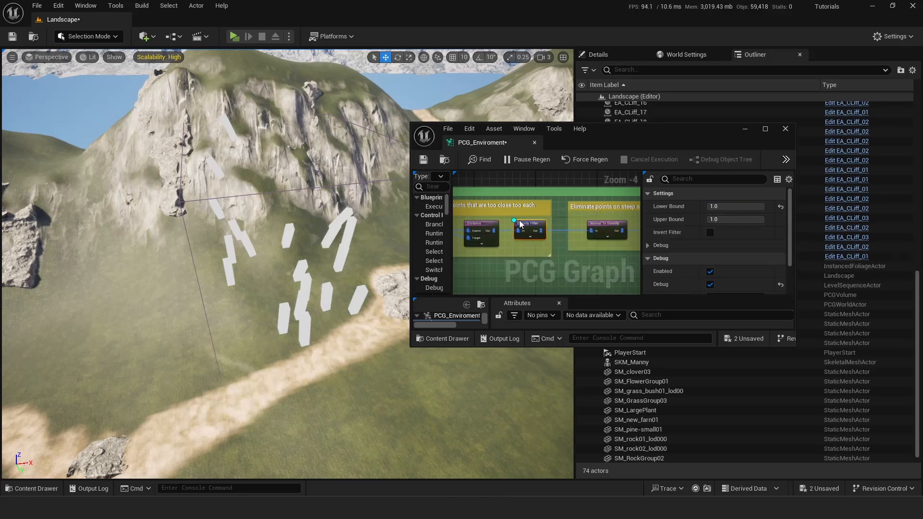
Disable debug on the distance group's Density Filter and check the Normal To Density settings in the "Eliminate points on steep slopes" group.
key(d)
right_drag(512, 219, 445, 208)
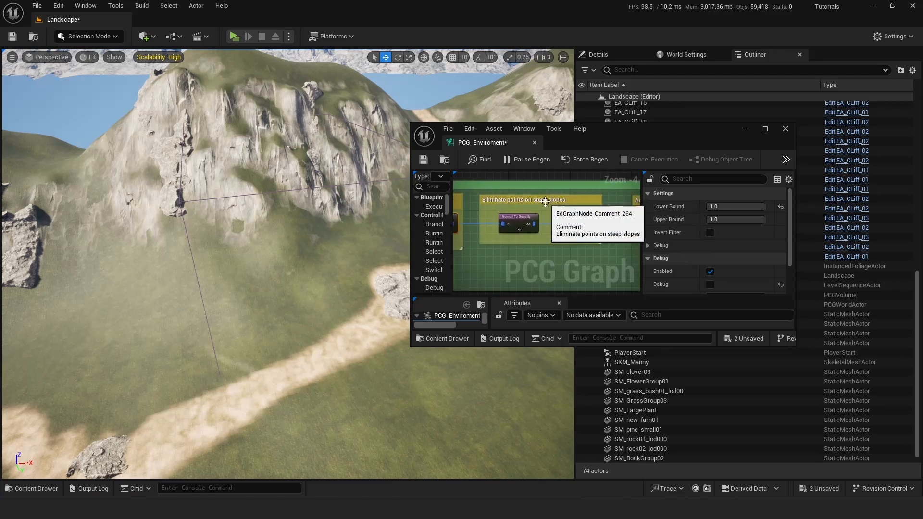
mouse_move(232, 201)
right_down()
mouse_move(269, 219)
mouse_move(228, 204)
right_up()
key(w)
key(d)
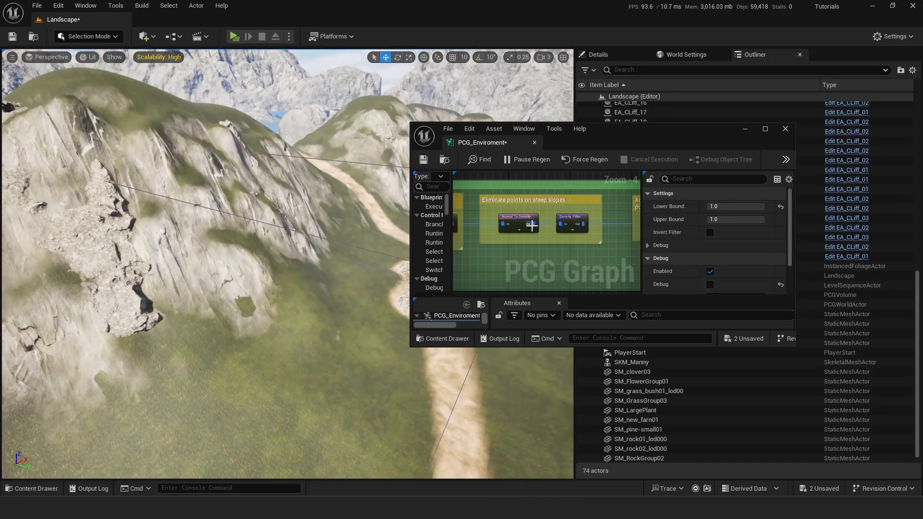
click(521, 226)
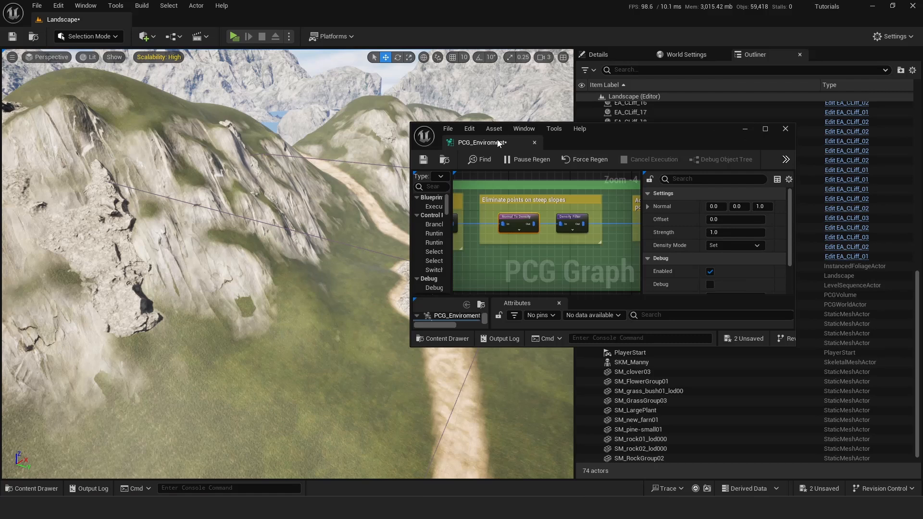
Dock the PCG_Enviroment graph back into the main window and check the Density Filter settings in the steep slopes group.
drag(499, 144, 249, 19)
right_drag(289, 118, 454, 230)
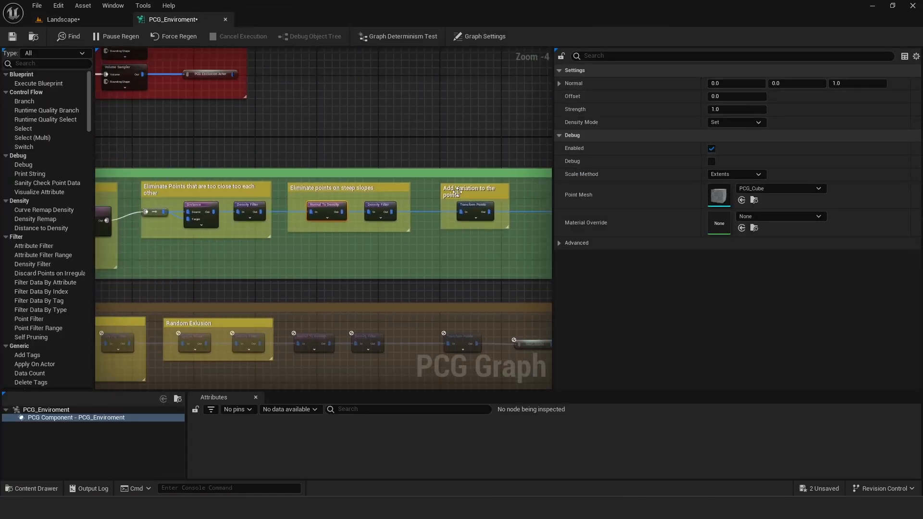
scroll(348, 200, up, 2)
right_drag(373, 264, 338, 264)
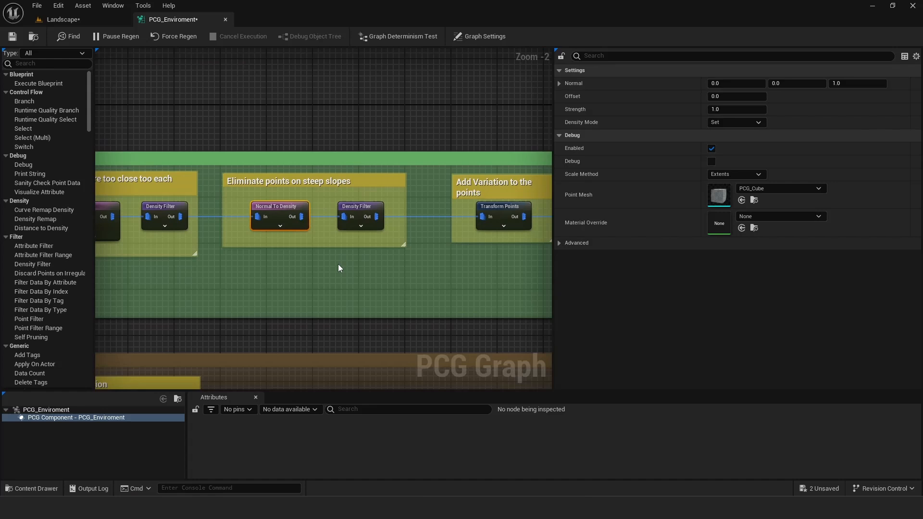
click(362, 207)
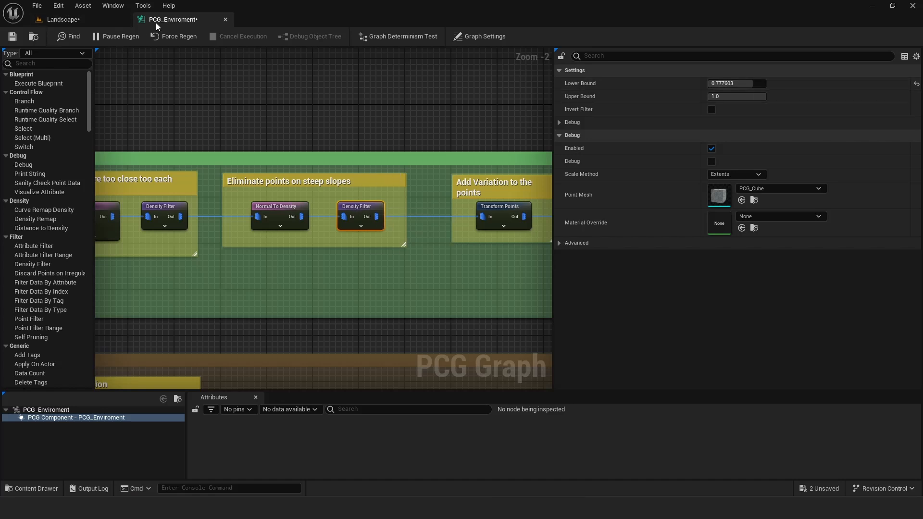
Float the PCG_Enviroment graph over the Landscape level and enable debug on the steep slopes Density Filter.
drag(159, 22, 404, 126)
right_drag(526, 246, 462, 160)
right_drag(556, 231, 418, 175)
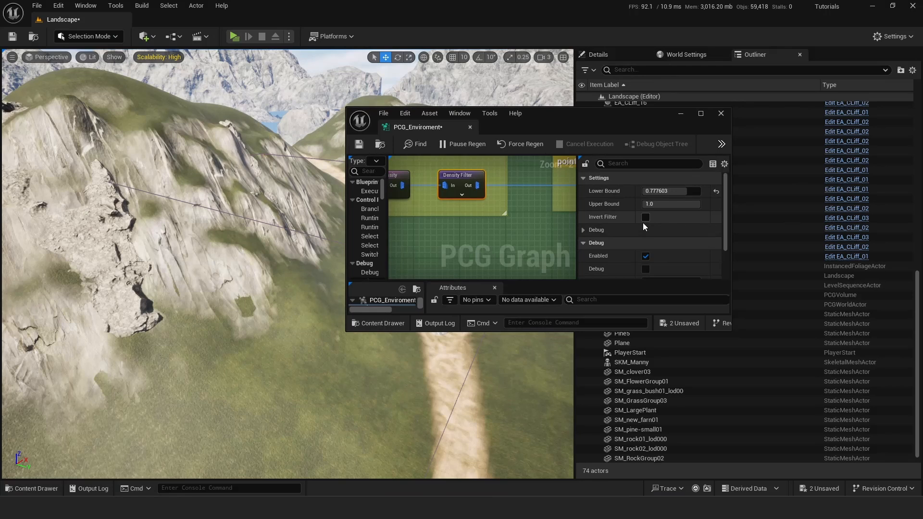
click(645, 269)
right_drag(289, 289, 255, 274)
Try a Lower Bound of 0.01121 on the steep slopes Density Filter, and set it to 0.78.
drag(677, 191, 667, 191)
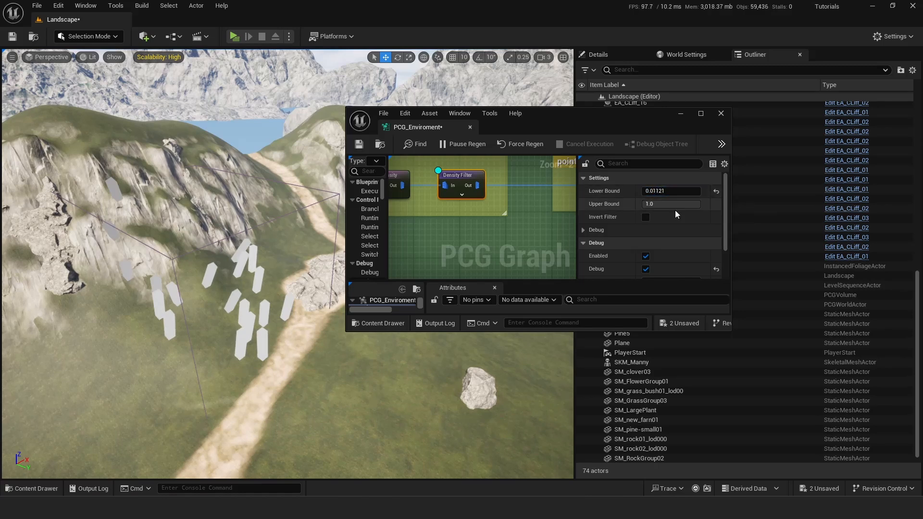
right_drag(438, 228, 558, 234)
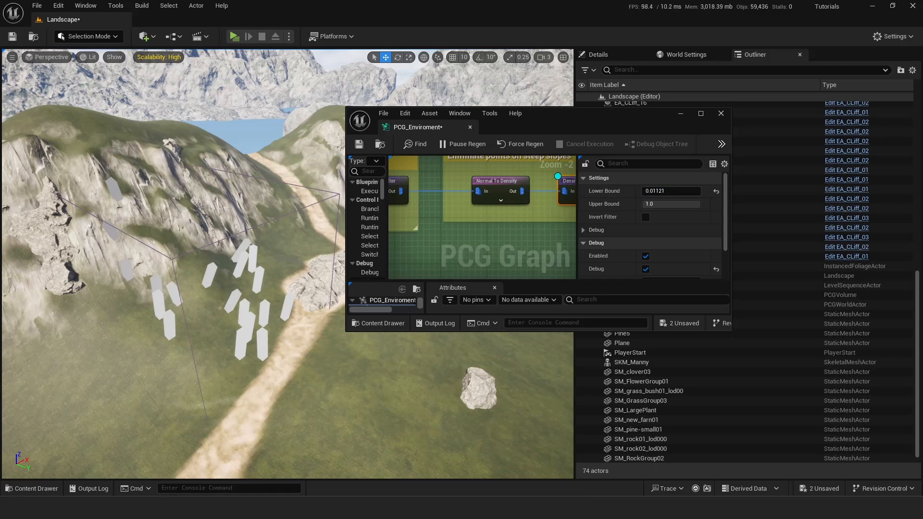
right_drag(421, 201, 322, 203)
drag(644, 191, 672, 190)
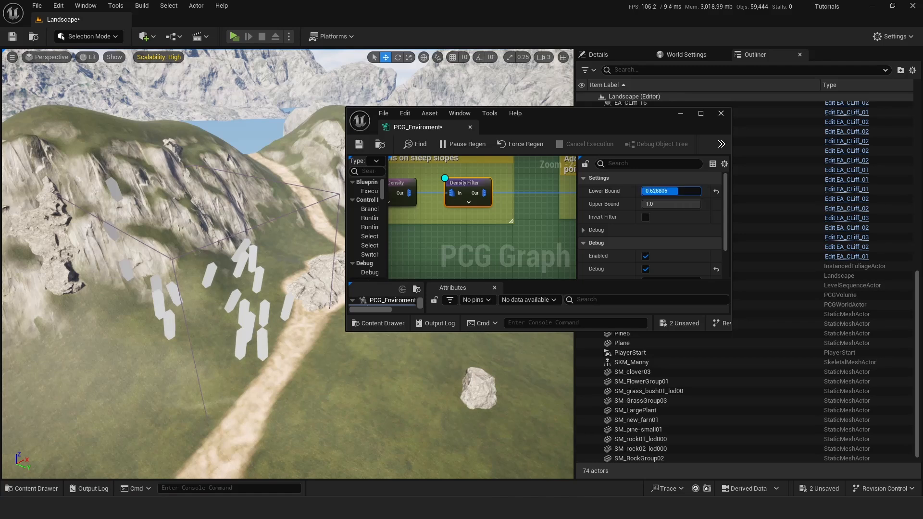
click(672, 191)
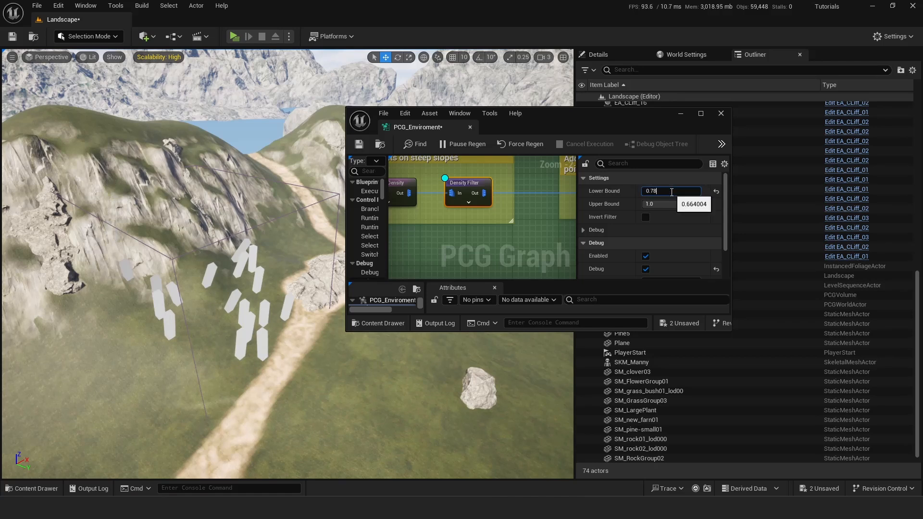
key(Return)
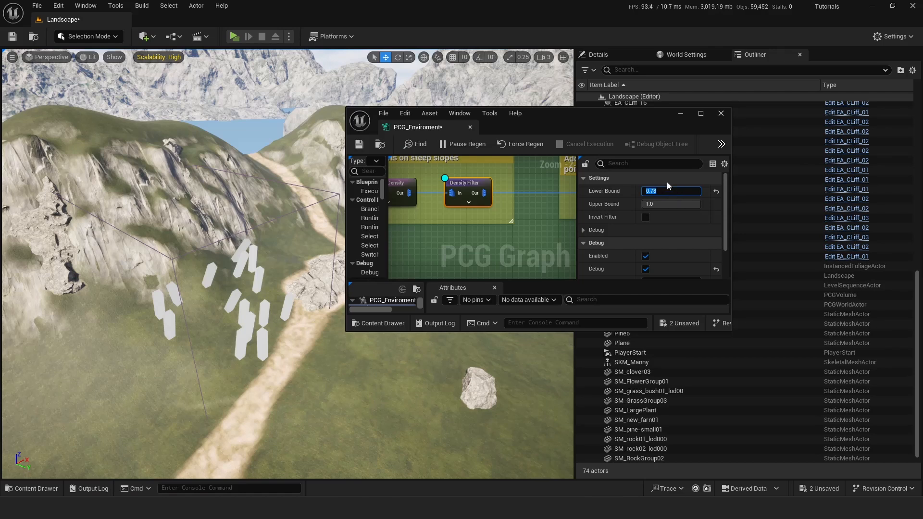
click(668, 180)
Disable debug on the steep slopes Density Filter and dock the PCG_Enviroment graph back into the main window.
right_drag(489, 174, 572, 178)
key(d)
drag(433, 128, 339, 24)
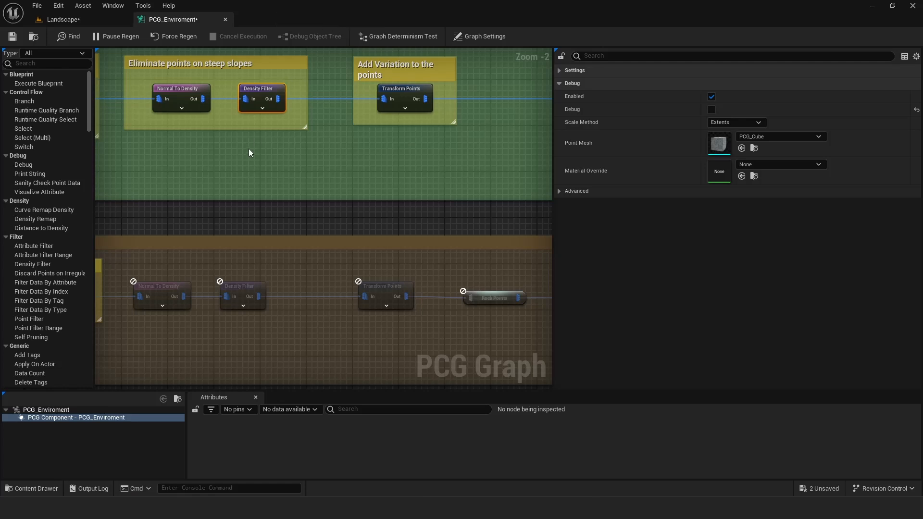
Review the tree chain from landscape layer filtering and exclusion subtraction through distance and slope elimination to the "Add Variation to the points" group.
scroll(404, 209, up, 2)
right_drag(325, 207, 392, 206)
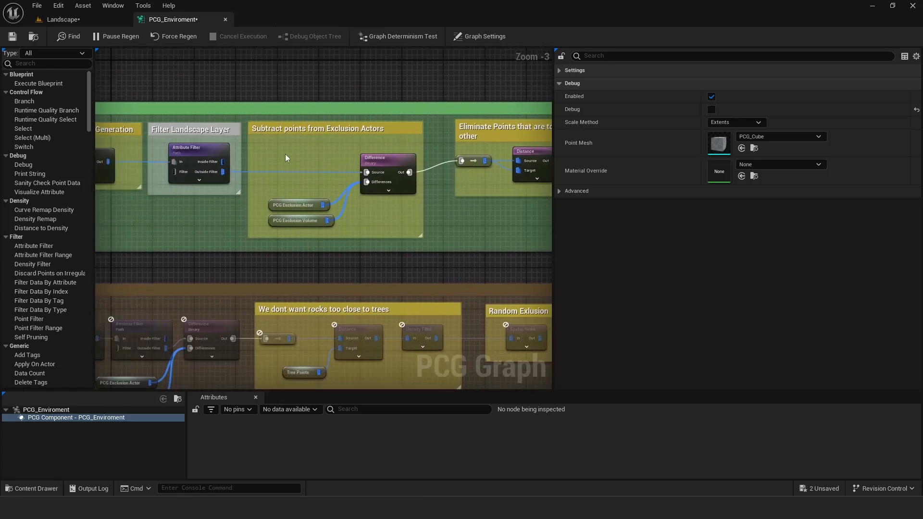
right_drag(260, 148, 314, 145)
right_drag(402, 158, 282, 159)
right_drag(230, 183, 218, 206)
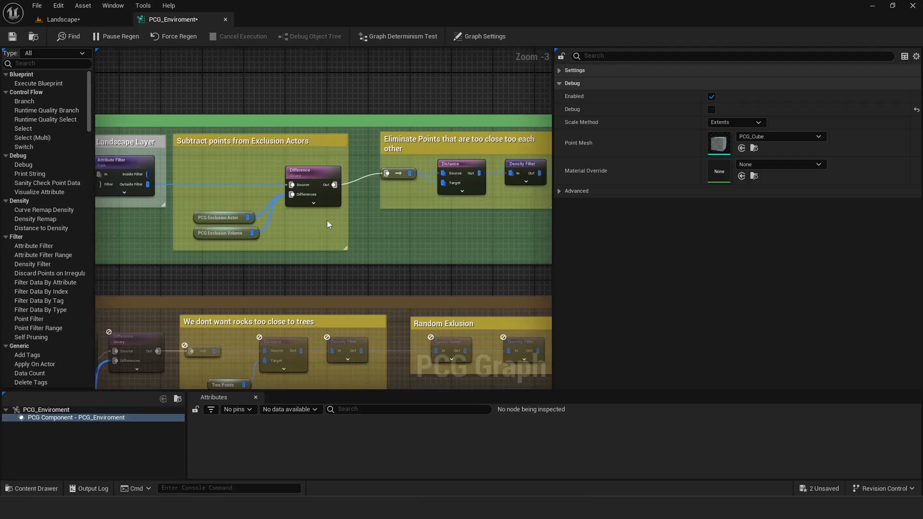
right_drag(328, 224, 202, 231)
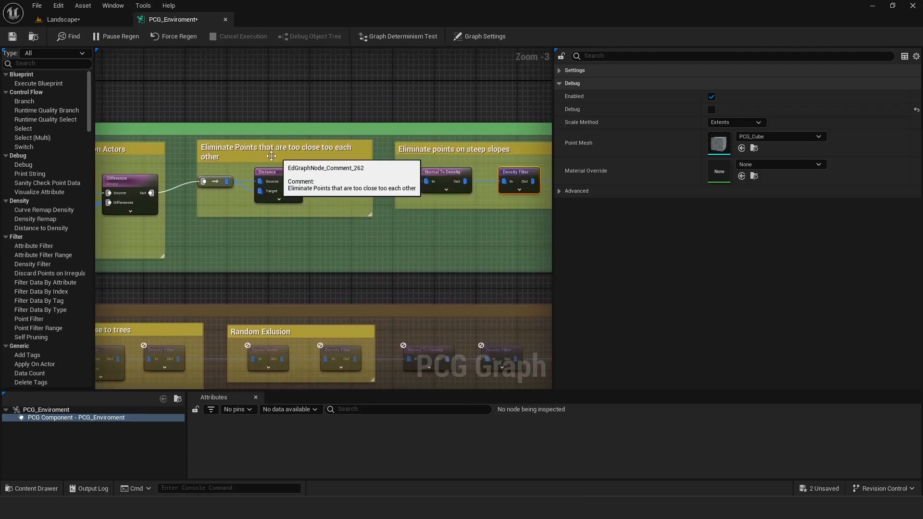
right_drag(389, 209, 217, 208)
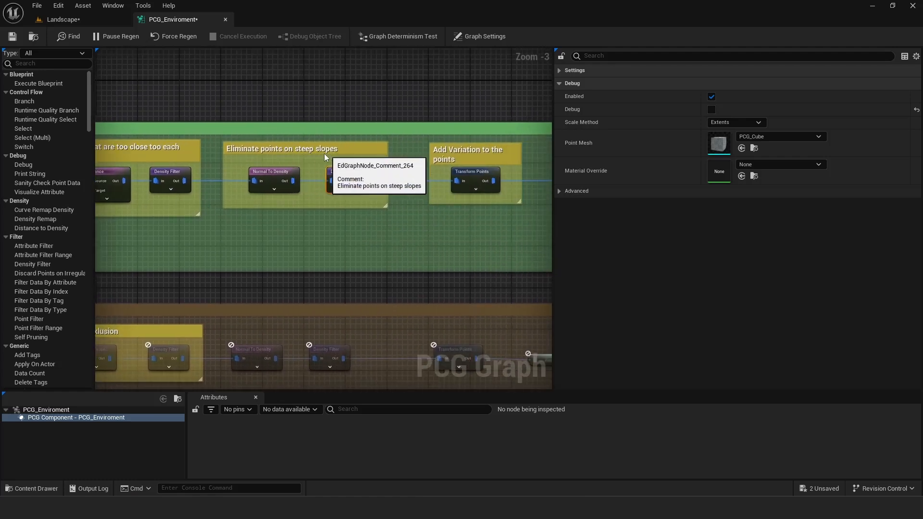
right_drag(388, 168, 225, 164)
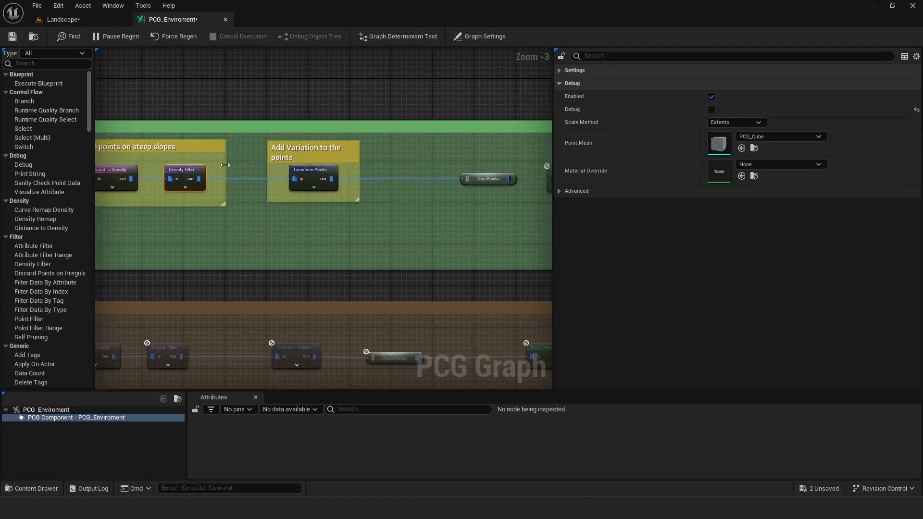
Float the graph over the level in a taller window and enable debug on the Transform Points node that adds variation.
click(310, 172)
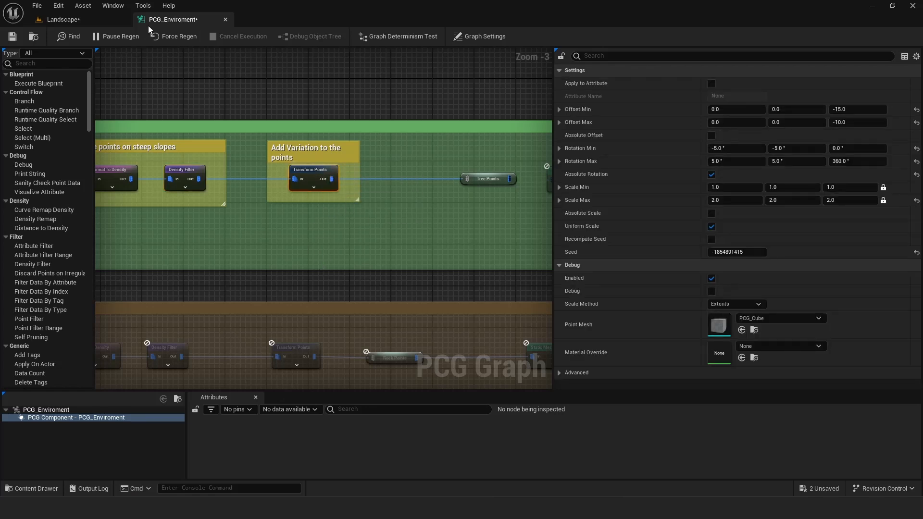
drag(149, 20, 437, 110)
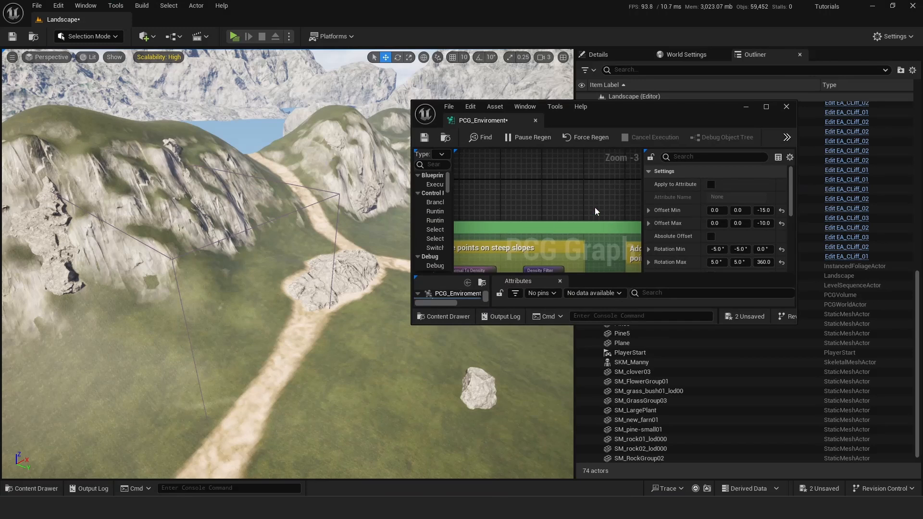
drag(680, 325, 680, 432)
right_drag(590, 247, 471, 241)
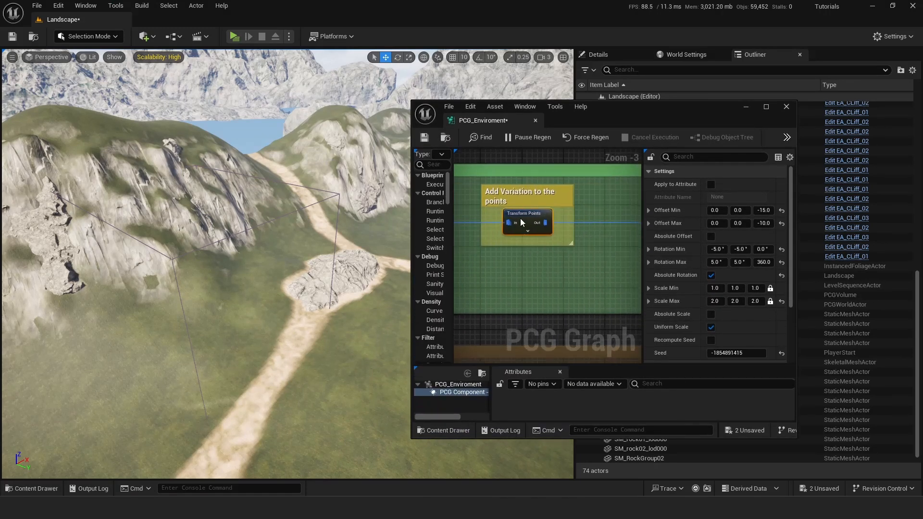
key(d)
right_drag(308, 284, 346, 324)
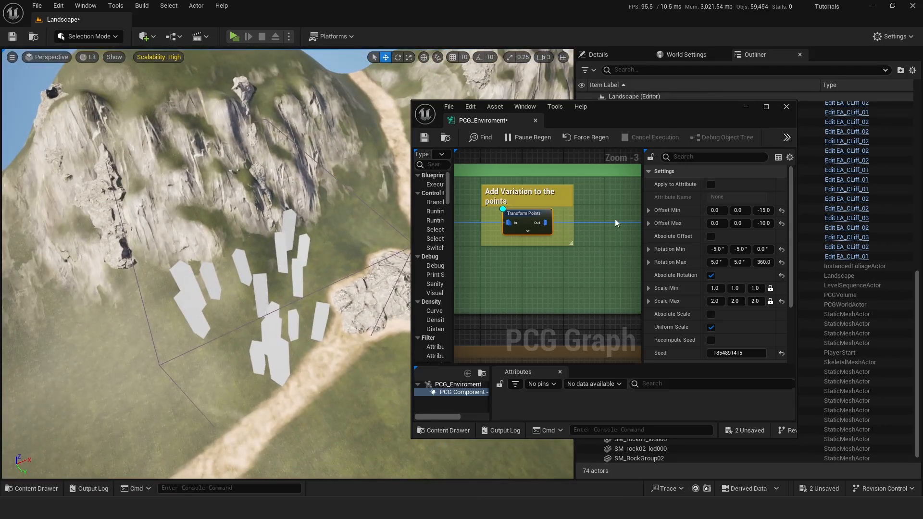
Widen the Transform Points settings and examine its offset, rotation and scale ranges against the ground and debug points in the level.
drag(644, 250, 560, 277)
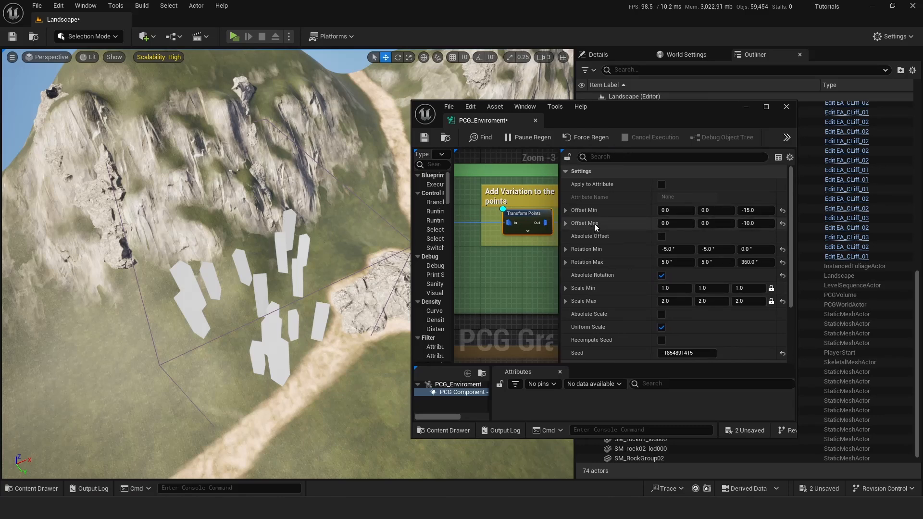
right_drag(308, 274, 229, 141)
key(w)
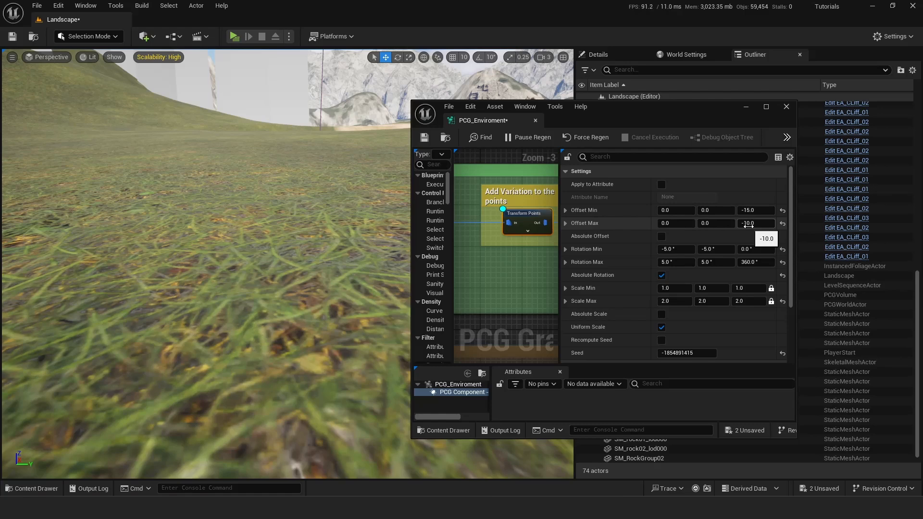
right_drag(308, 250, 258, 288)
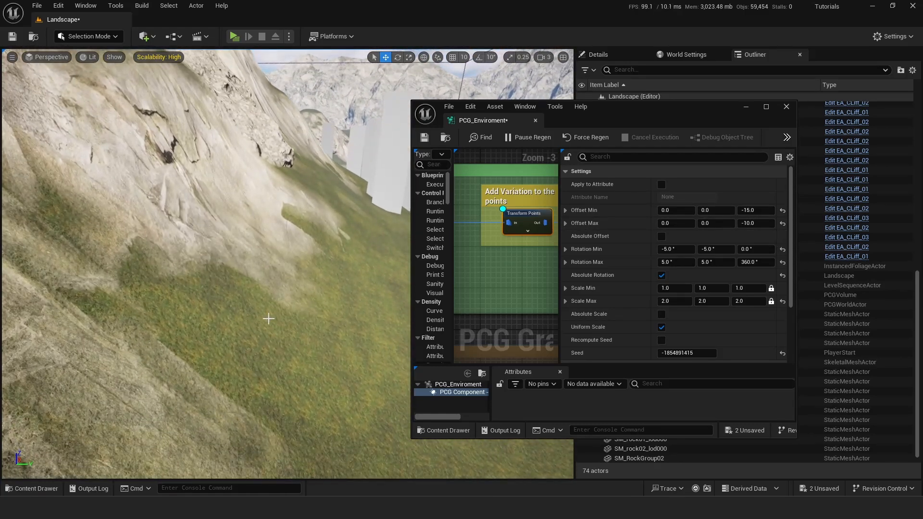
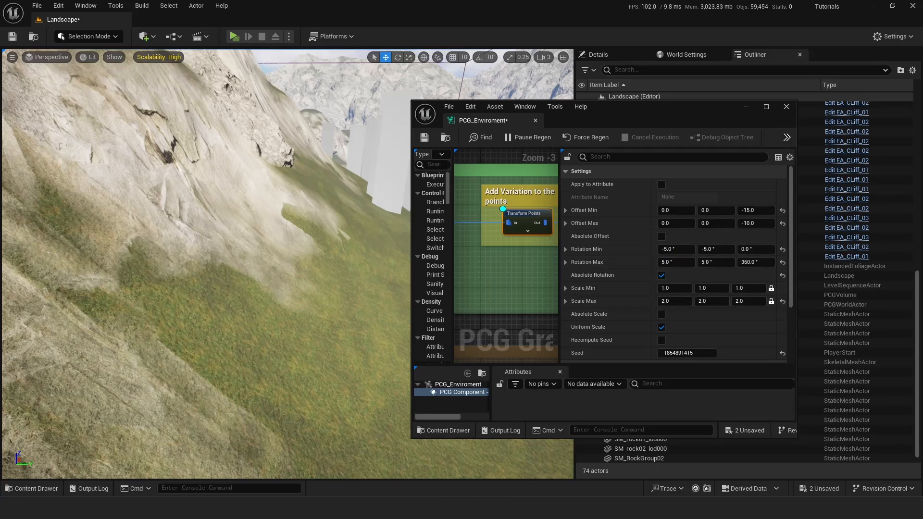
key(s)
mouse_move(278, 304)
right_down()
mouse_move(278, 288)
mouse_move(278, 304)
right_up()
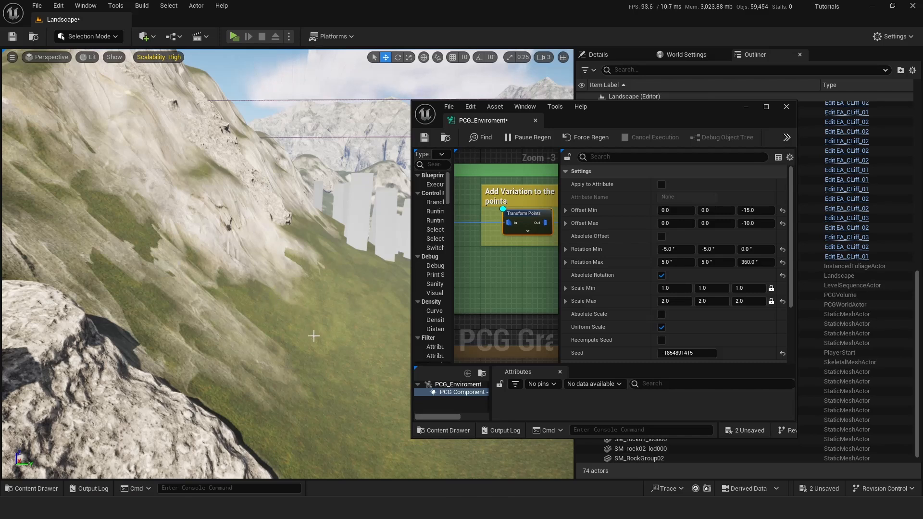
right_drag(240, 296, 277, 297)
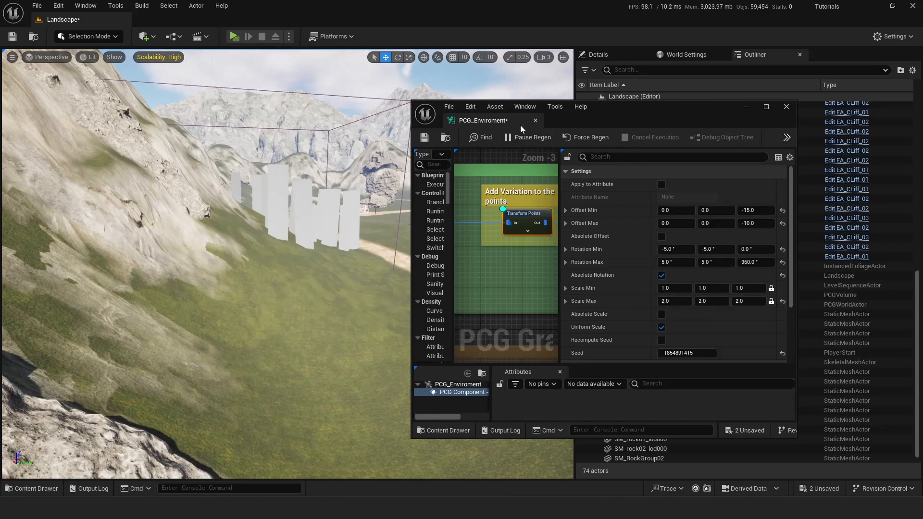
Dock the PCG_Enviroment graph, widen its node area and disable debug on the tree Transform Points node.
drag(491, 122, 249, 19)
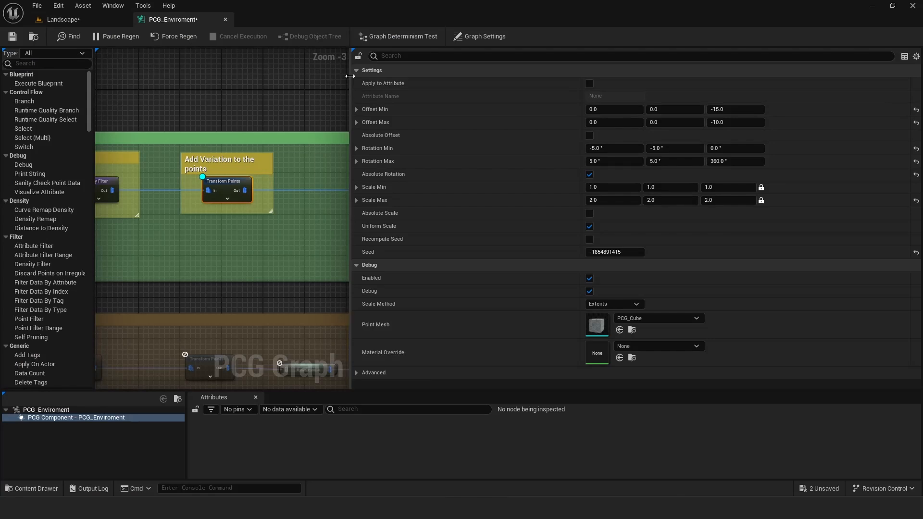
drag(350, 77, 692, 117)
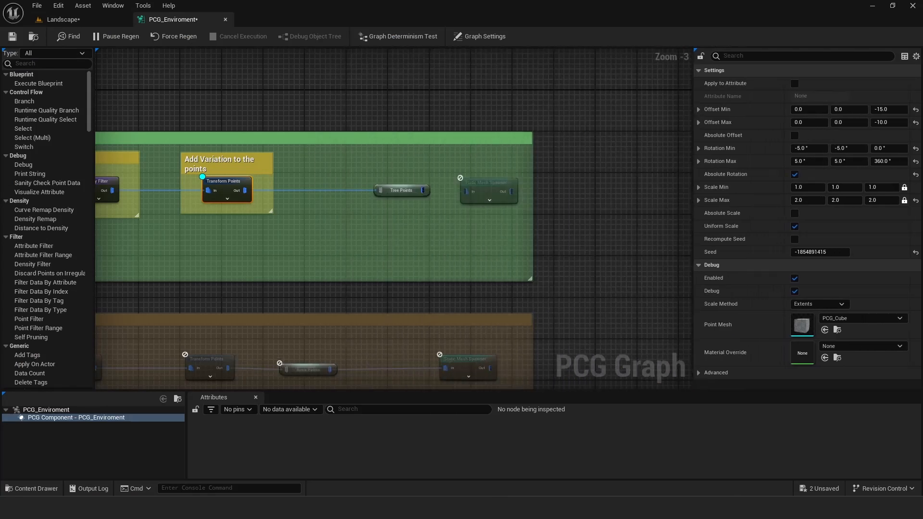
right_drag(307, 145, 434, 145)
key(d)
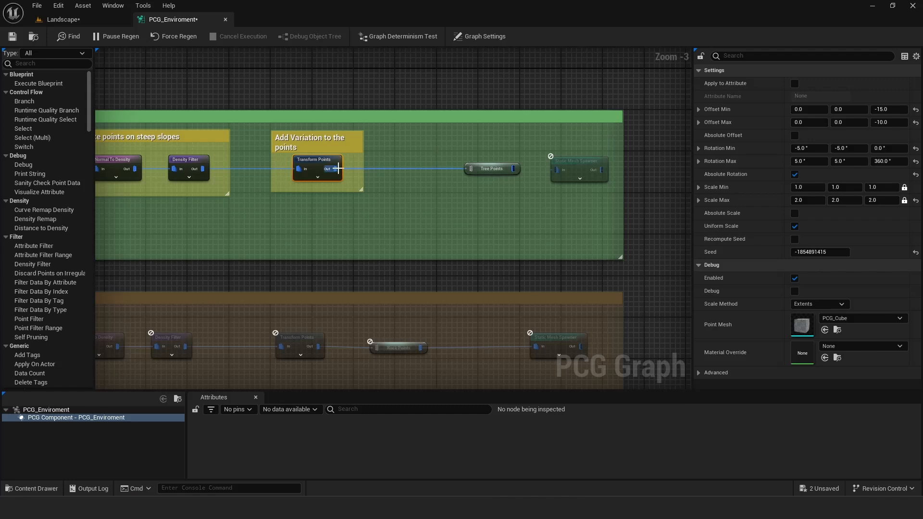
Try adding a named reroute declaration node from the output of the tree Transform Points node and undo it.
drag(335, 169, 438, 212)
text(rerou)
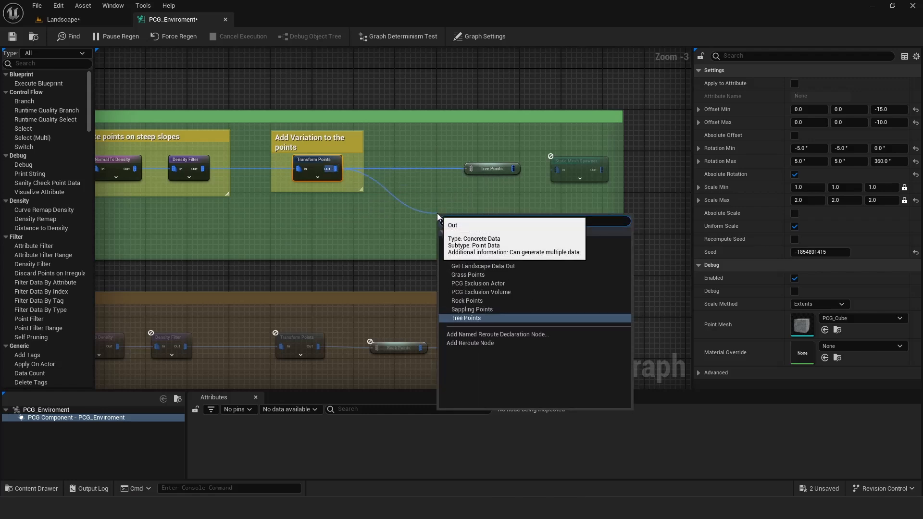
click(507, 333)
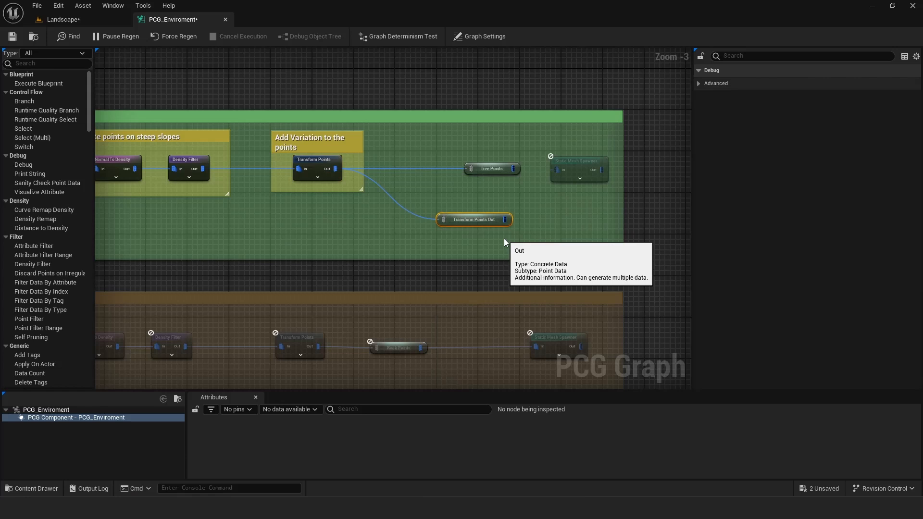
key(ctrl+z)
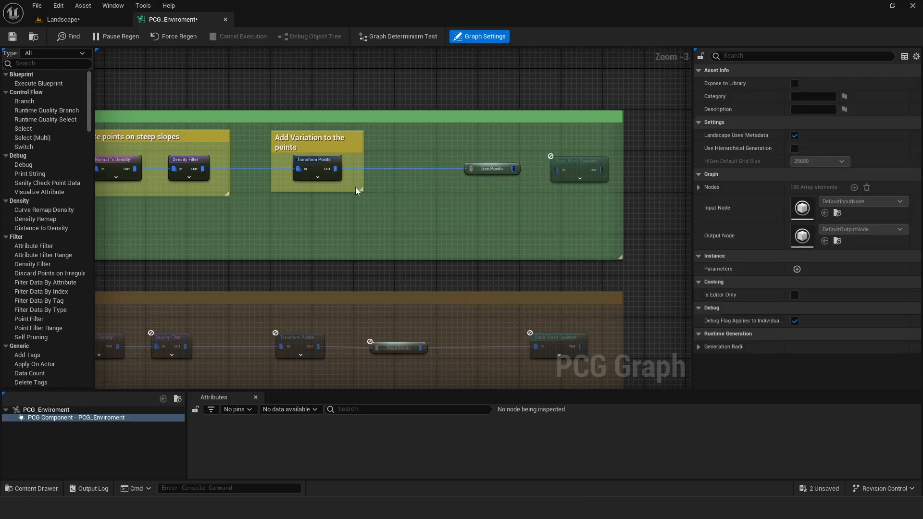
Examine where the rock and sapling groups reuse the Tree Points reroute, and trace it back to its declaration in the tree group.
right_drag(359, 236, 566, 132)
right_drag(307, 245, 442, 223)
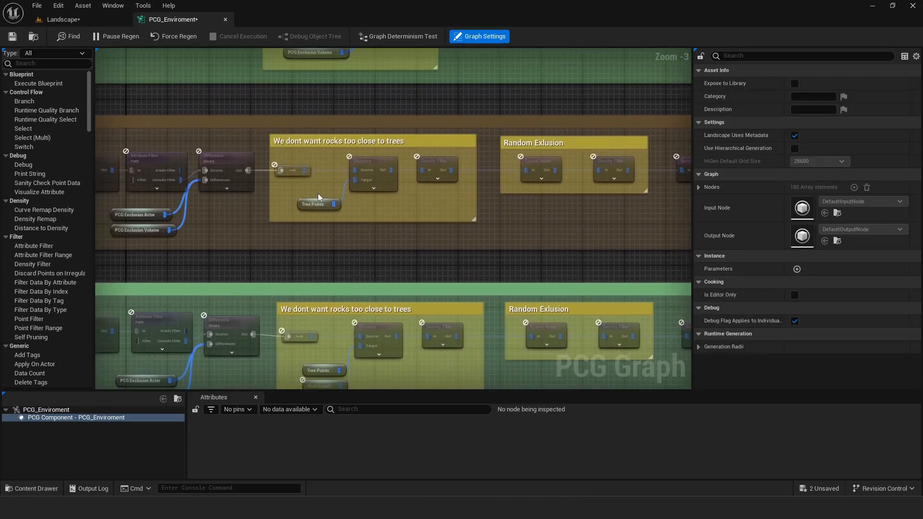
right_drag(292, 230, 387, 219)
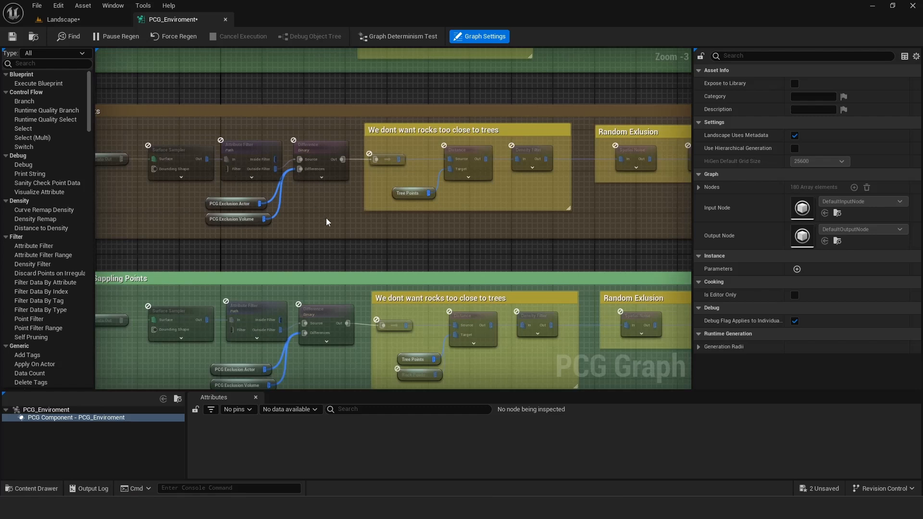
right_drag(471, 205, 483, 104)
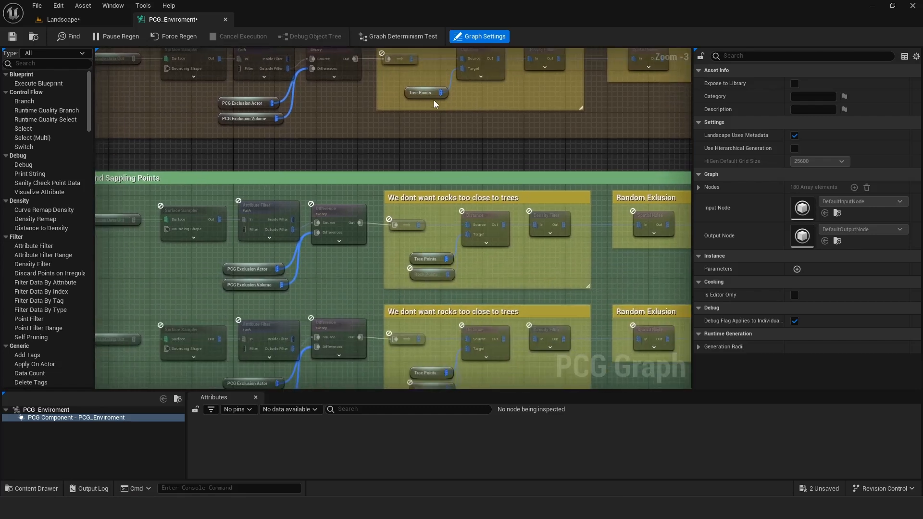
right_drag(440, 323, 441, 234)
mouse_move(509, 179)
right_down()
mouse_move(344, 349)
mouse_move(331, 301)
right_up()
right_drag(518, 173, 338, 269)
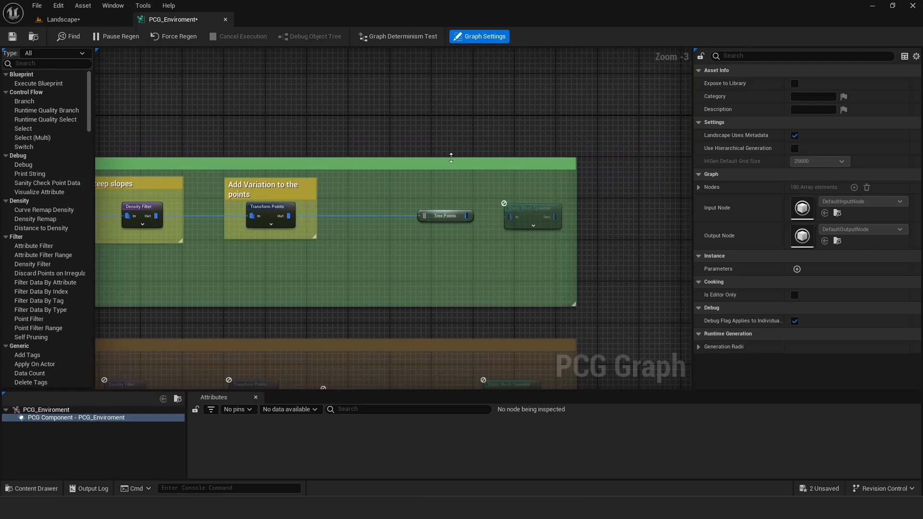
Save all modified assets.
click(36, 5)
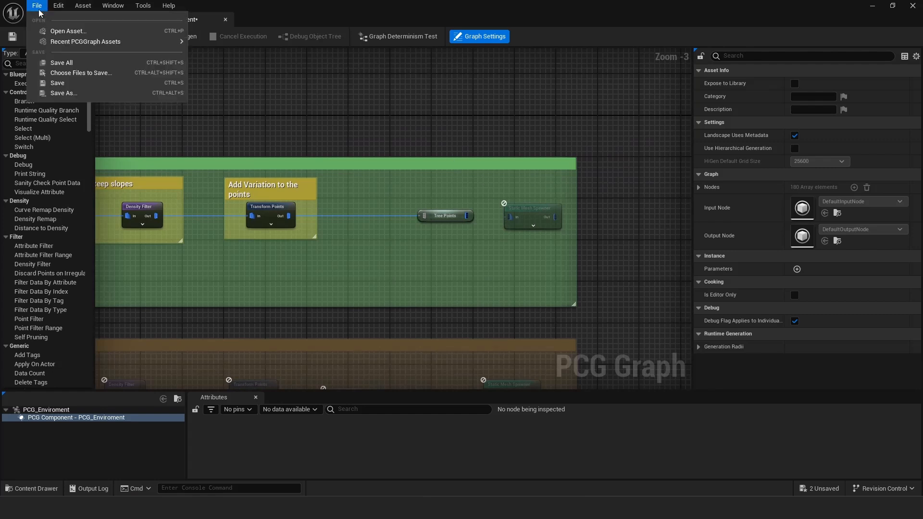
click(69, 68)
Select the disabled Static Mesh Spawner in the Tree Points group, widen its settings and expand its mesh entries.
mouse_move(249, 111)
right_down()
mouse_move(555, 136)
mouse_move(454, 150)
right_up()
scroll(555, 137, down, 1)
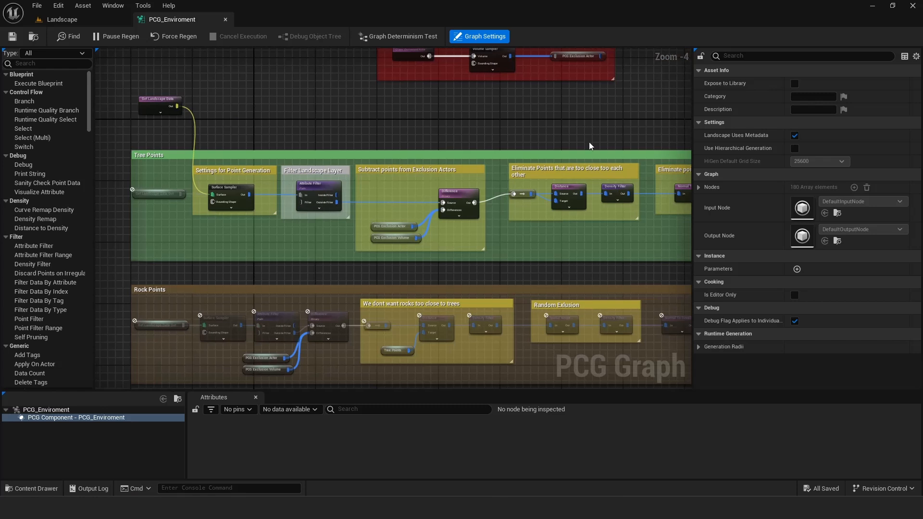
right_drag(592, 145, 422, 139)
right_drag(517, 139, 335, 137)
scroll(470, 145, up, 2)
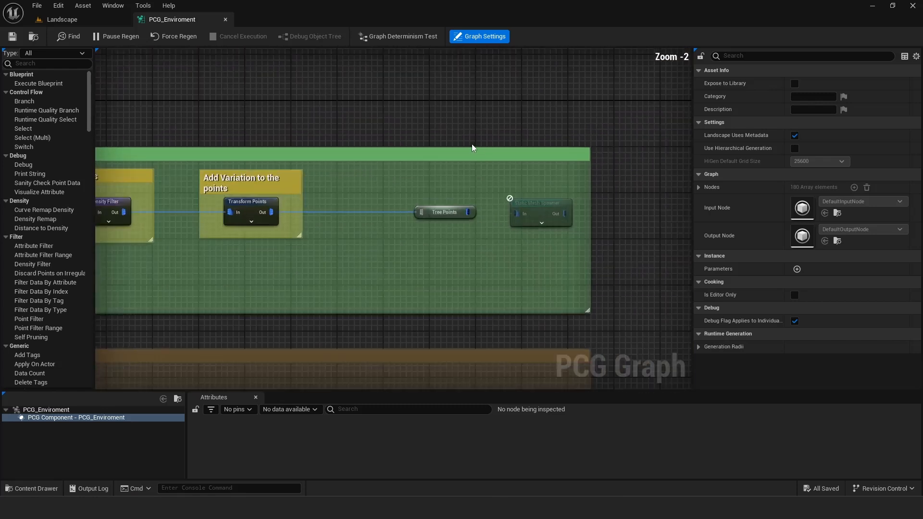
right_drag(533, 139, 430, 137)
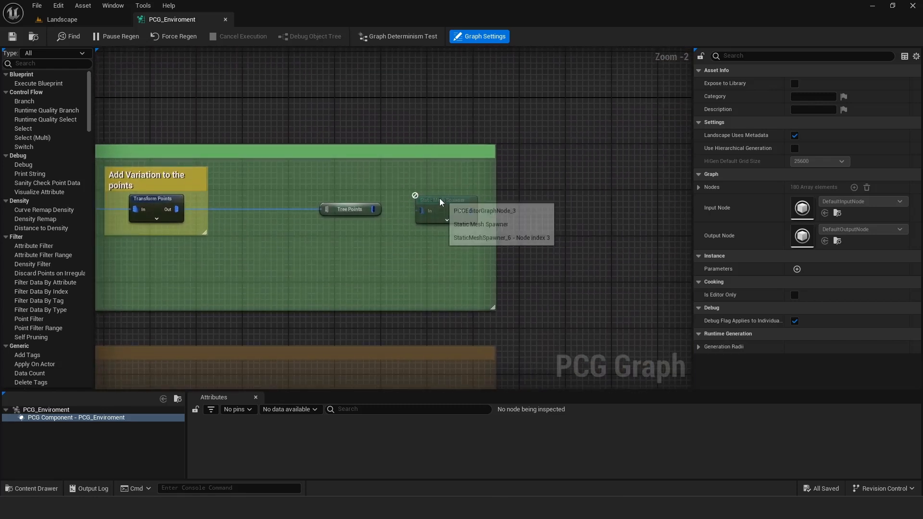
click(431, 212)
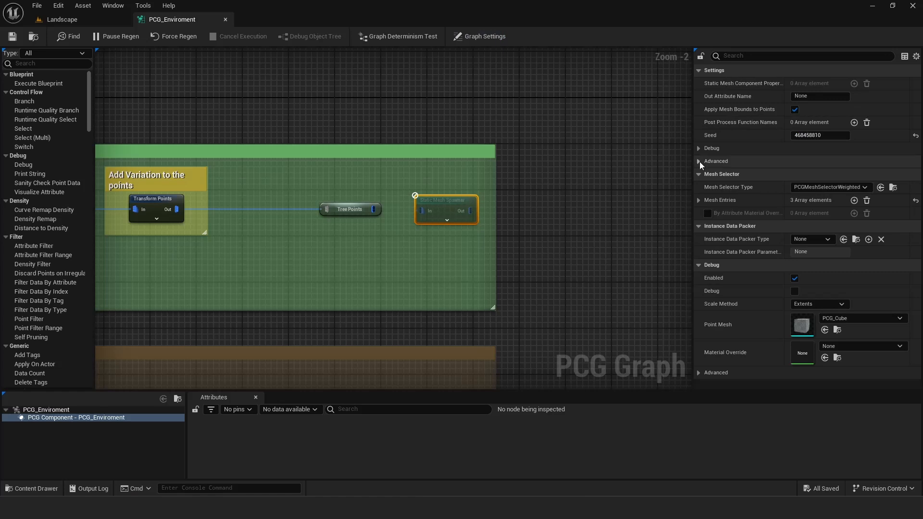
drag(693, 151, 643, 153)
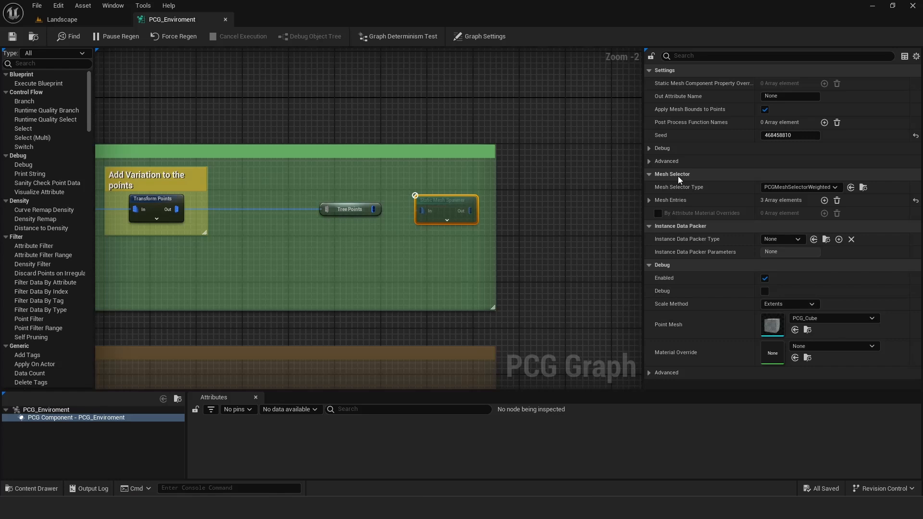
click(650, 200)
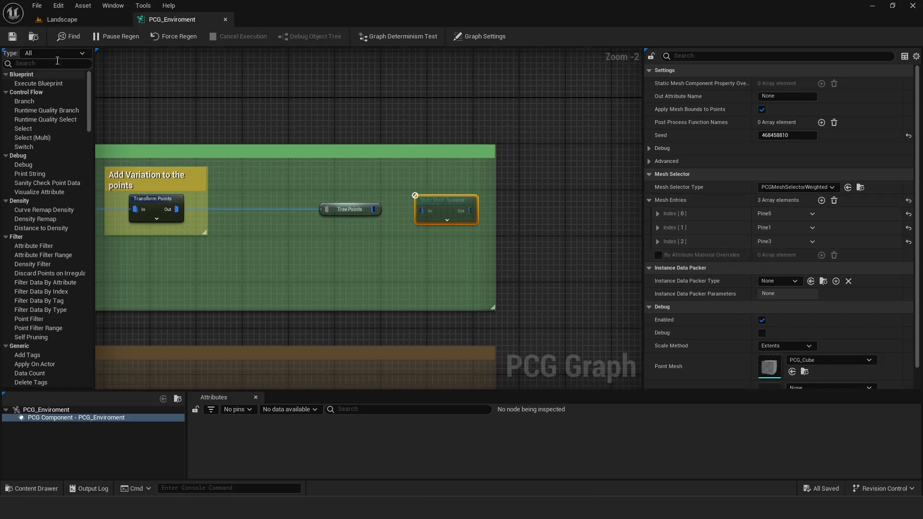
Switch to the Landscape level and view the sample pine trees and small foliage meshes on the white plane.
click(62, 20)
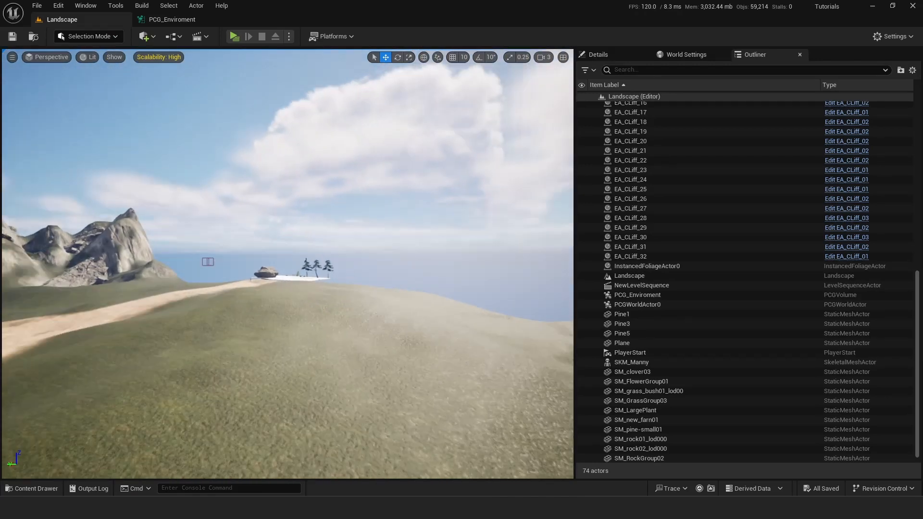
key(w)
right_drag(288, 263, 287, 279)
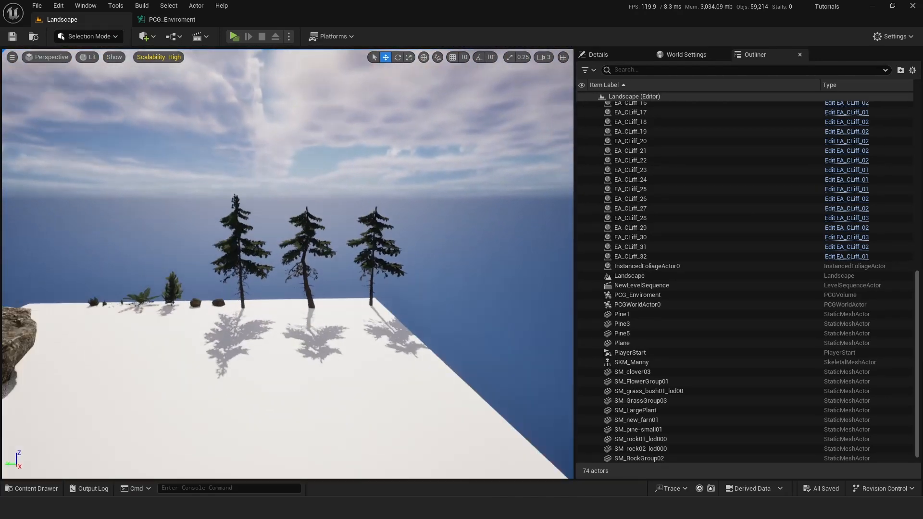
key(a)
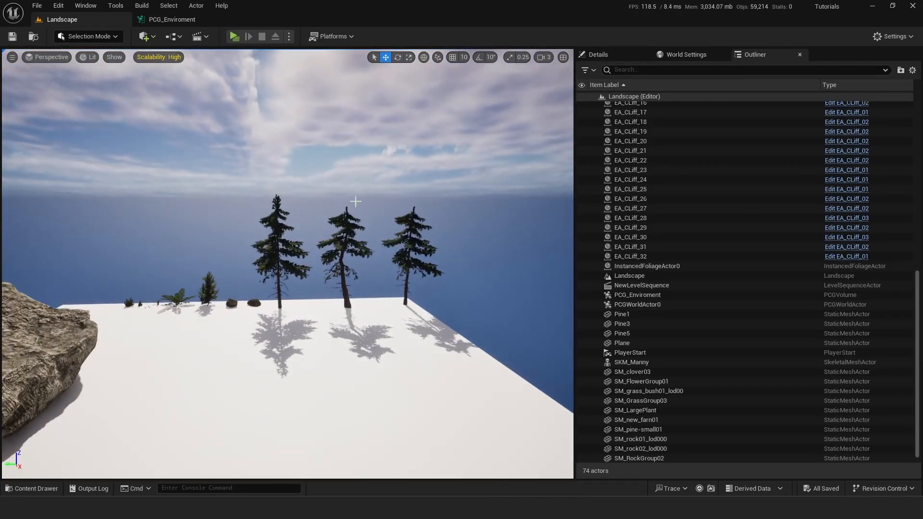
key(s)
right_drag(356, 202, 167, 210)
key(w)
key(w)
Return to the PCG_Enviroment graph and examine the Pine5 mesh entry's descriptor, from its collision and shadow settings to World Position Offset Disable Distance.
click(170, 21)
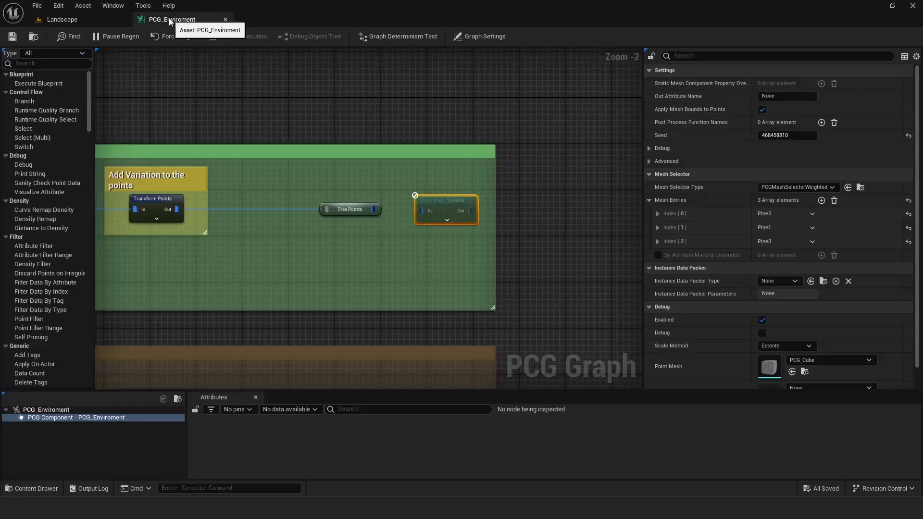
click(657, 214)
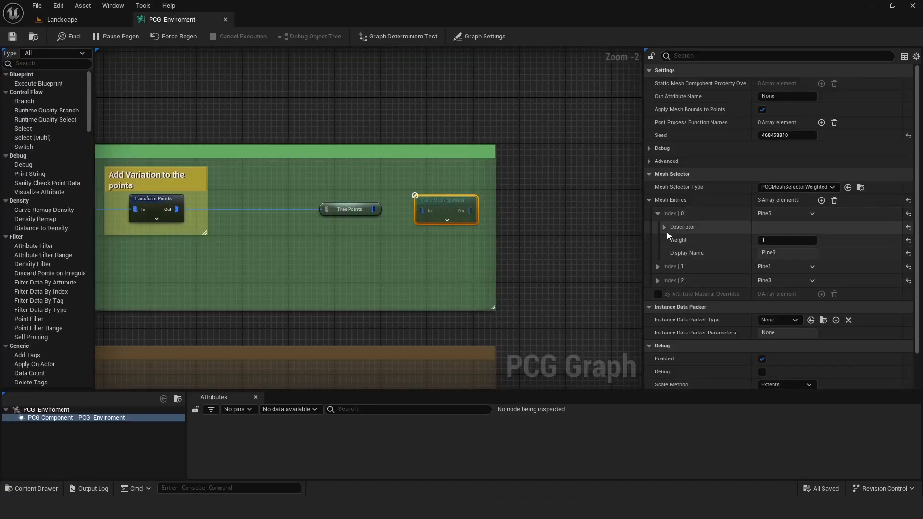
click(664, 227)
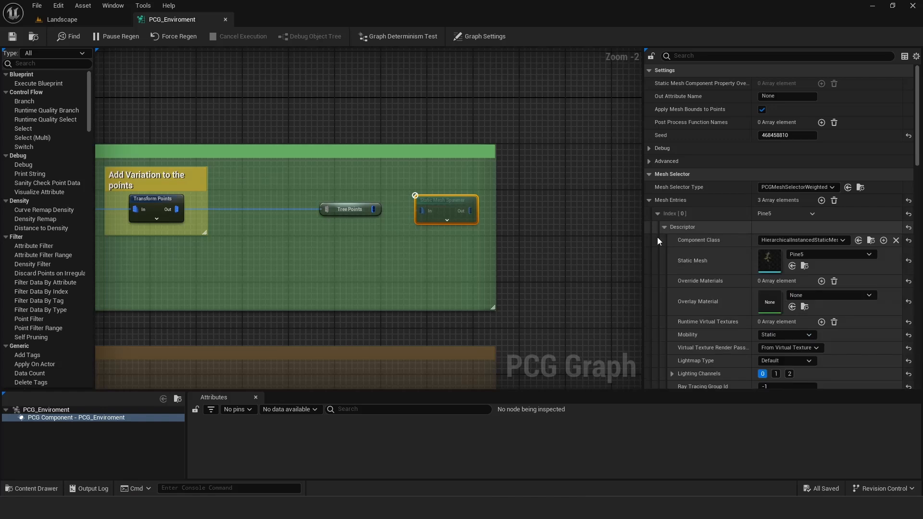
scroll(660, 223, down, 2)
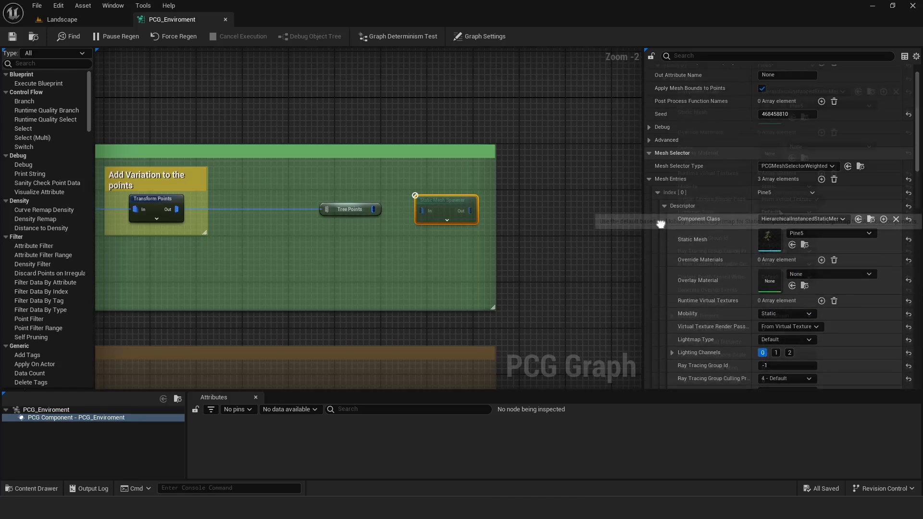
scroll(661, 223, down, 6)
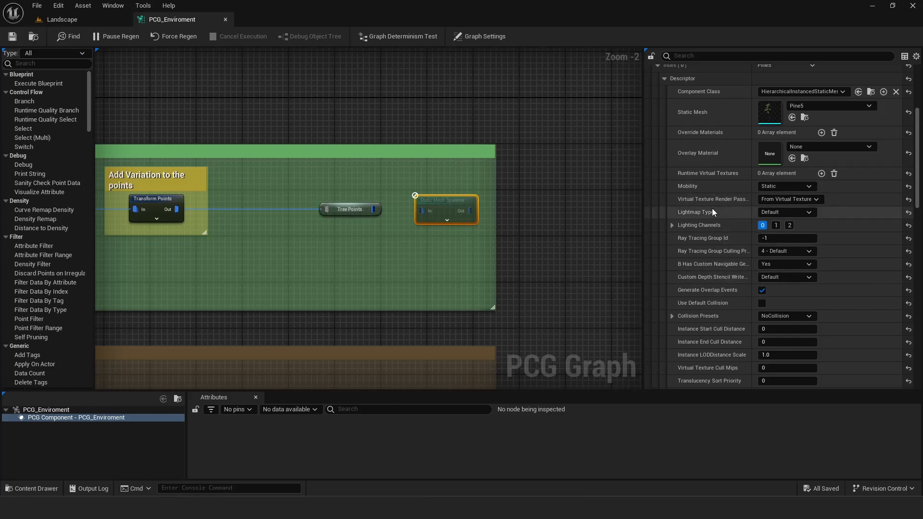
scroll(712, 206, down, 2)
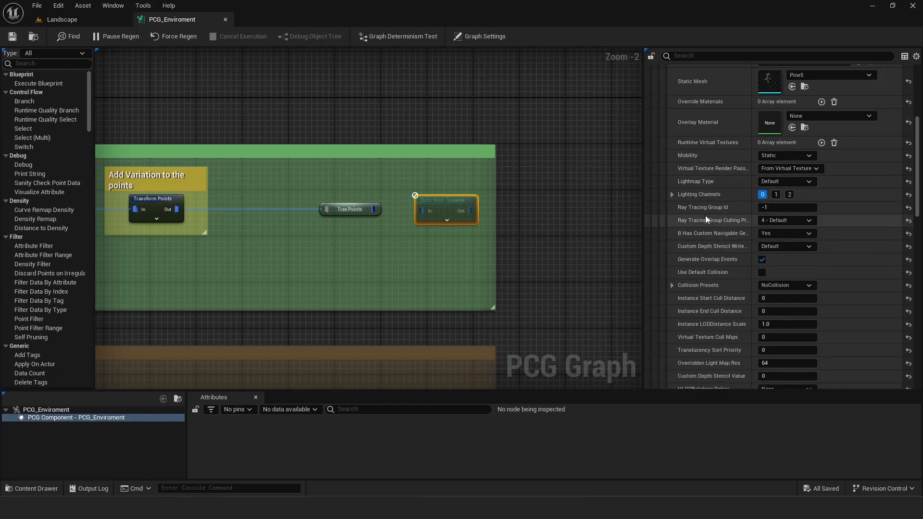
scroll(705, 216, down, 4)
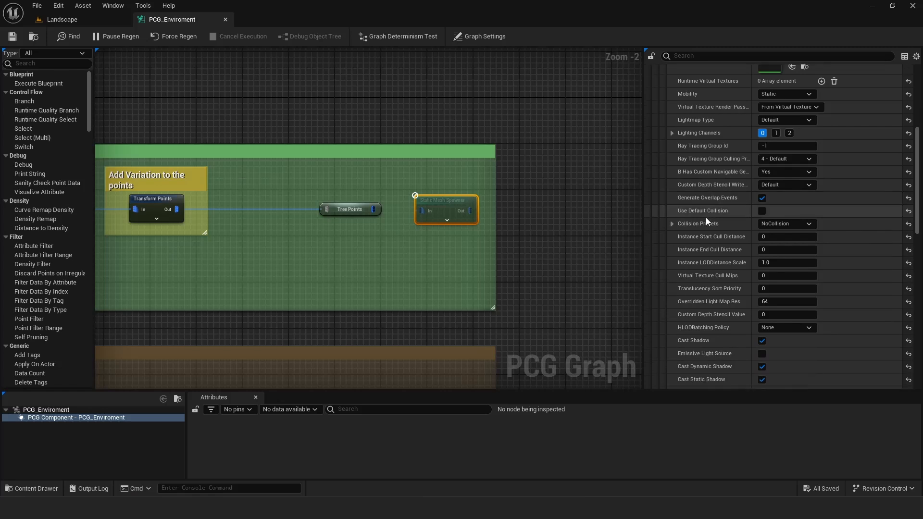
scroll(707, 219, down, 3)
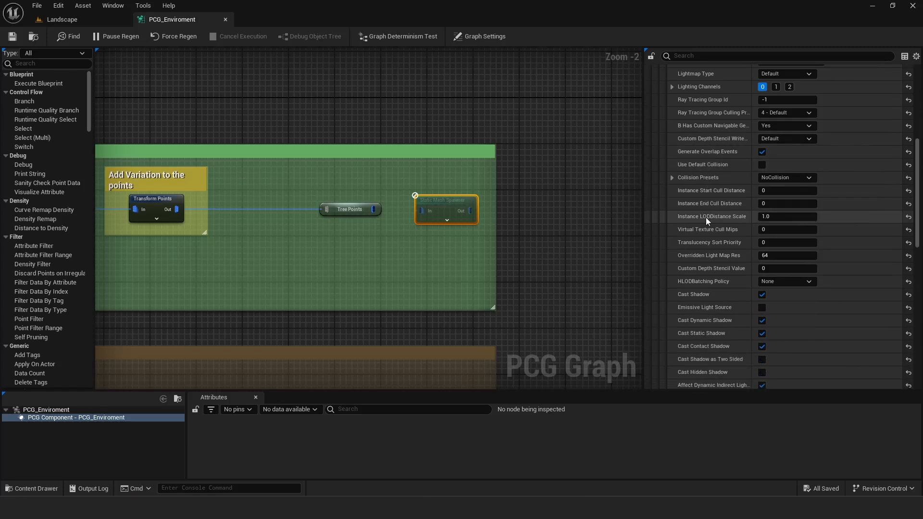
scroll(706, 217, down, 18)
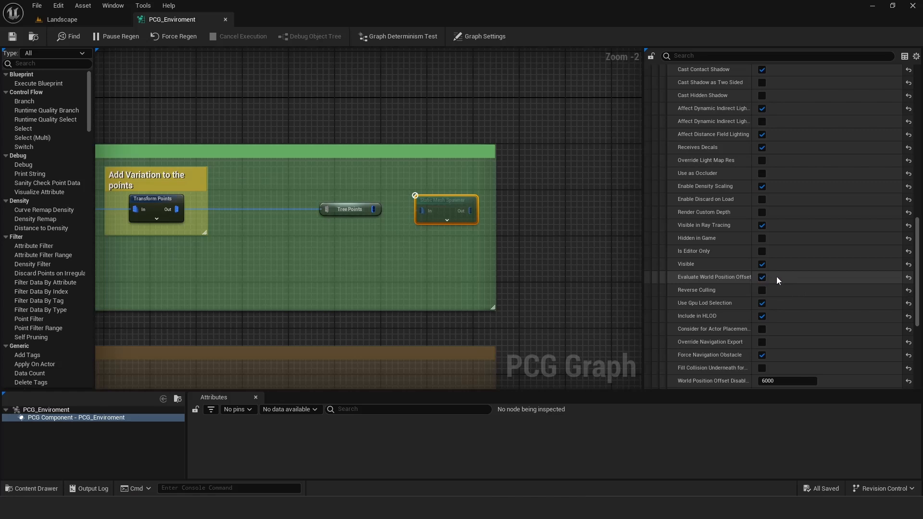
scroll(777, 276, down, 2)
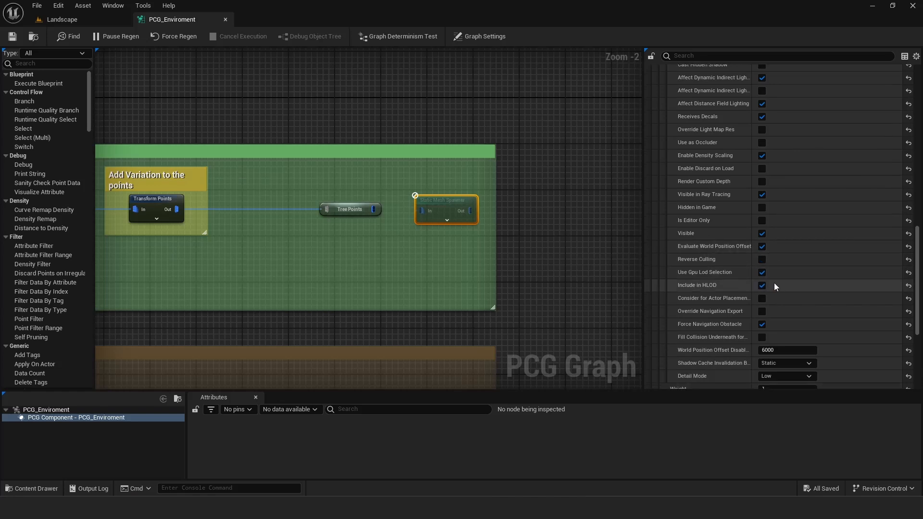
scroll(774, 286, down, 1)
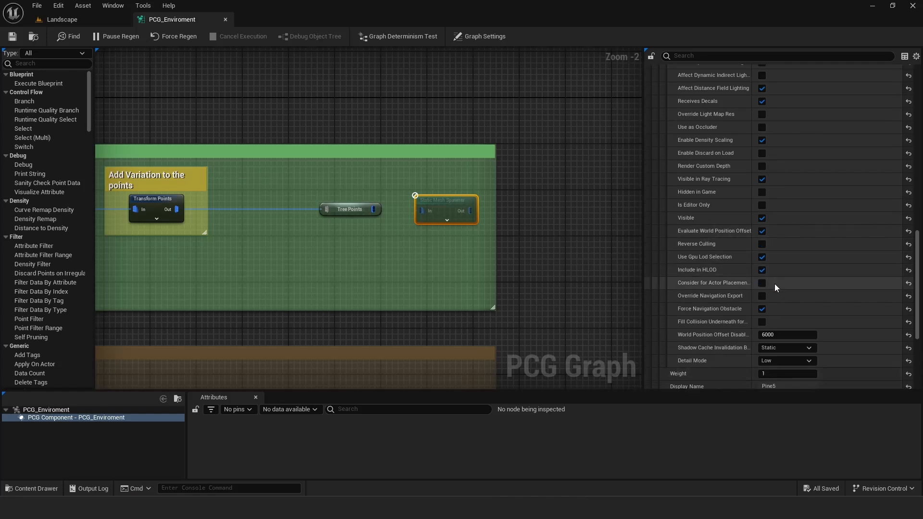
scroll(775, 284, down, 1)
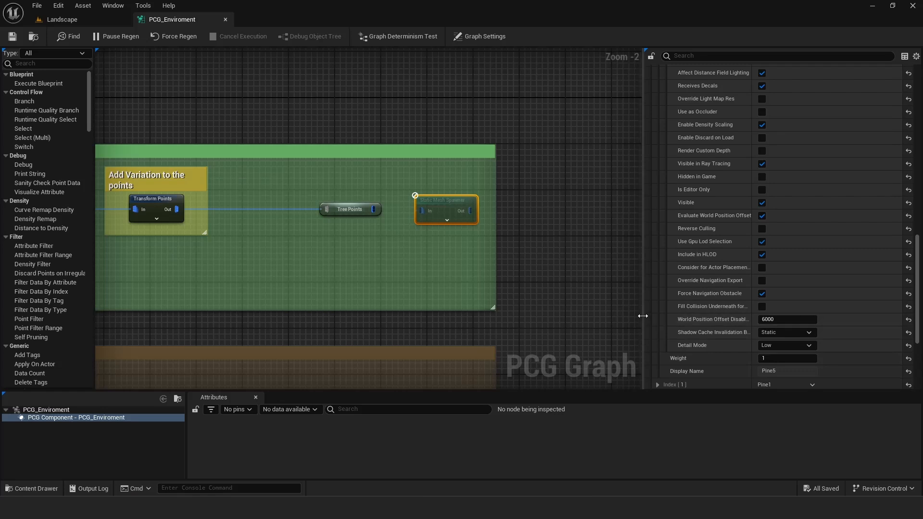
Widen the spawner settings and review the Pine5 entry's Shadow Cache Invalidation Behavior options and instance cull distances.
drag(643, 316, 572, 317)
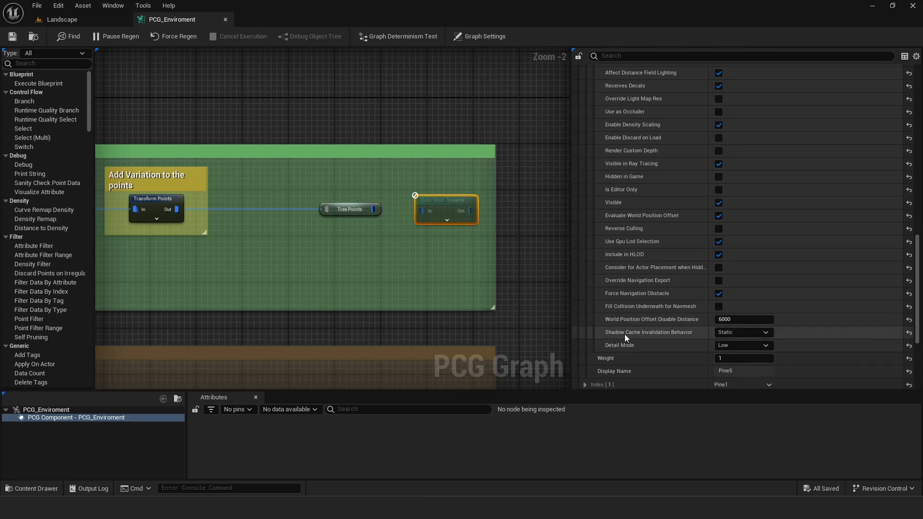
click(768, 332)
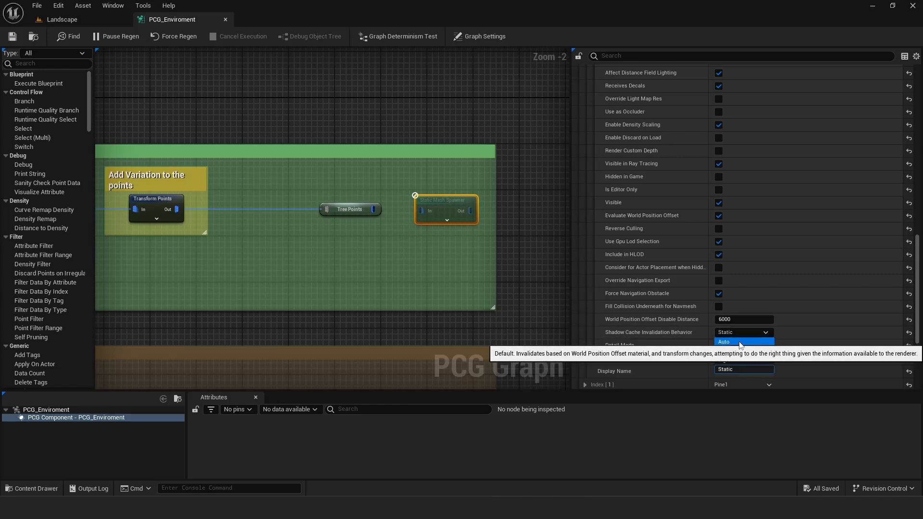
click(784, 333)
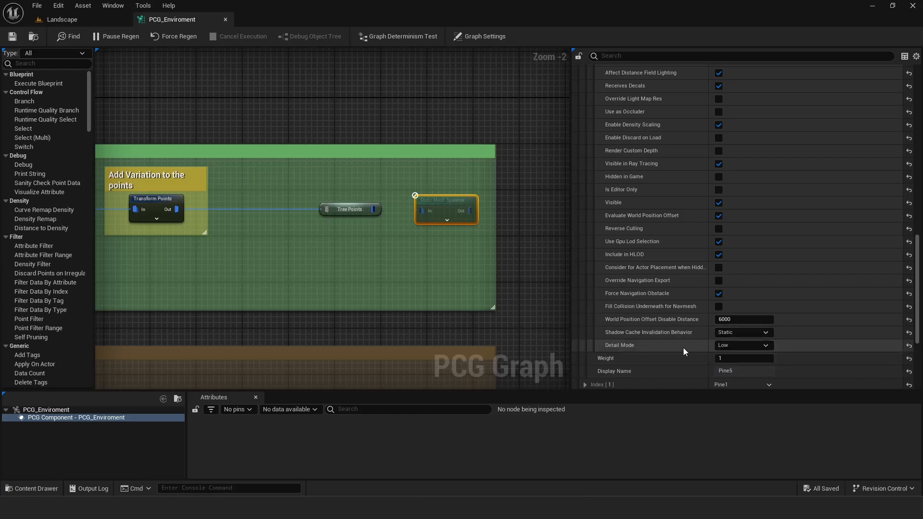
scroll(682, 342, up, 10)
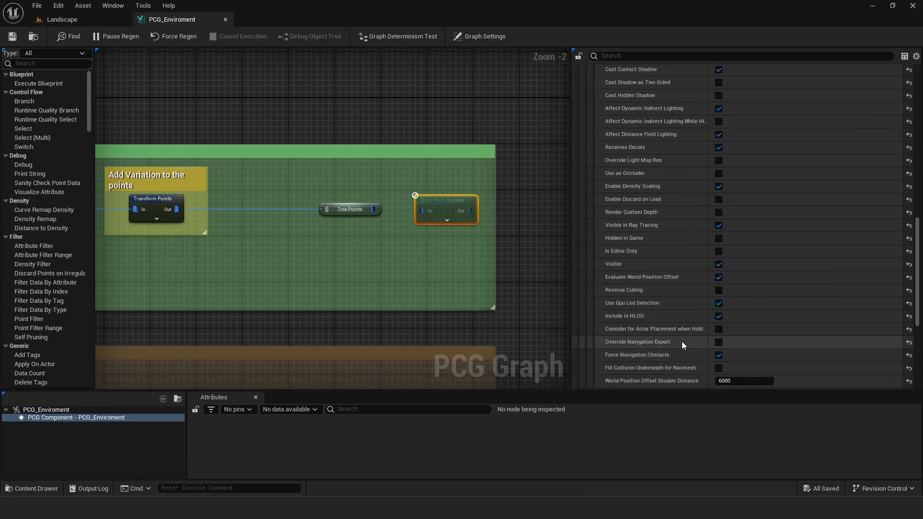
scroll(682, 338, up, 5)
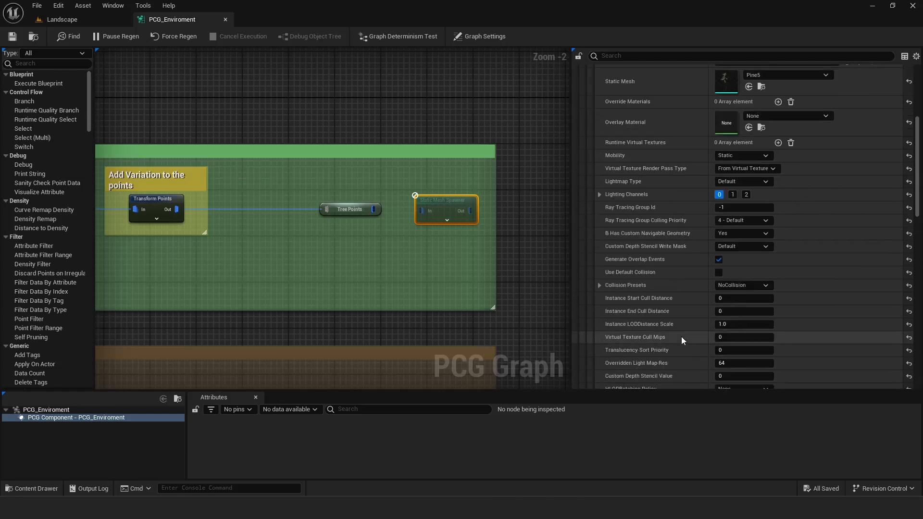
scroll(682, 338, down, 2)
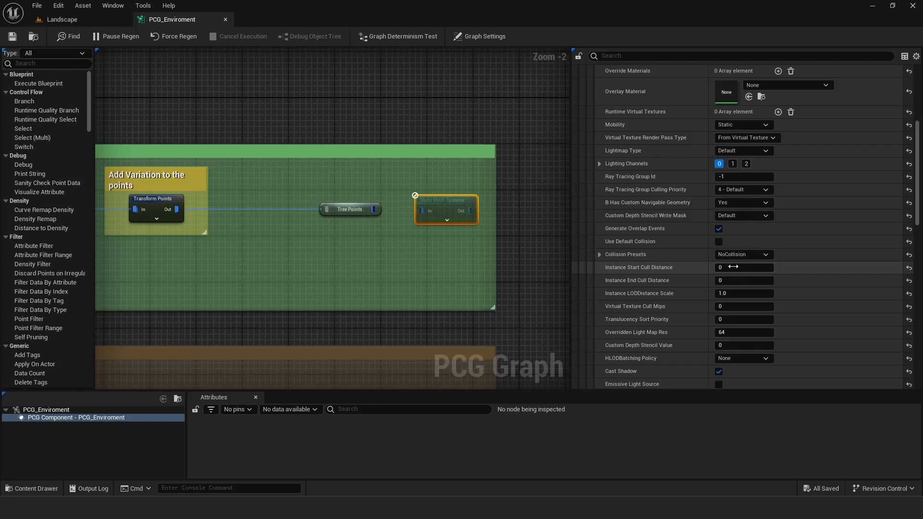
Review the Pine5 entry's remaining descriptor settings, collapse the descriptor, and expand the Pine1 and Pine3 mesh entries to compare weights.
right_drag(445, 223, 429, 247)
right_drag(436, 154, 400, 271)
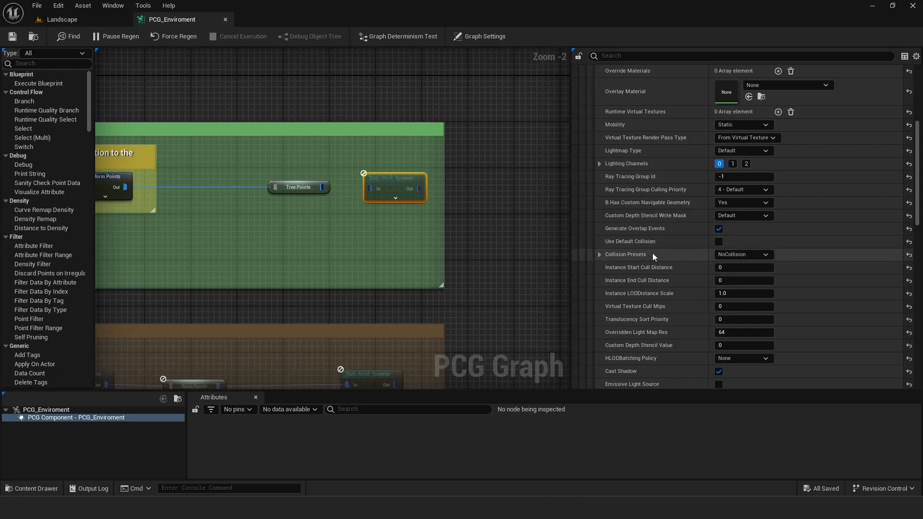
scroll(648, 257, down, 5)
scroll(648, 259, down, 6)
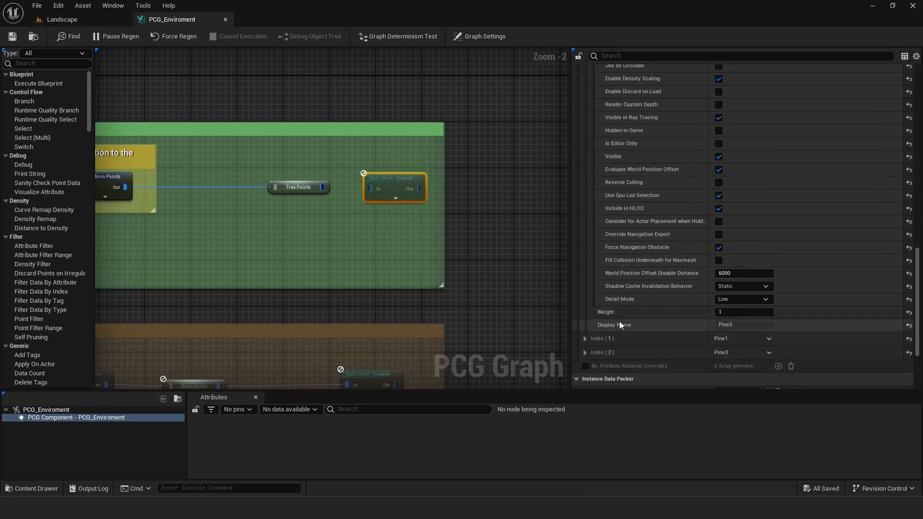
scroll(645, 226, up, 9)
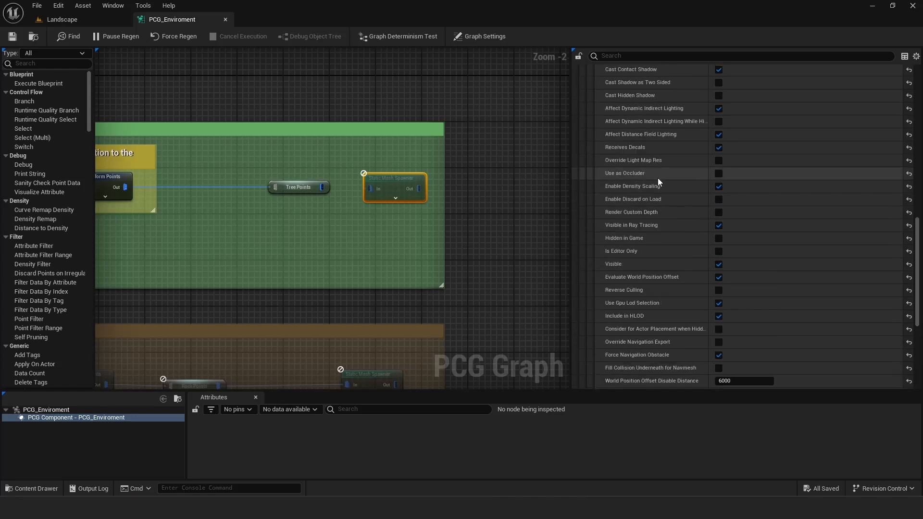
scroll(620, 199, up, 5)
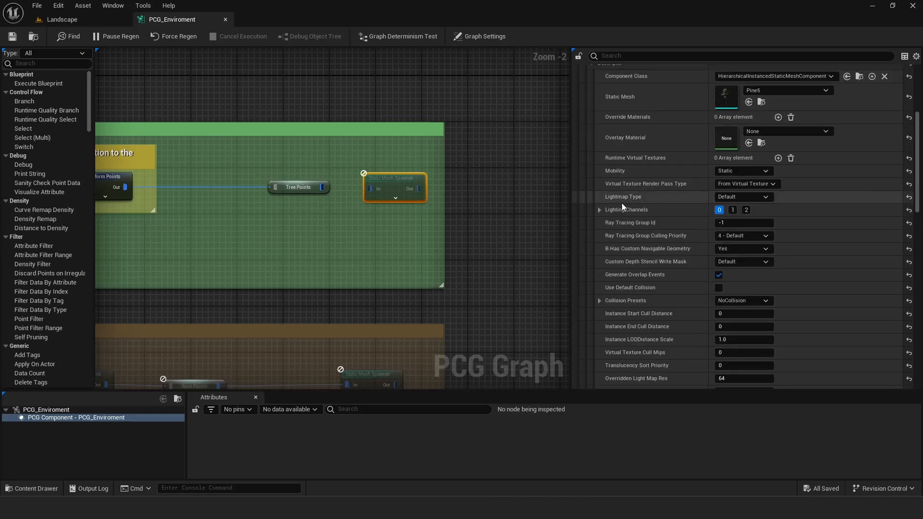
click(592, 155)
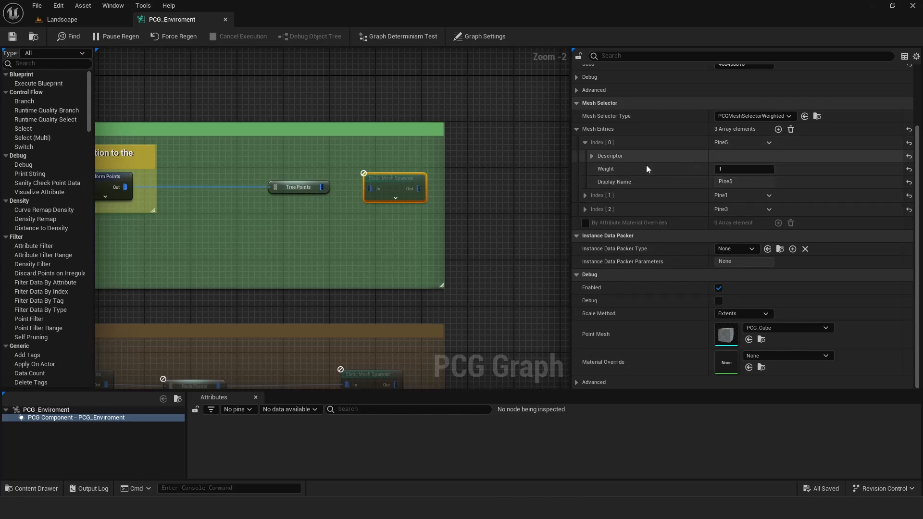
click(585, 196)
click(585, 248)
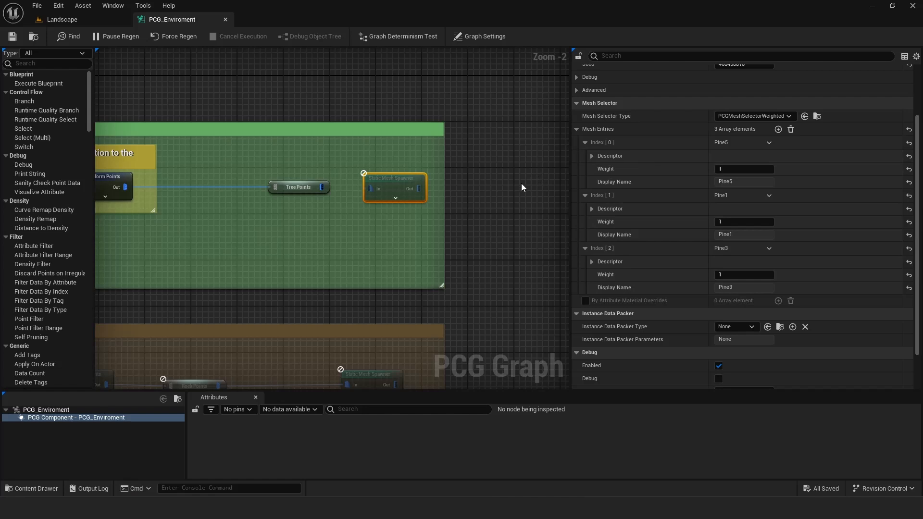
Connect the Tree Points output to the Static Mesh Spawner input in the Tree Points group and save all files.
right_drag(390, 209, 438, 187)
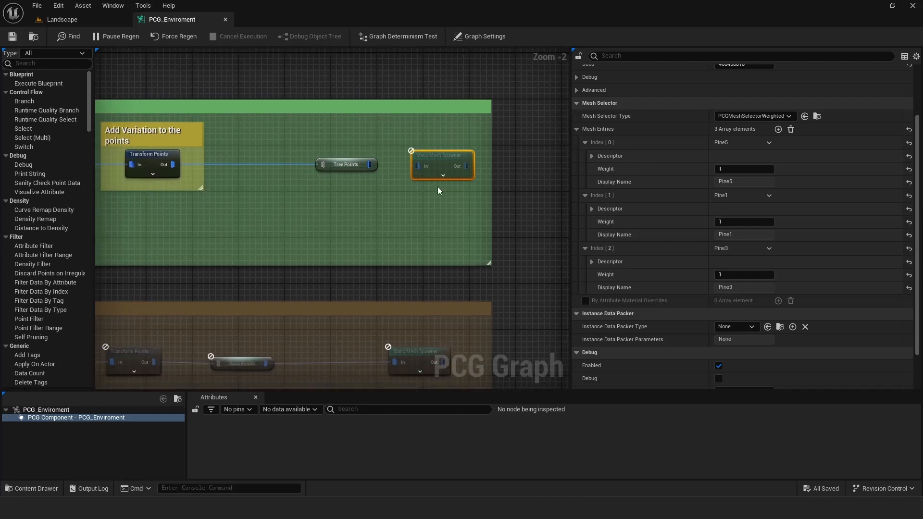
drag(369, 165, 418, 166)
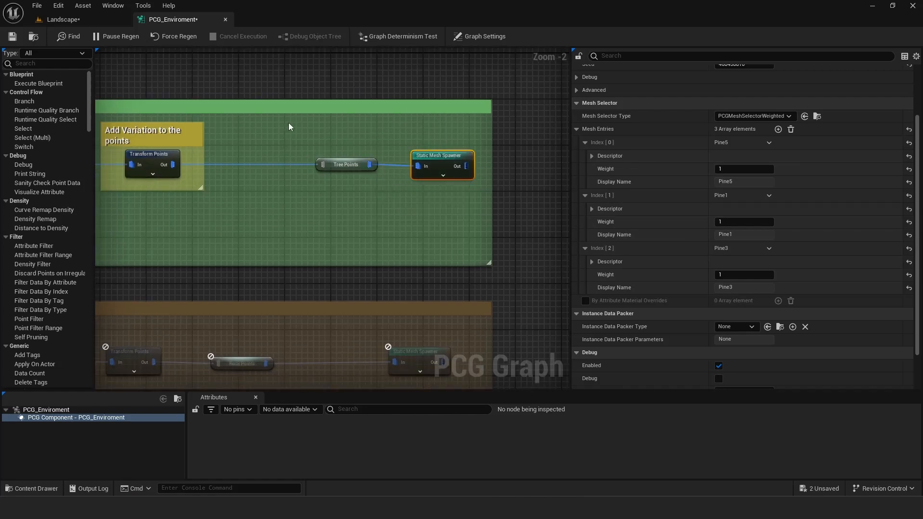
right_drag(289, 127, 346, 120)
click(13, 36)
click(37, 5)
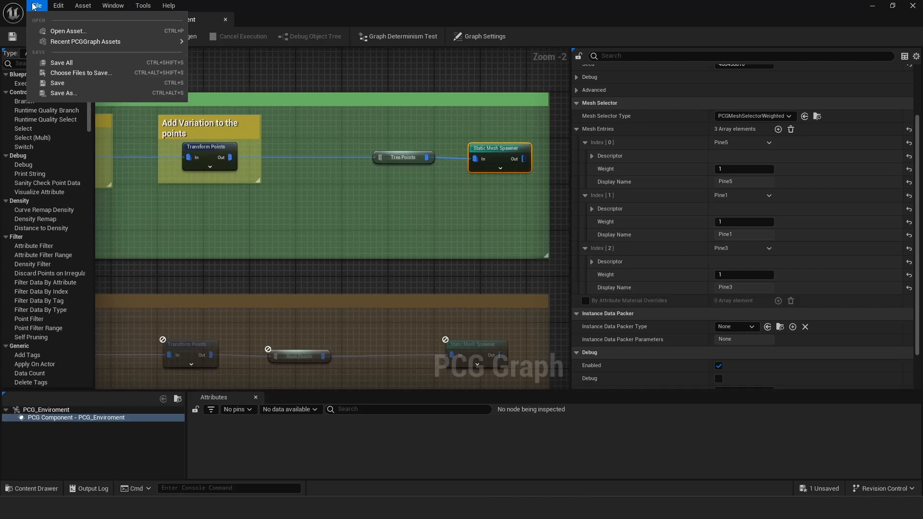
click(65, 63)
Switch to the Landscape level and fly around the spawned pine trees near the cliff and dirt path, from close up and above.
click(78, 26)
right_drag(289, 231, 202, 260)
key(w)
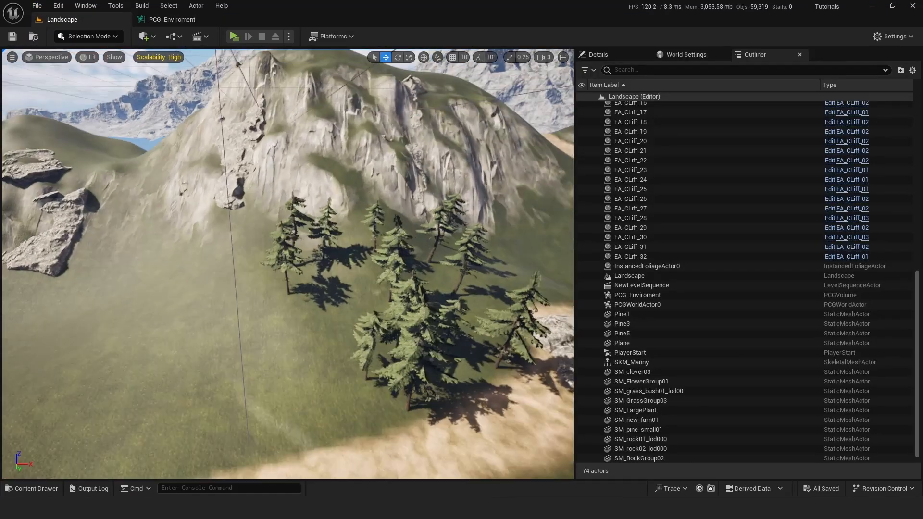
right_drag(332, 325, 399, 332)
key(s)
key(d)
right_drag(242, 301, 332, 293)
key(w)
key(a)
key(s)
key(s)
right_drag(249, 271, 299, 233)
key(a)
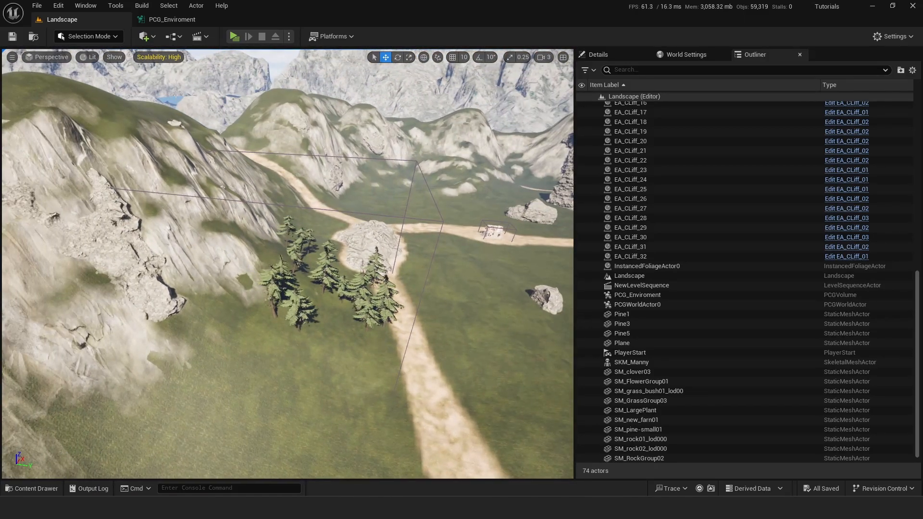
Check the PCG_Enviroment graph briefly, then view the sample pines, rocks and small plants on the Landscape level's white plane.
click(172, 19)
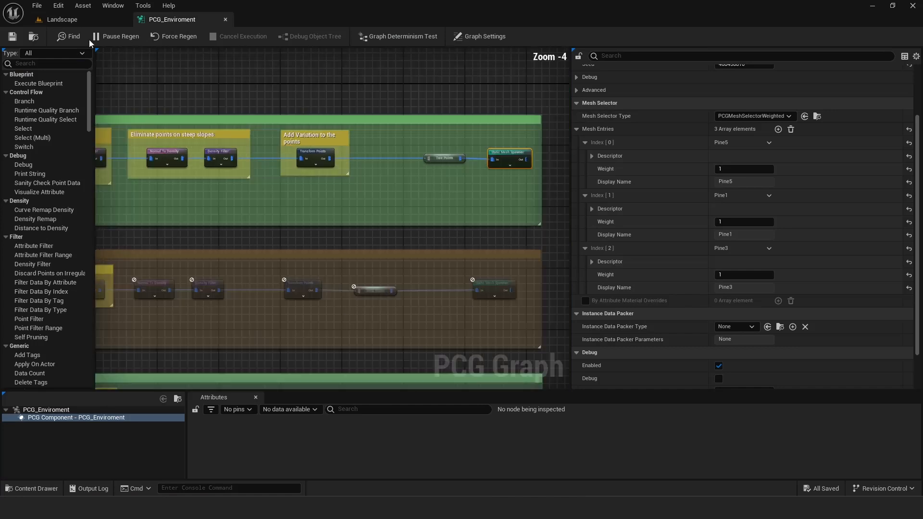
click(76, 21)
key(w)
right_drag(202, 202, 370, 178)
key(w)
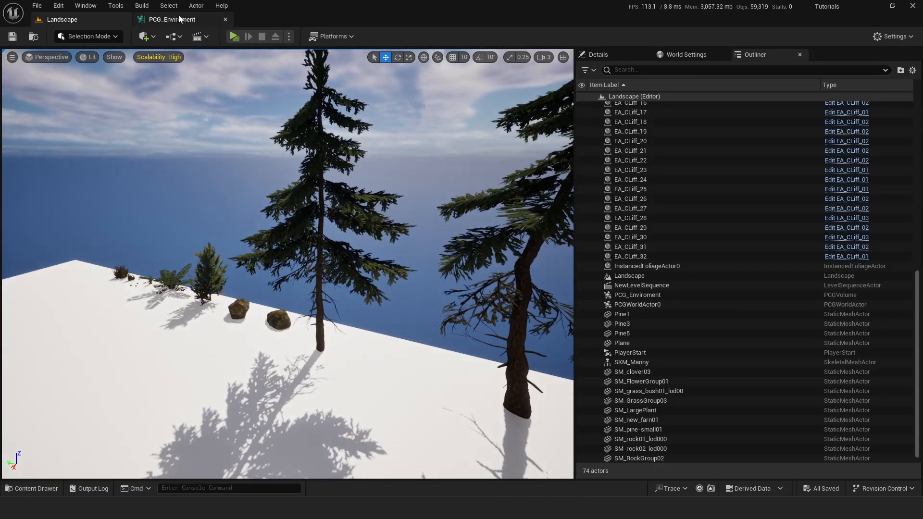
Return to the PCG_Enviroment graph and examine the Get Landscape Data node, its link to the Tree Points group, and the disabled Rock Points group.
click(179, 19)
right_drag(367, 226, 435, 180)
right_drag(295, 171, 257, 209)
scroll(264, 199, up, 1)
right_drag(272, 168, 281, 220)
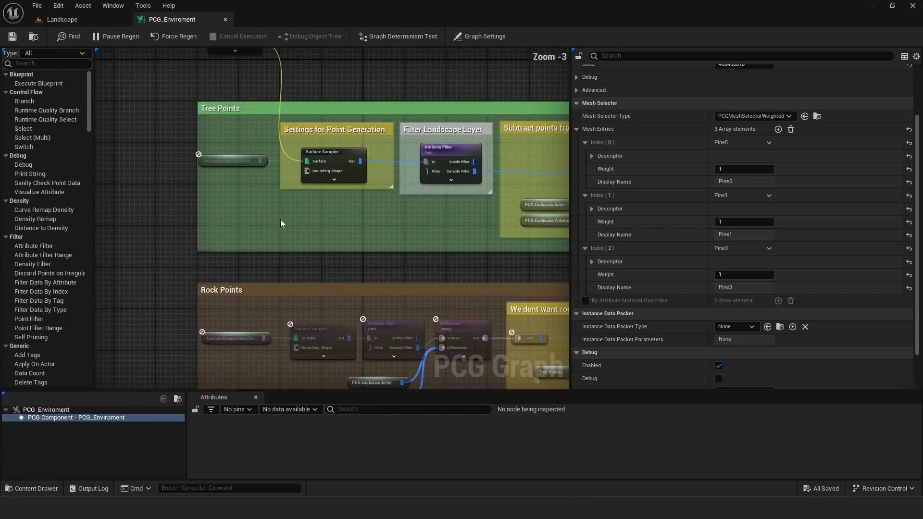
right_drag(314, 277, 302, 179)
right_drag(279, 290, 303, 352)
right_drag(293, 150, 302, 370)
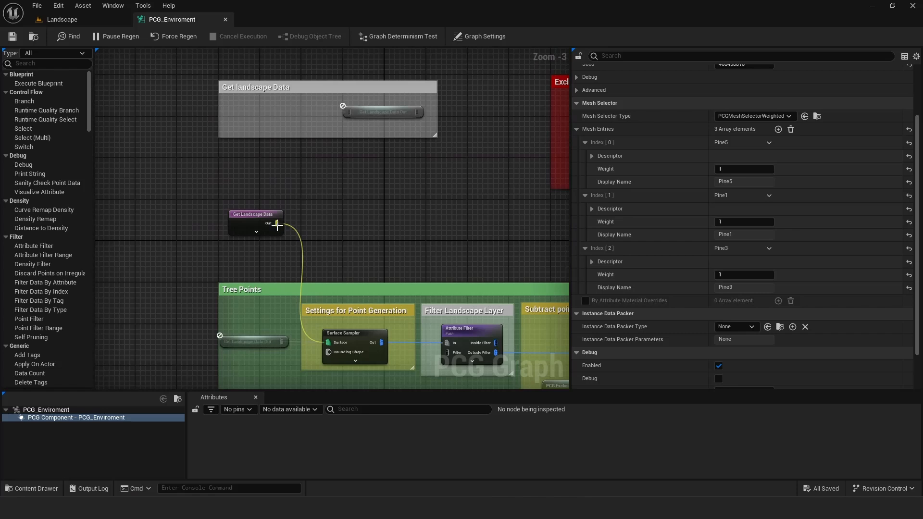
right_drag(331, 263, 331, 135)
right_drag(374, 293, 322, 168)
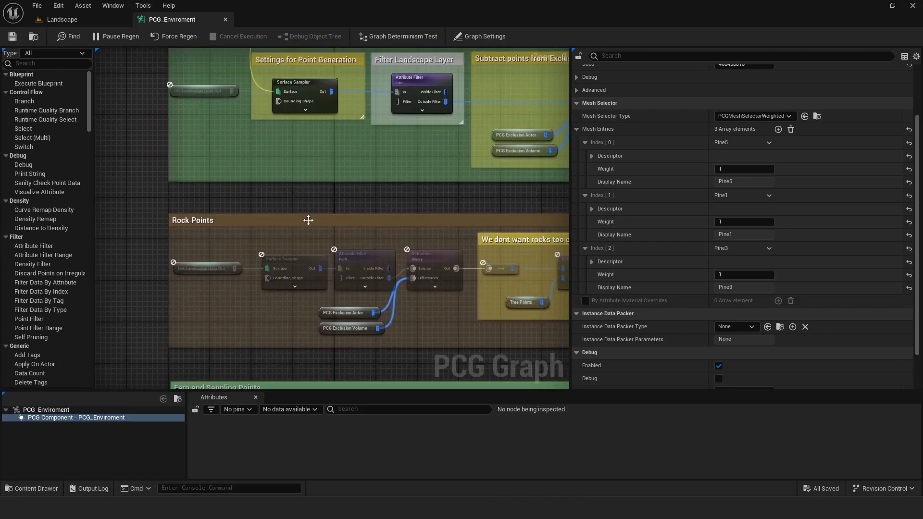
Move the Get Landscape Data node into the Get landscape Data comment box and connect it to the Get Landscape Data Out reroute.
right_drag(243, 82, 267, 280)
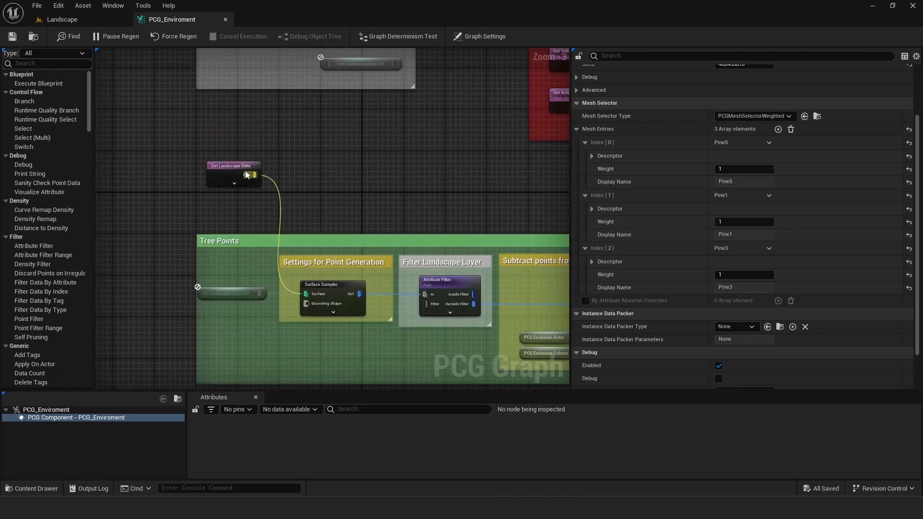
drag(230, 168, 223, 52)
right_drag(293, 86, 292, 142)
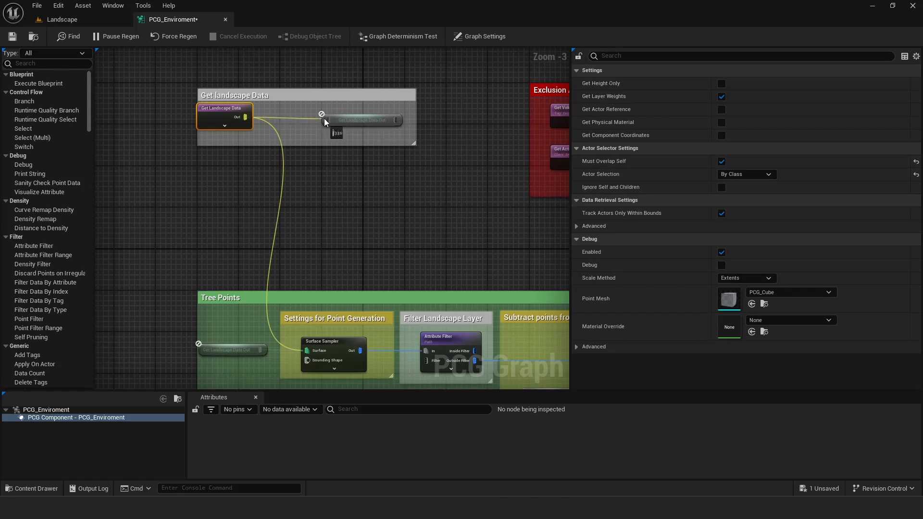
Break all links on the Tree Points Surface Sampler's Surface input and reconnect it to the group's Get Landscape Data Out reroute.
right_click(305, 355)
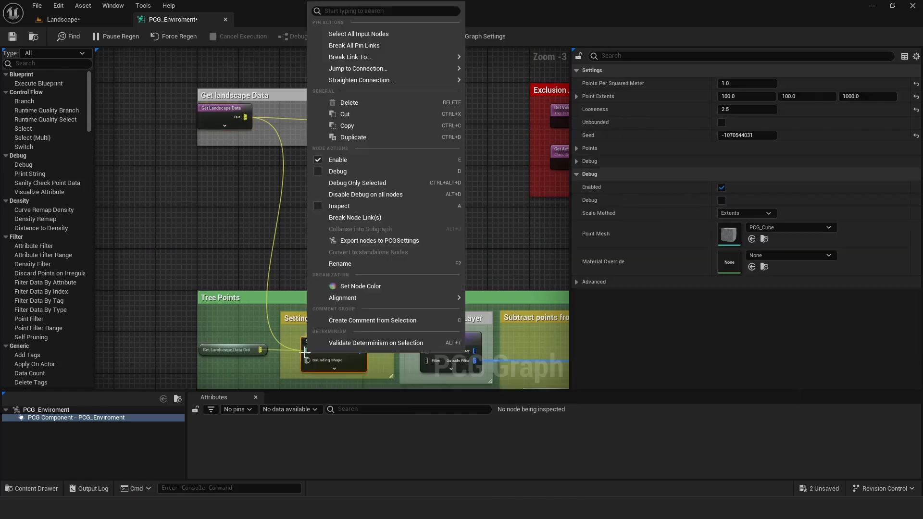
click(370, 45)
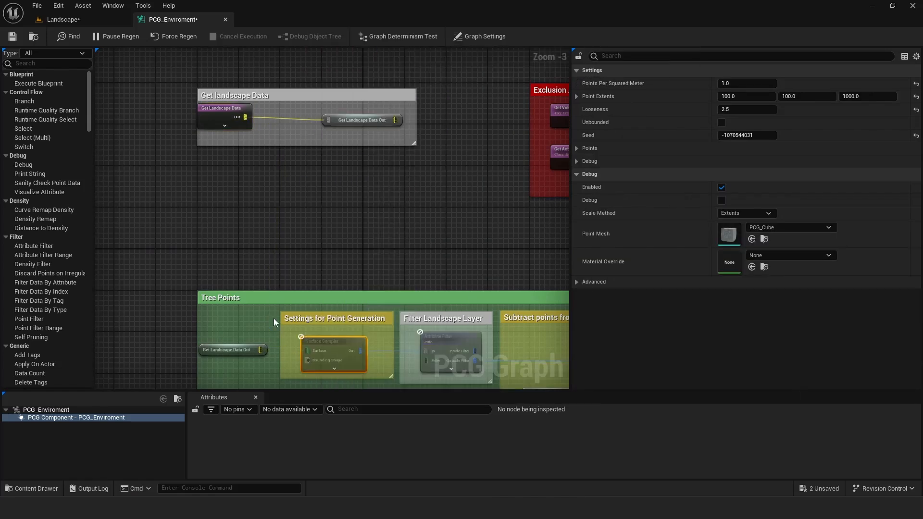
drag(314, 352, 313, 352)
Break the links between Get Landscape Data Out and the Surface Samplers in both Fern and Sappling Points rows.
right_drag(295, 268, 295, 126)
right_drag(313, 313, 297, 118)
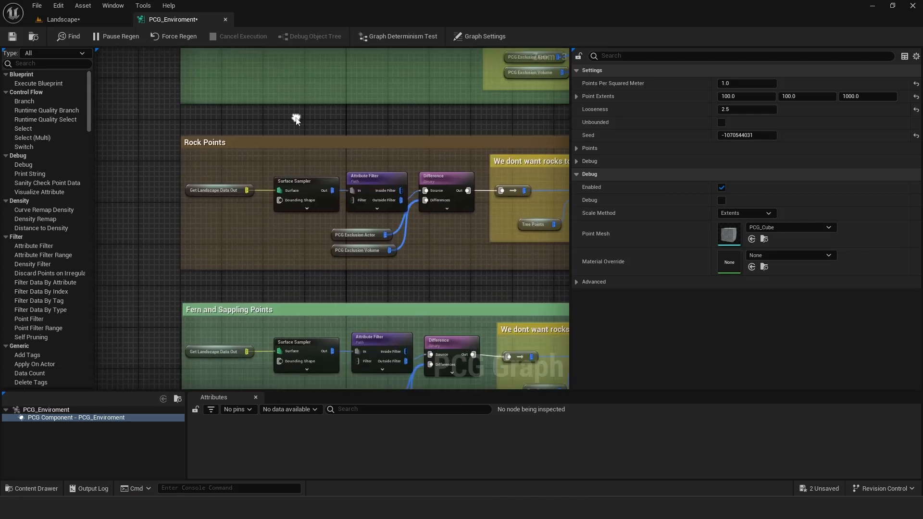
right_drag(242, 300, 254, 168)
right_click(263, 217)
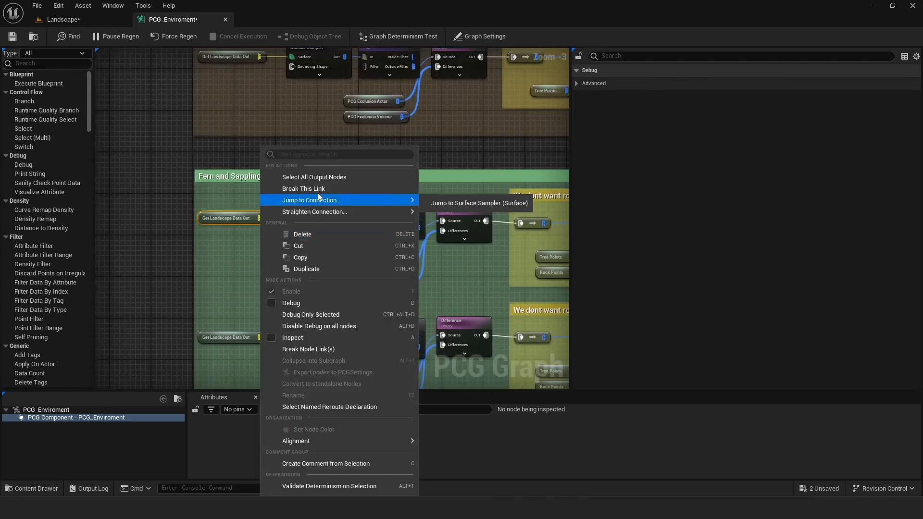
click(308, 186)
right_drag(261, 342, 267, 257)
right_click(264, 252)
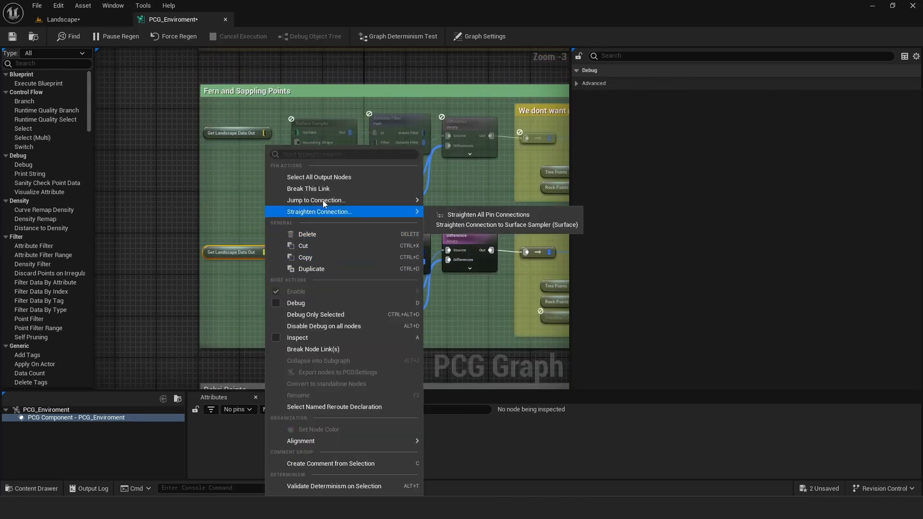
click(310, 189)
Break the Get Landscape Data Out links to the Surface Samplers in the Debri Points, Grass Points and Flower Points groups.
right_drag(273, 385, 287, 221)
right_click(283, 274)
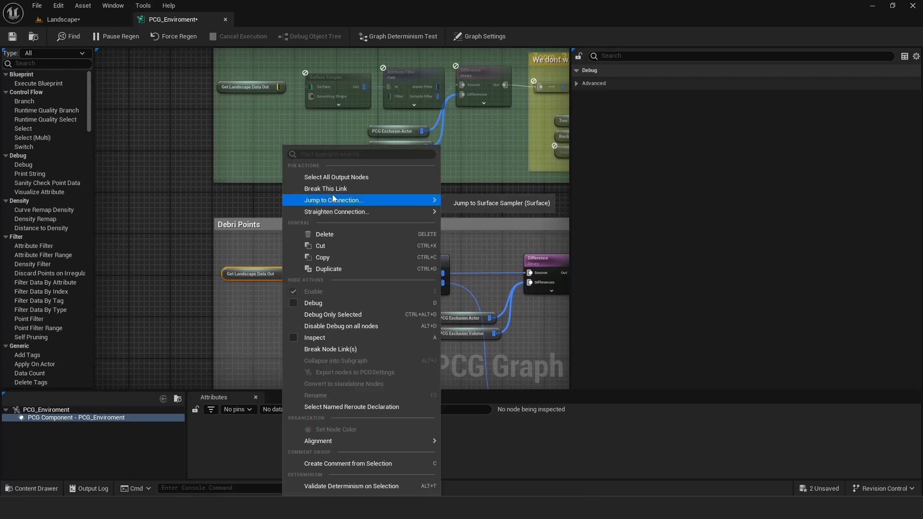
click(312, 188)
right_drag(283, 356, 285, 203)
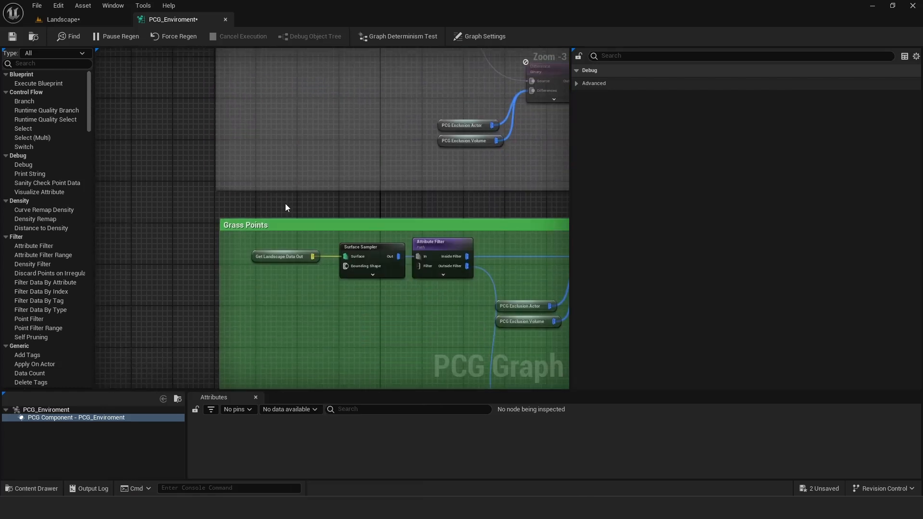
right_click(312, 257)
click(369, 191)
right_drag(313, 306, 313, 118)
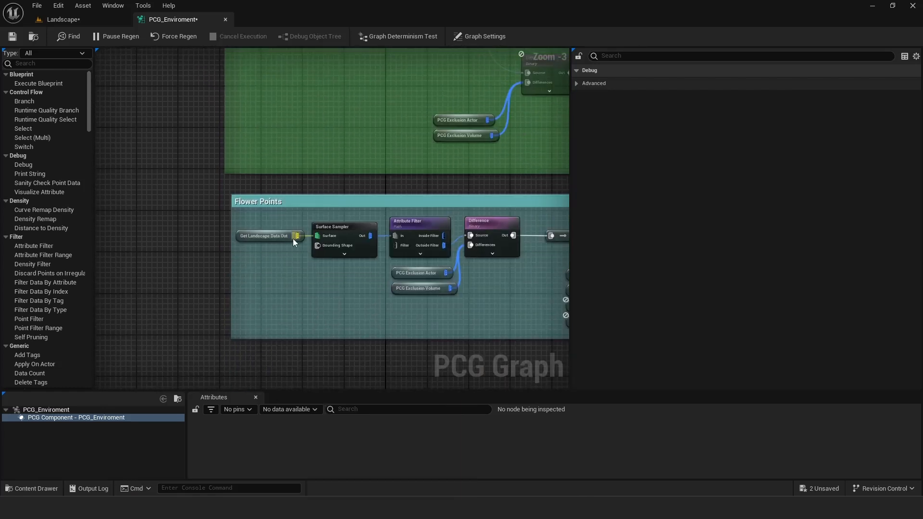
right_click(296, 236)
click(361, 187)
Save all modified packages, including the PCG graph and the landscape level.
mouse_move(266, 192)
right_down()
mouse_move(302, 369)
mouse_move(277, 375)
right_up()
right_drag(280, 181, 280, 373)
mouse_move(280, 192)
right_down()
mouse_move(279, 365)
mouse_move(266, 348)
right_up()
right_drag(263, 205, 258, 317)
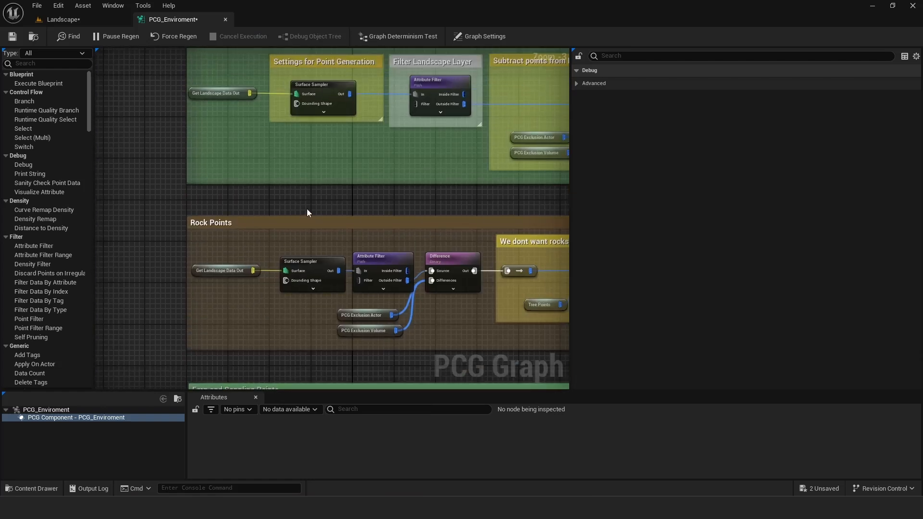
click(36, 5)
click(59, 62)
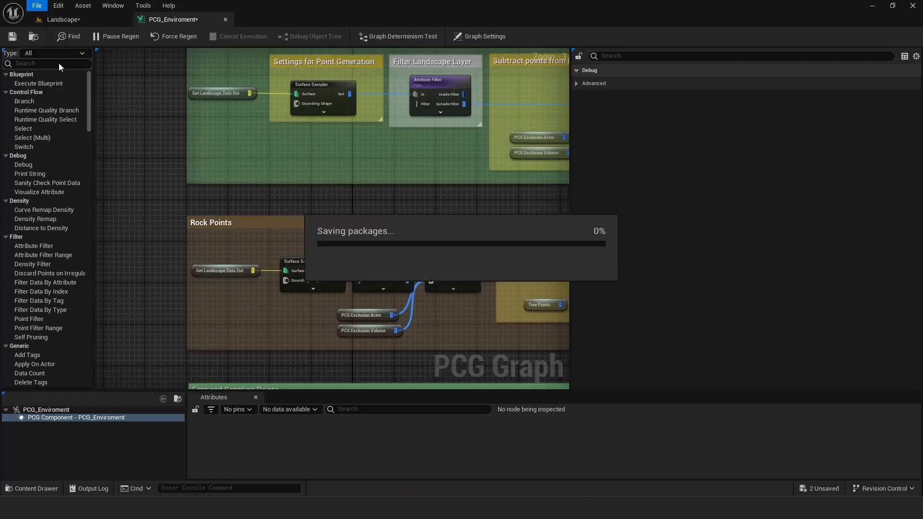
Enable debug on the Rock Points Surface Sampler and inspect its generated points in the Landscape level.
right_drag(331, 177, 265, 174)
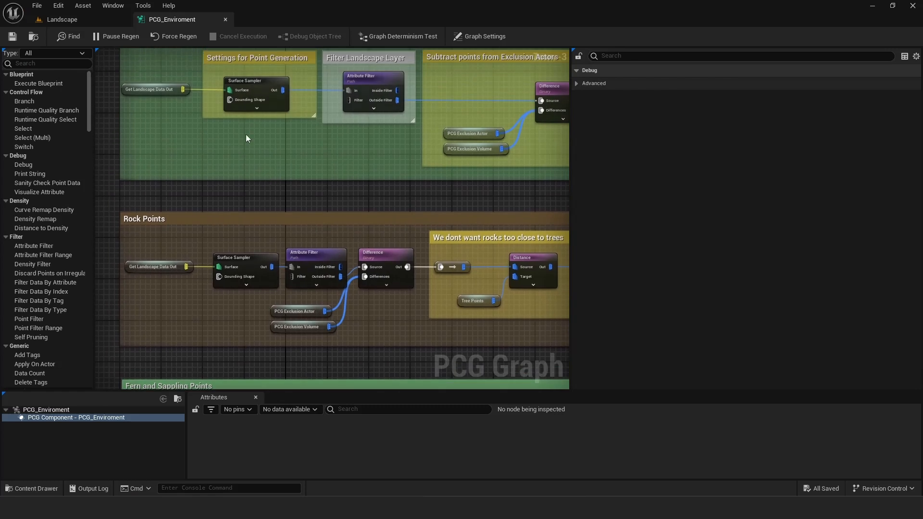
right_drag(329, 191, 278, 191)
click(230, 253)
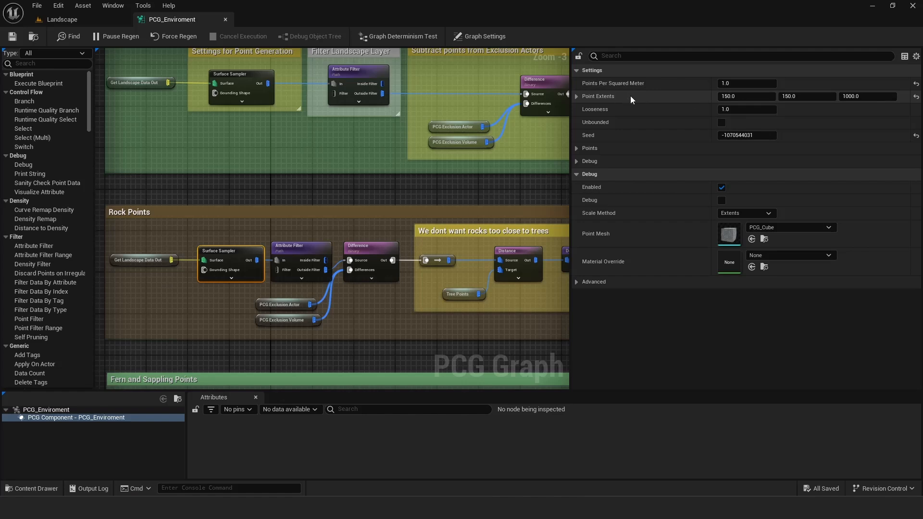
click(62, 20)
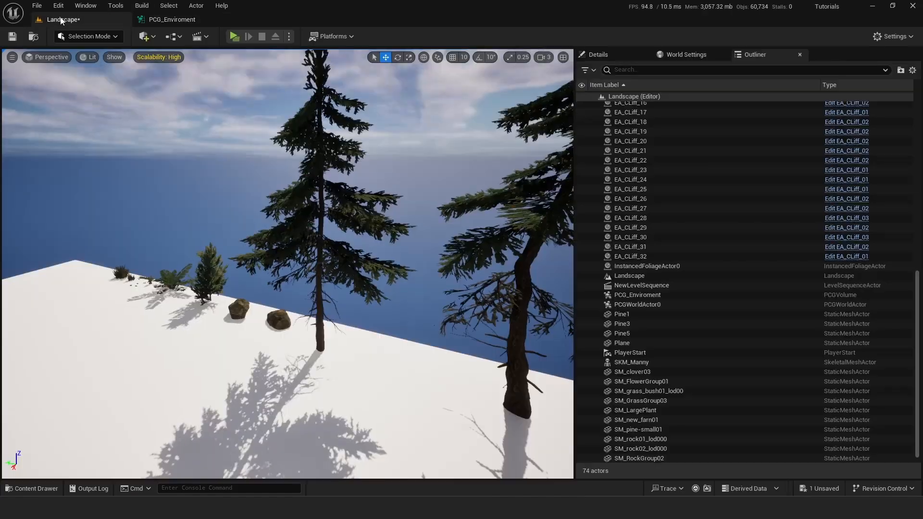
right_drag(288, 264, 388, 255)
key(w)
right_drag(243, 66, 246, 133)
key(s)
Set the Z value of the Rock Points Surface Sampler's Point Extents to 150 and save the PCG graph.
click(169, 21)
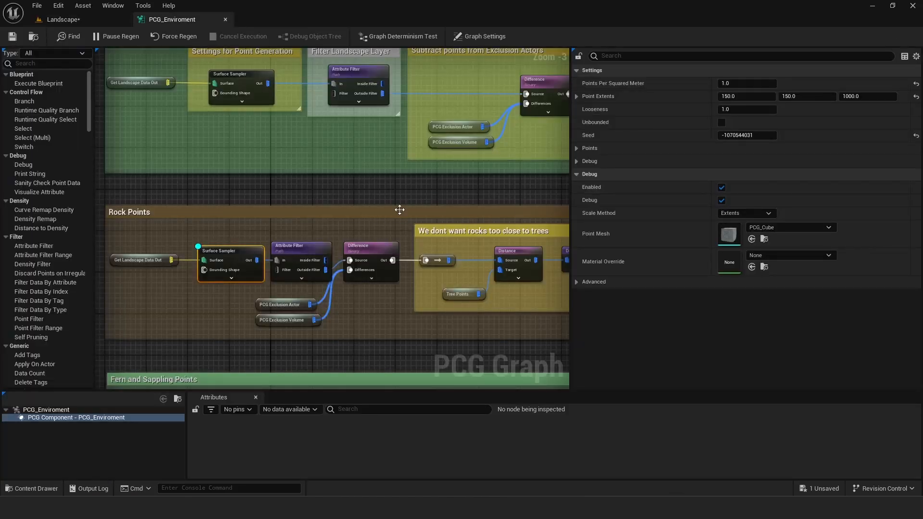
click(863, 97)
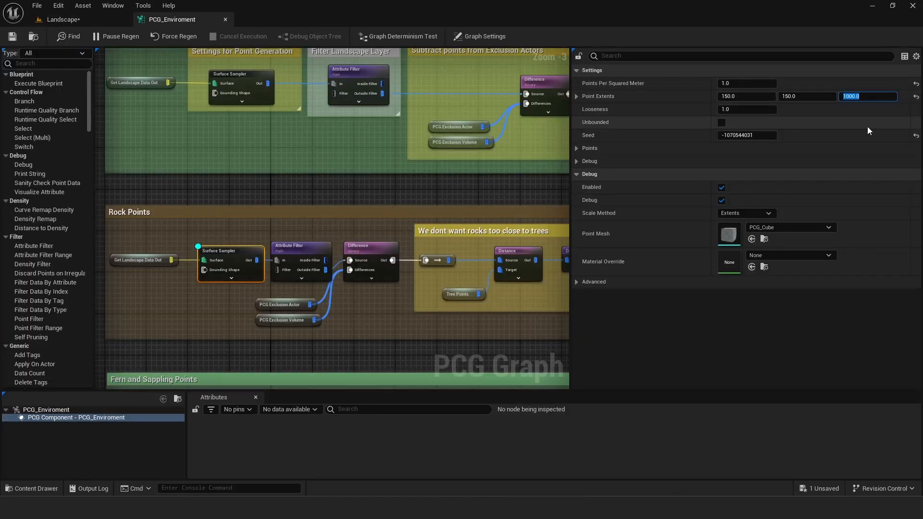
text(150)
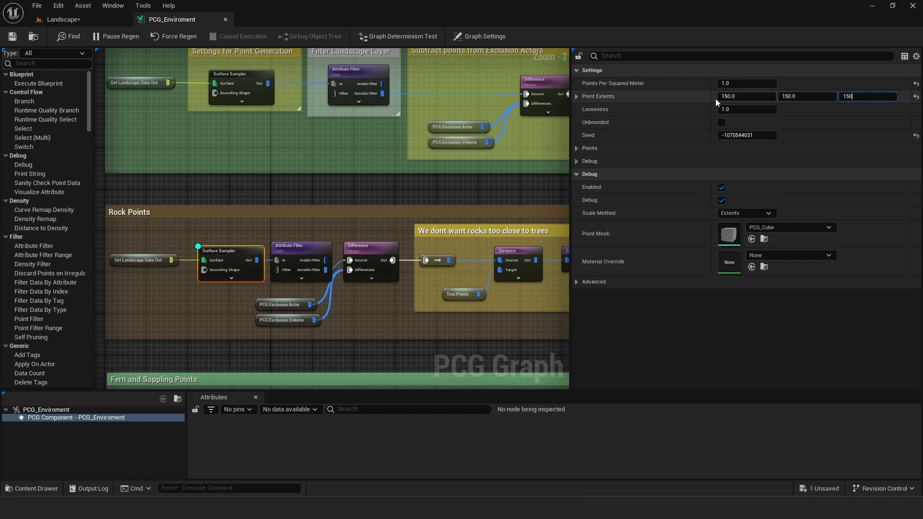
key(Return)
click(12, 36)
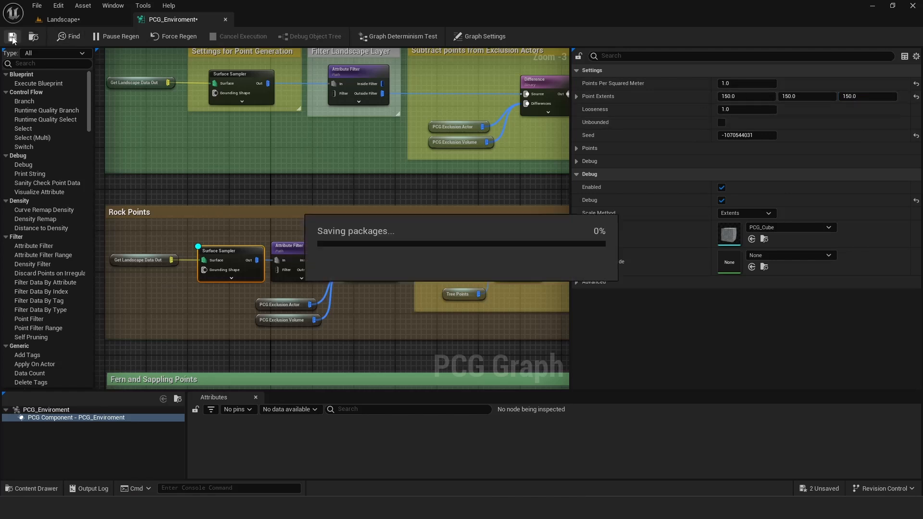
Inspect the resized debug cubes in the Landscape level and turn off debug on the Rock Points Surface Sampler.
click(63, 19)
right_drag(295, 147, 337, 153)
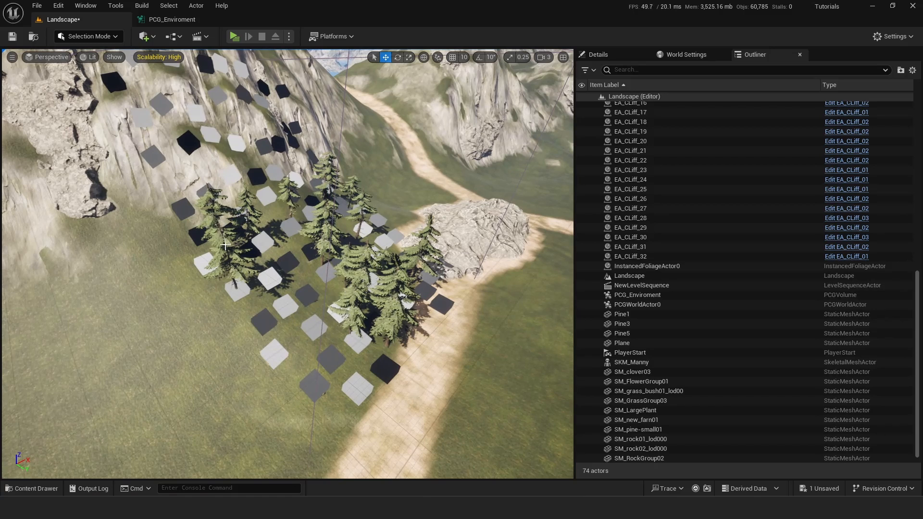
click(173, 19)
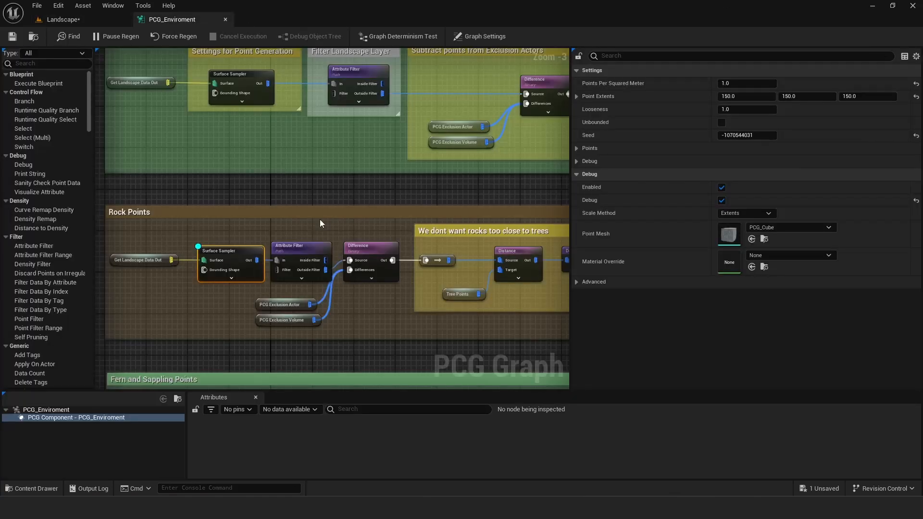
key(d)
Examine the settings of the Tree Points Attribute Filter and the Rock Points Difference node with its exclusion inputs.
click(363, 69)
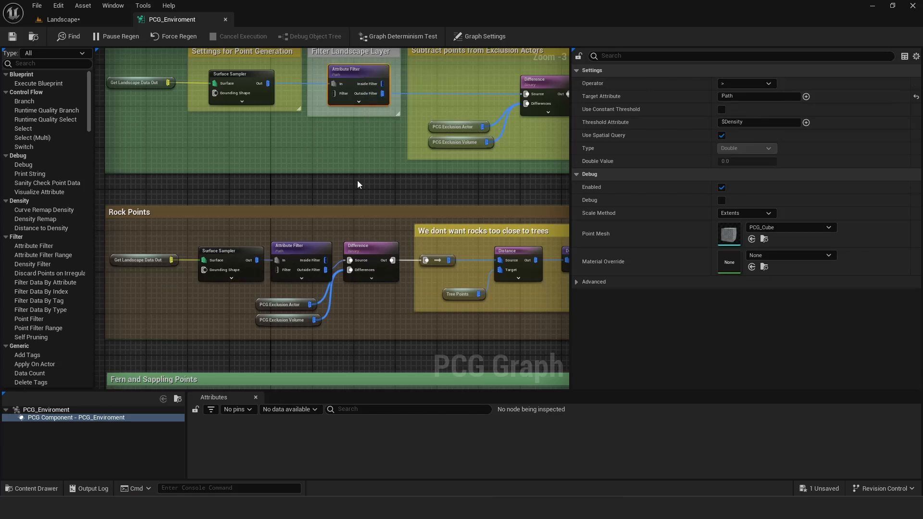
right_drag(357, 180, 314, 167)
click(303, 210)
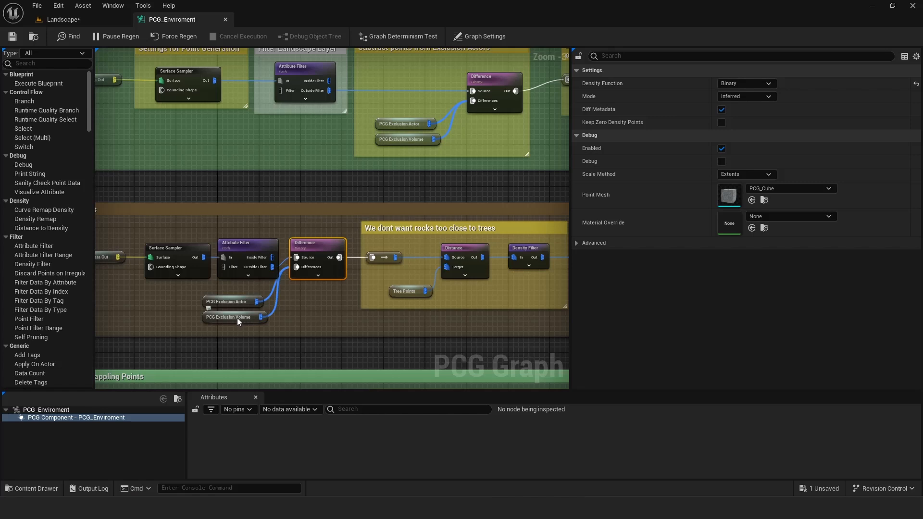
right_drag(469, 114, 393, 130)
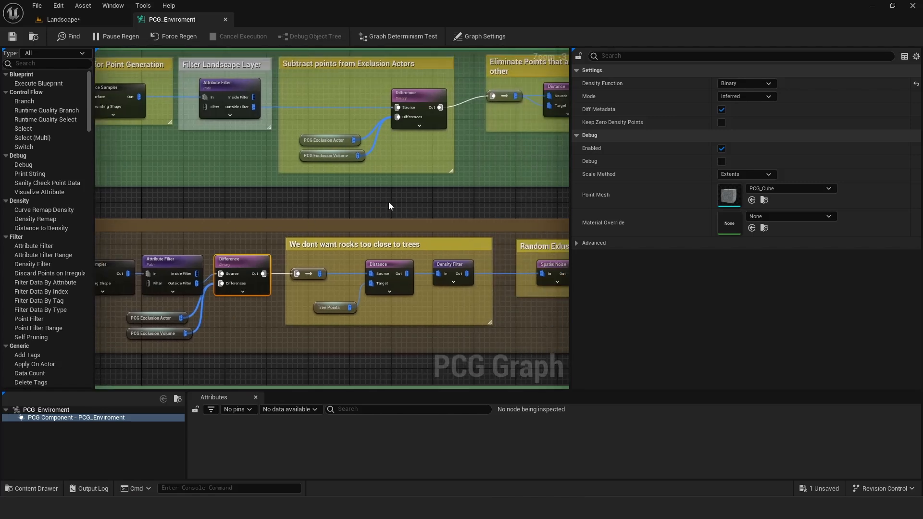
right_drag(389, 203, 334, 185)
right_drag(407, 167, 351, 189)
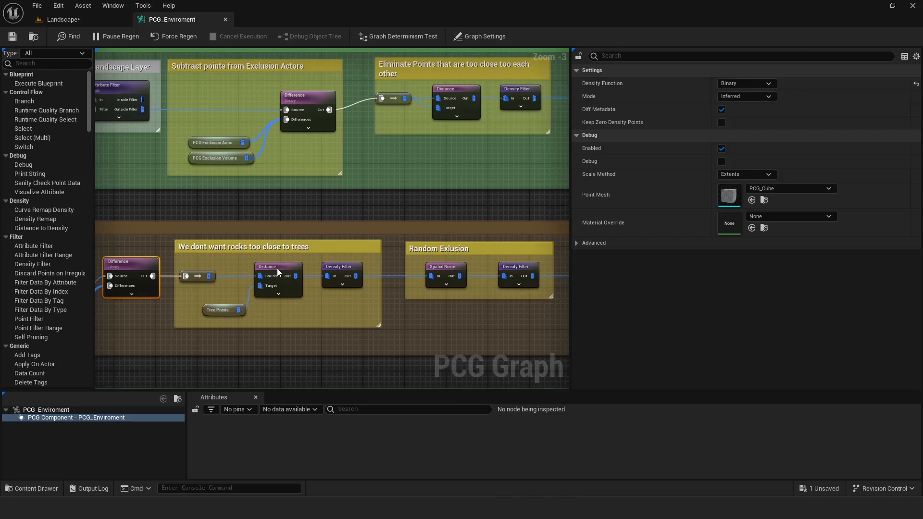
Examine the Distance and Density Filter settings in the group that keeps rocks away from trees.
right_drag(258, 312, 284, 284)
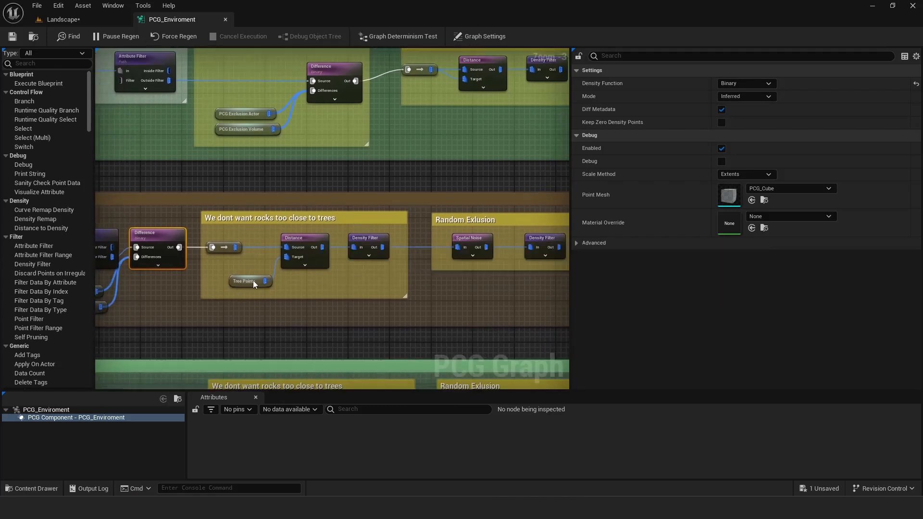
click(300, 240)
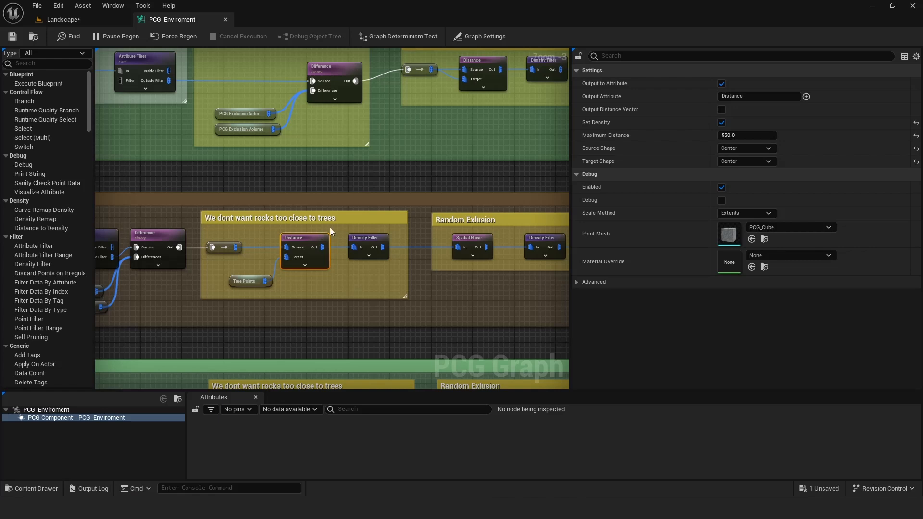
right_drag(331, 235, 310, 230)
click(343, 239)
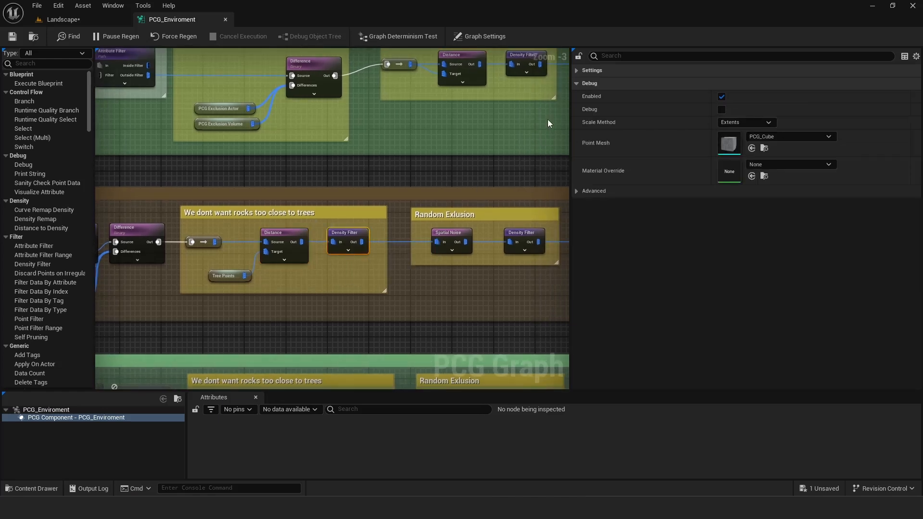
click(578, 71)
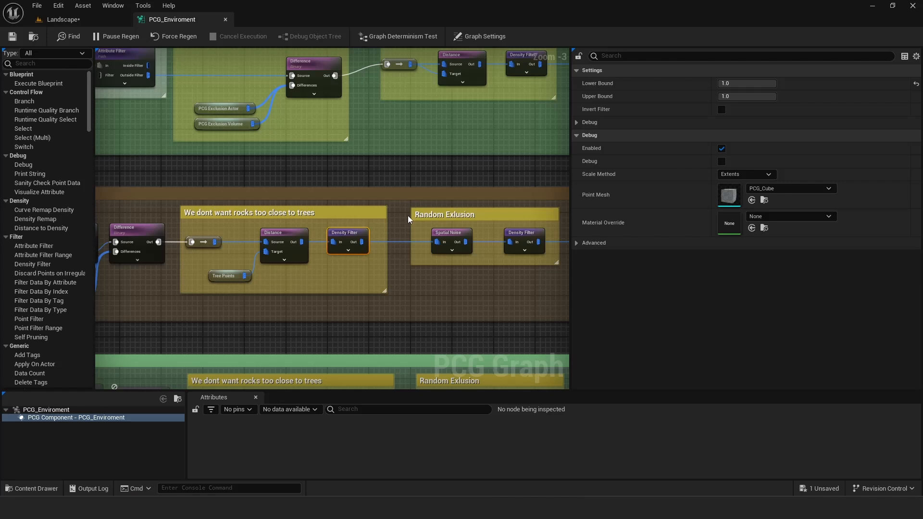
Enable debug on the Spatial Noise node in the Rock Points Random Exlusion group and inspect its points in the Landscape level.
right_drag(408, 215, 292, 220)
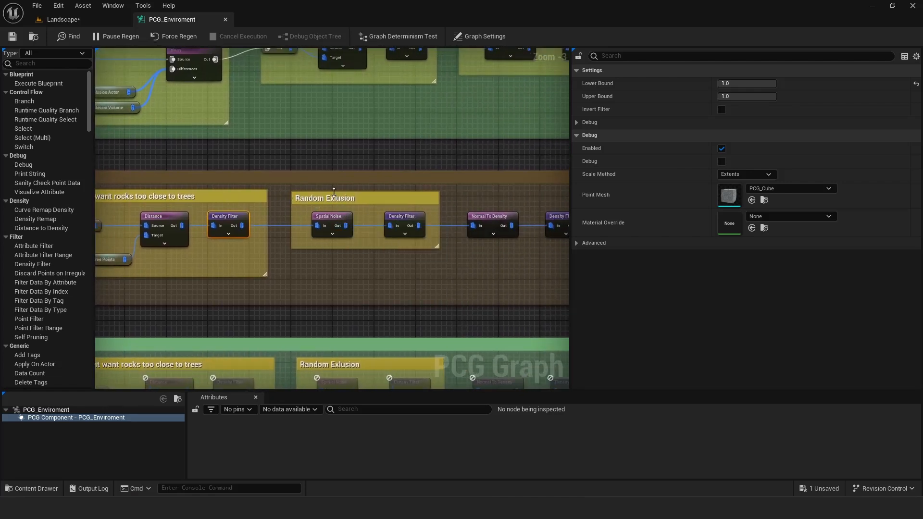
click(333, 226)
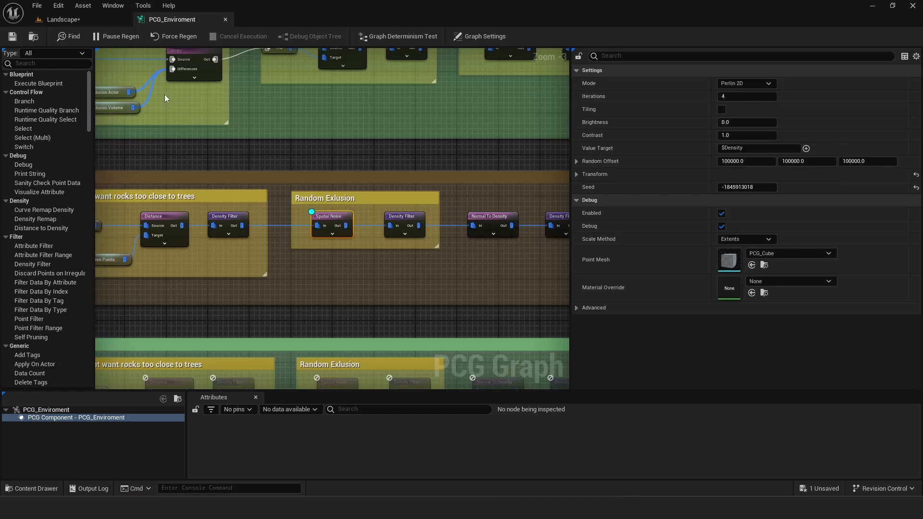
click(62, 20)
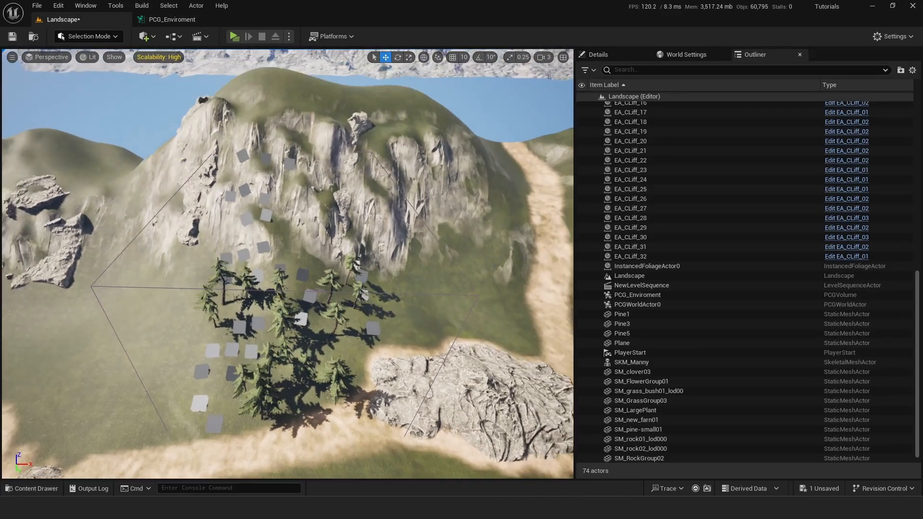
right_drag(339, 297, 363, 306)
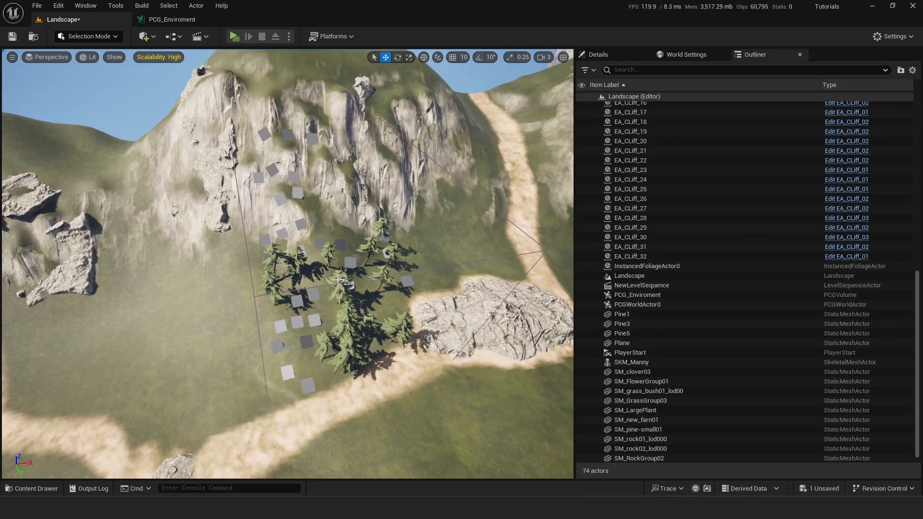
click(175, 19)
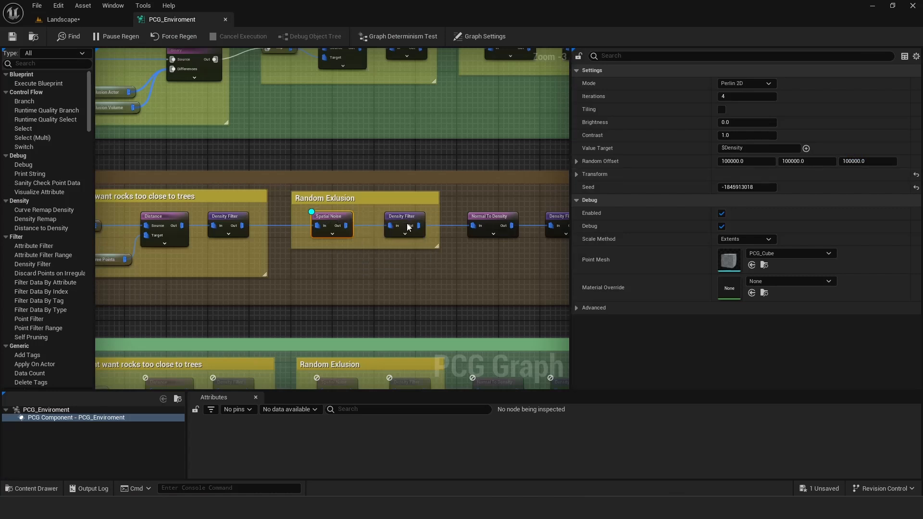
right_drag(324, 222, 335, 137)
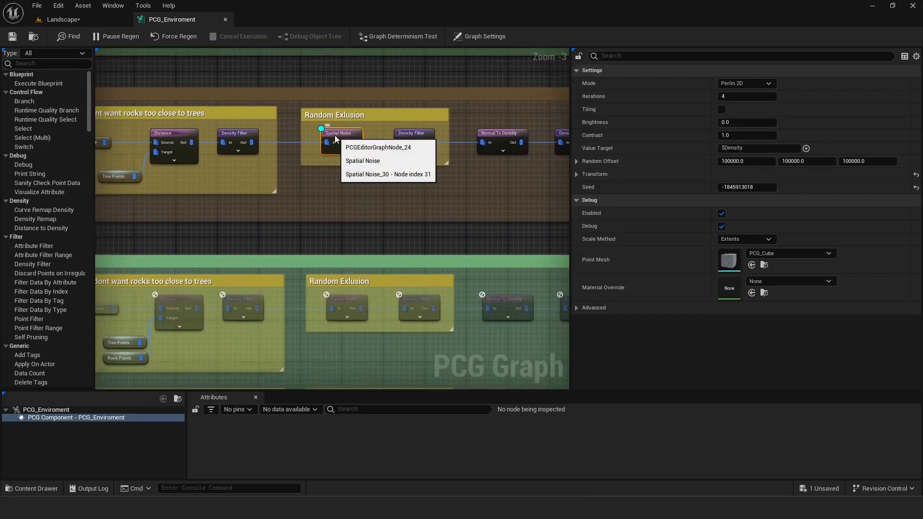
Try an X scale of 5000 in the Spatial Noise transform and float the graph window over the Landscape level.
click(577, 174)
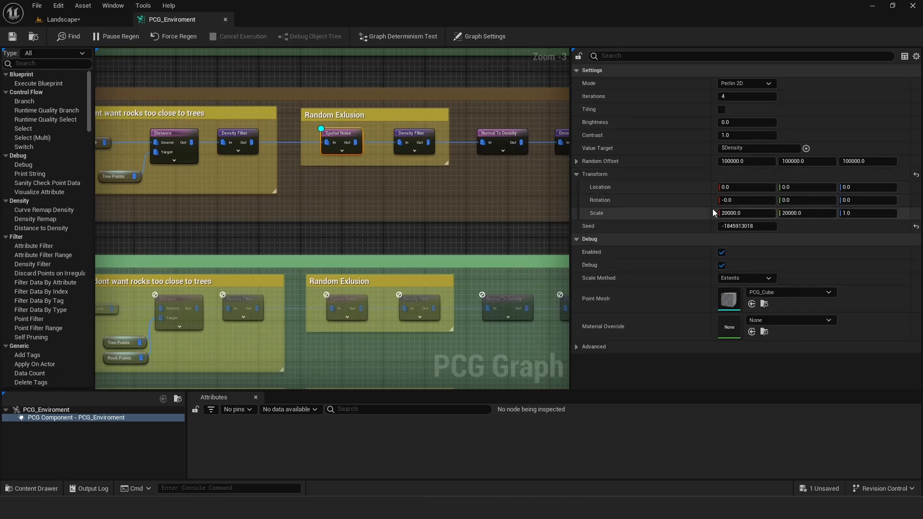
click(746, 212)
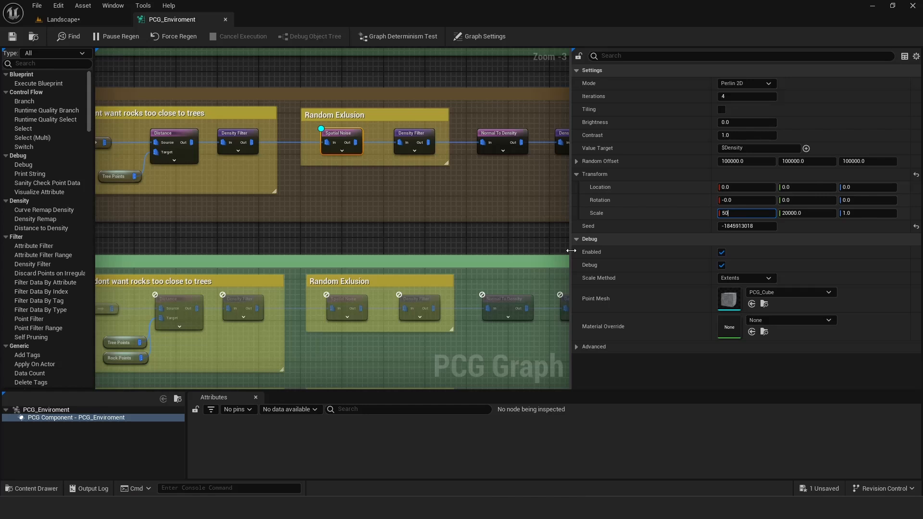
drag(172, 27, 512, 152)
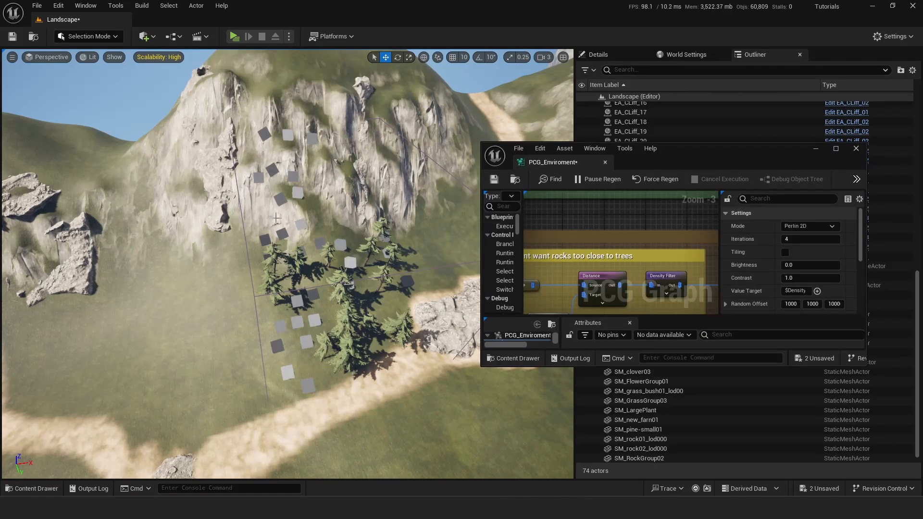
Set the X scale in the Spatial Noise node's transform to 2000.
scroll(794, 288, down, 3)
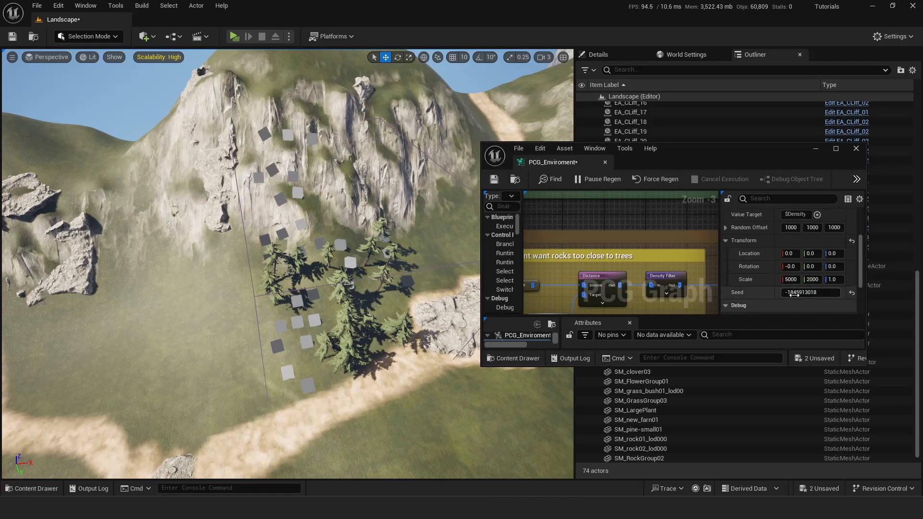
click(791, 280)
text(20)
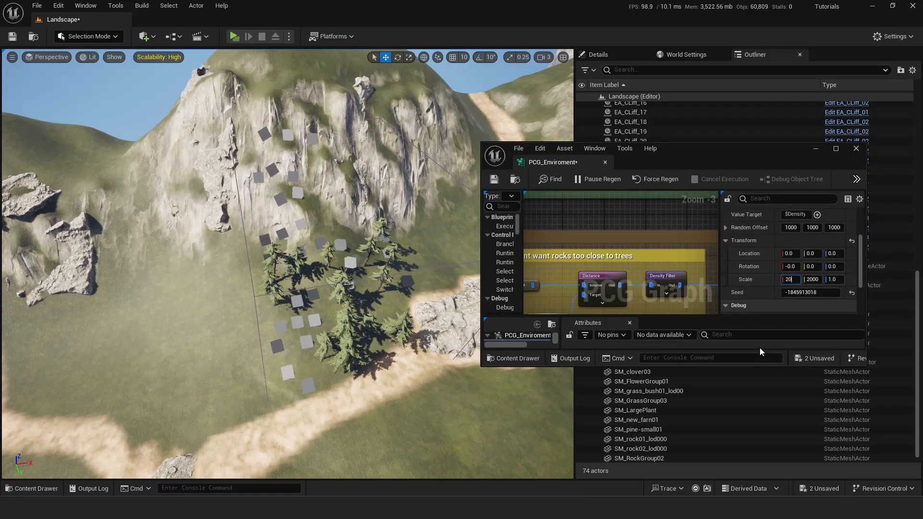
text(00)
key(Return)
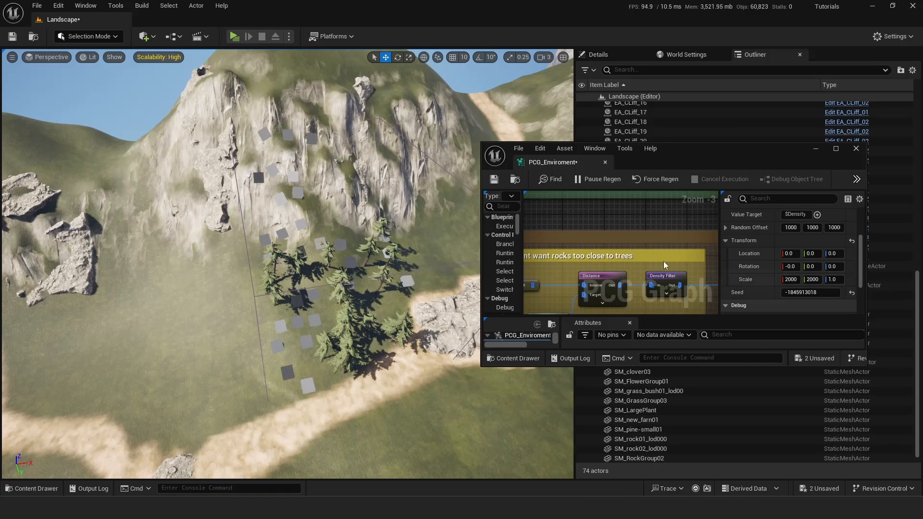
Examine the bounds of the Density Filter that follows Spatial Noise in the Random Exlusion group.
right_drag(664, 261, 624, 226)
right_drag(641, 276, 526, 267)
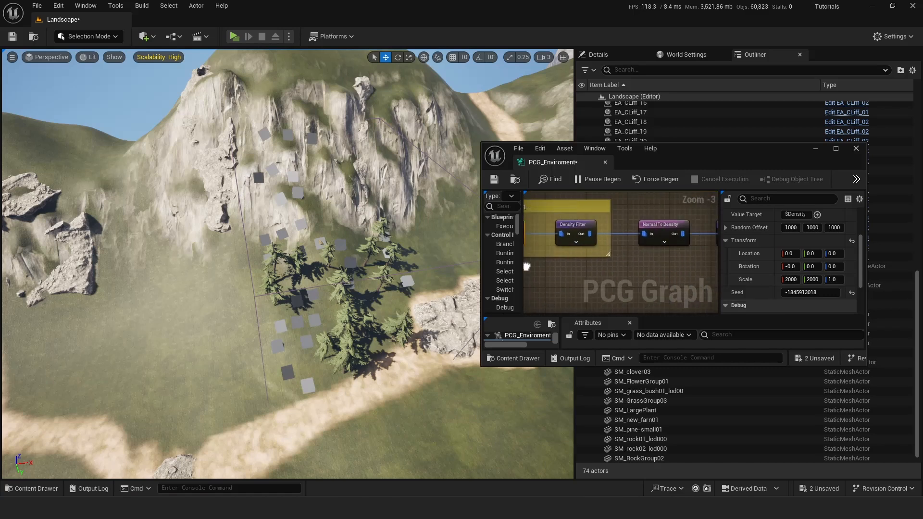
click(574, 226)
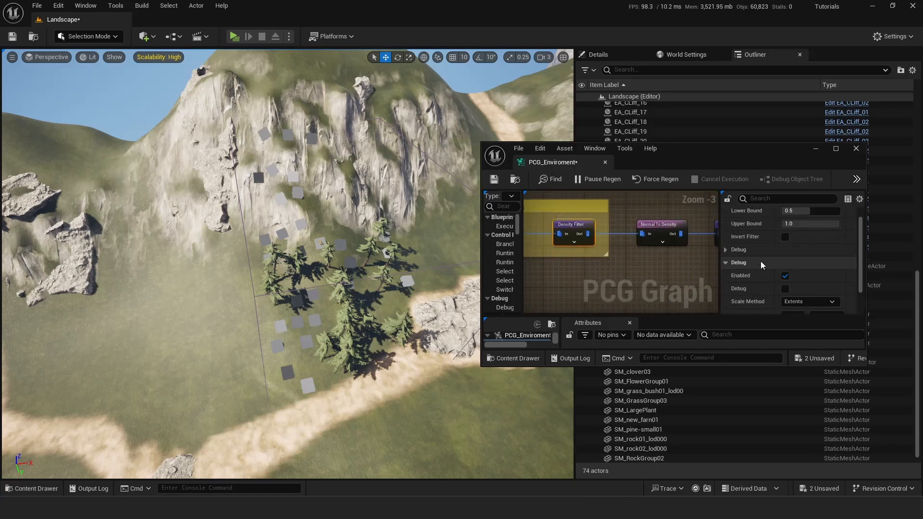
scroll(761, 261, up, 1)
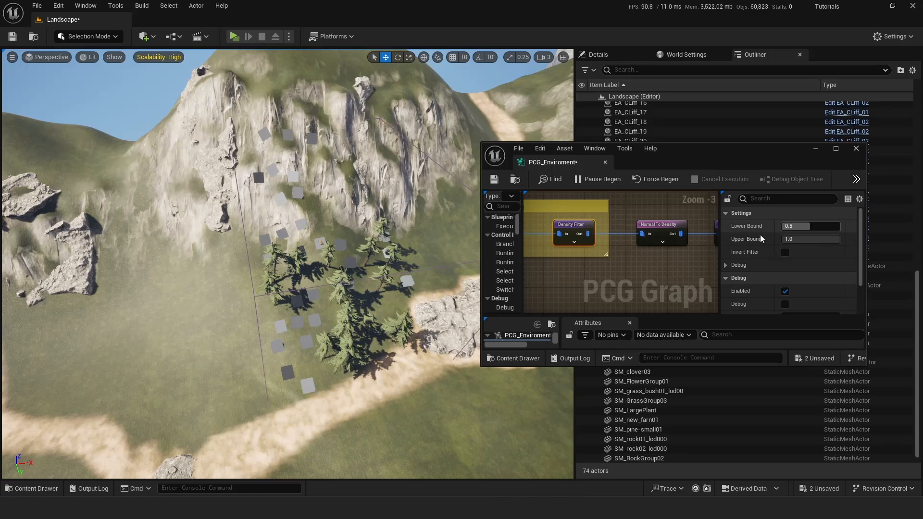
Turn off debug on the Spatial Noise node and look over the spawned rocks and trees in the Landscape level.
right_drag(598, 211, 697, 208)
click(590, 227)
key(d)
mouse_move(561, 257)
right_down()
mouse_move(676, 253)
mouse_move(574, 259)
right_up()
key(w)
mouse_move(347, 266)
right_down()
mouse_move(355, 266)
mouse_move(352, 294)
mouse_move(352, 284)
right_up()
right_drag(637, 248, 593, 270)
right_drag(681, 263, 570, 267)
right_drag(423, 204, 304, 146)
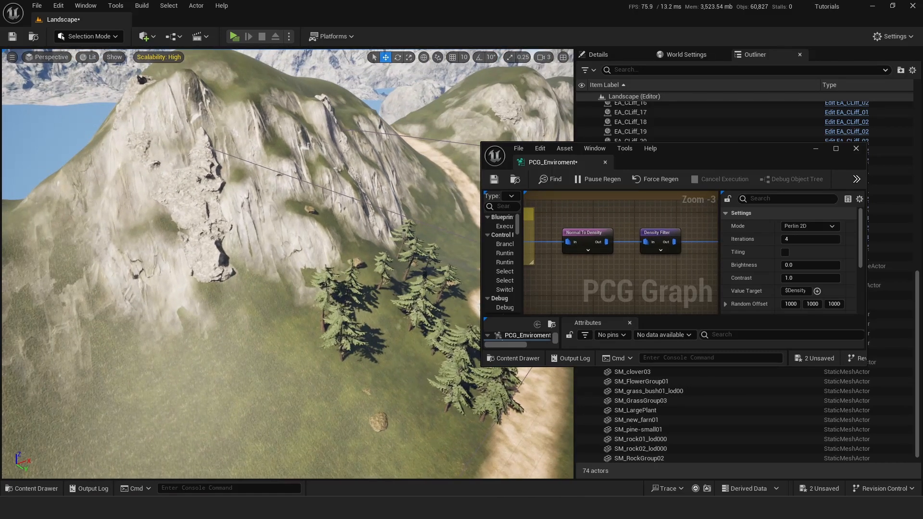
Examine the bounds of the Density Filter that follows the rocks' Normal To Density node.
click(651, 235)
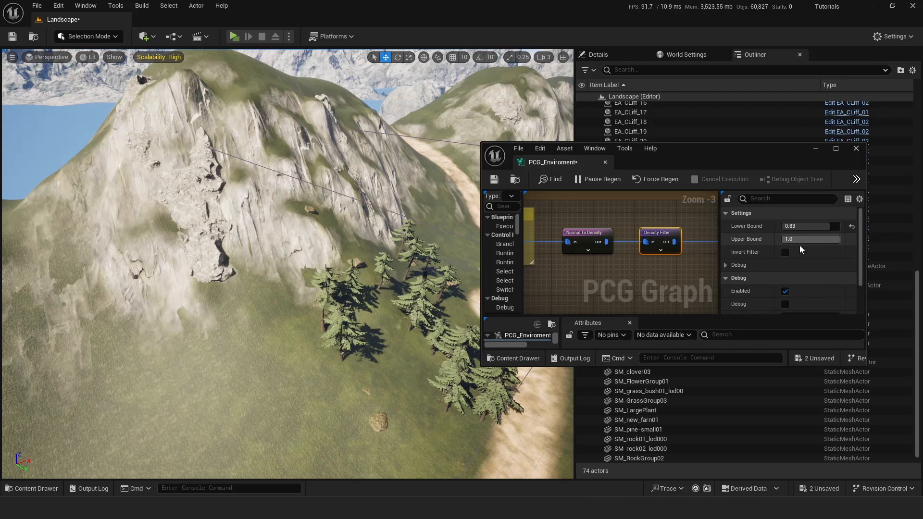
drag(800, 227, 834, 229)
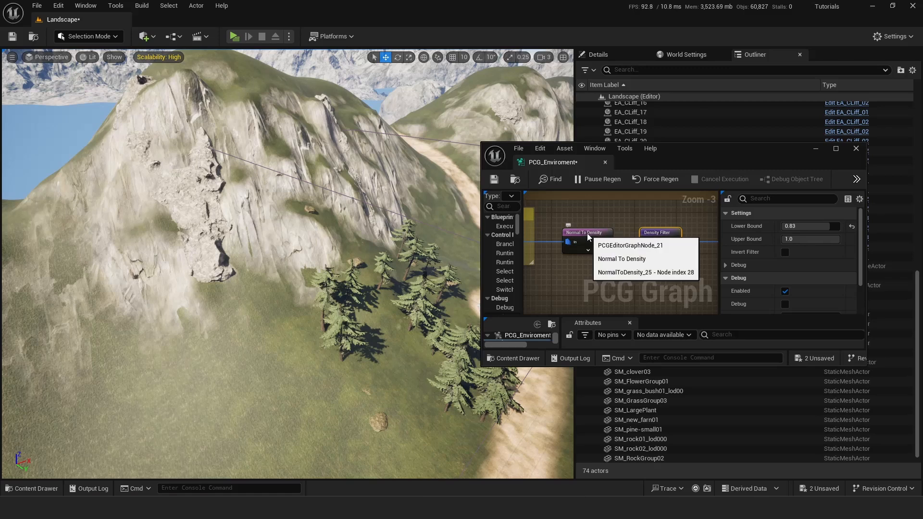
right_drag(665, 218, 619, 220)
Dock the PCG_Enviroment graph back beside the Landscape level, select the rocks' Transform Points node and save all changes.
drag(551, 159, 254, 22)
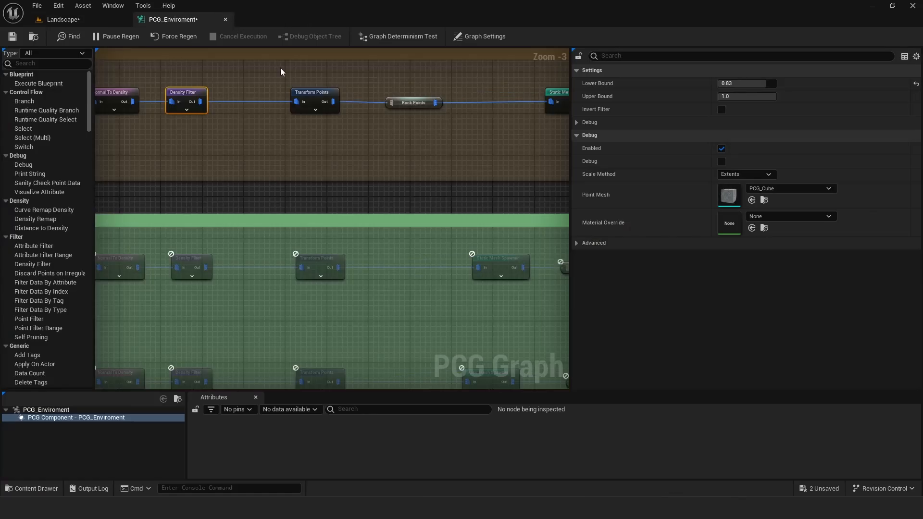
right_drag(437, 133, 408, 203)
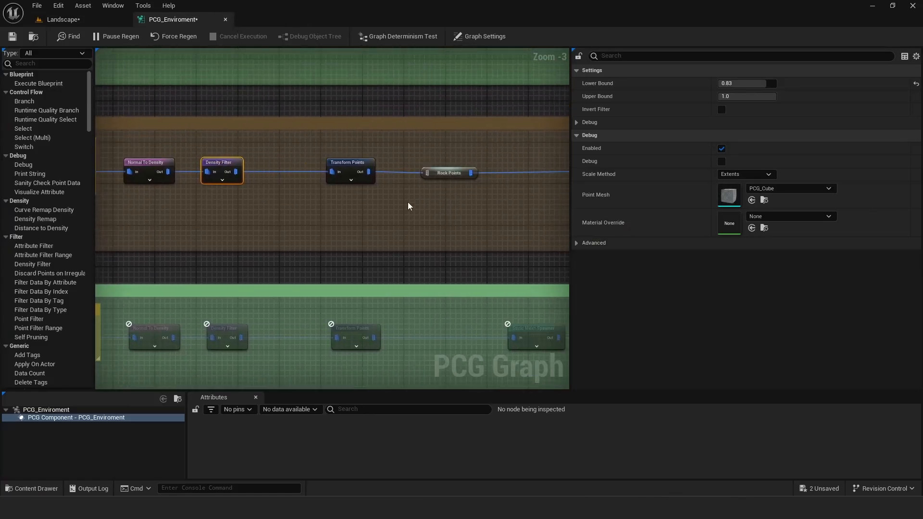
click(343, 164)
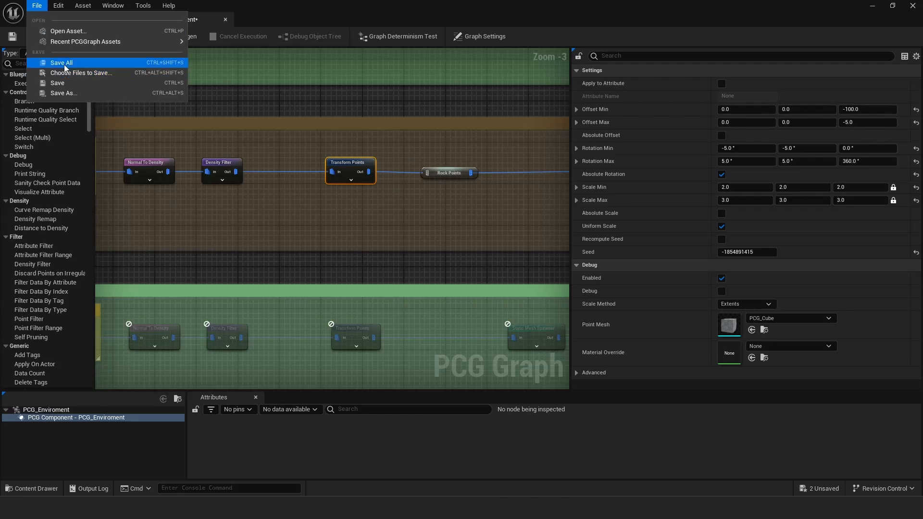
Inspect the spawned rocks up close in the Landscape level, checking how they sit in the ground and vary in size.
click(62, 19)
right_drag(293, 223, 213, 225)
key(w)
key(w)
scroll(287, 263, down, 3)
key(a)
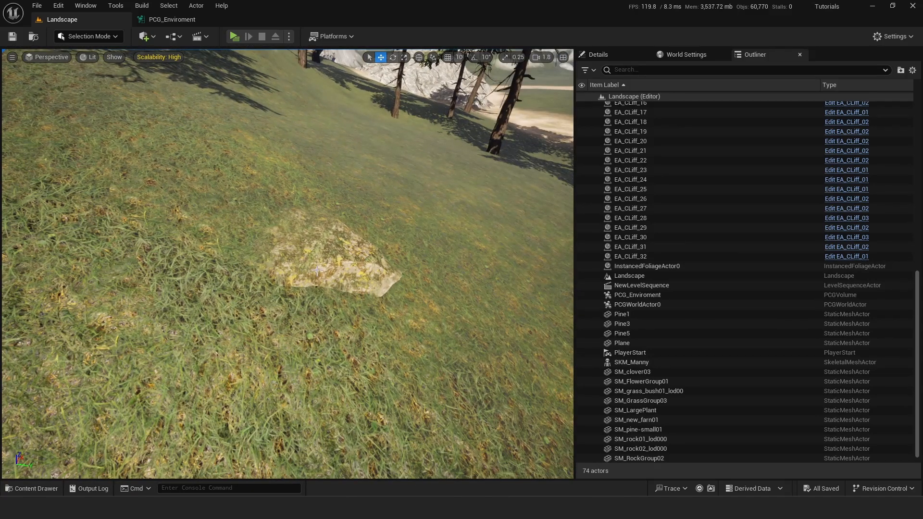
key(s)
right_drag(313, 241, 342, 245)
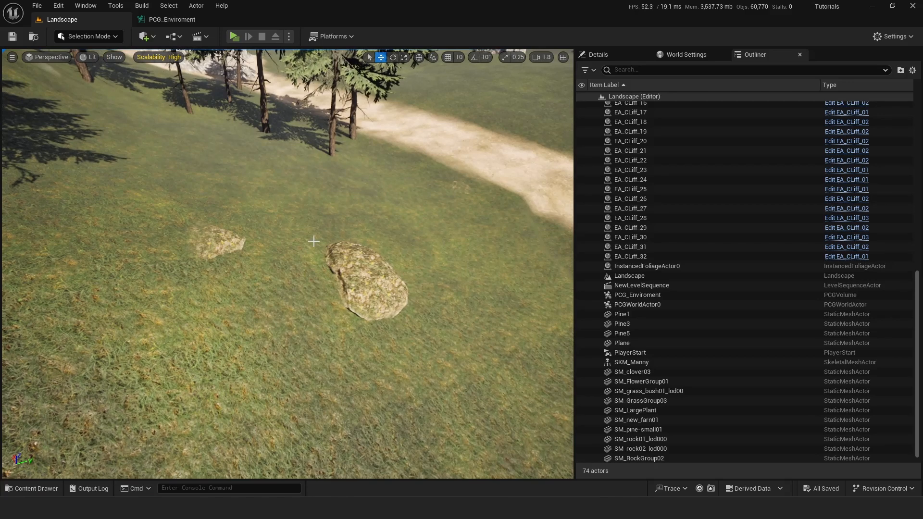
right_drag(238, 224, 190, 156)
key(s)
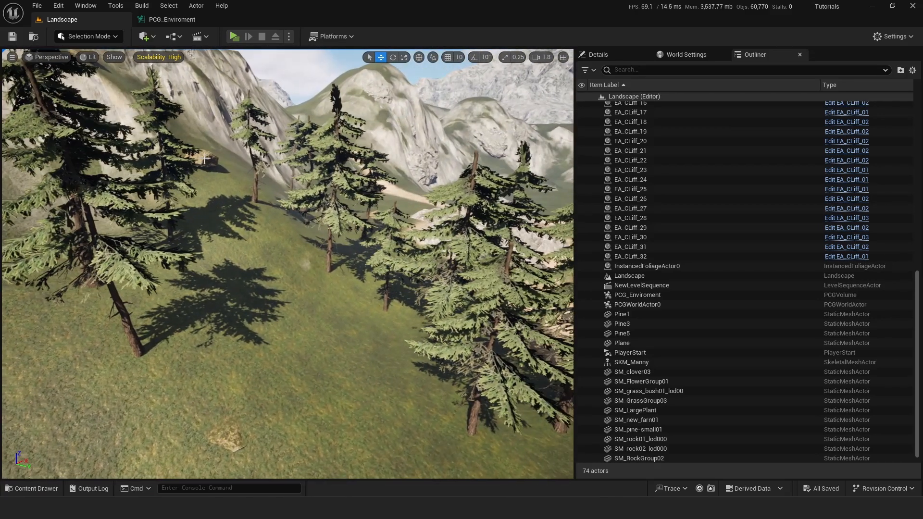
Examine the rocks' Transform Points offsets and the Rock Points named reroute in the PCG_Enviroment graph.
click(177, 22)
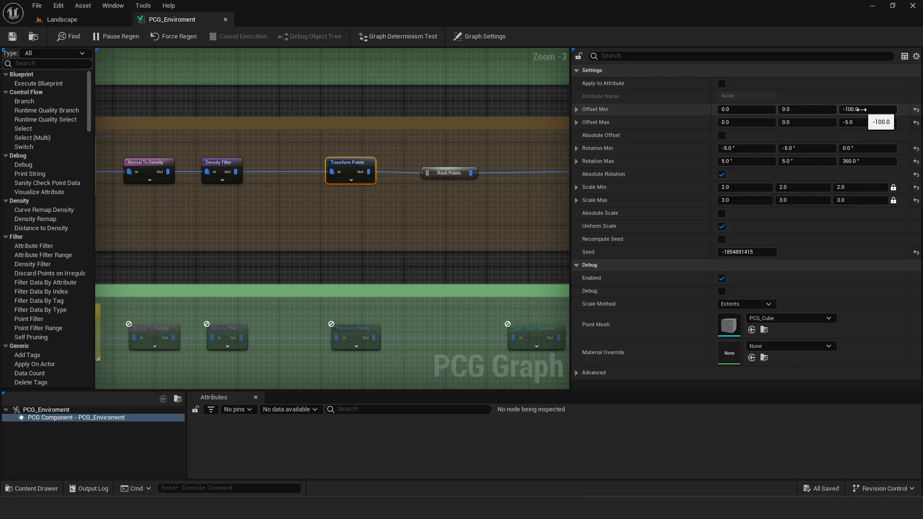
right_drag(446, 146, 354, 140)
right_drag(379, 88, 377, 149)
scroll(370, 137, down, 1)
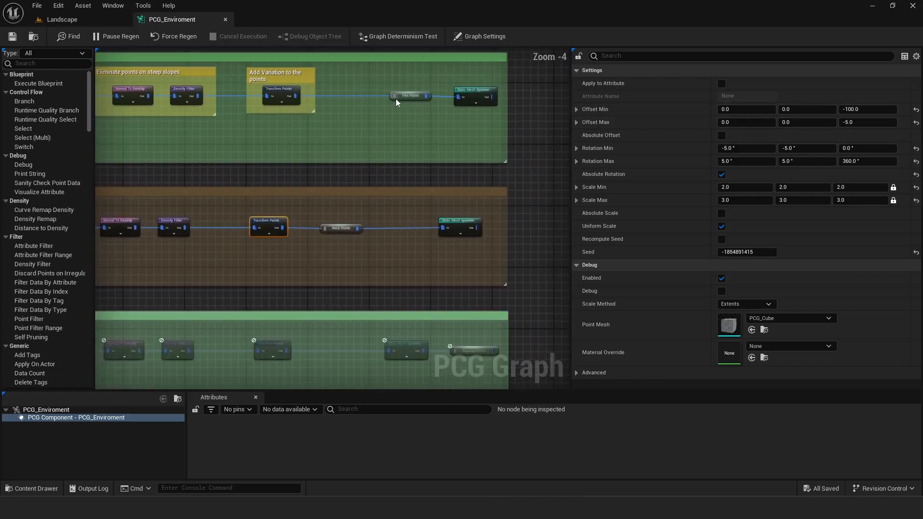
click(335, 228)
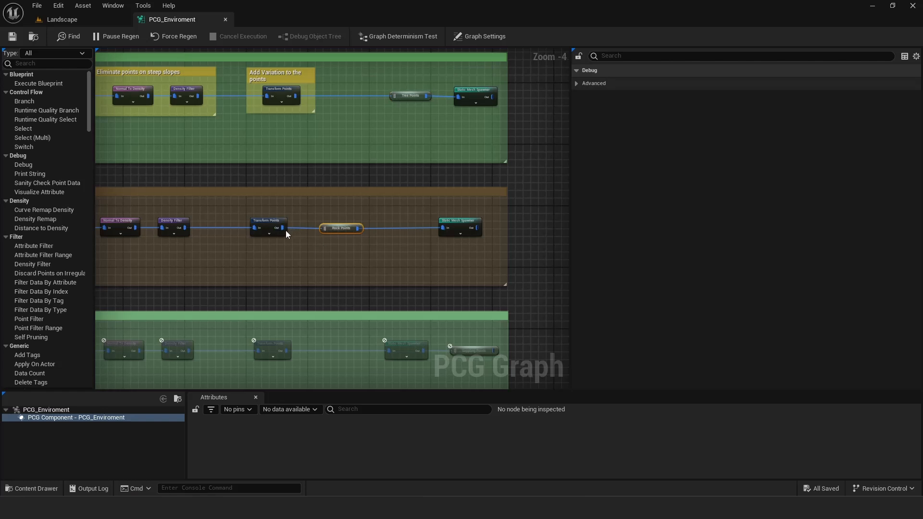
drag(321, 267, 322, 269)
text(rerou)
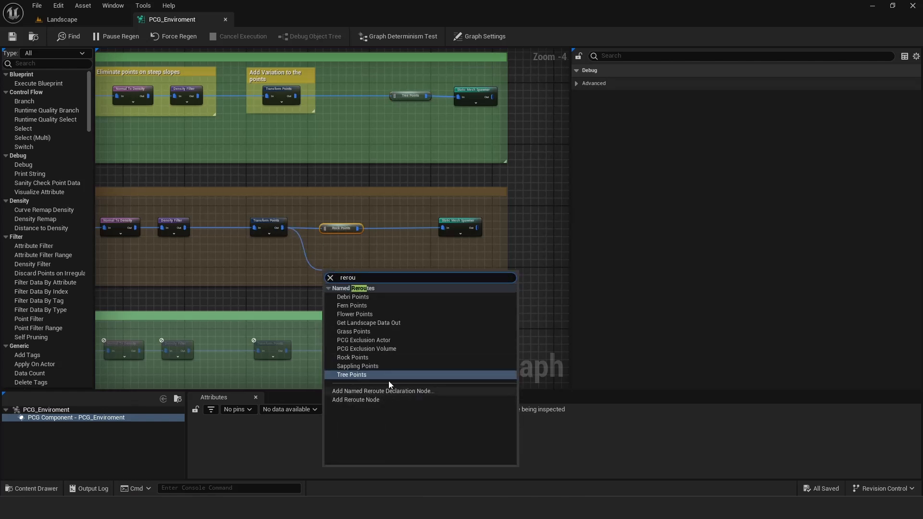
click(371, 249)
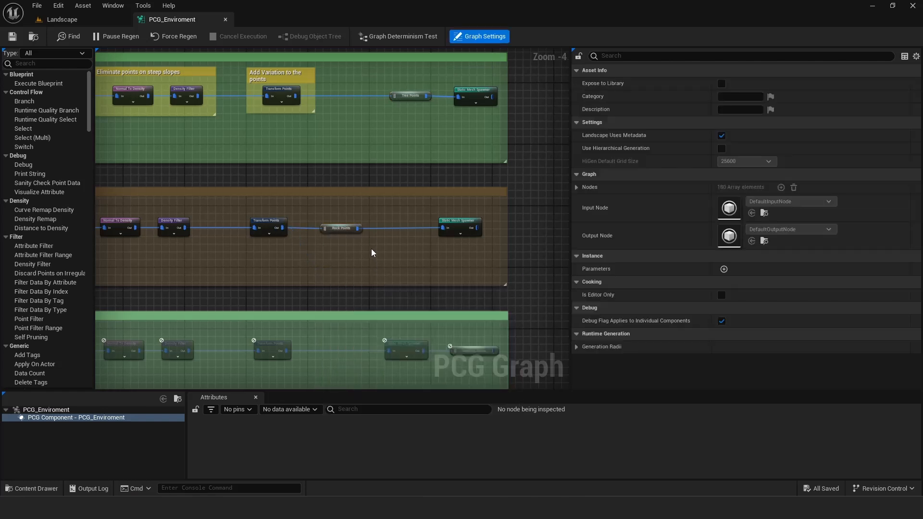
Examine the SM_rock01_lod000 mesh entry's descriptor in the rocks' Static Mesh Spawner, including collision and instance cull distances.
click(457, 222)
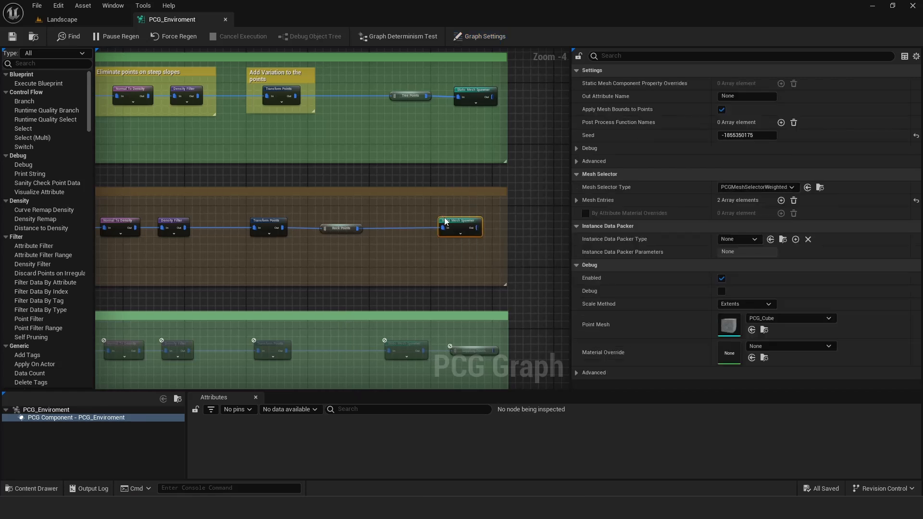
click(576, 199)
click(586, 214)
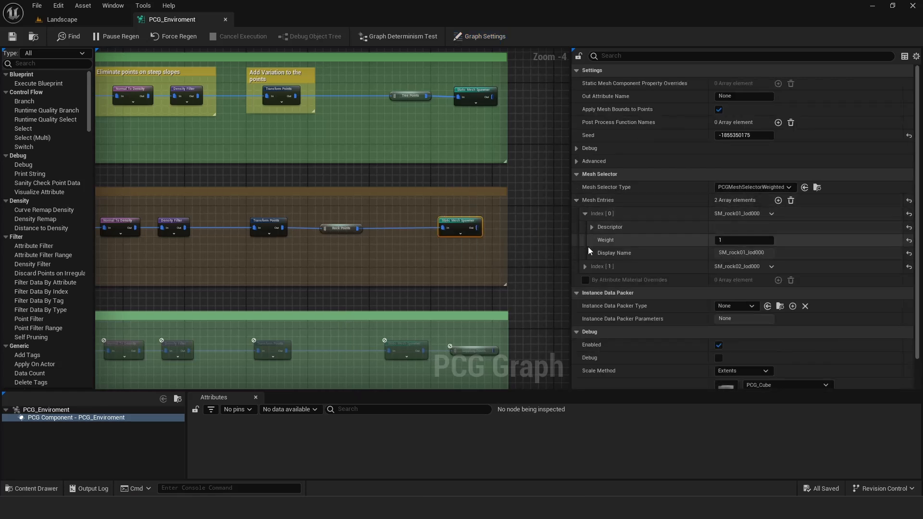
click(591, 227)
scroll(674, 249, down, 2)
scroll(674, 249, down, 6)
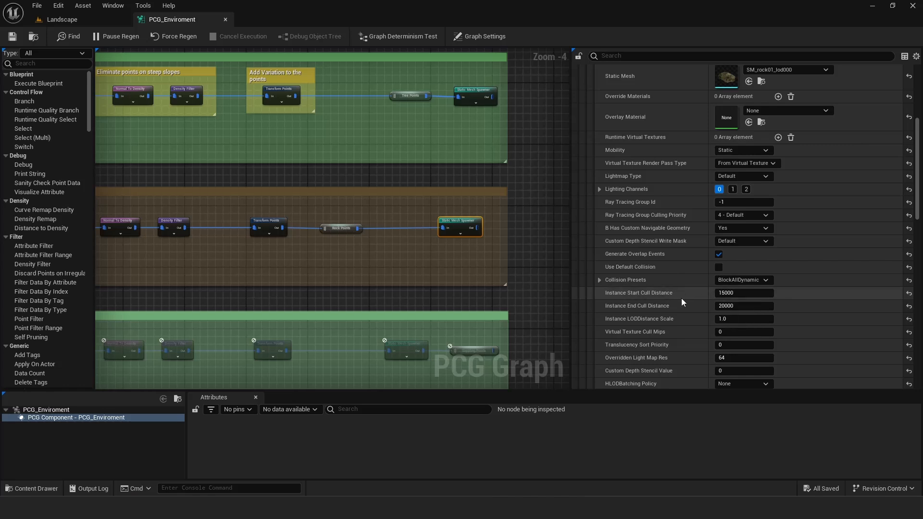
Set Shadow Cache Invalidation Behavior to Static for the SM_rock01_lod000 mesh entry.
scroll(668, 295, down, 3)
scroll(669, 293, down, 15)
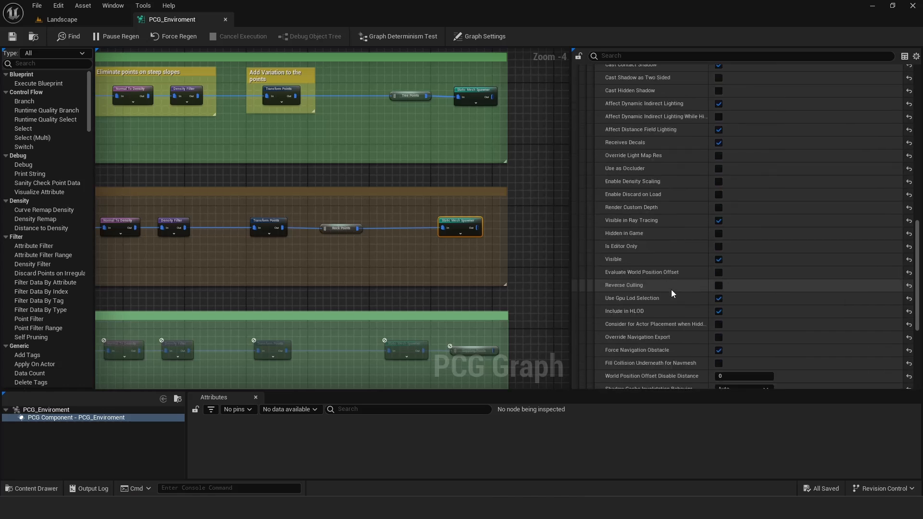
scroll(673, 284, up, 4)
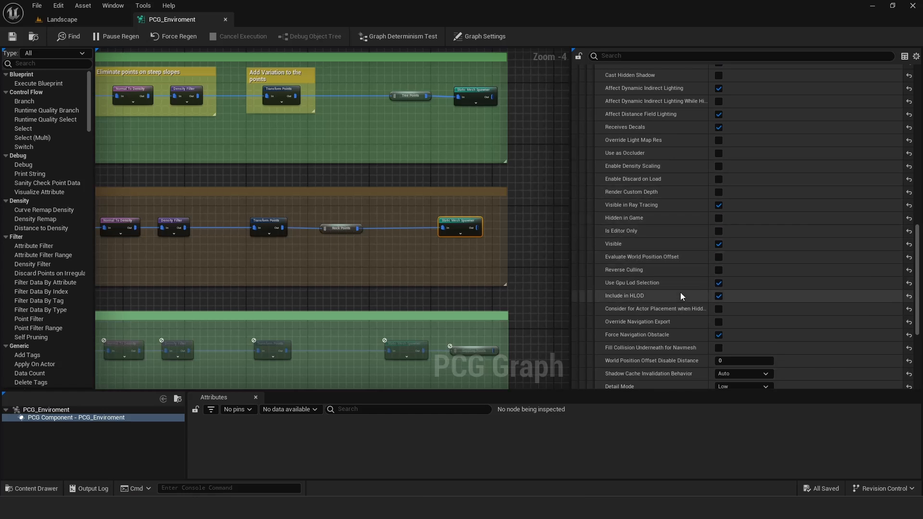
scroll(680, 292, down, 2)
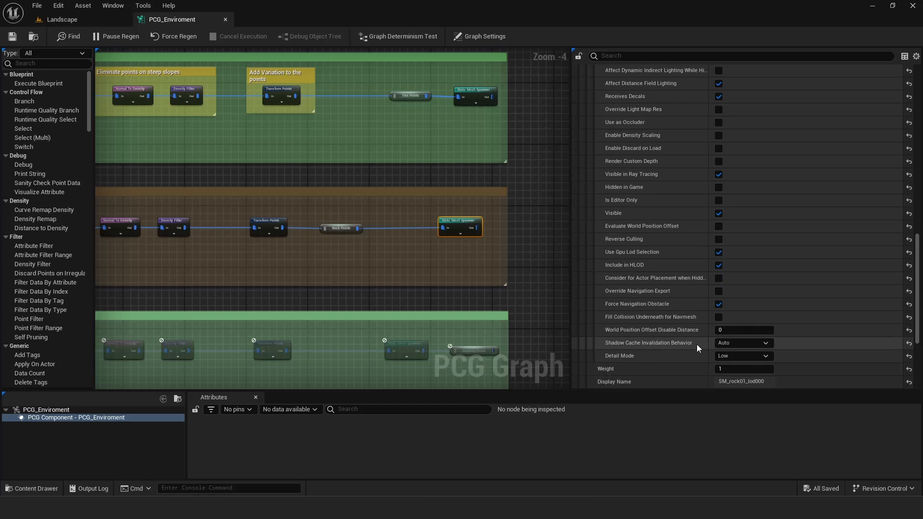
click(741, 343)
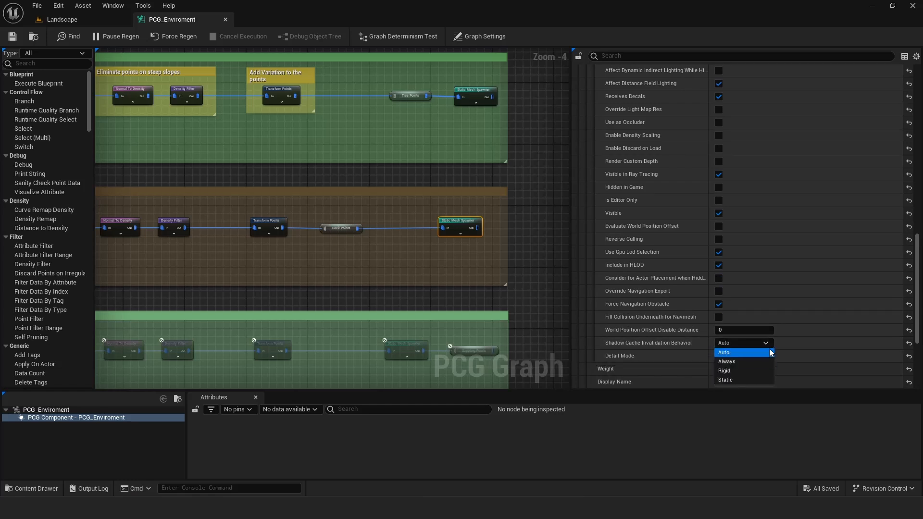
click(737, 379)
Set Shadow Cache Invalidation Behavior to Static for the SM_rock02_lod000 mesh entry in the rocks' Static Mesh Spawner.
scroll(687, 337, up, 10)
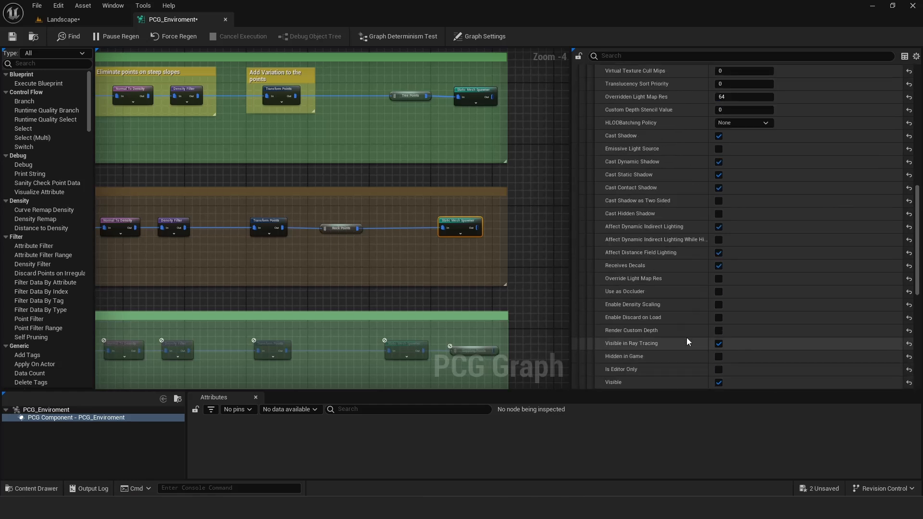
scroll(687, 338, up, 12)
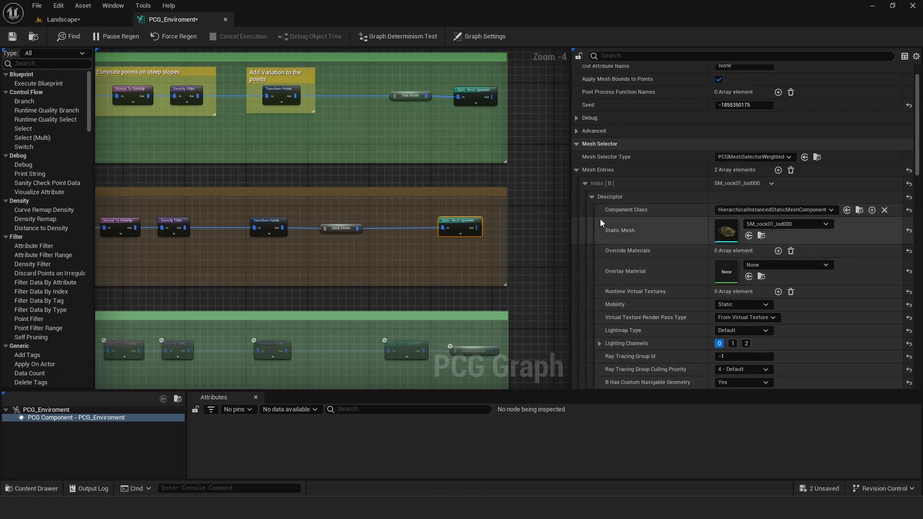
click(592, 196)
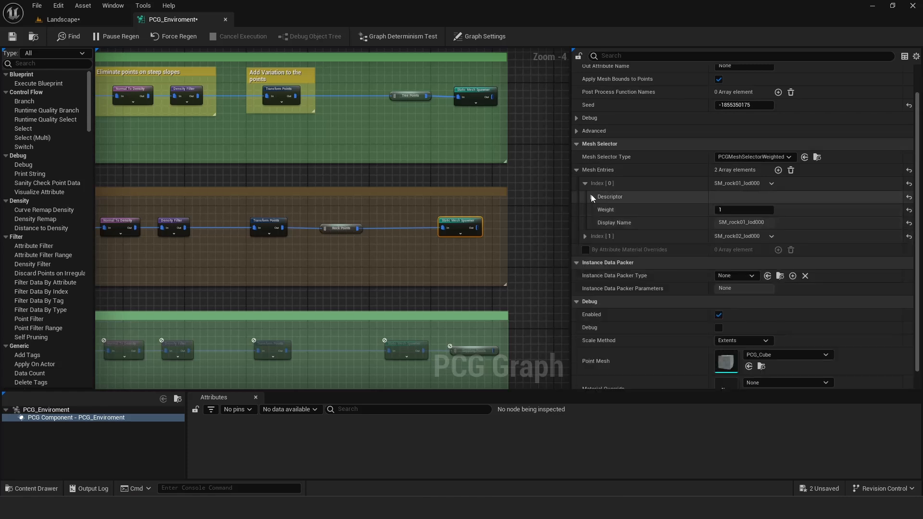
click(585, 236)
click(592, 249)
scroll(707, 290, down, 10)
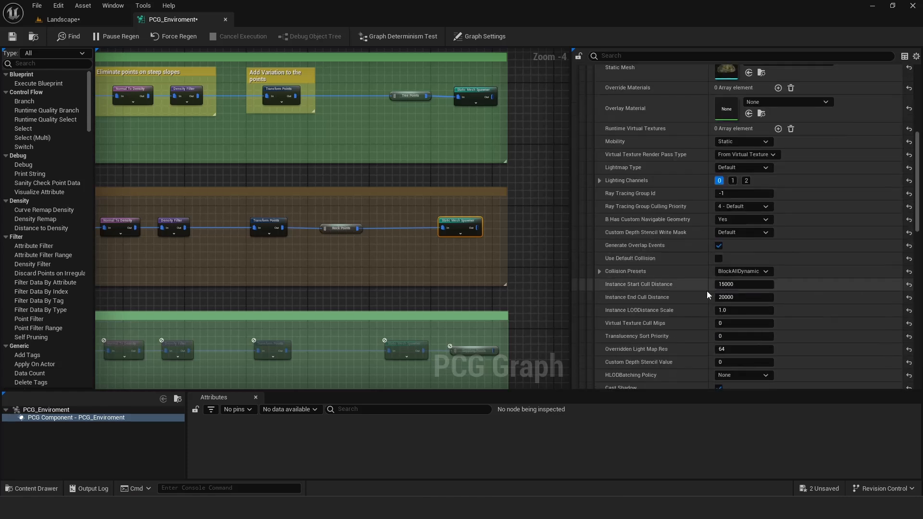
scroll(707, 291, down, 15)
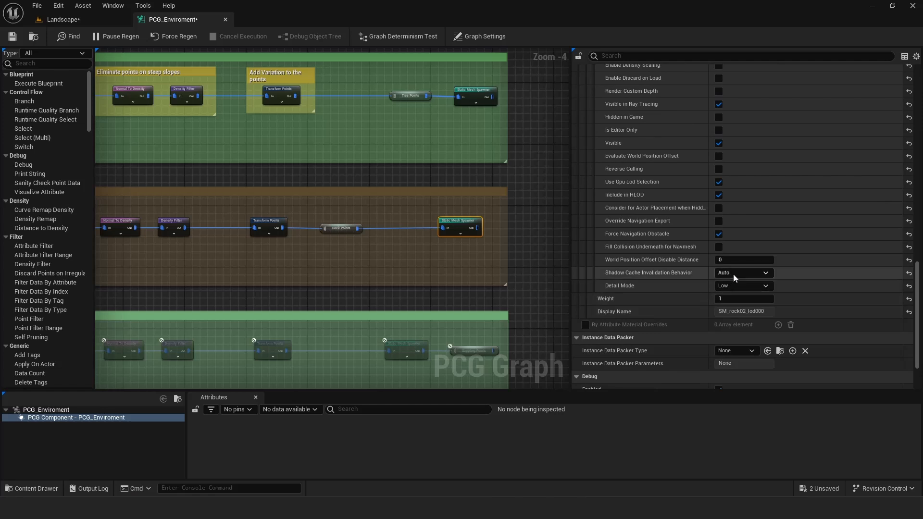
click(733, 275)
click(734, 310)
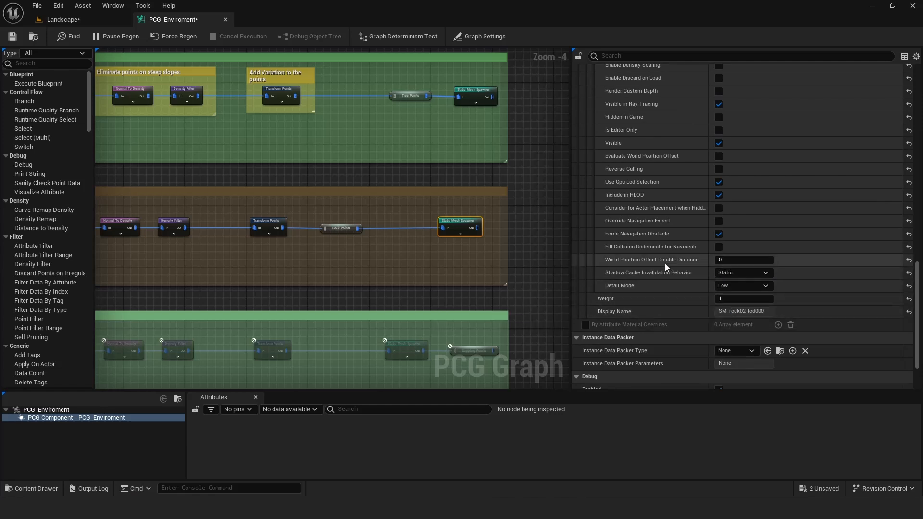
scroll(667, 271, up, 4)
Save the PCG_Enviroment graph and all other modified assets.
click(410, 208)
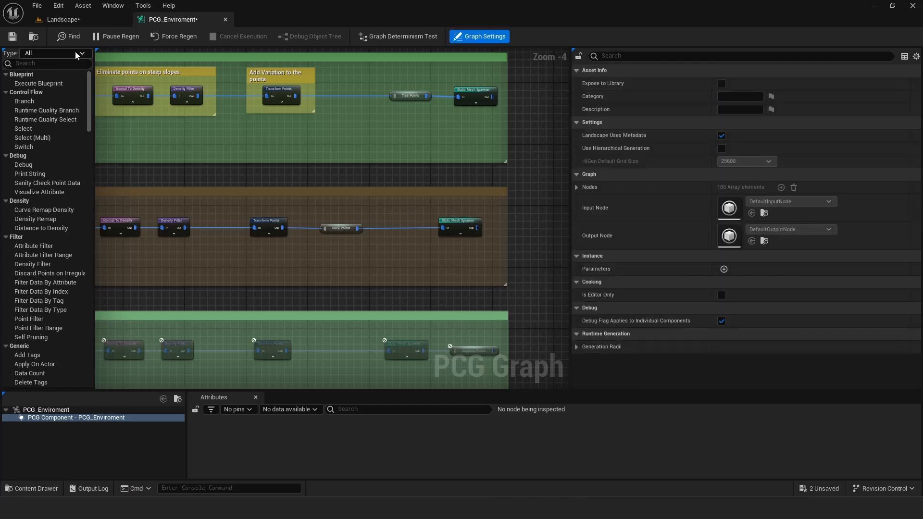
click(13, 36)
click(37, 5)
click(58, 64)
Review the Rock Points section's point filtering and compare it with the Fern and Sappling Points section below it.
scroll(408, 158, down, 2)
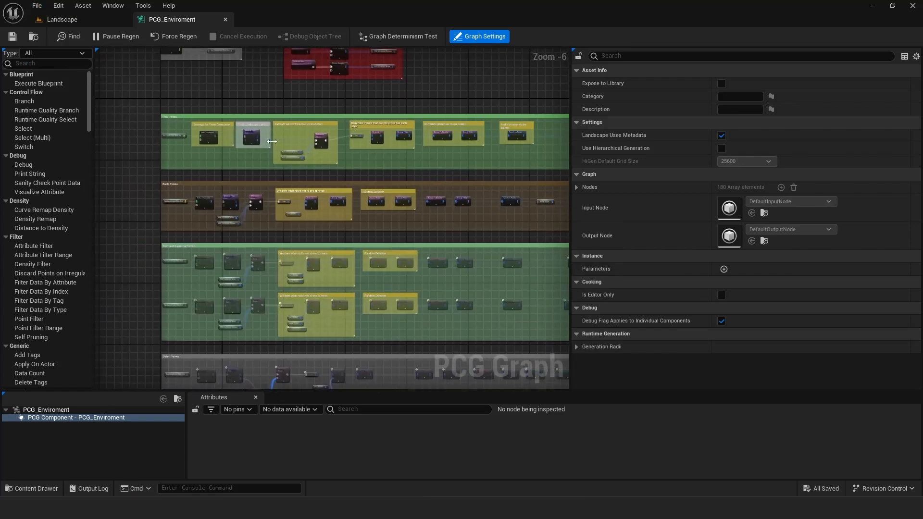
scroll(280, 154, up, 2)
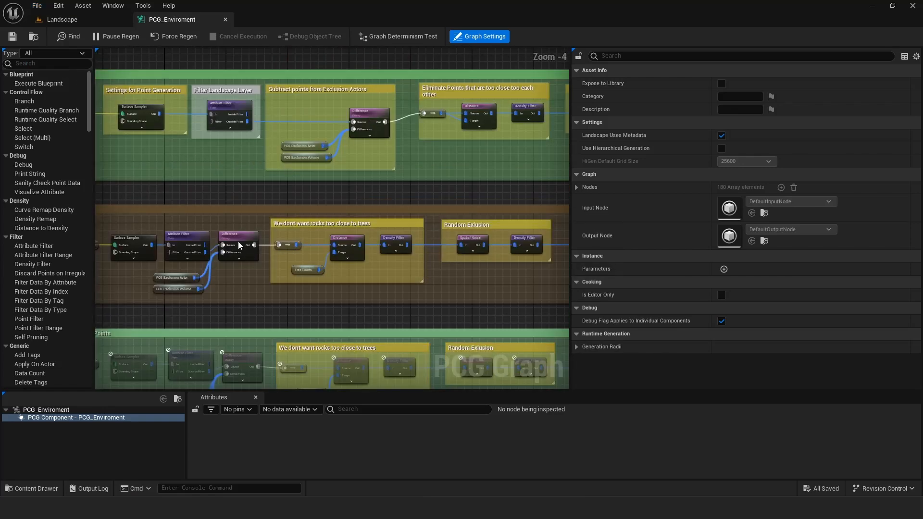
right_drag(465, 242, 422, 205)
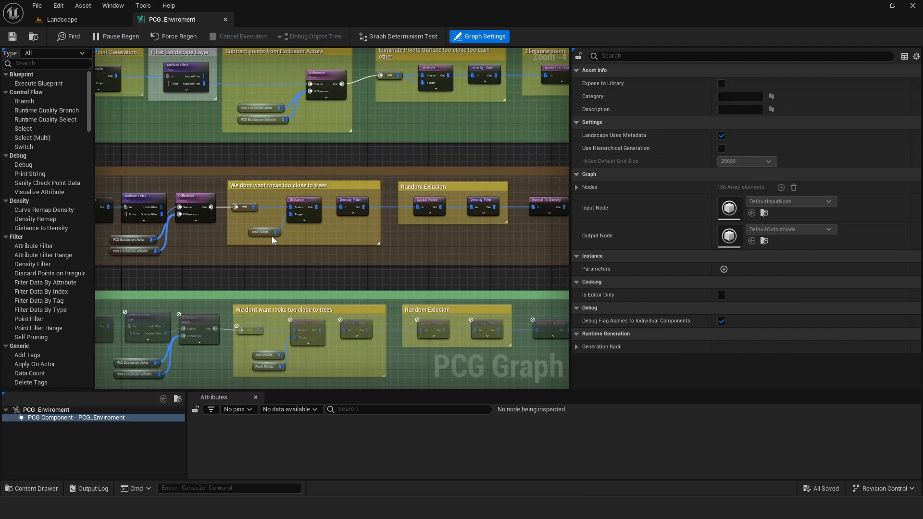
right_drag(185, 177, 318, 173)
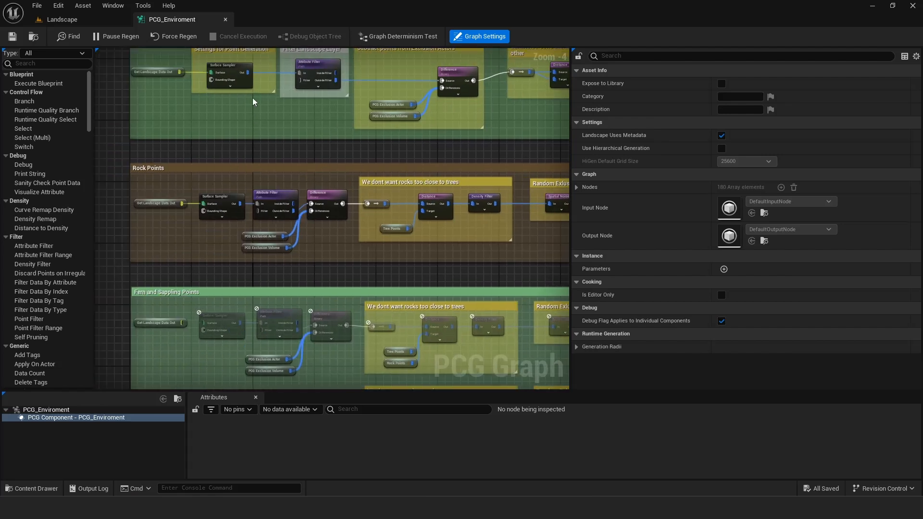
scroll(252, 252, down, 2)
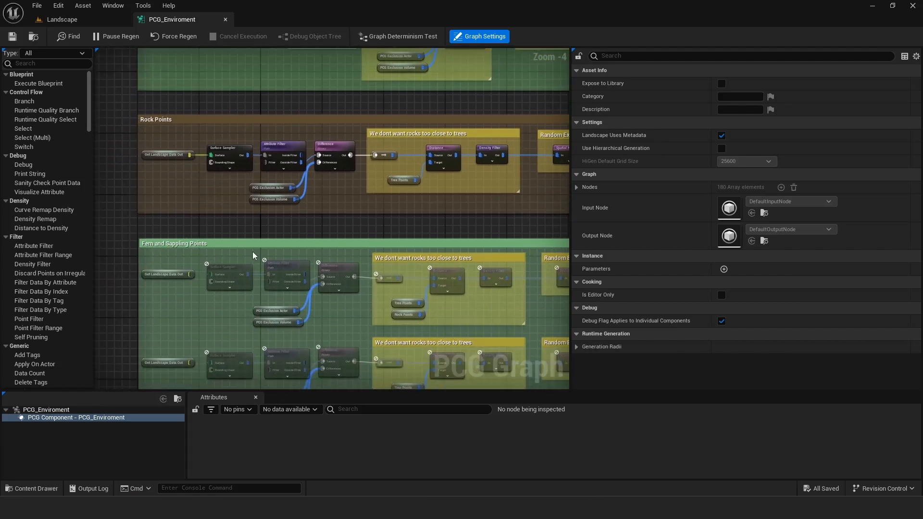
right_drag(354, 202, 330, 172)
scroll(183, 189, up, 2)
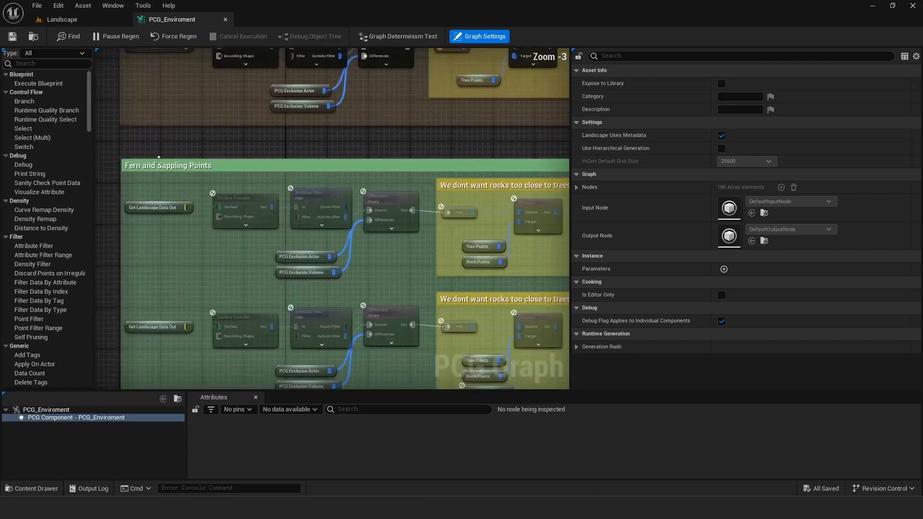
Inspect the ground around the spawned trees and rocks in the Landscape level from close up.
click(62, 19)
key(w)
right_drag(287, 264, 473, 243)
scroll(287, 264, up, 5)
key(w)
right_drag(319, 290, 135, 317)
key(w)
key(s)
Set the Z point extent to 70 on the upper Surface Sampler in the PCG_Enviroment graph's Fern and Sappling Points section.
click(171, 20)
right_drag(216, 261, 175, 215)
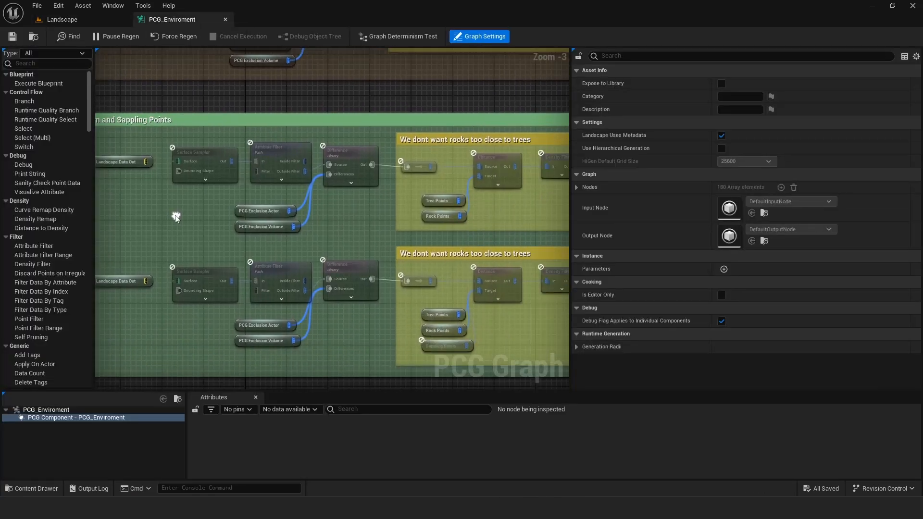
right_drag(160, 177, 239, 171)
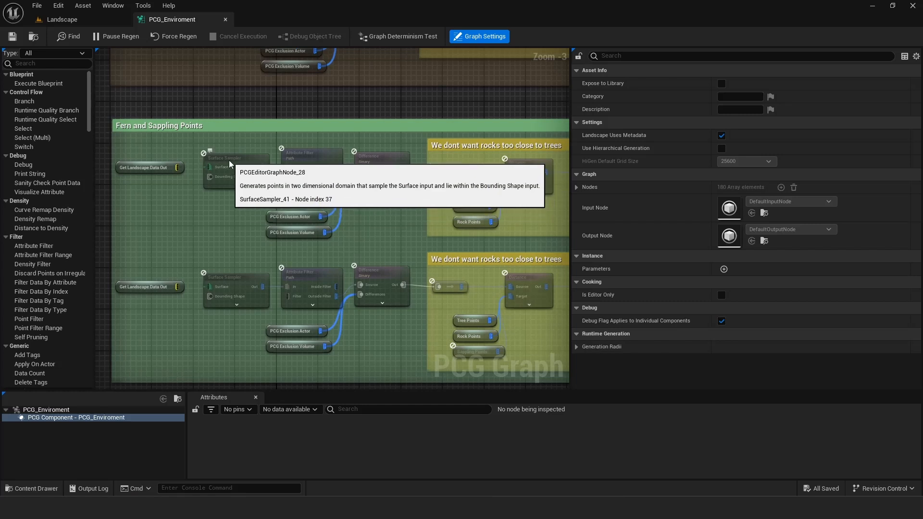
click(229, 160)
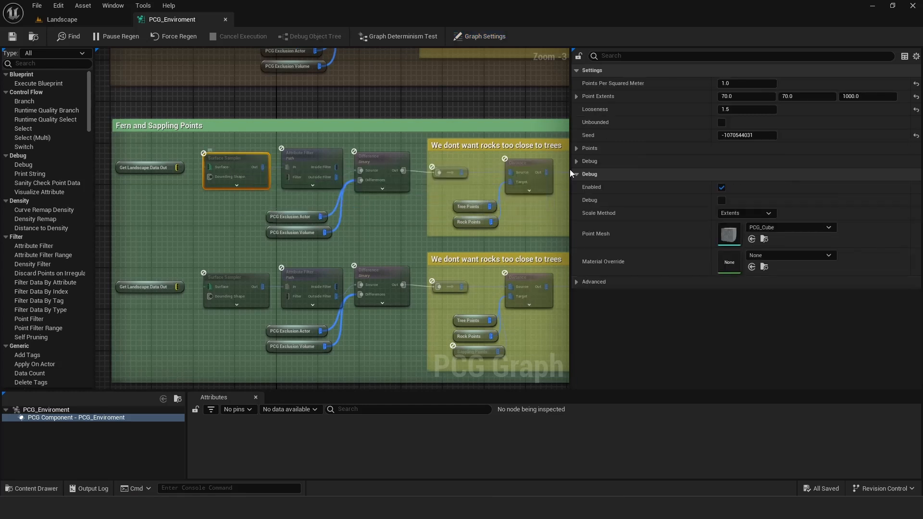
click(859, 97)
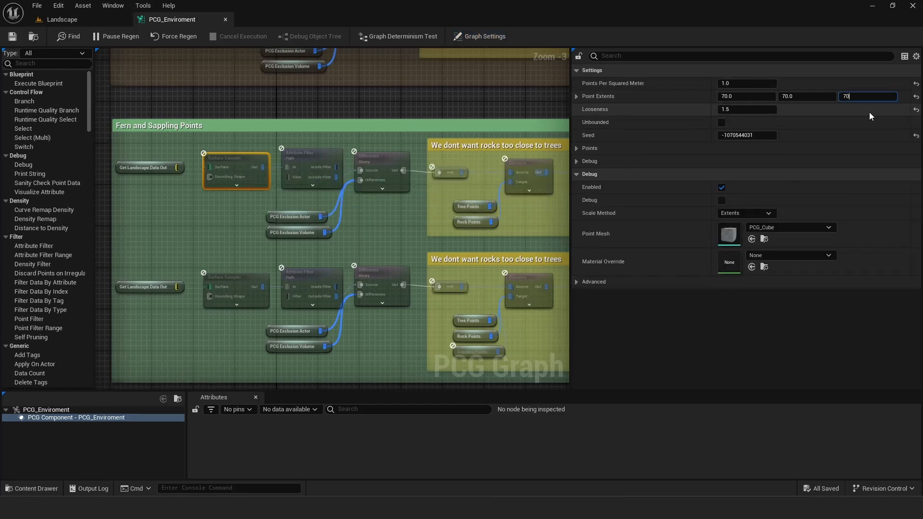
key(Return)
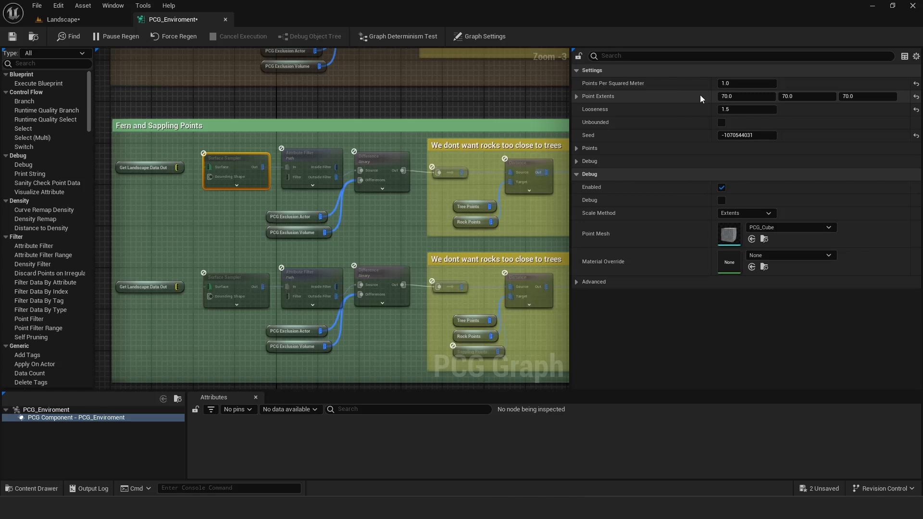
Open the Z point extent of the lower Surface Sampler in the Fern and Sappling Points section for editing.
click(219, 288)
click(857, 97)
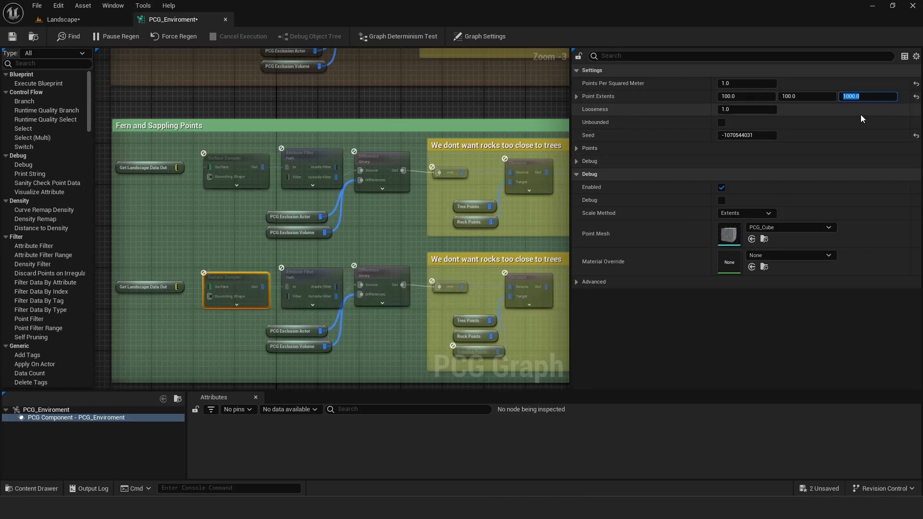
click(243, 217)
Examine the upper fern and sapling branch's Path Attribute Filter, Difference node and PCG Exclusion Actor reroute.
click(283, 166)
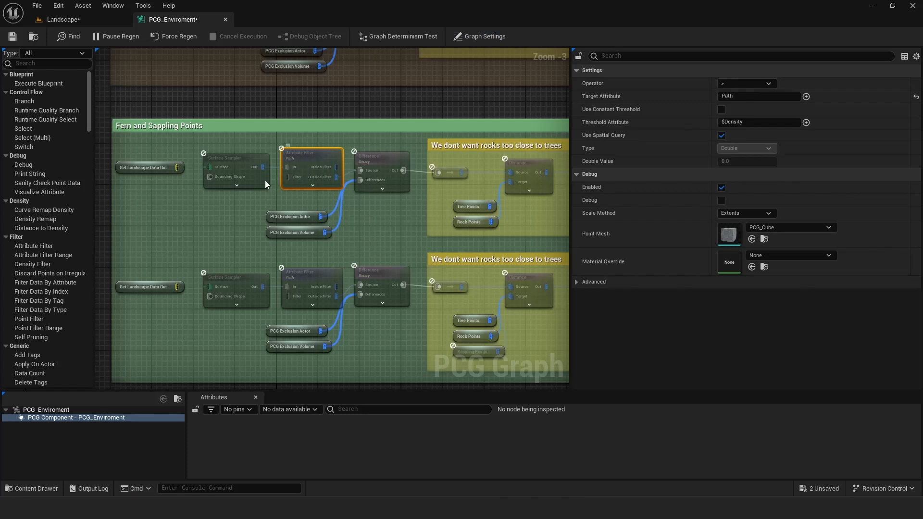
right_drag(383, 162, 284, 160)
click(283, 160)
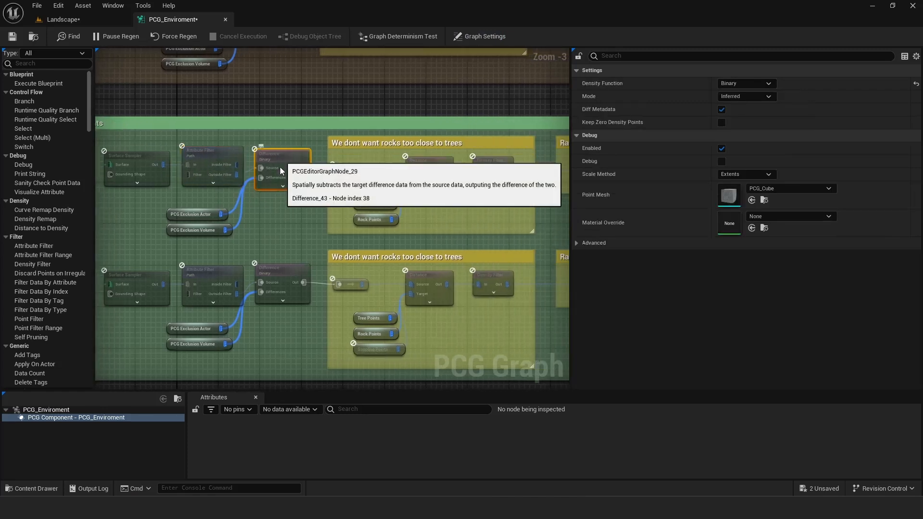
click(196, 216)
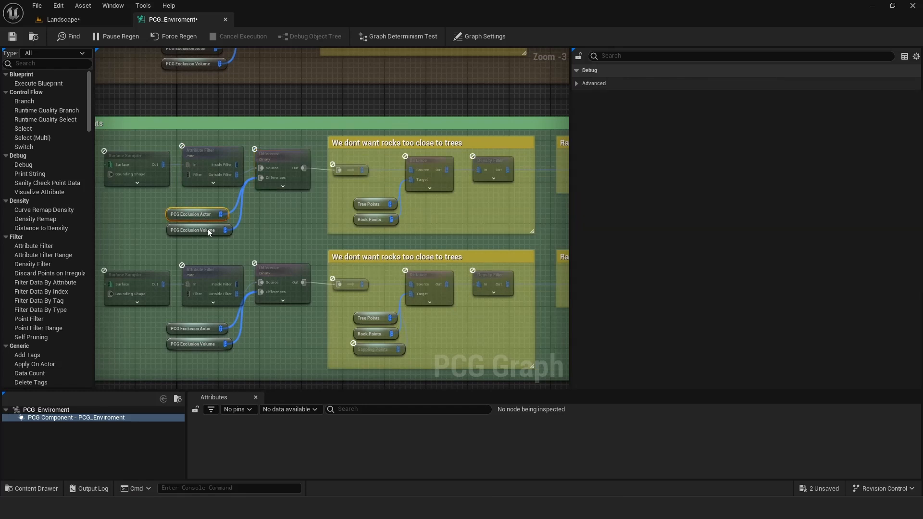
Examine the upper branch's Distance node and its Tree Points and Rock Points targets, comparing them with the rock section.
right_drag(258, 214, 182, 222)
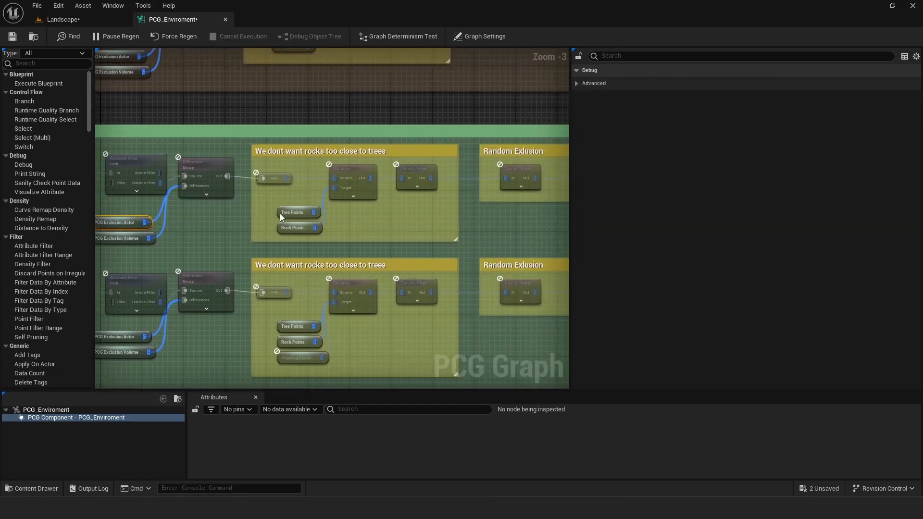
click(346, 169)
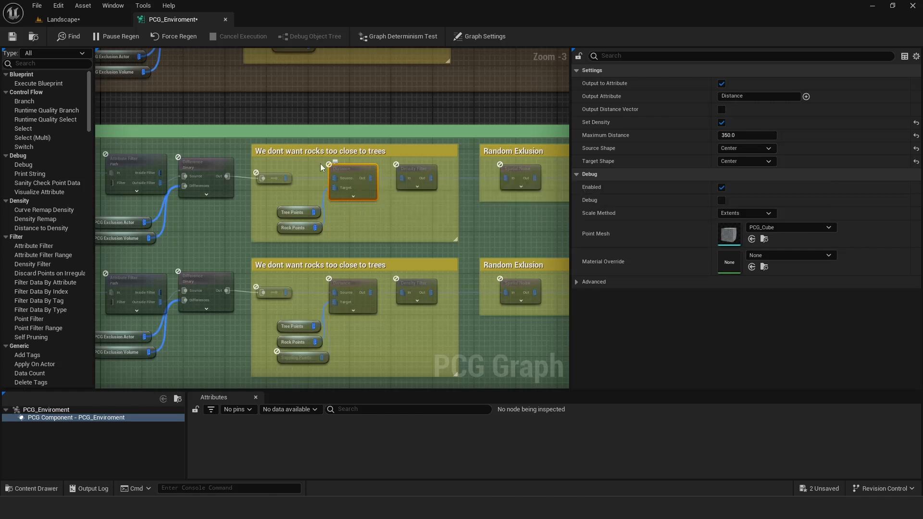
right_drag(308, 104, 344, 147)
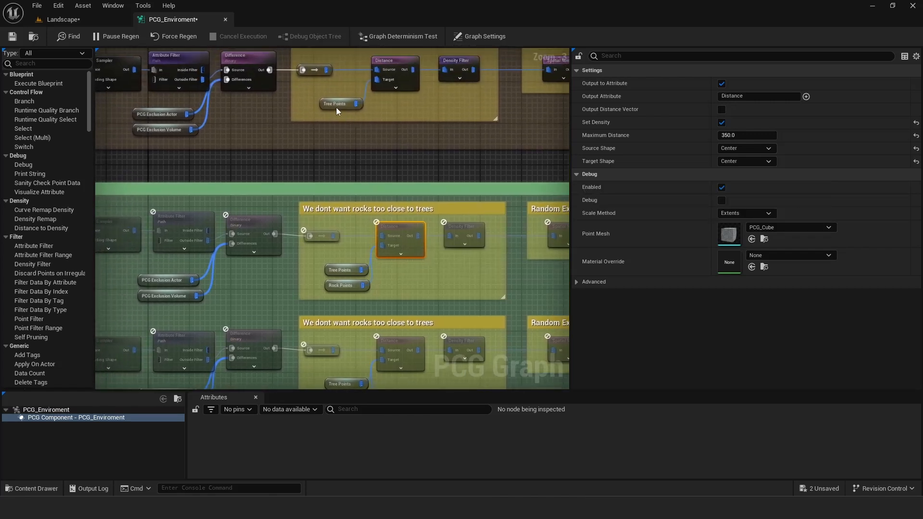
right_drag(344, 289, 243, 163)
right_drag(230, 196, 567, 144)
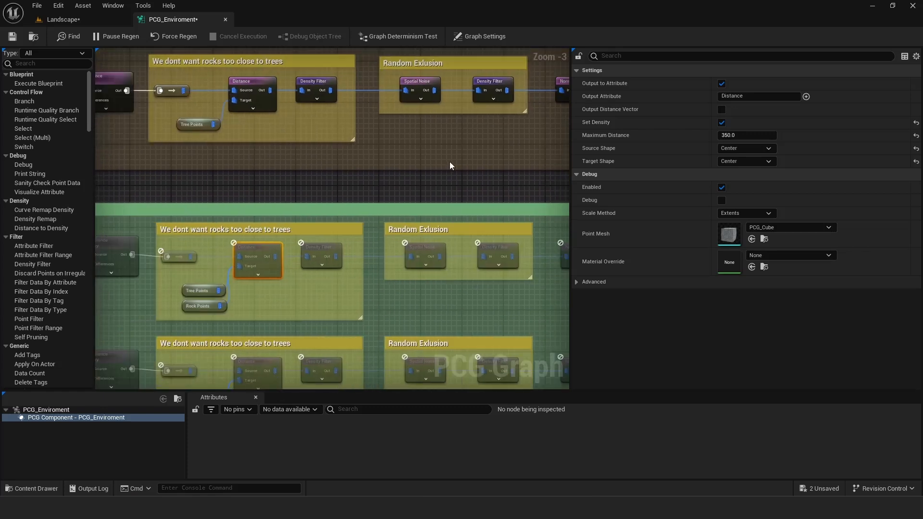
right_drag(186, 268, 269, 237)
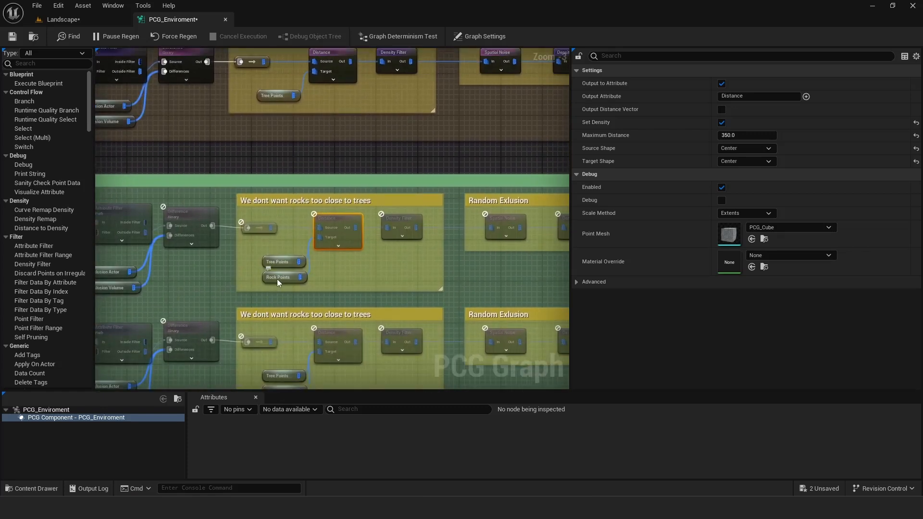
right_drag(359, 266, 263, 236)
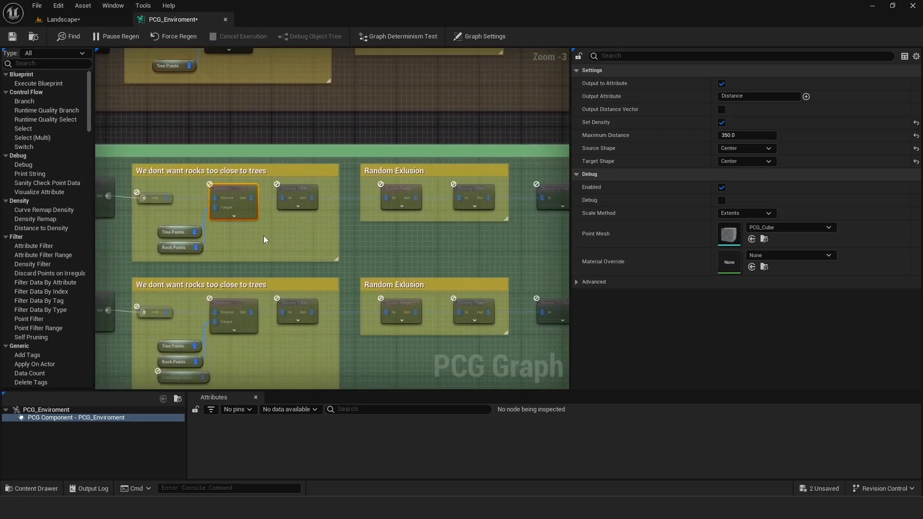
Examine the upper branch's Density Filter bounds and the Random Exlusion Spatial Noise settings, including its Transform values.
click(293, 189)
scroll(293, 188, up, 3)
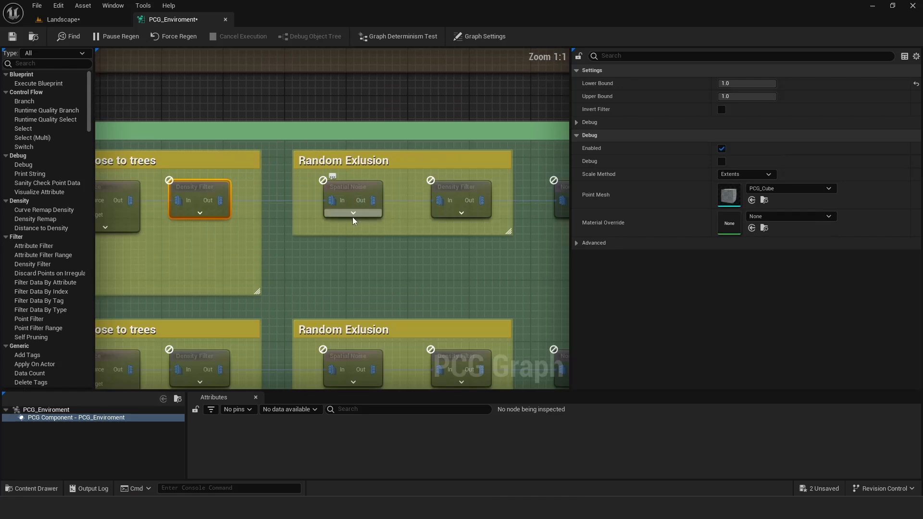
right_drag(375, 197, 228, 191)
right_drag(257, 86, 317, 180)
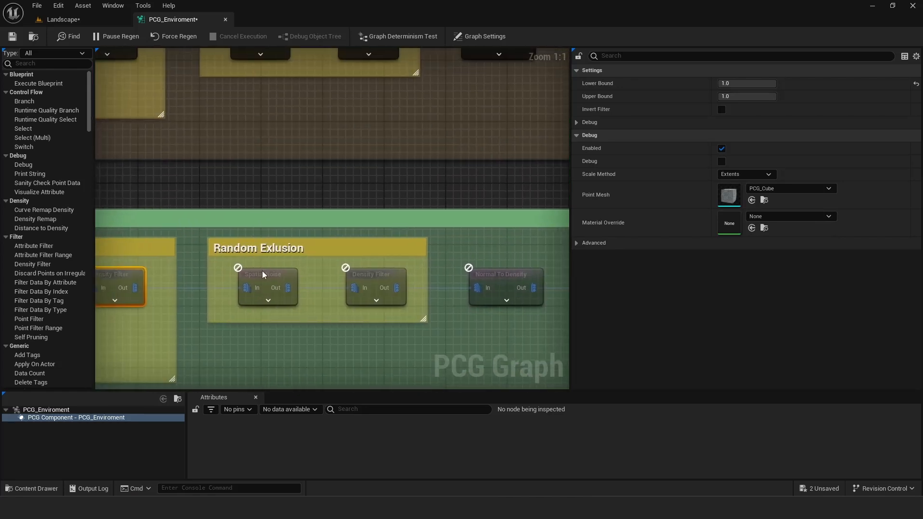
click(262, 272)
click(576, 174)
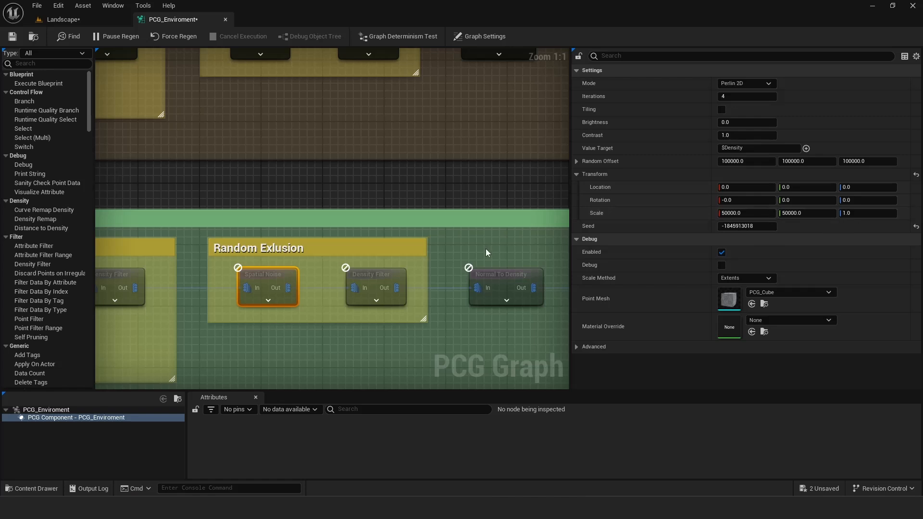
Examine the upper branch's slope filtering nodes and Transform Points offsets, rotation and scale, and follow the branch to its Static Mesh Spawner.
right_drag(479, 248, 341, 147)
scroll(341, 214, down, 1)
right_drag(365, 216, 307, 222)
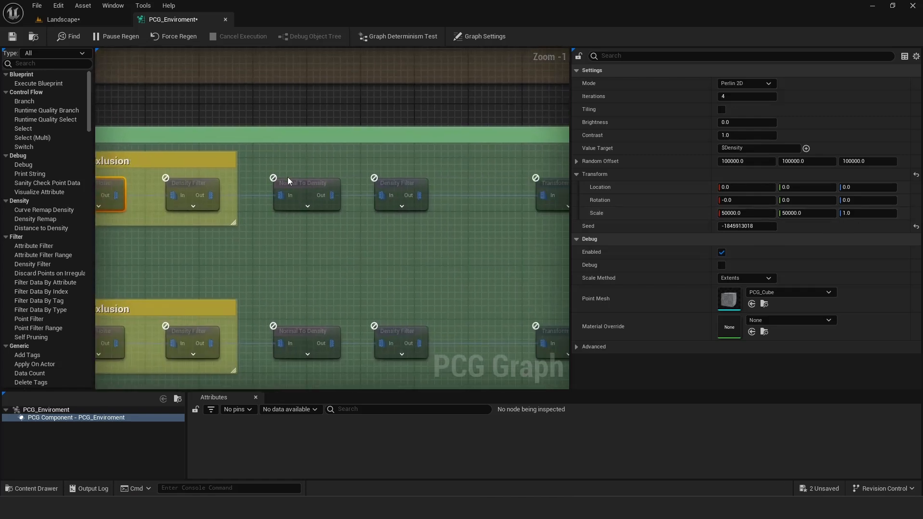
right_drag(339, 172, 357, 230)
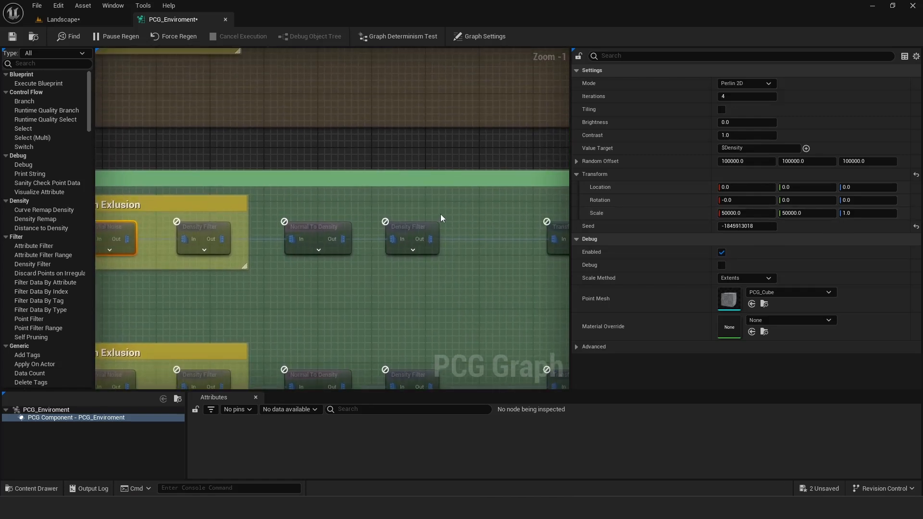
right_drag(441, 218, 335, 196)
click(396, 194)
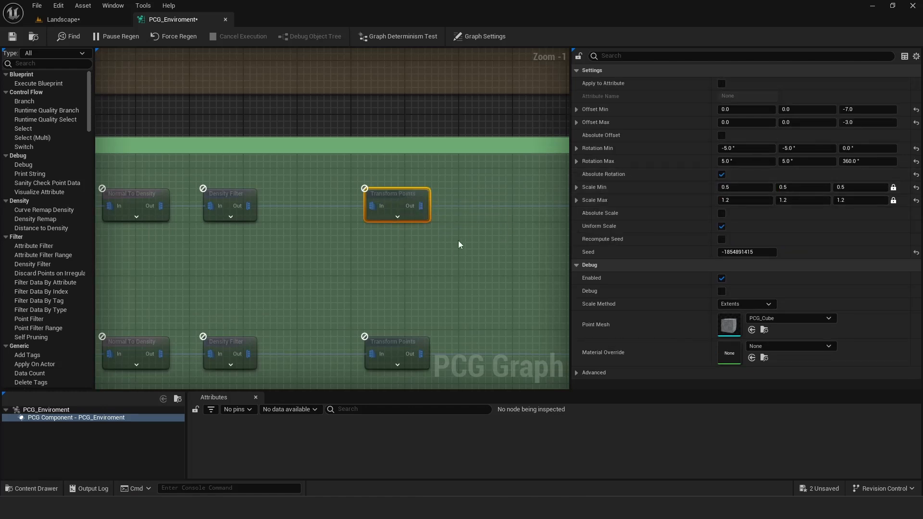
right_drag(367, 270, 399, 249)
scroll(399, 249, down, 2)
right_drag(475, 241, 301, 233)
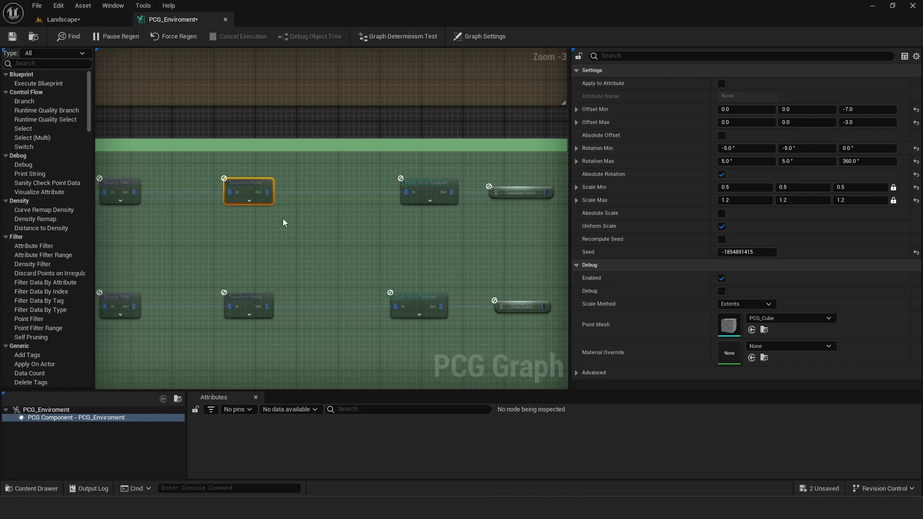
Examine the lower fern branch's Transform Points offset, rotation and scale settings.
right_drag(283, 222, 381, 213)
click(352, 297)
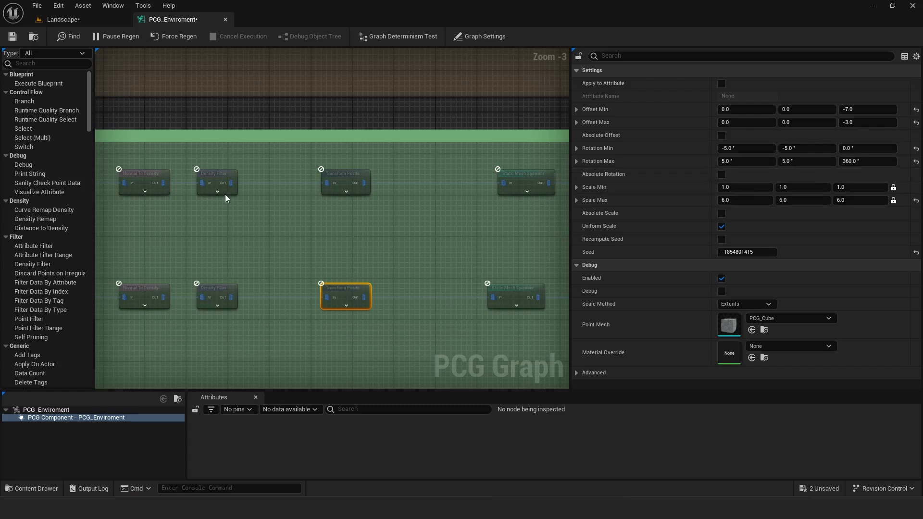
Enable all the disabled nodes in both branches of the Fern and Sappling Points section, and save the graph.
right_drag(225, 194, 414, 160)
mouse_move(169, 204)
right_down()
mouse_move(389, 218)
mouse_move(301, 185)
right_up()
right_drag(155, 188, 349, 179)
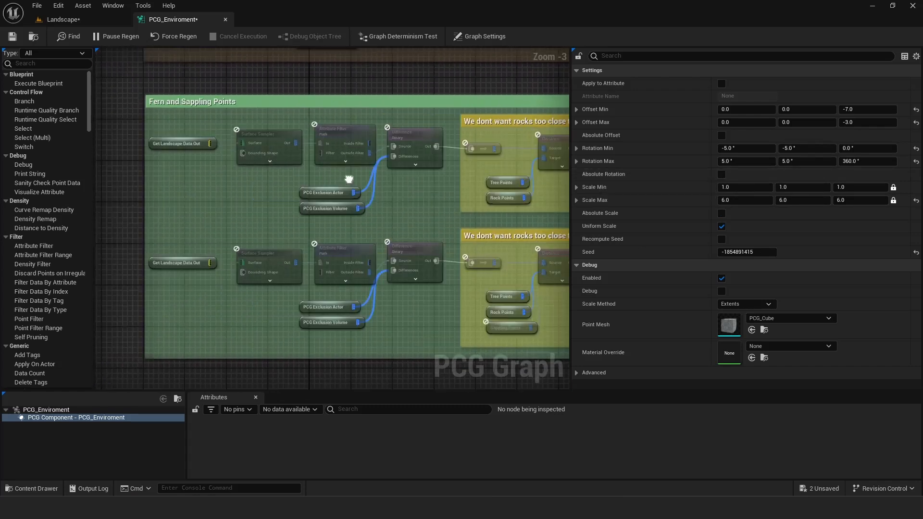
right_drag(220, 144, 260, 143)
drag(293, 142, 293, 142)
drag(251, 262, 297, 268)
click(18, 39)
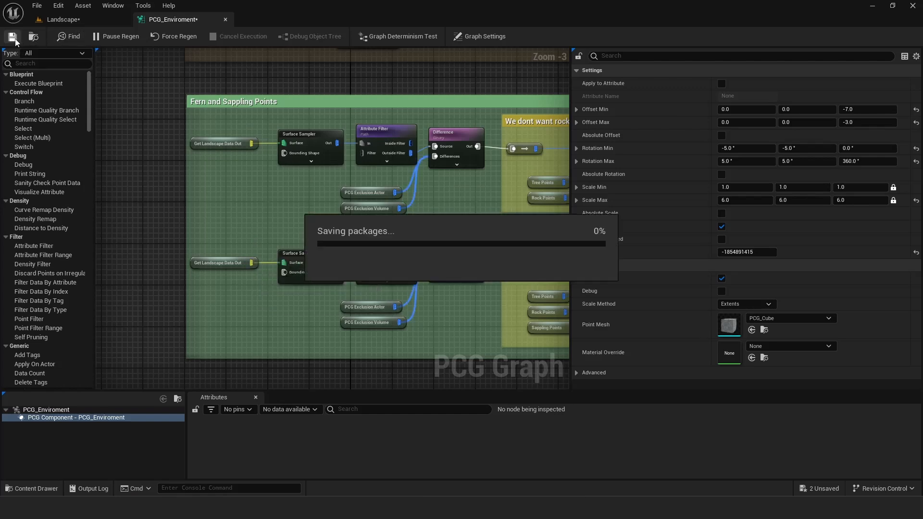
Inspect the spawned ferns and saplings in the Landscape level, and look closely at the base of a tree trunk on the slope.
click(61, 19)
right_drag(272, 247, 293, 243)
key(w)
scroll(272, 246, down, 5)
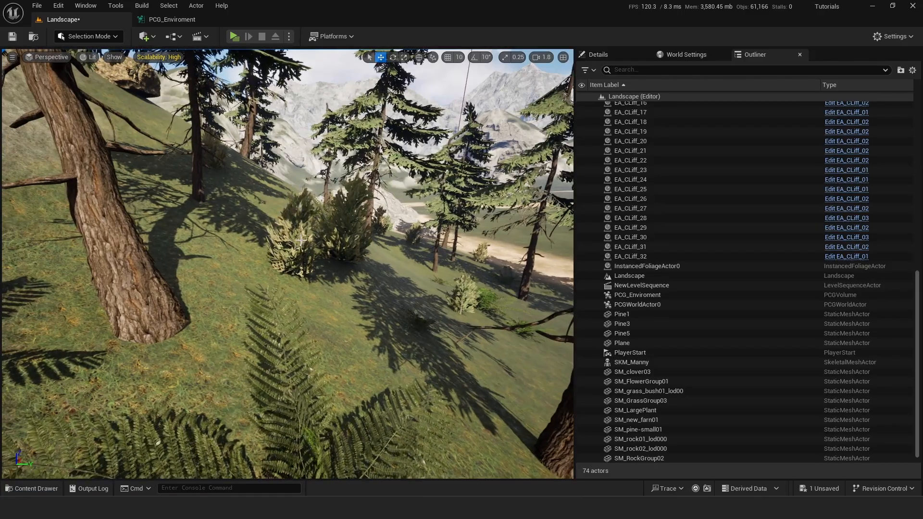
key(s)
right_drag(287, 251, 193, 245)
key(w)
scroll(288, 264, down, 3)
right_drag(322, 247, 307, 243)
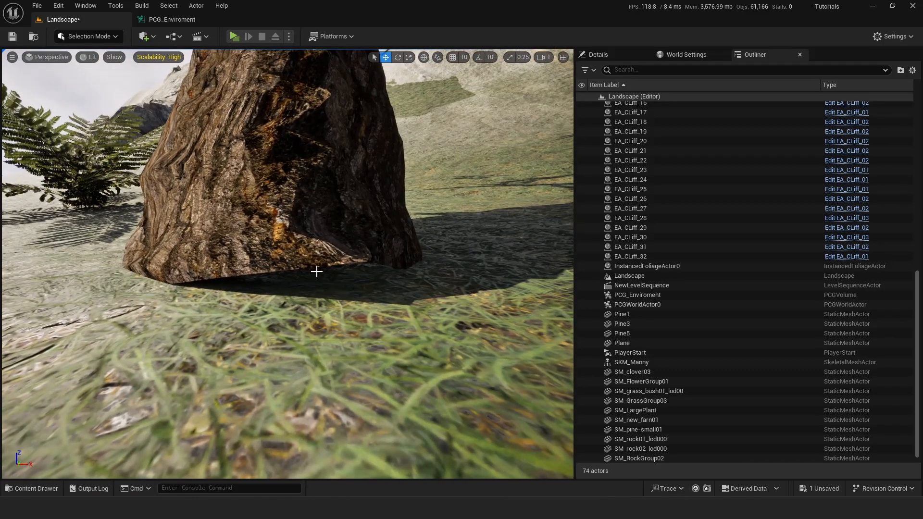
Set the tree section's Transform Points Z offsets to -20 minimum and -15 maximum, save the graph, and check the trunk in the level.
click(174, 19)
scroll(312, 149, up, 3)
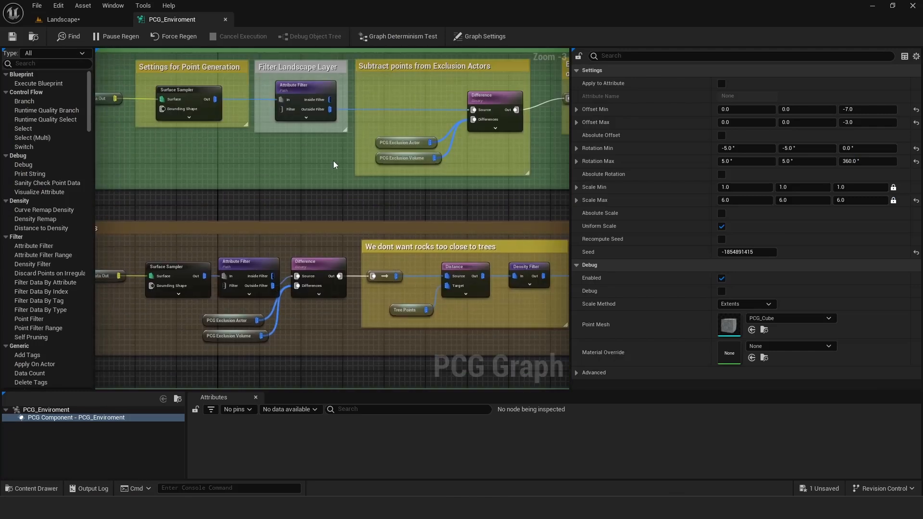
right_drag(333, 161, 101, 252)
right_drag(486, 254, 269, 252)
right_drag(565, 267, 117, 266)
right_drag(219, 243, 478, 254)
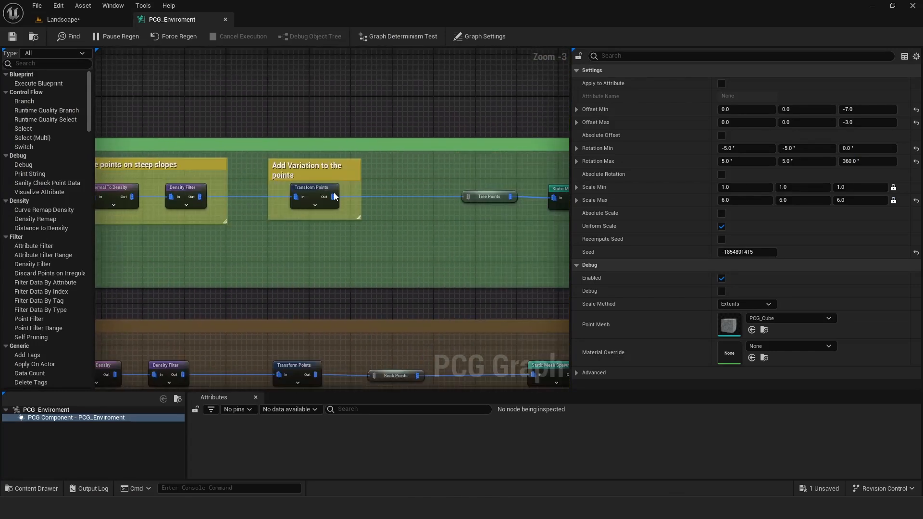
click(850, 123)
text(5)
click(852, 109)
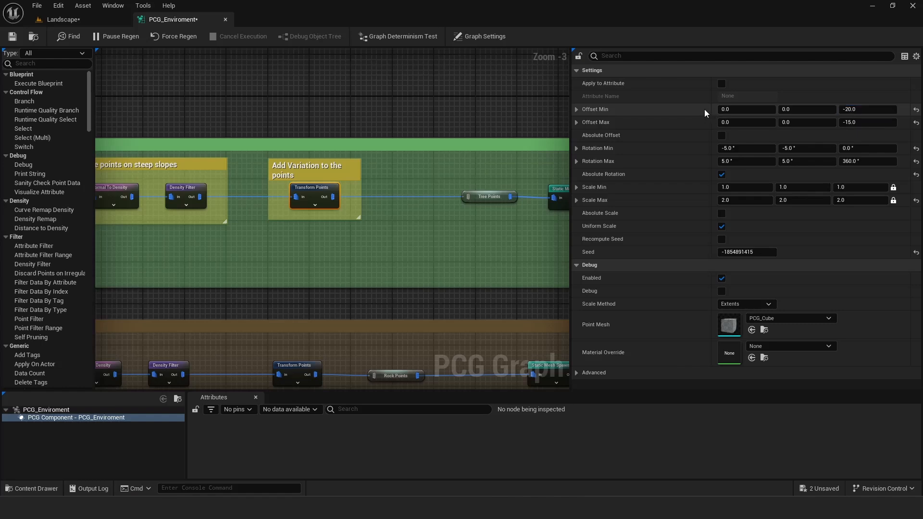
click(13, 37)
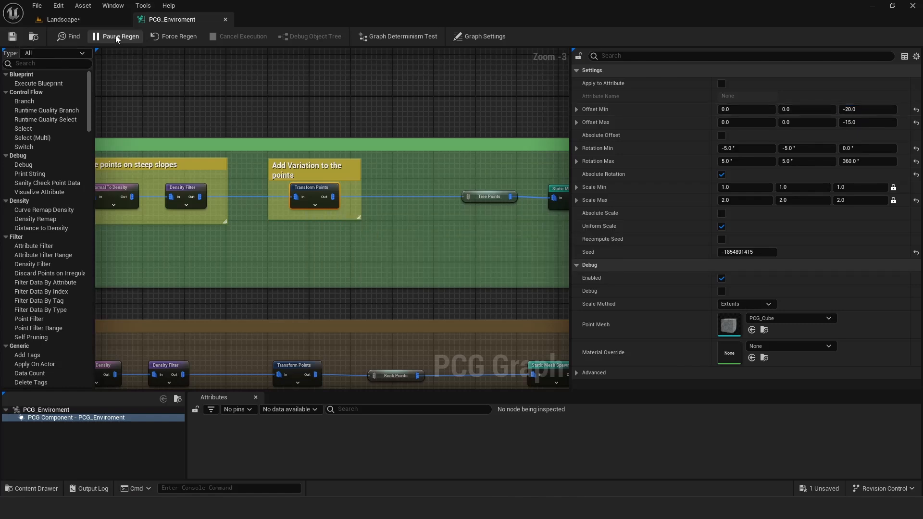
click(74, 20)
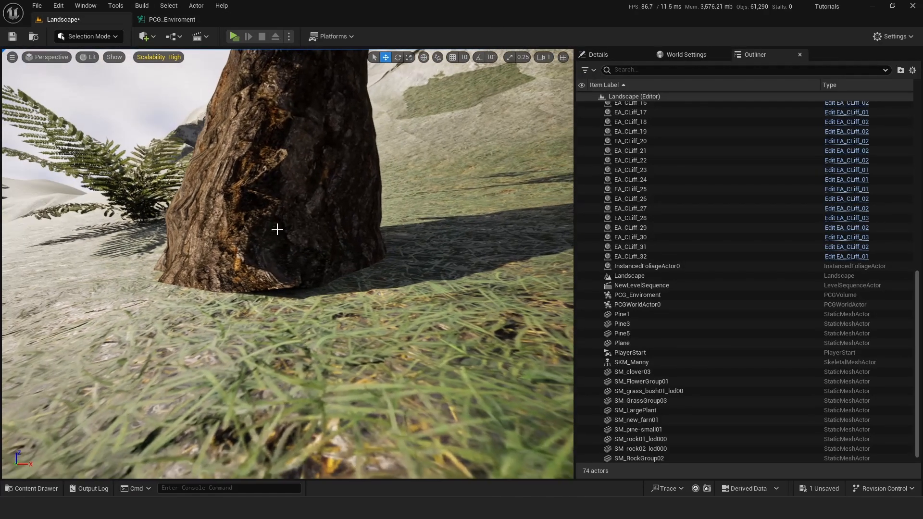
Set the tree section's Transform Points Z offsets to -25 minimum and -20 maximum, save the graph, and check the trees in the level.
click(172, 20)
click(851, 109)
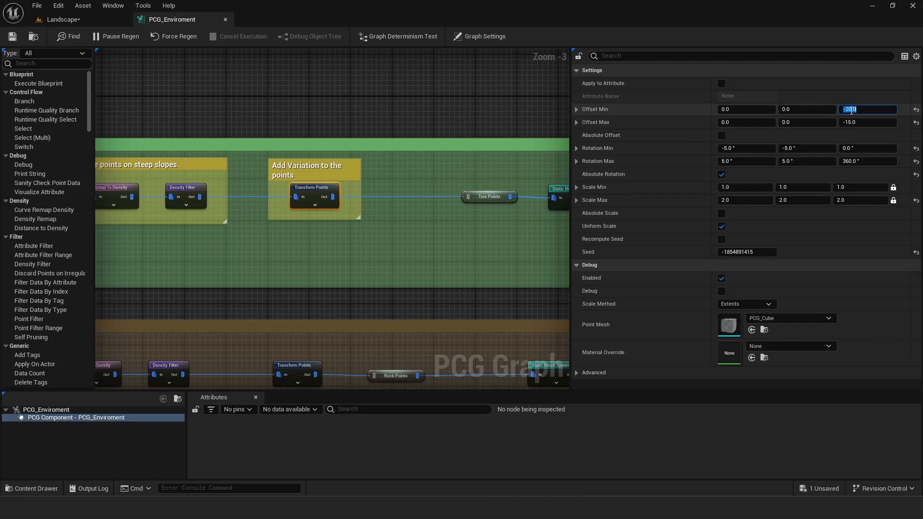
key(BackSpace)
text(5)
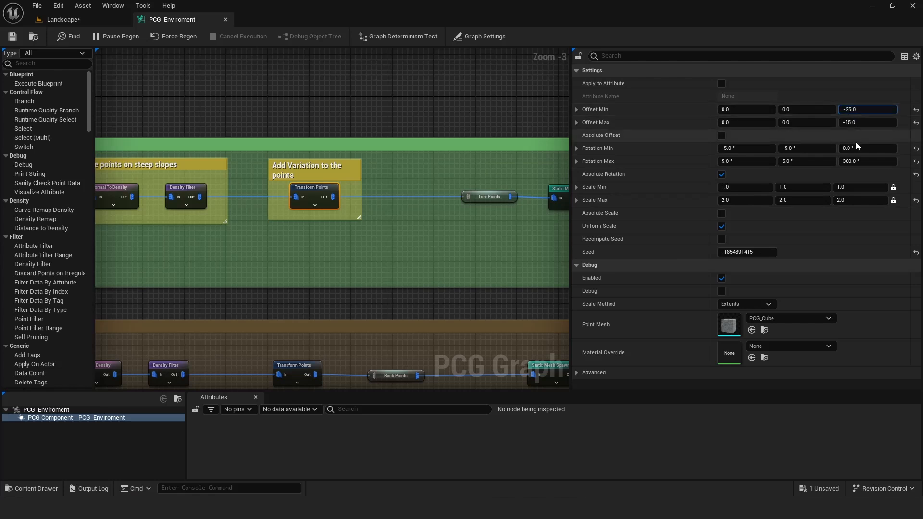
click(851, 123)
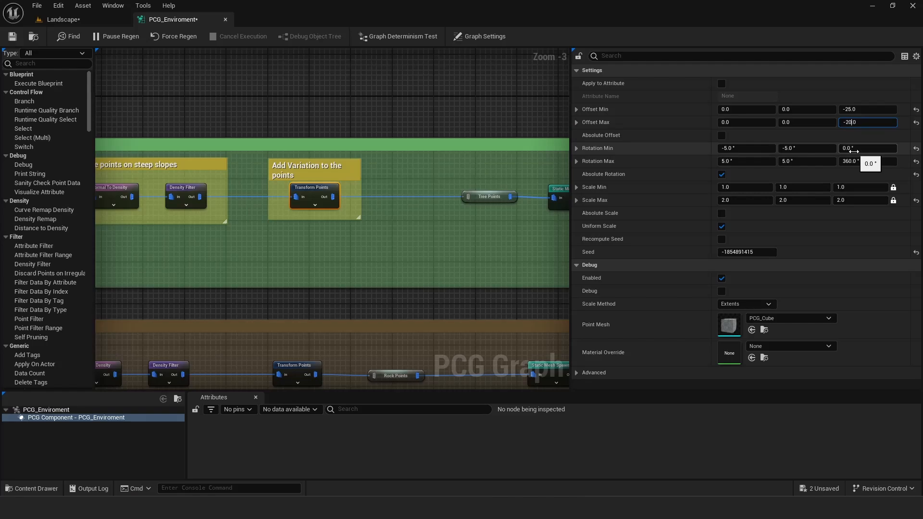
click(690, 121)
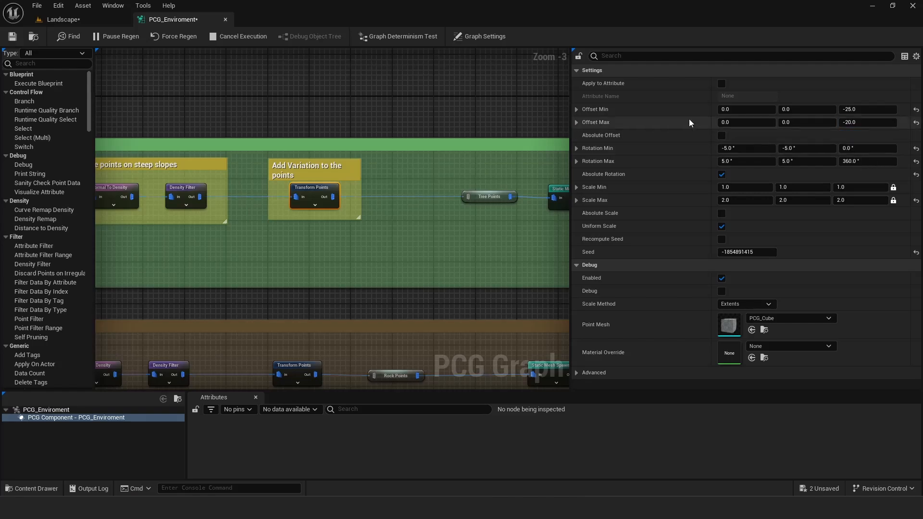
click(12, 37)
click(62, 19)
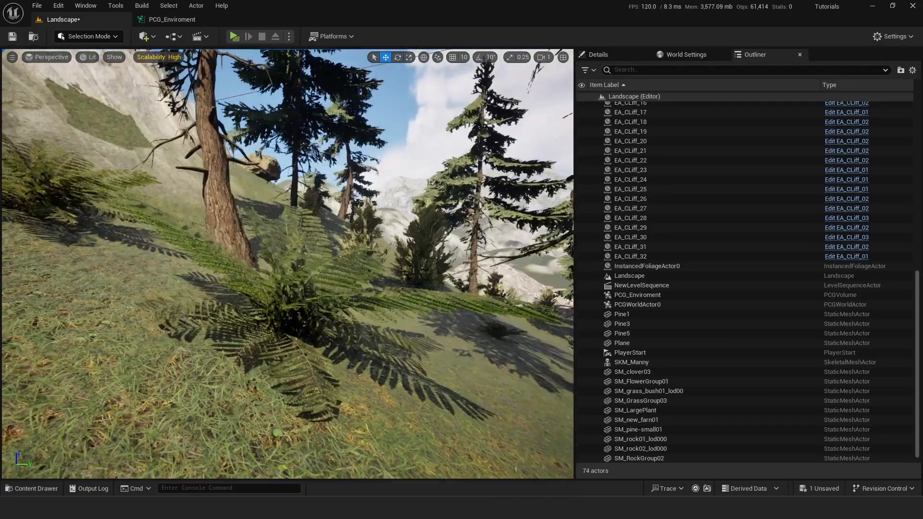
key(s)
right_drag(287, 264, 284, 303)
Examine the lower fern branch in the PCG_Enviroment graph, including its Distance targets Tree Points, Rock Points and Sappling Points, through to its spawner.
click(169, 19)
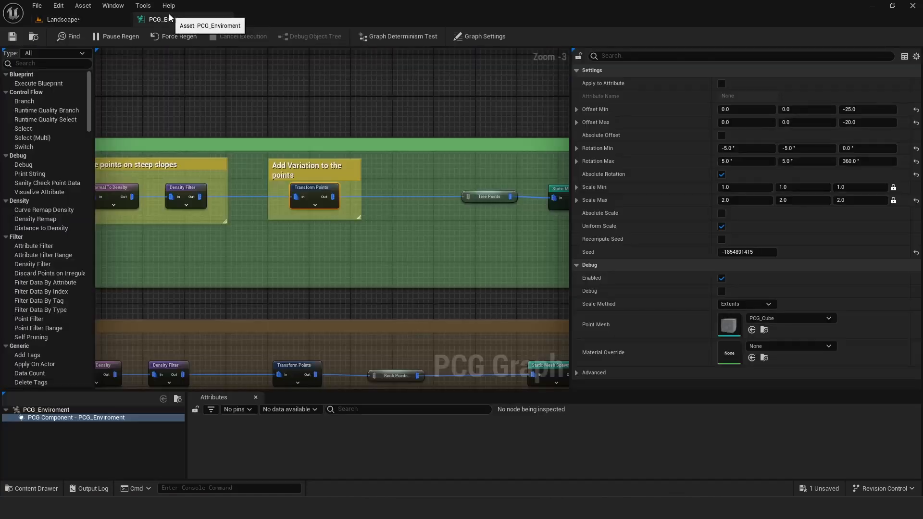
click(237, 260)
scroll(373, 233, down, 3)
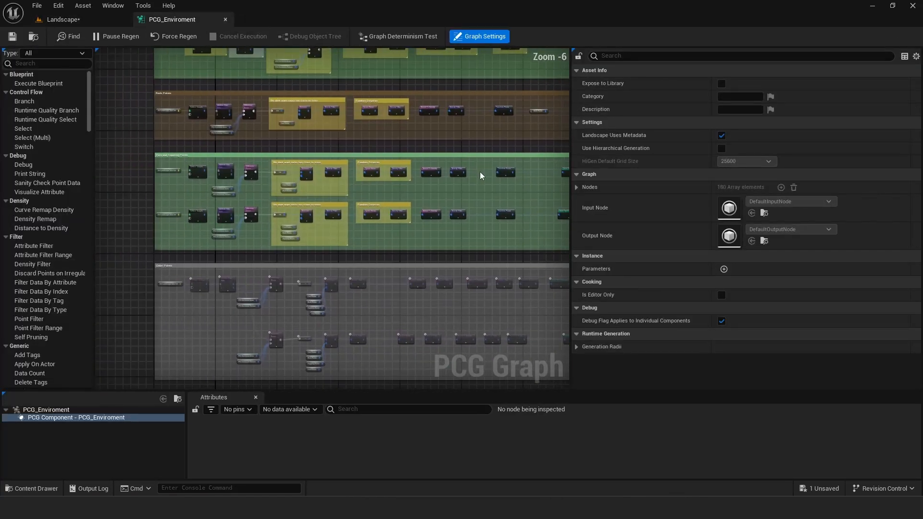
scroll(188, 192, up, 2)
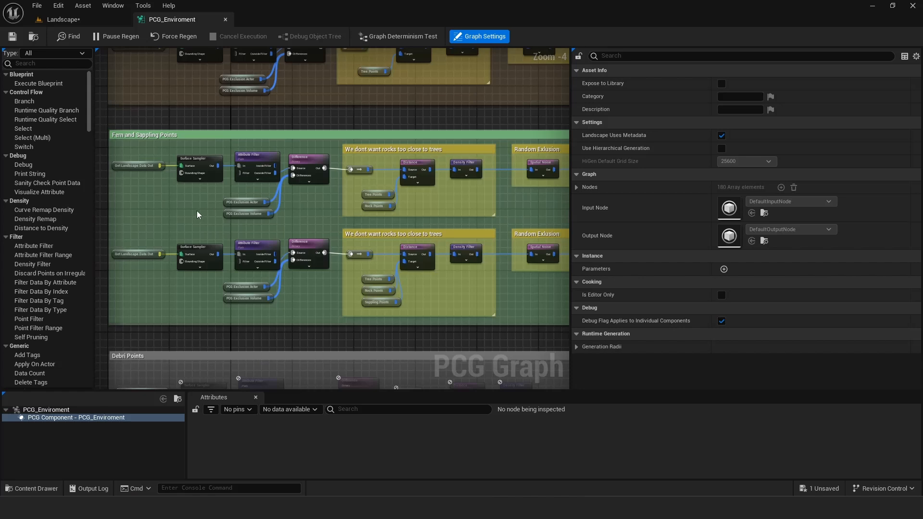
right_drag(198, 210, 215, 184)
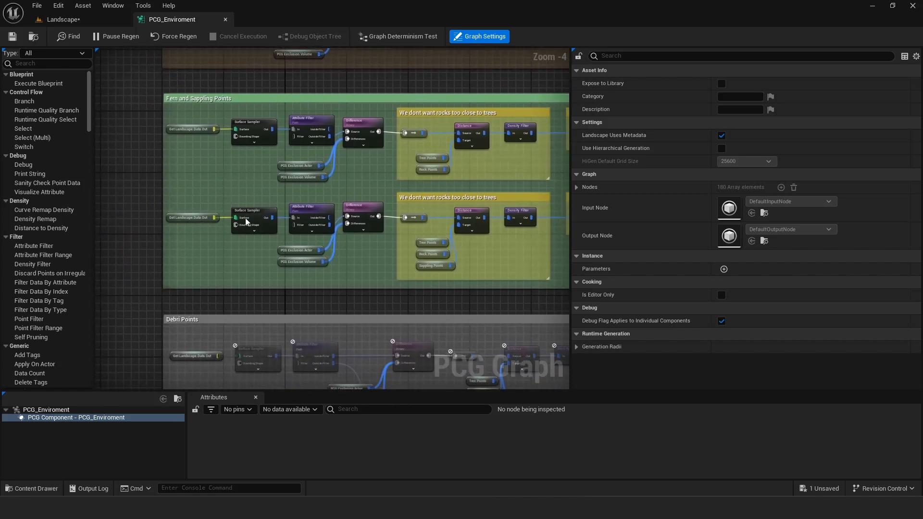
right_drag(355, 179, 234, 173)
right_drag(298, 169, 259, 165)
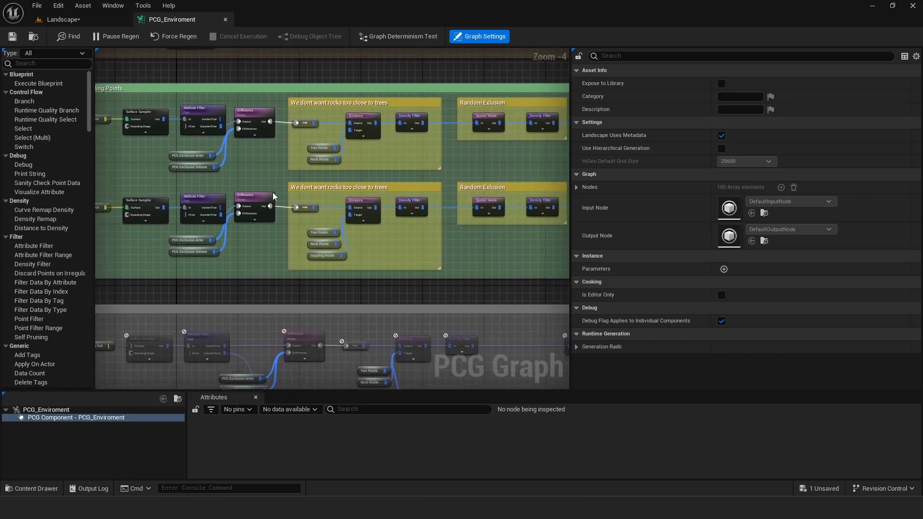
right_drag(362, 217, 243, 233)
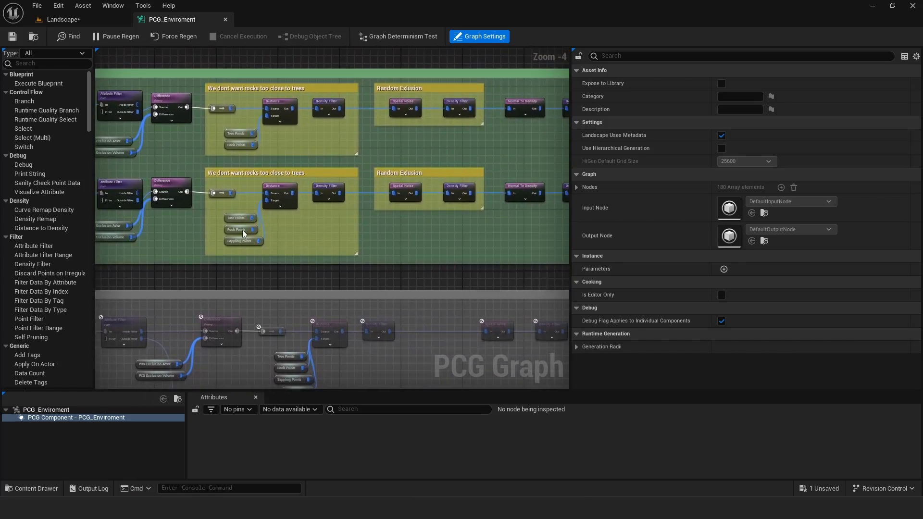
click(240, 243)
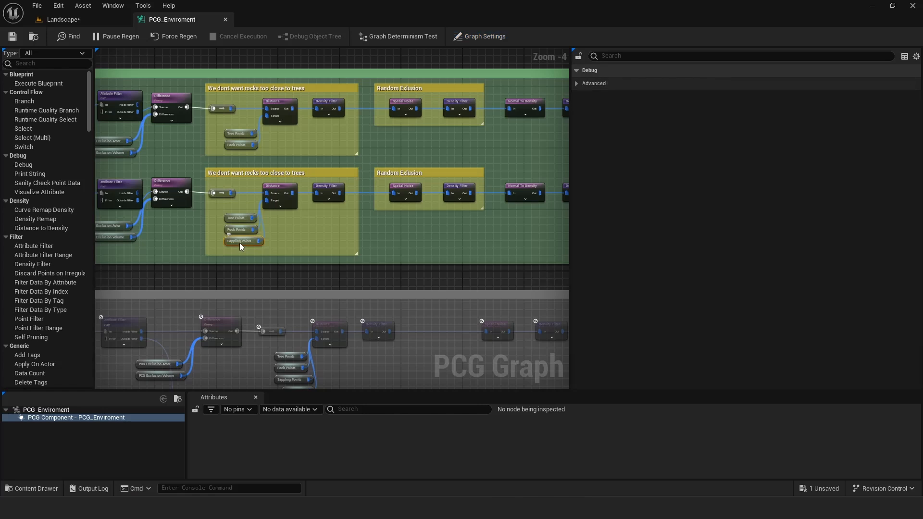
right_drag(349, 230, 120, 246)
right_drag(462, 170, 116, 185)
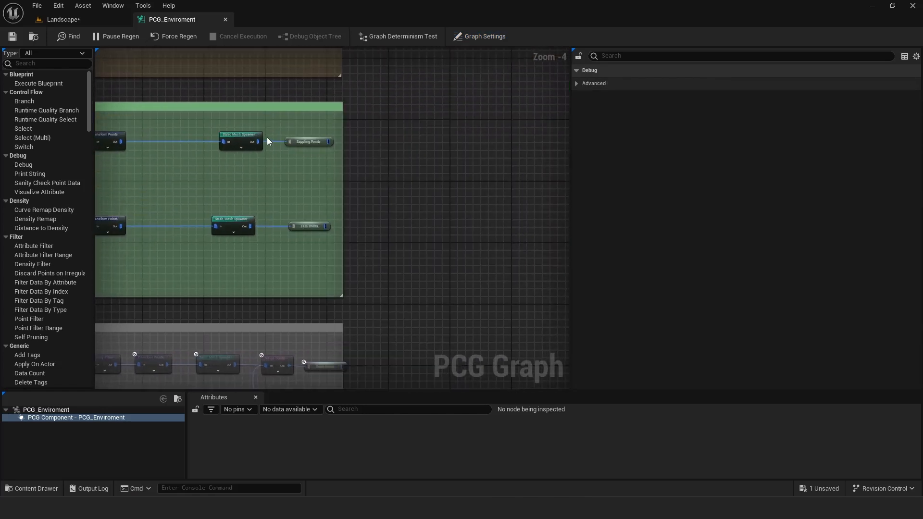
Rewire the Sappling Points reroute between the upper branch's Transform Points and Static Mesh Spawner, and save all assets.
right_drag(258, 175, 399, 181)
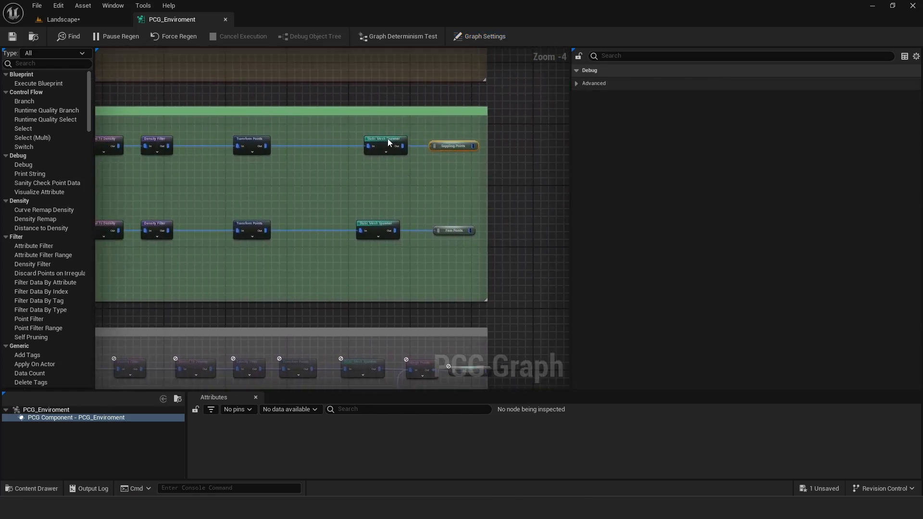
right_drag(387, 138, 381, 179)
scroll(362, 209, down, 1)
scroll(377, 234, up, 1)
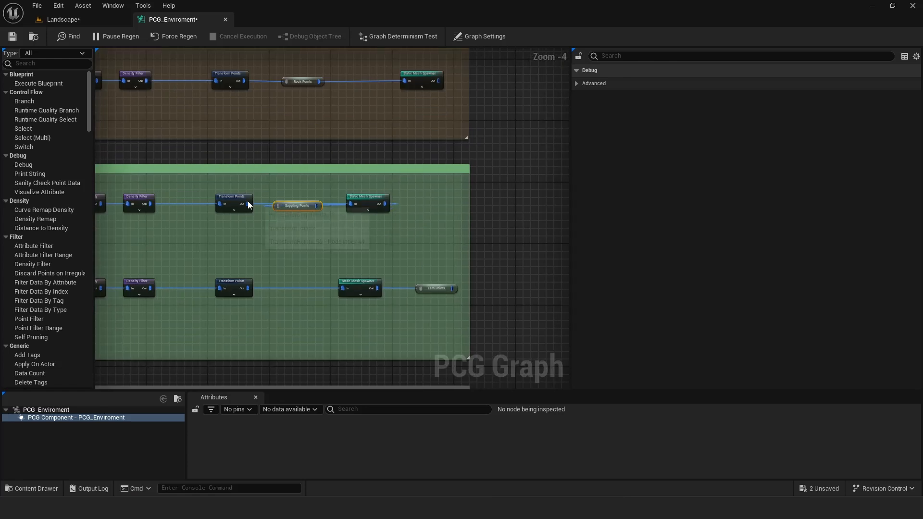
drag(248, 203, 280, 205)
right_click(357, 209)
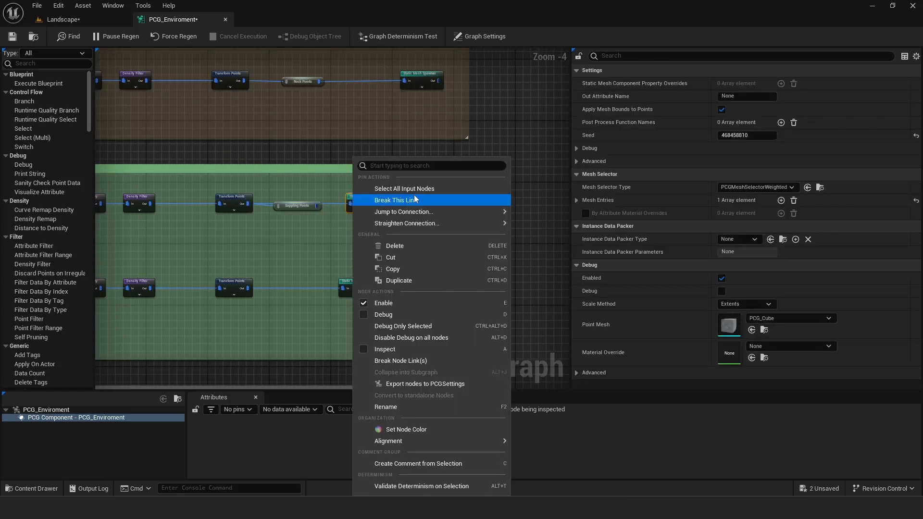
click(402, 206)
drag(350, 203, 350, 204)
right_drag(348, 250, 378, 204)
click(328, 158)
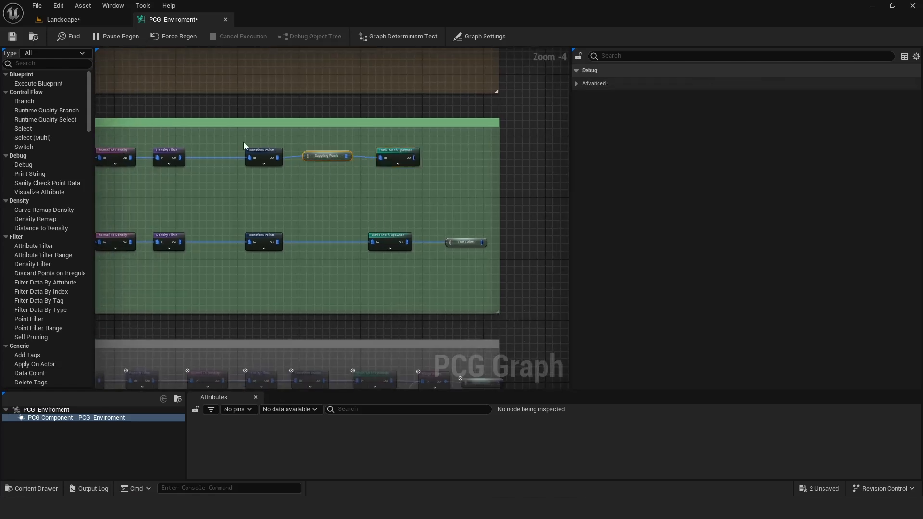
click(37, 5)
click(53, 56)
Examine the sapling Static Mesh Spawner's cull distance, shadow, World Position Offset and shadow cache settings, and compare them with the fern spawner.
right_drag(207, 168, 343, 142)
right_drag(226, 154, 318, 158)
right_drag(186, 166, 104, 166)
right_drag(560, 149, 99, 206)
click(330, 159)
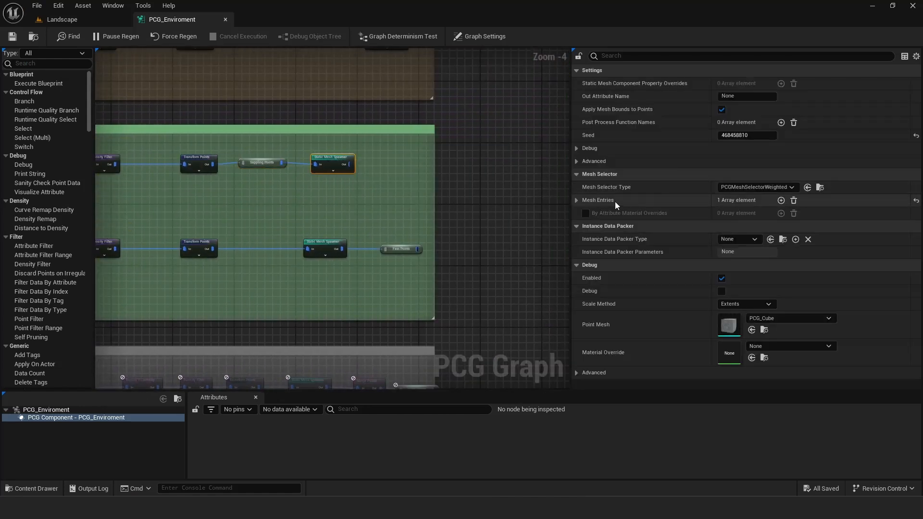
click(576, 200)
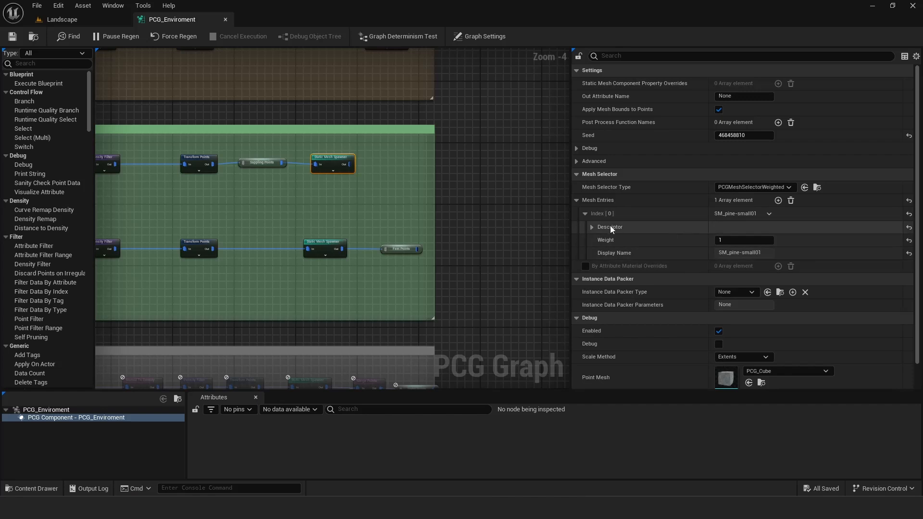
click(610, 227)
scroll(665, 250, down, 6)
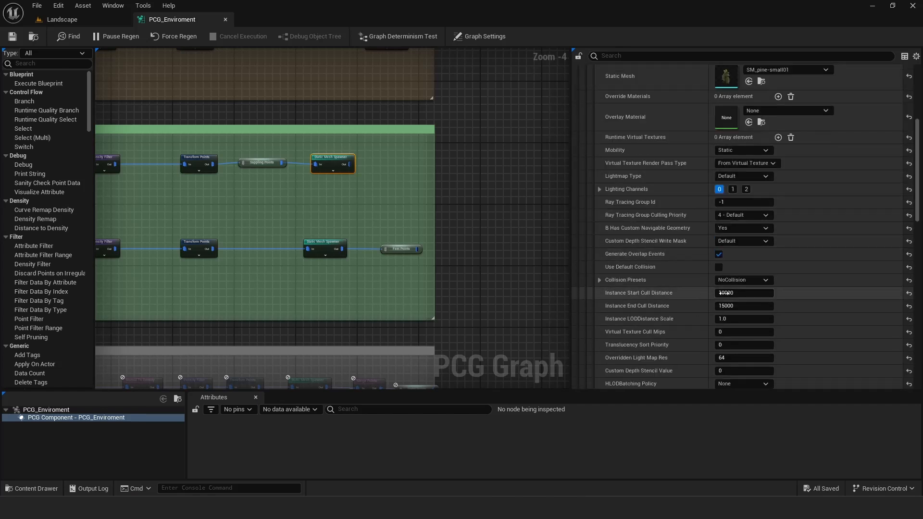
scroll(682, 301, down, 5)
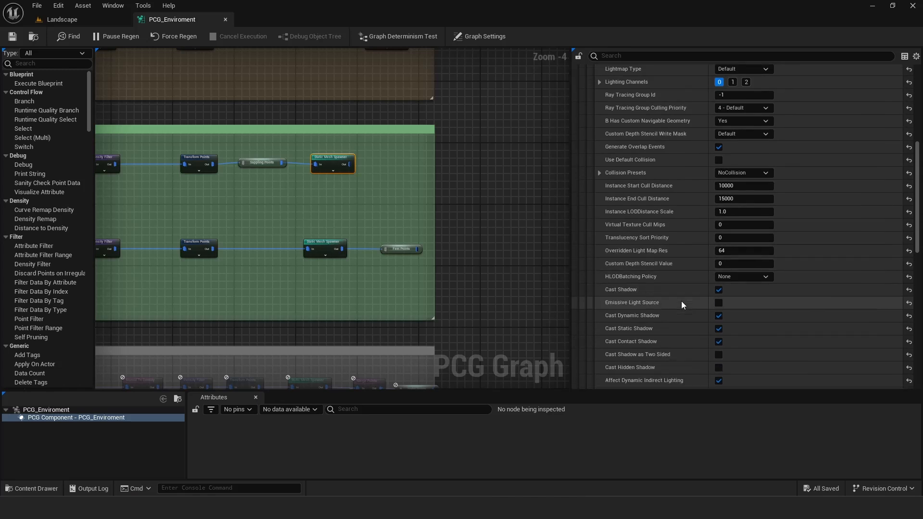
scroll(682, 301, down, 12)
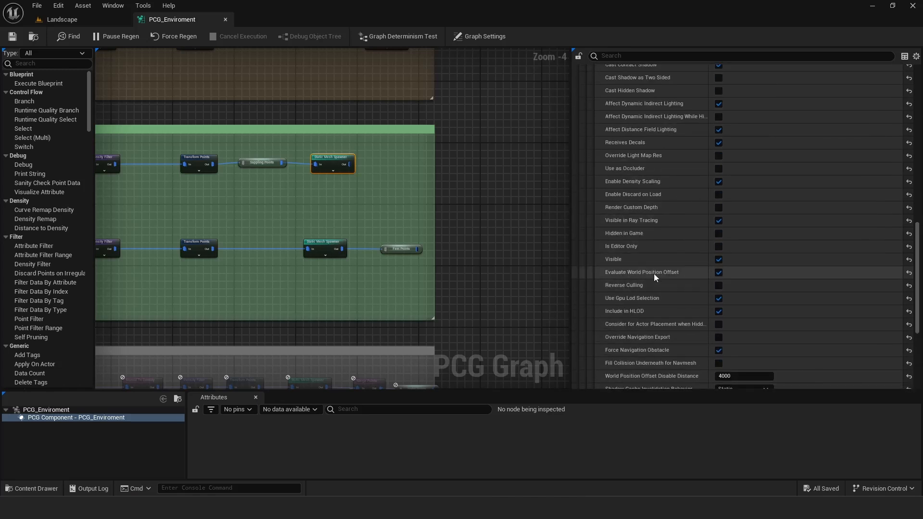
scroll(682, 275, down, 3)
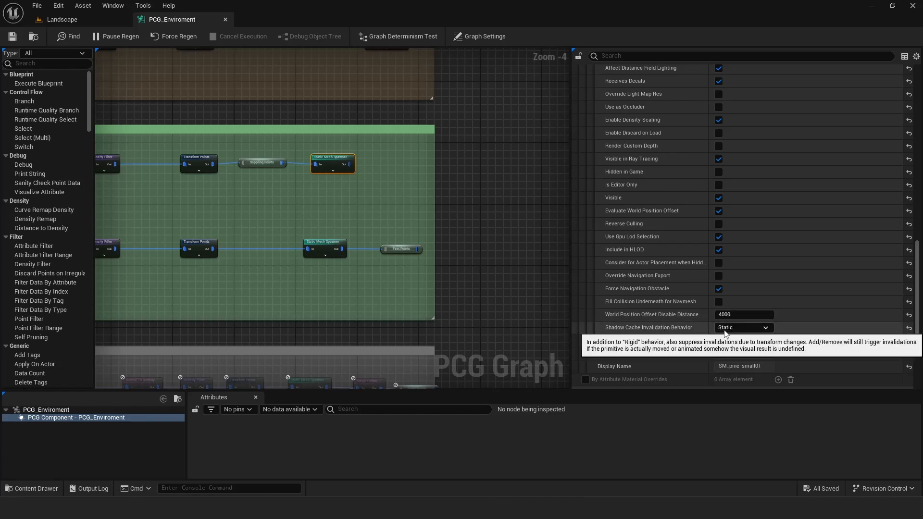
right_drag(384, 204, 491, 187)
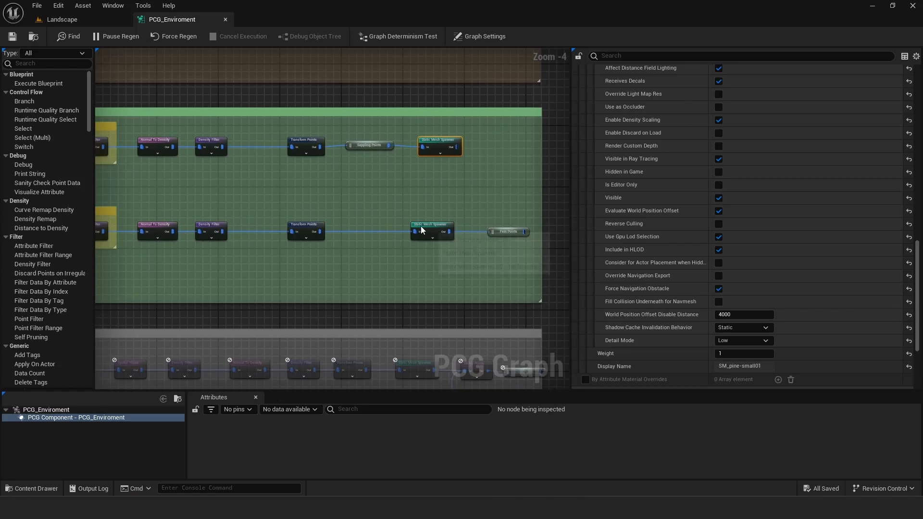
click(430, 229)
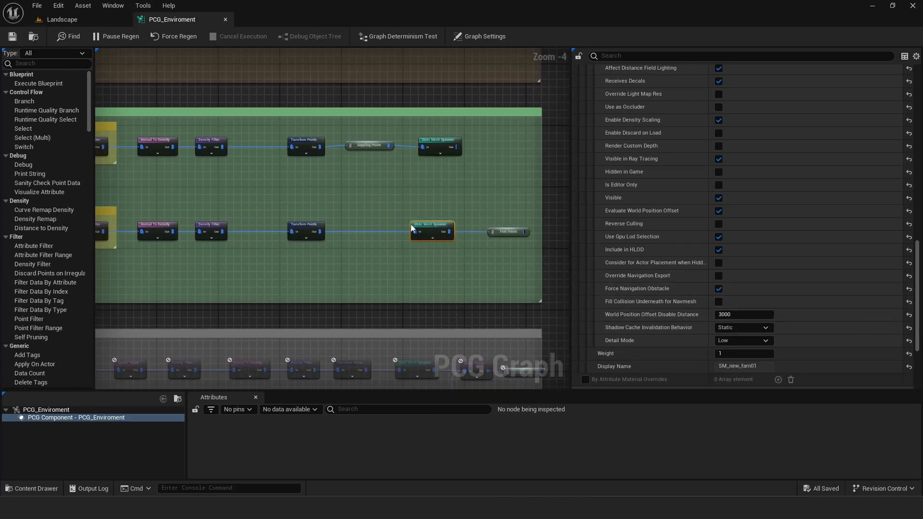
Examine the fern Static Mesh Spawner's World Position Offset, shadow and instance cull distance settings.
right_drag(198, 203, 454, 195)
right_drag(535, 201, 342, 198)
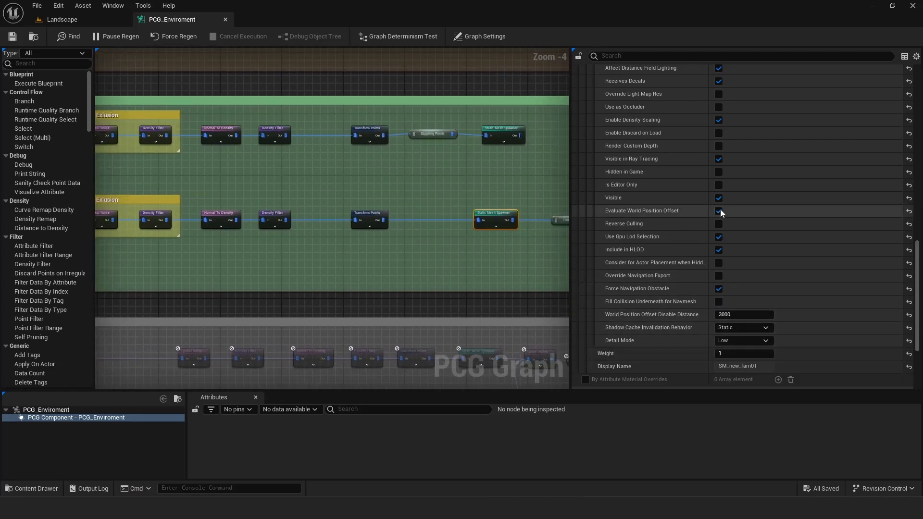
scroll(719, 228, up, 1)
scroll(719, 227, up, 3)
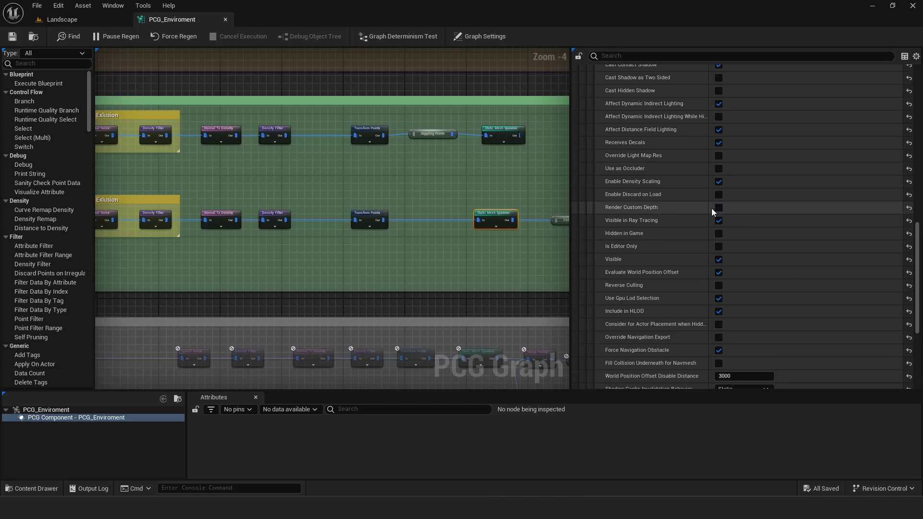
scroll(685, 200, up, 6)
scroll(685, 200, up, 11)
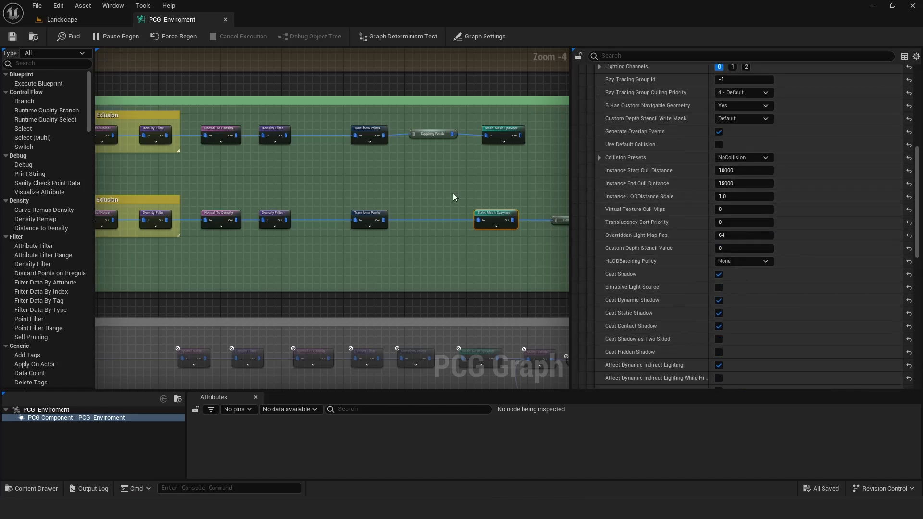
Locate the Debri Points section below the fern section and inspect its Get Landscape Data Out and Surface Sampler nodes.
scroll(289, 254, down, 2)
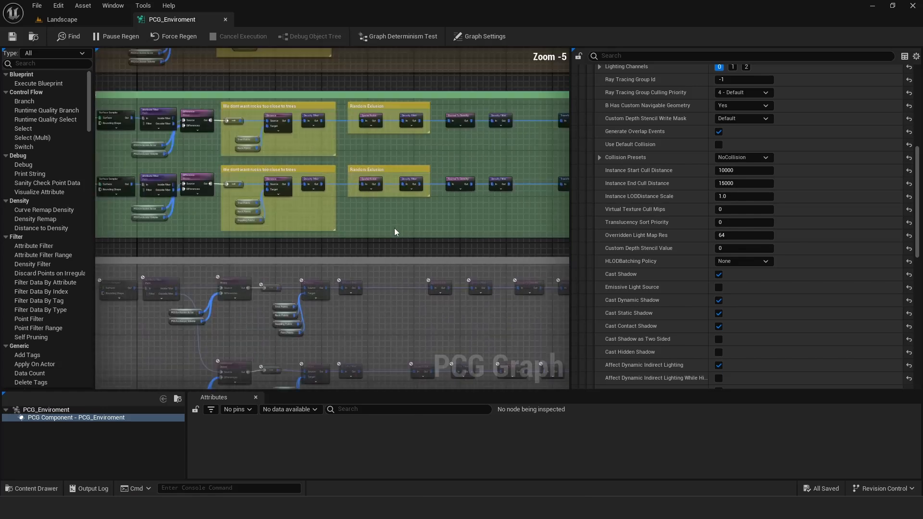
scroll(273, 222, up, 2)
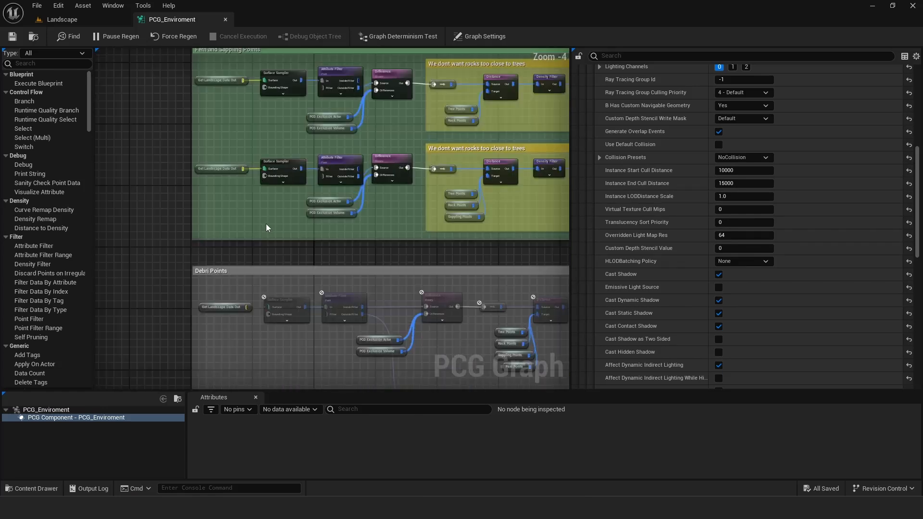
right_drag(273, 244, 255, 192)
right_drag(303, 333, 254, 226)
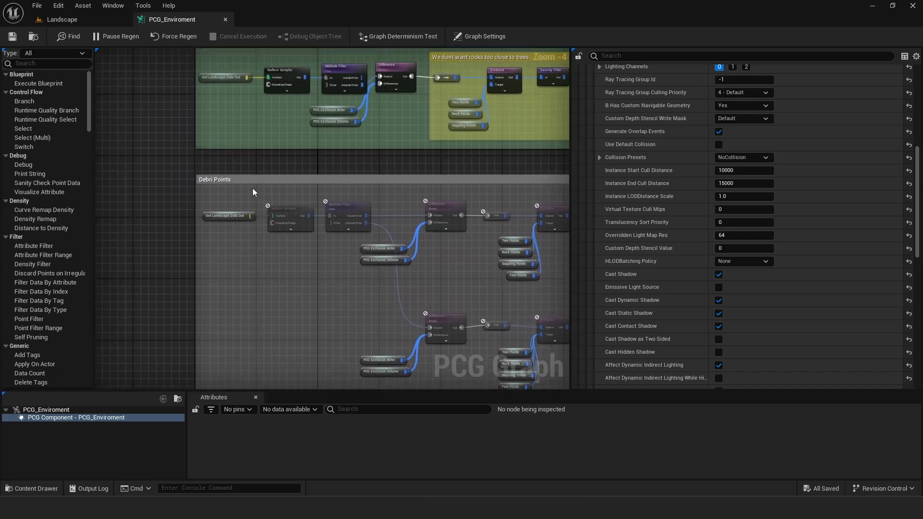
scroll(255, 216, up, 3)
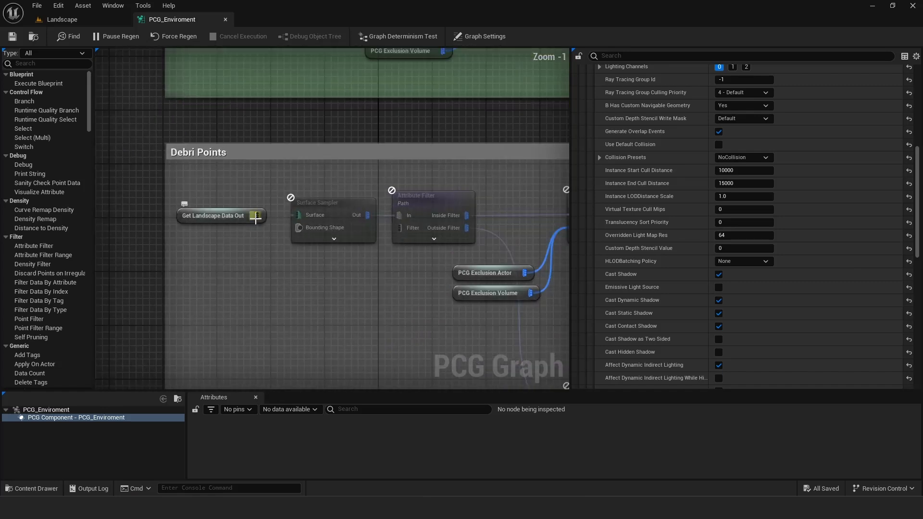
click(37, 6)
click(66, 63)
scroll(134, 139, down, 1)
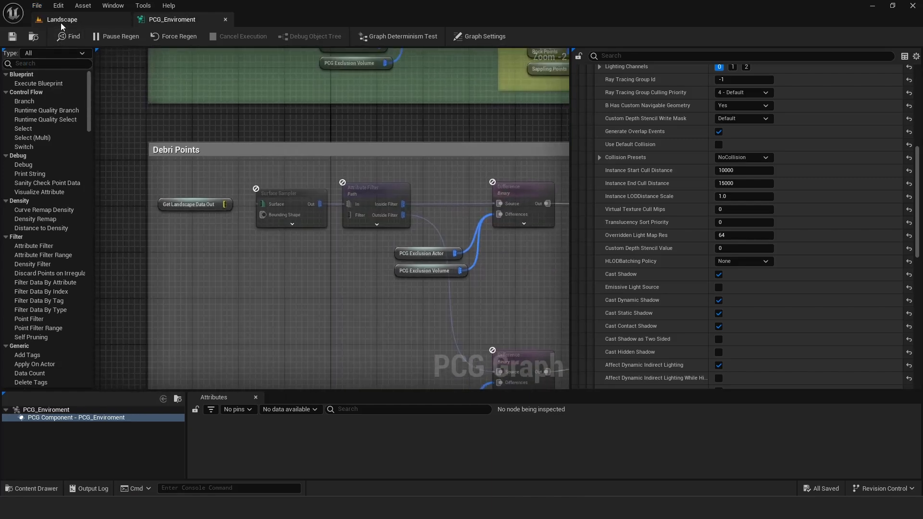
Inspect the sample plants and small debris rocks on the white plane in the Landscape level, selecting the clover mesh.
click(61, 22)
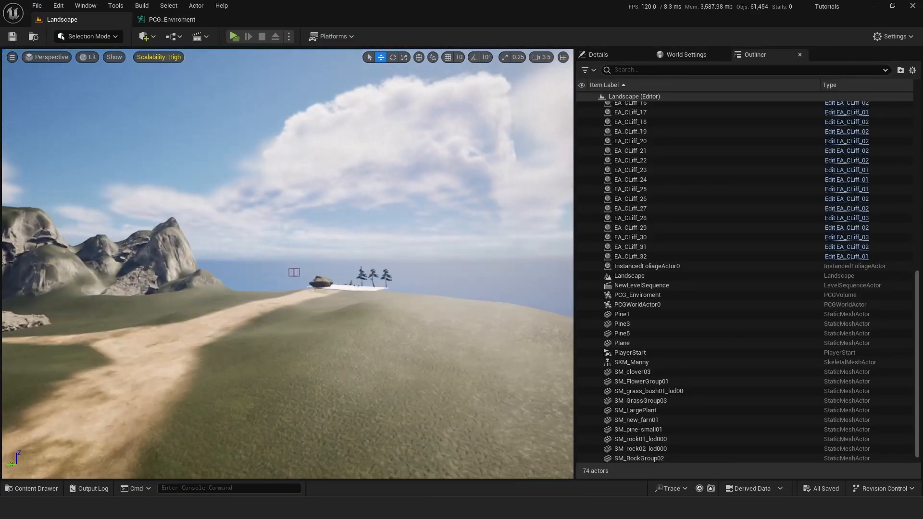
key(w)
right_drag(305, 220, 305, 250)
scroll(305, 220, down, 2)
right_drag(243, 297, 234, 296)
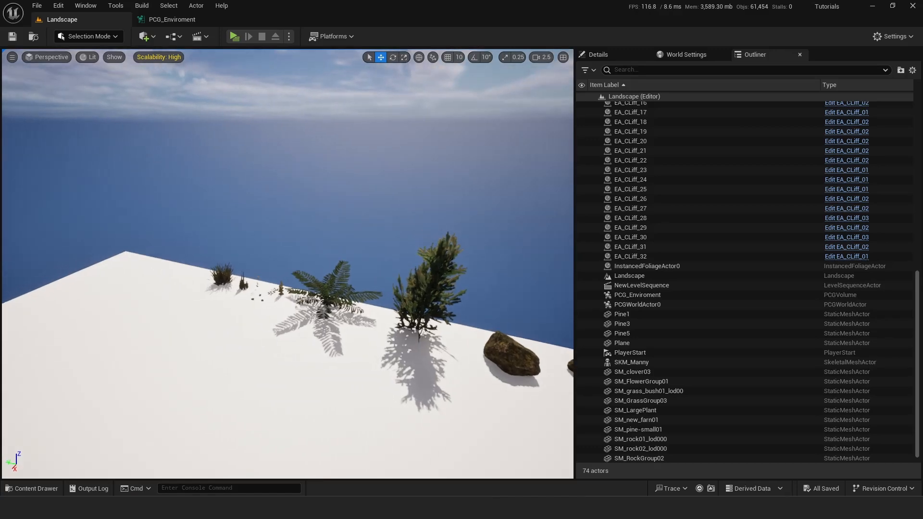
key(w)
right_drag(392, 276, 385, 315)
scroll(393, 276, down, 2)
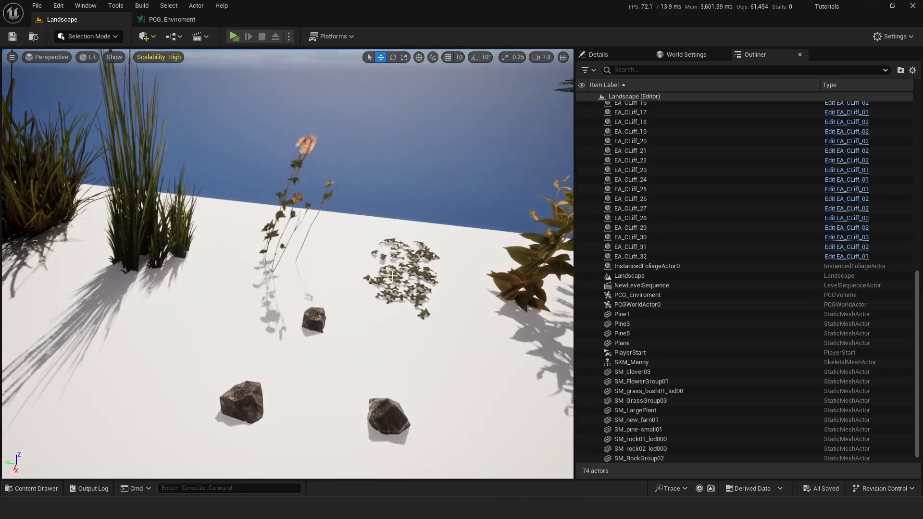
click(393, 276)
Inspect the dirt path's edges and the ground around the generated trees and ferns in the Landscape level.
right_drag(392, 276, 529, 241)
key(w)
scroll(392, 276, up, 3)
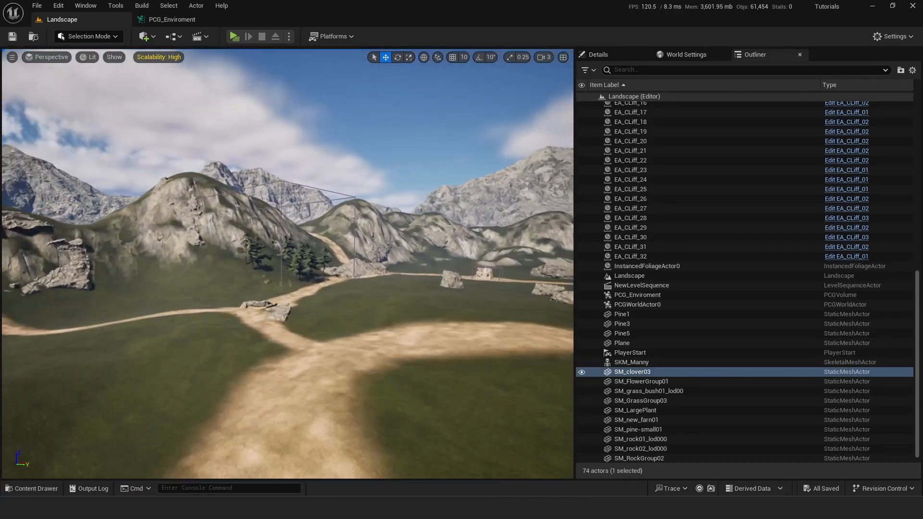
key(w)
right_drag(346, 336, 288, 404)
scroll(347, 336, down, 3)
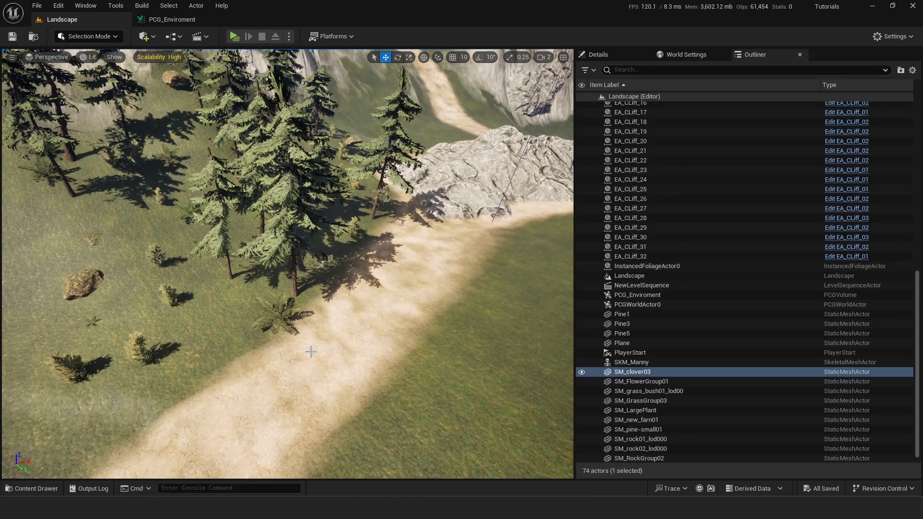
Connect Get Landscape Data Out to the Surface Sampler's Surface input in the PCG_Enviroment graph's Debri Points section, and show the sampler's settings.
click(172, 19)
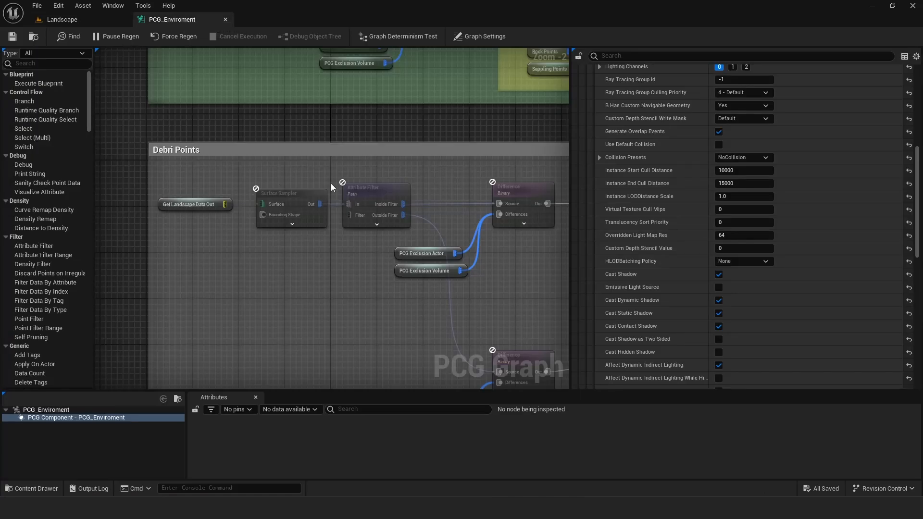
drag(228, 205, 262, 204)
right_drag(281, 266, 243, 256)
click(247, 185)
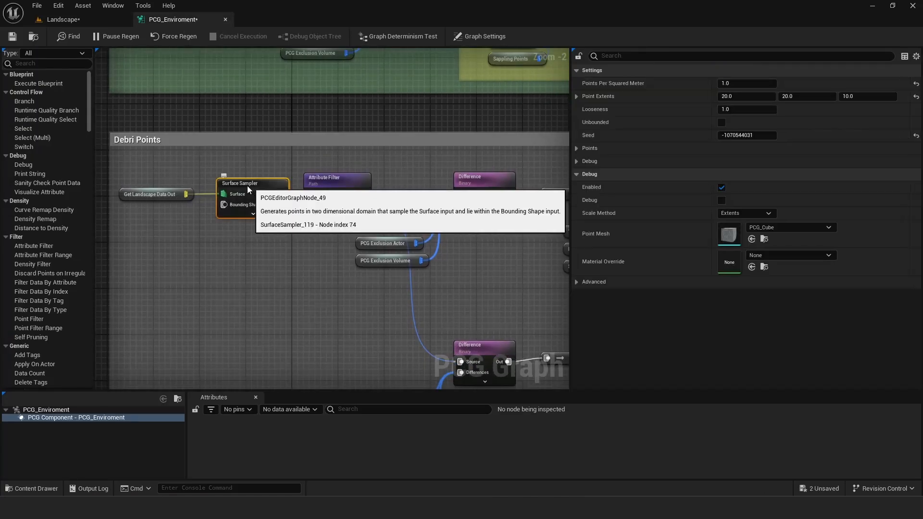
Examine the Debri Points Attribute Filter's Path settings and its Inside and Outside Filter outputs, and compare it with the fern section's filter.
right_drag(275, 188, 209, 160)
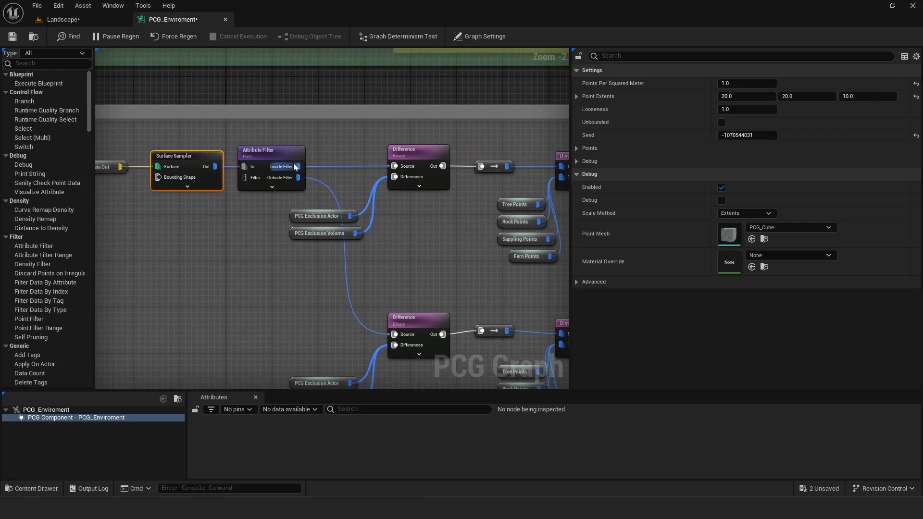
click(258, 153)
right_drag(302, 116, 311, 256)
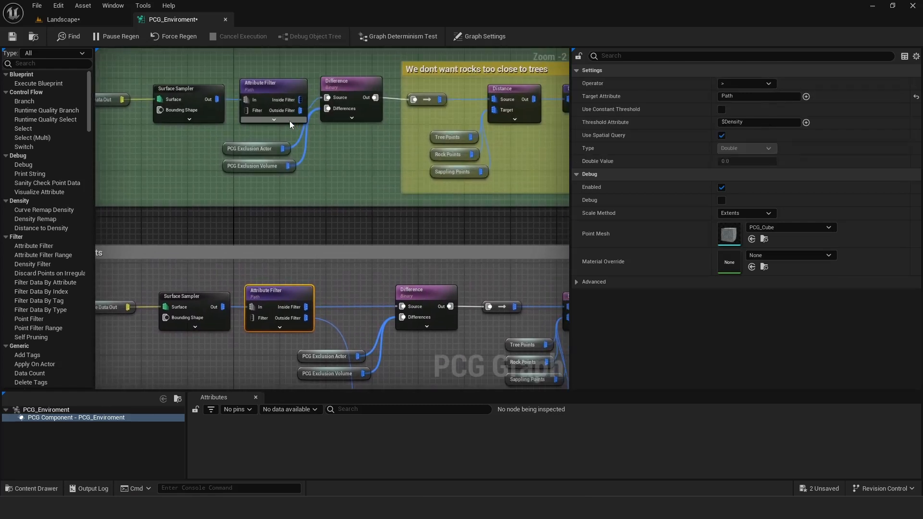
right_drag(326, 194, 309, 179)
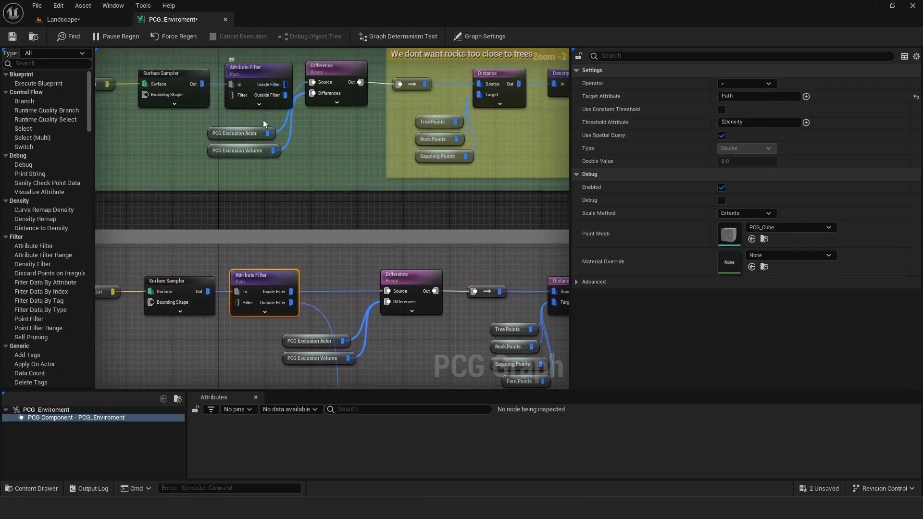
right_drag(321, 331, 222, 218)
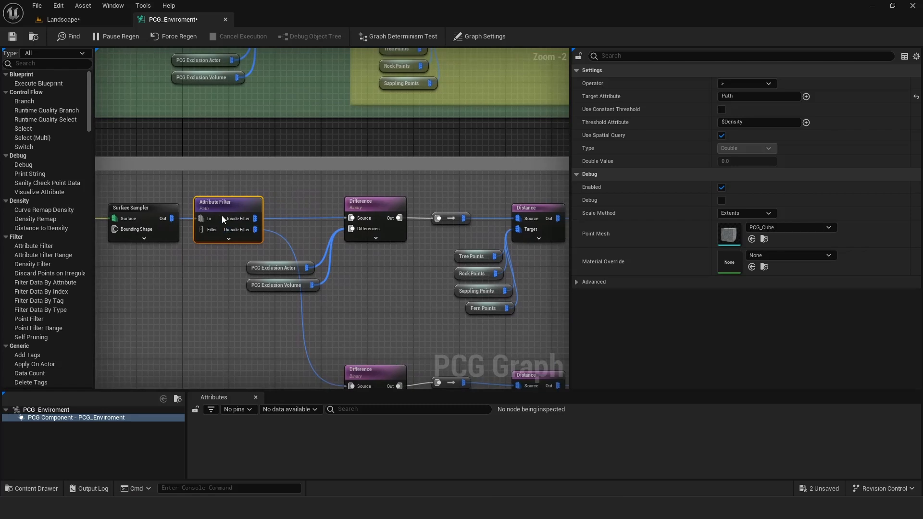
right_drag(320, 250, 312, 191)
scroll(359, 249, down, 1)
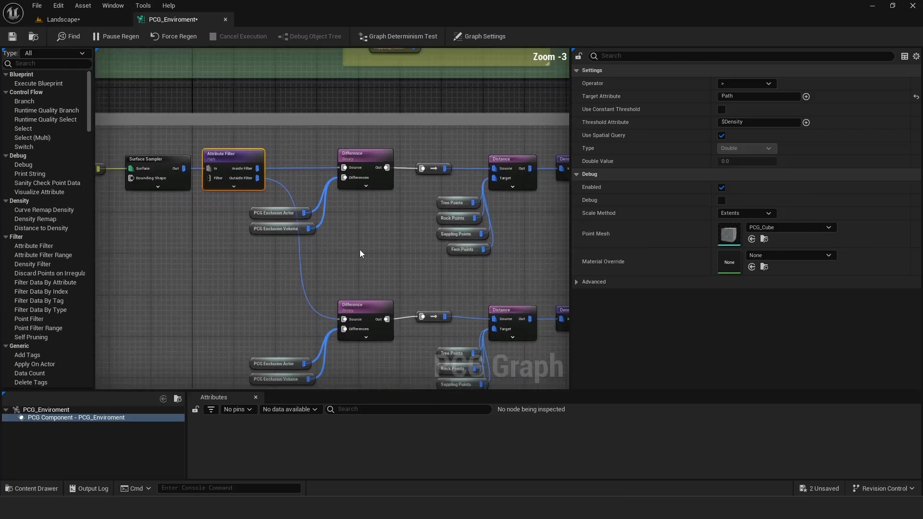
Examine both debris branches' Difference nodes with their exclusion inputs, and the Distance nodes' Tree, Rock, Sappling and Fern Points targets.
right_drag(359, 249, 318, 210)
drag(240, 126, 351, 327)
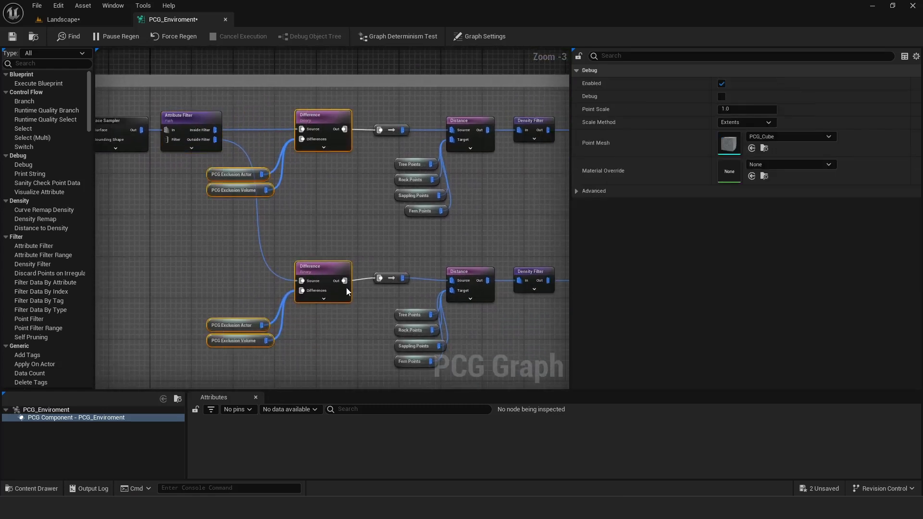
right_drag(316, 211, 244, 201)
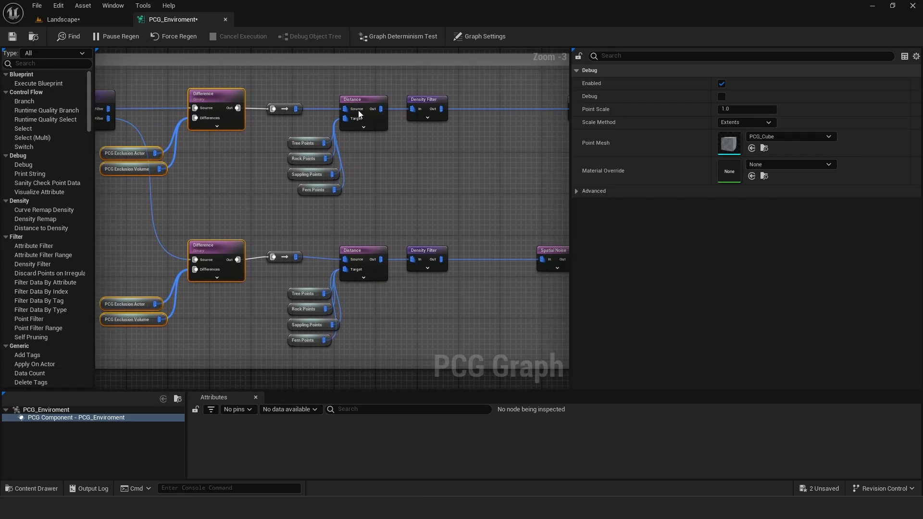
drag(283, 83, 392, 339)
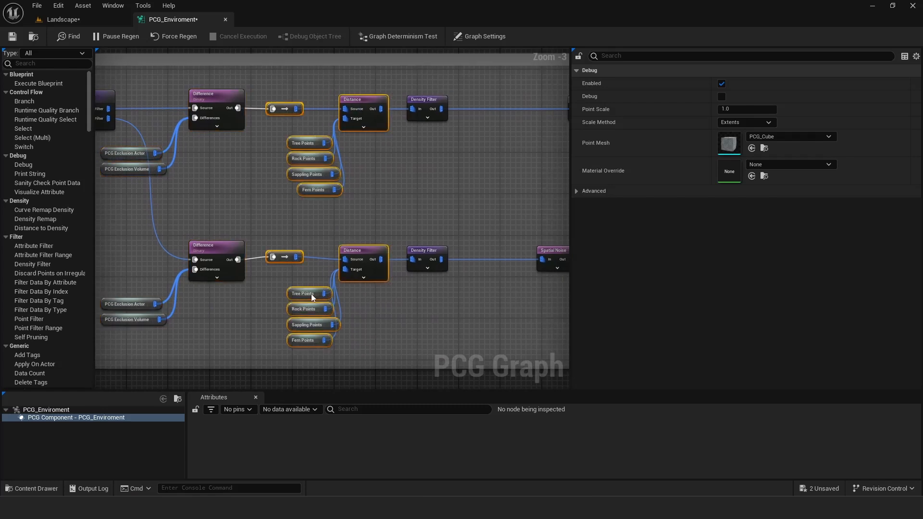
click(276, 299)
click(298, 309)
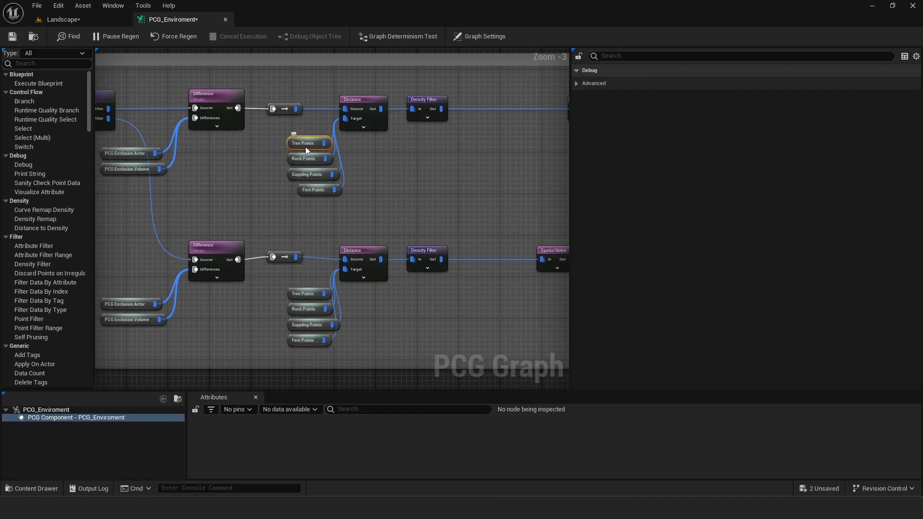
click(312, 192)
Examine the Density Filter and Spatial Noise settings in both debris branches.
right_drag(440, 198, 303, 210)
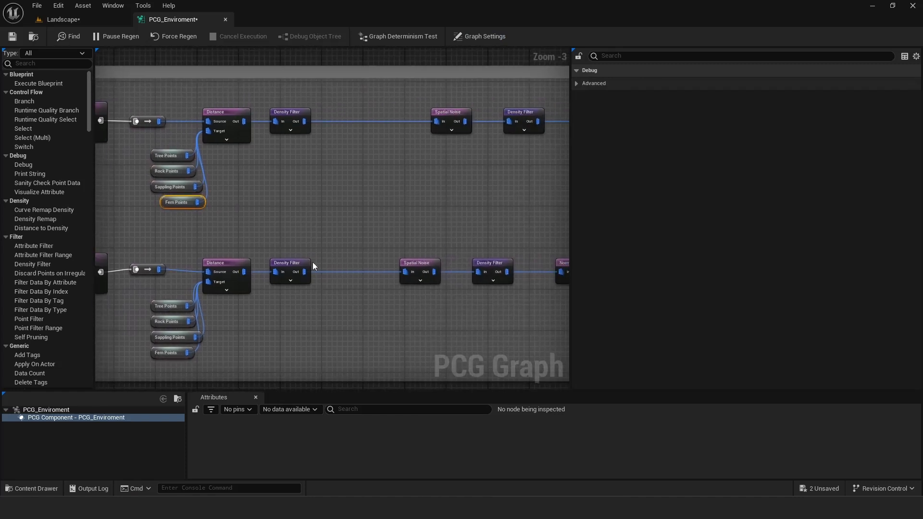
click(286, 118)
click(290, 266)
right_drag(379, 211, 289, 199)
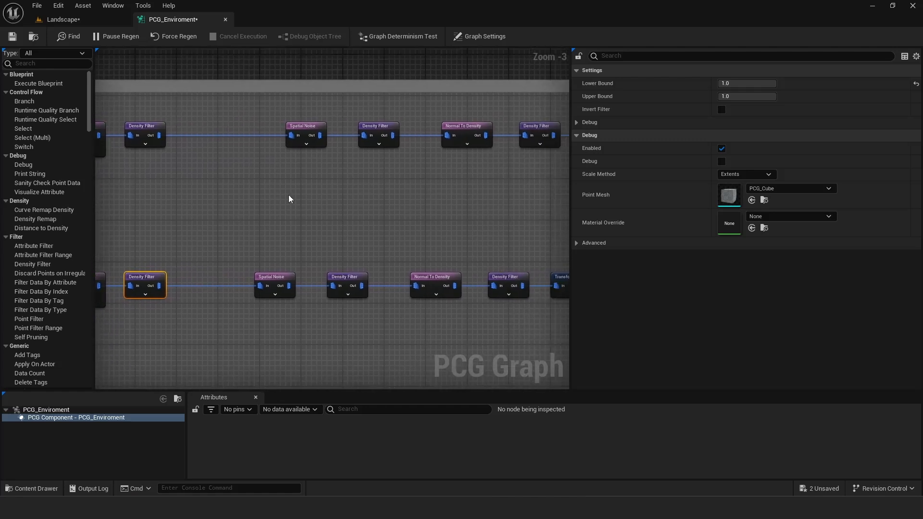
click(308, 131)
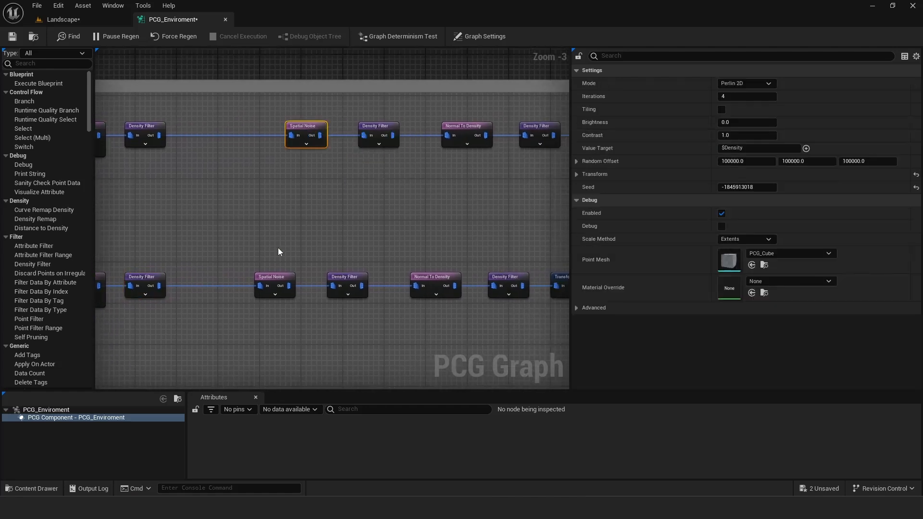
click(343, 281)
click(375, 131)
mouse_move(425, 202)
right_down()
mouse_move(292, 200)
mouse_move(420, 184)
right_up()
click(335, 264)
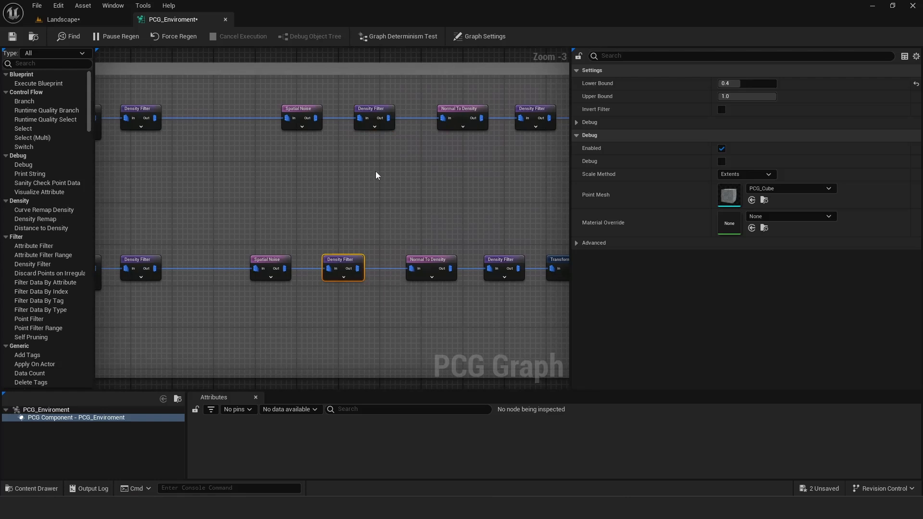
Review both Debri Points branches from the Surface Sampler and Attribute Filter through to the Transform Points nodes.
right_drag(313, 188, 482, 210)
right_drag(328, 229, 418, 210)
scroll(329, 215, down, 1)
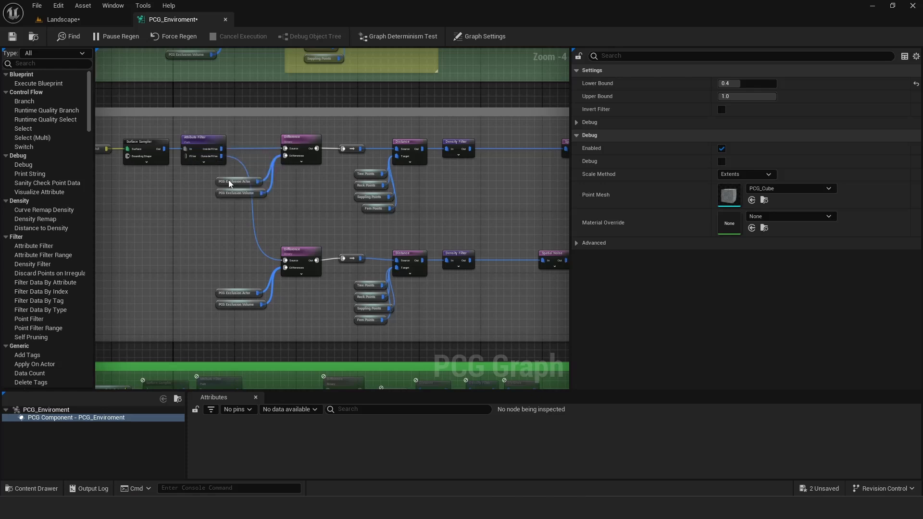
right_drag(288, 222, 268, 214)
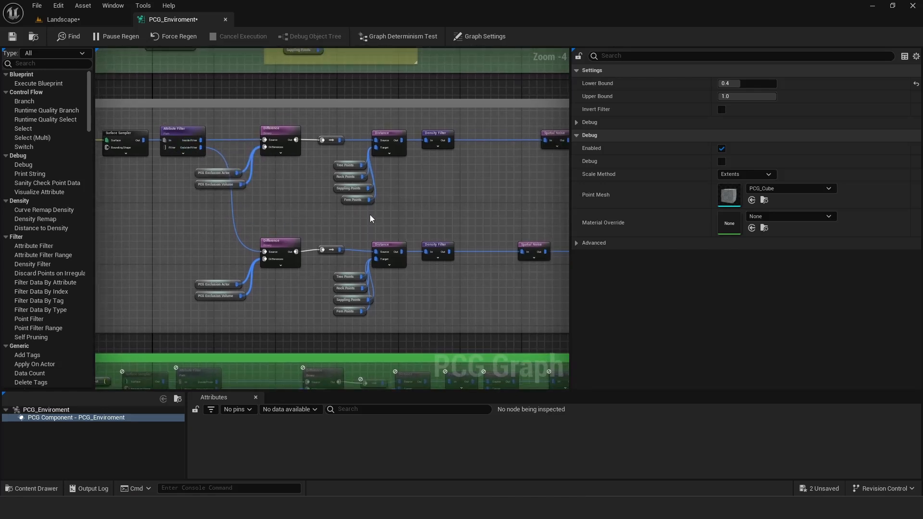
right_drag(372, 219, 350, 213)
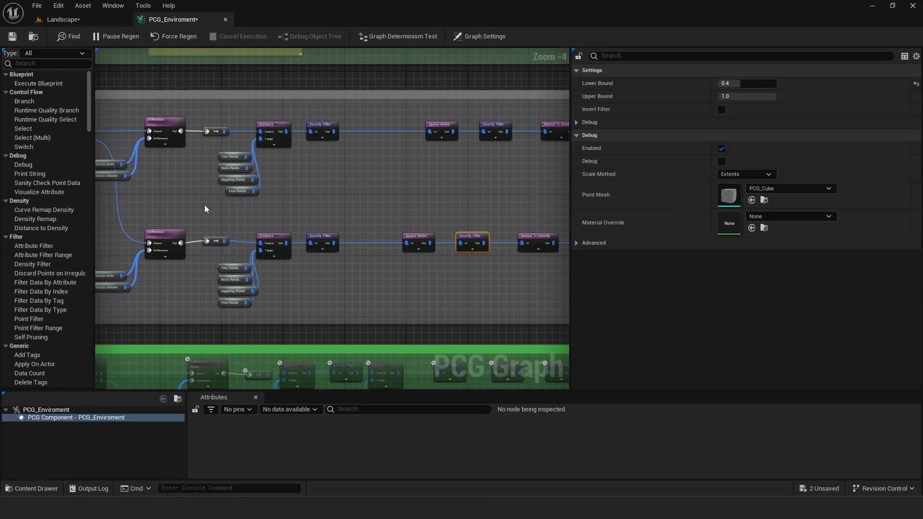
right_drag(205, 209, 290, 205)
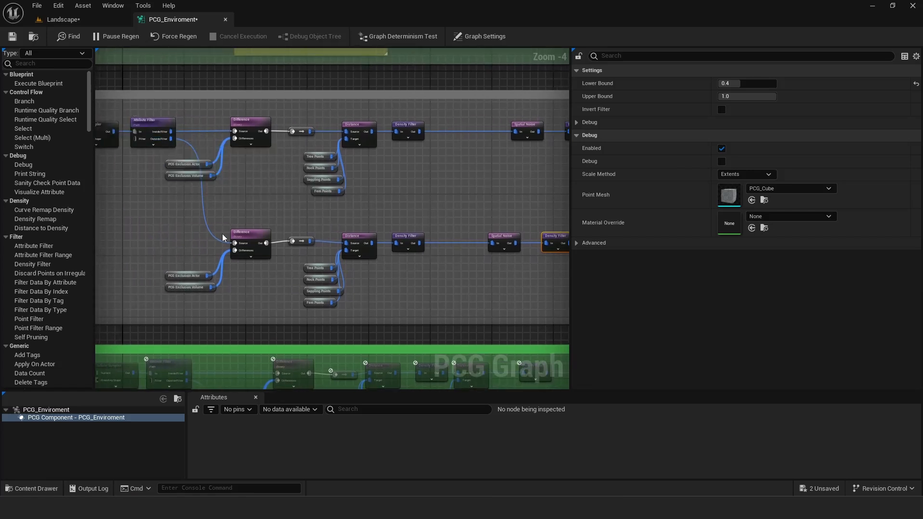
right_drag(223, 233, 268, 211)
right_drag(186, 166, 268, 188)
right_drag(291, 229, 237, 220)
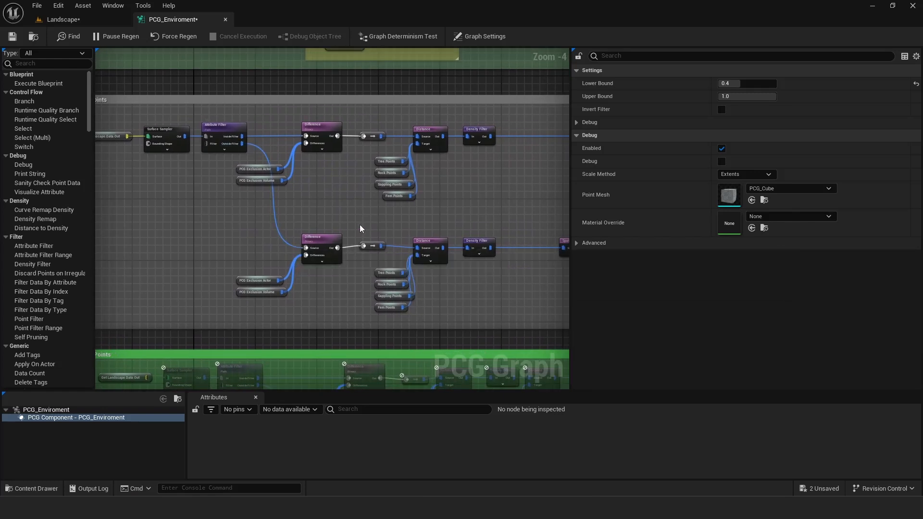
right_drag(360, 224, 289, 226)
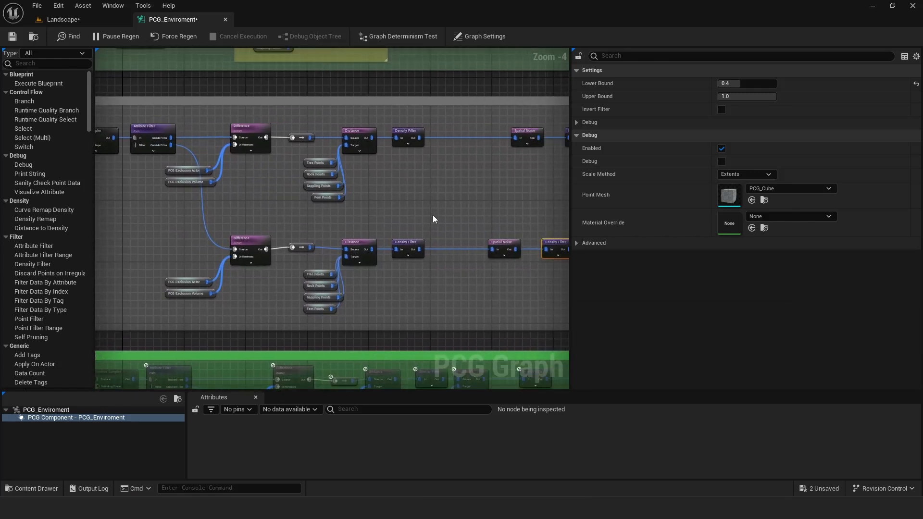
right_drag(433, 220, 249, 192)
right_drag(337, 211, 316, 222)
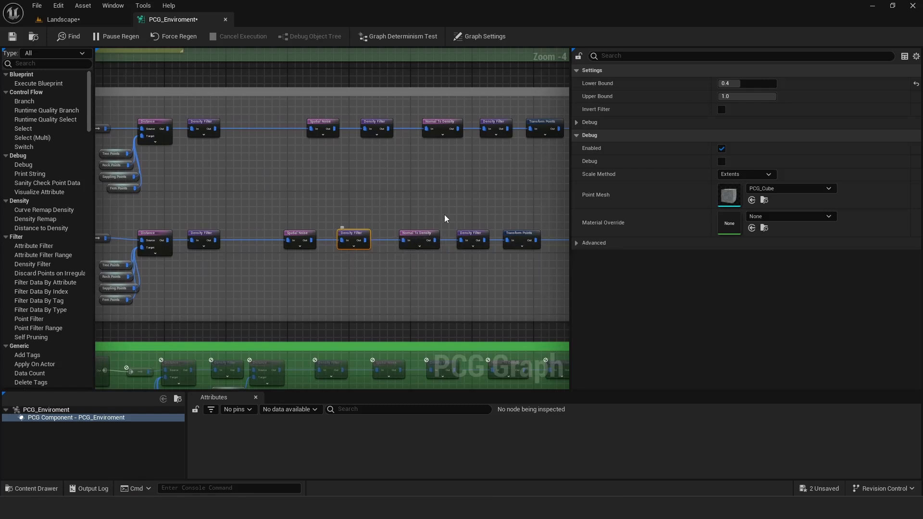
Examine the Density Filter, Normal To Density and Transform Points nodes in both Debri Points branches.
click(378, 129)
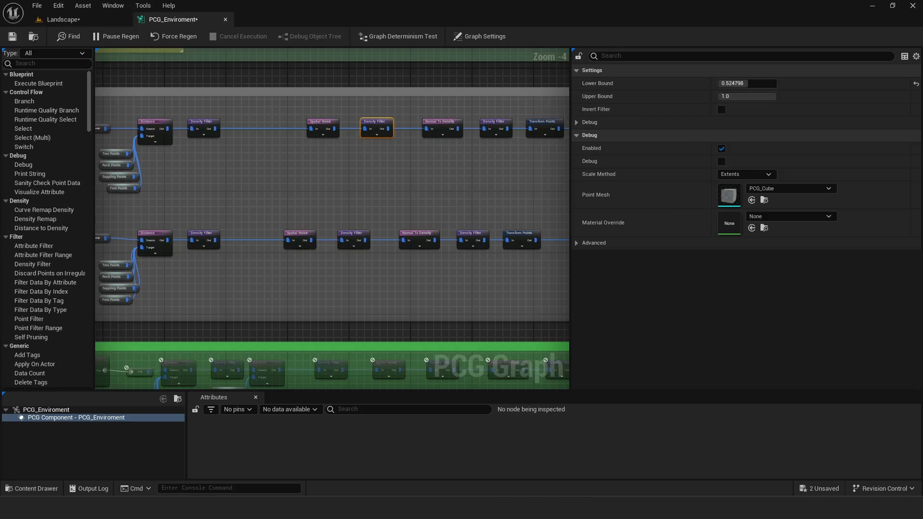
right_drag(459, 170, 288, 175)
drag(237, 122, 328, 281)
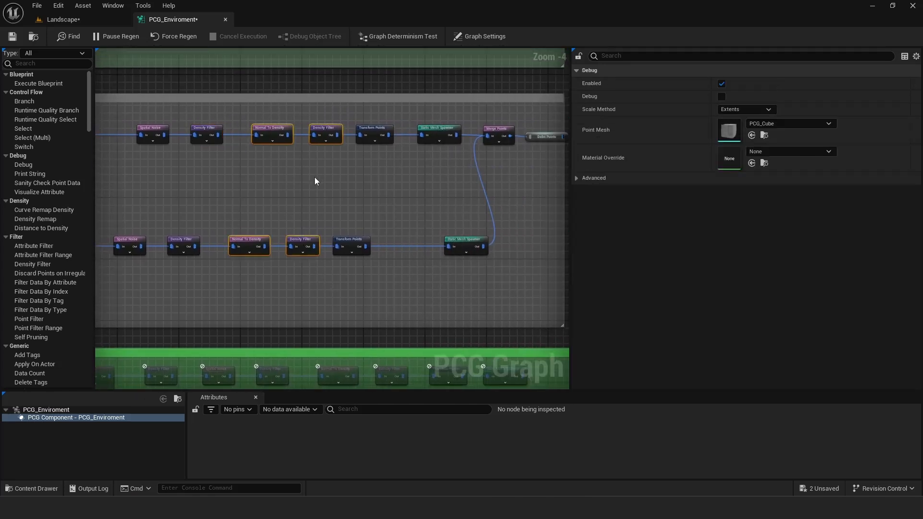
right_drag(355, 175, 295, 176)
drag(296, 243, 310, 245)
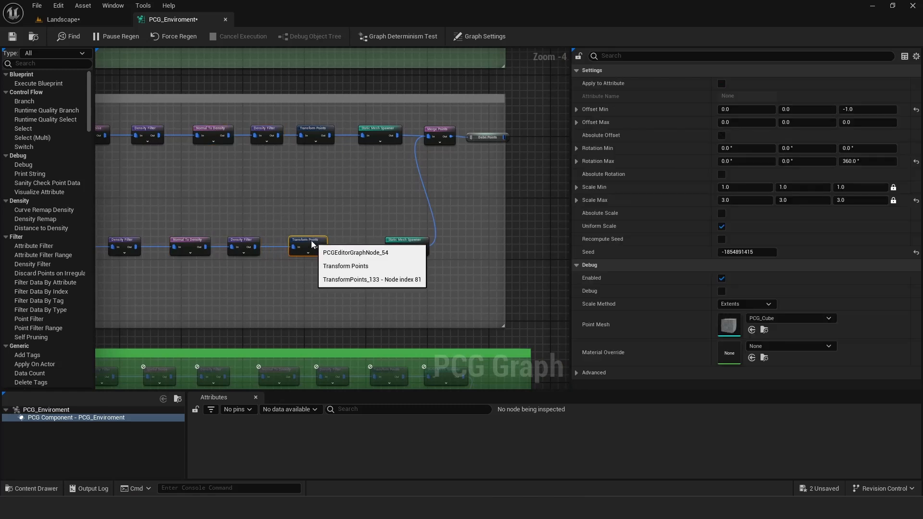
click(318, 138)
right_drag(347, 171, 286, 179)
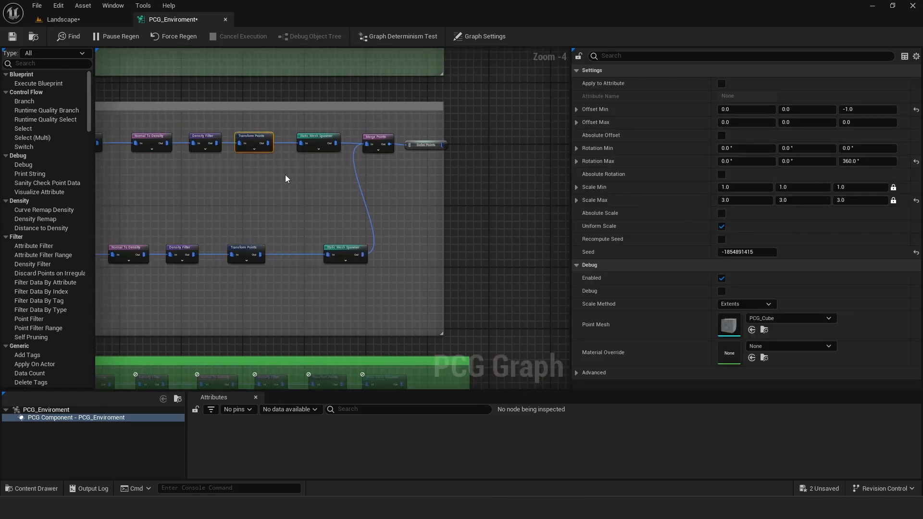
Examine the SM_RockGroup02 mesh entry's descriptor in the upper debris Static Mesh Spawner, including its instance cull distances.
click(310, 137)
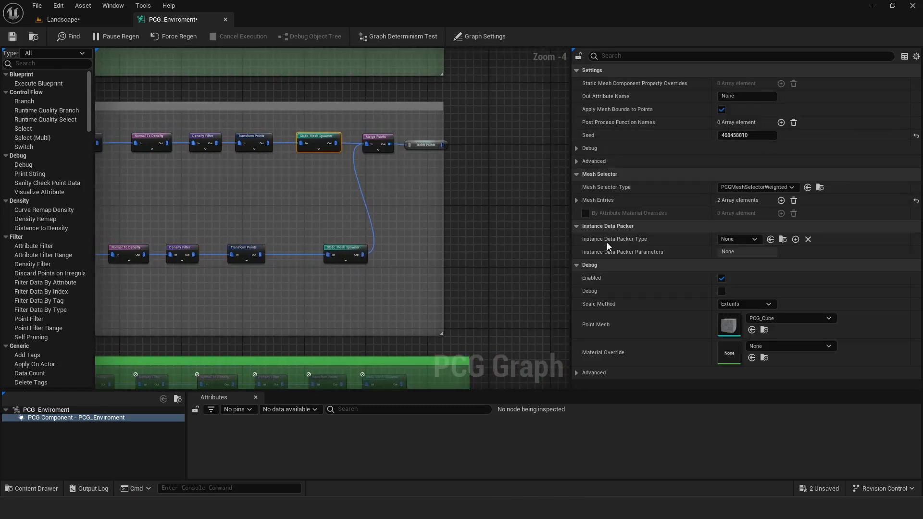
click(576, 200)
click(586, 214)
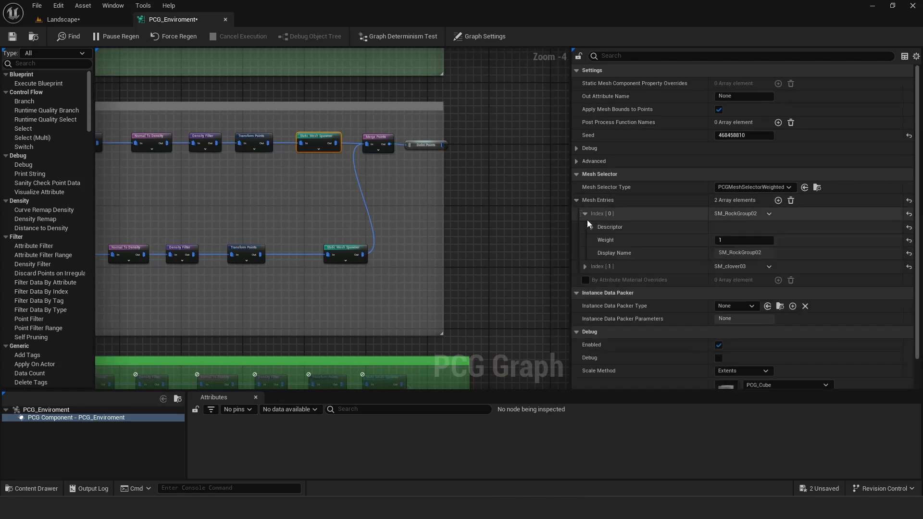
click(591, 227)
scroll(660, 280, down, 5)
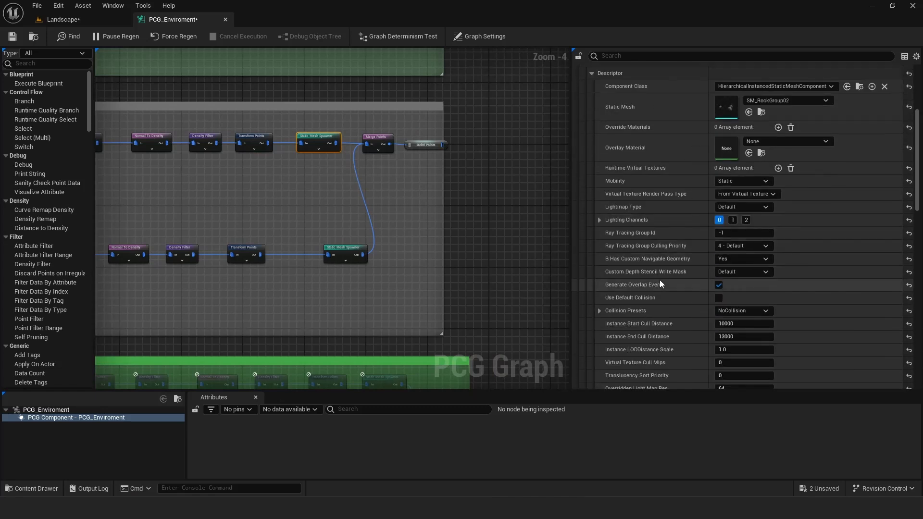
scroll(659, 280, down, 2)
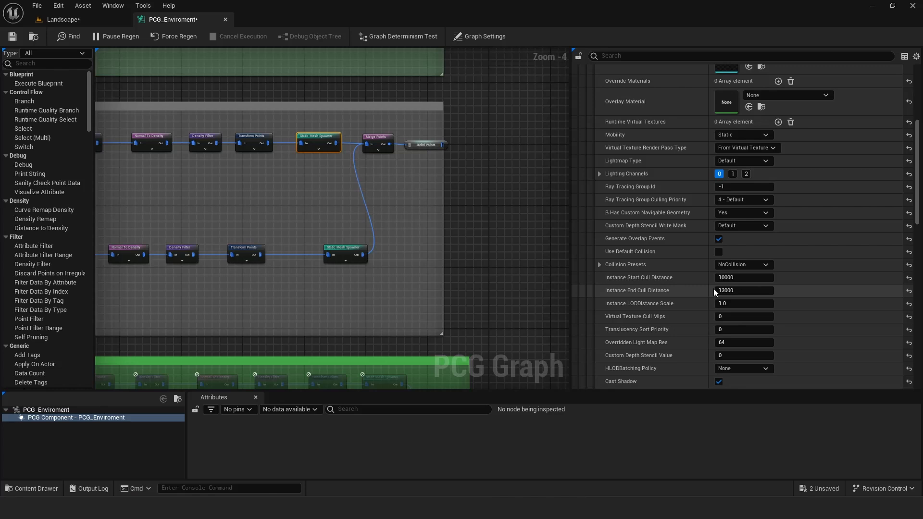
Set the SM_RockGroup02 entry's Shadow Cache Invalidation Behavior to Static in the upper debris Static Mesh Spawner and collapse the entry.
scroll(692, 281, down, 5)
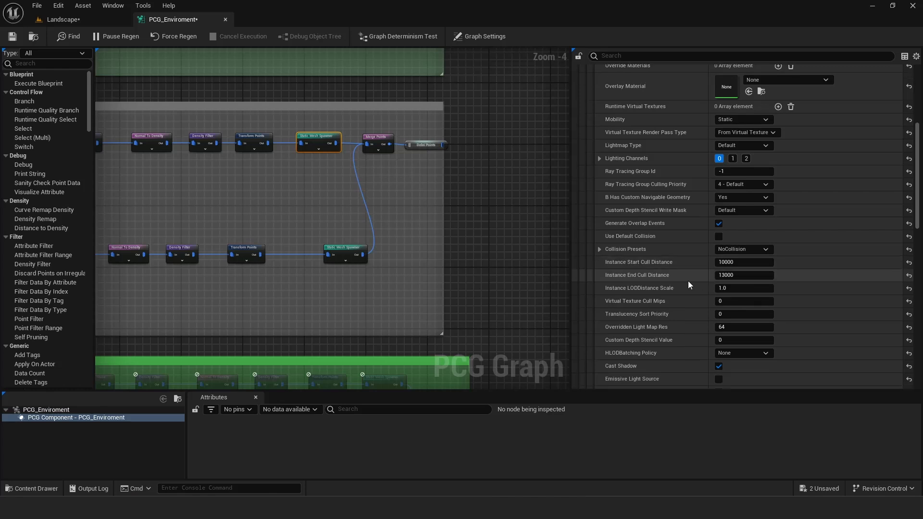
scroll(680, 278, down, 4)
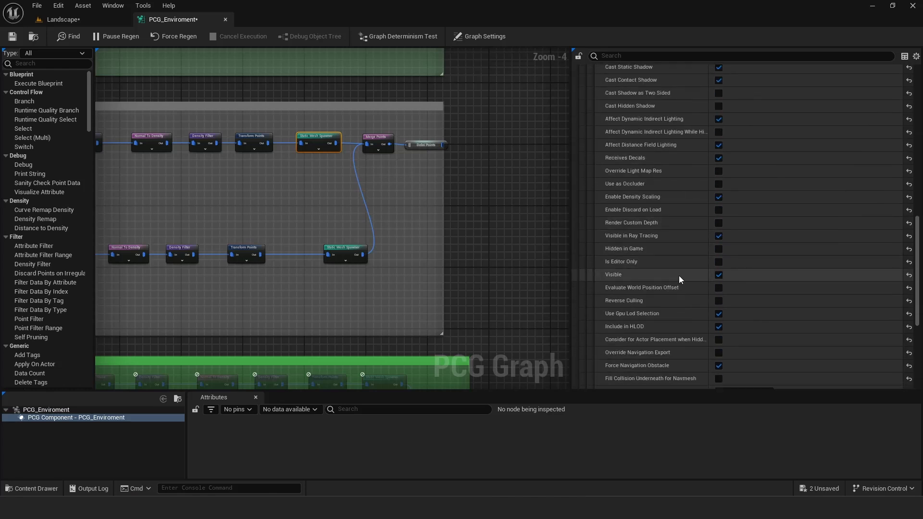
scroll(679, 280, down, 2)
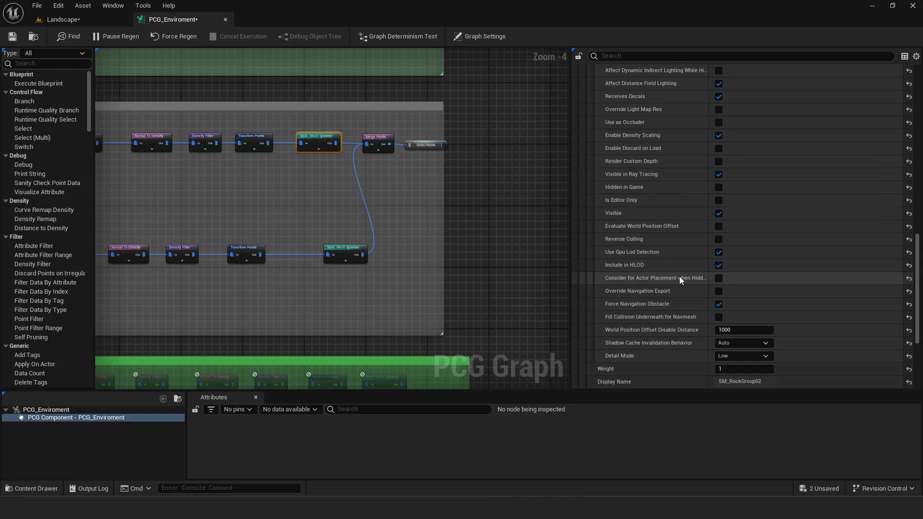
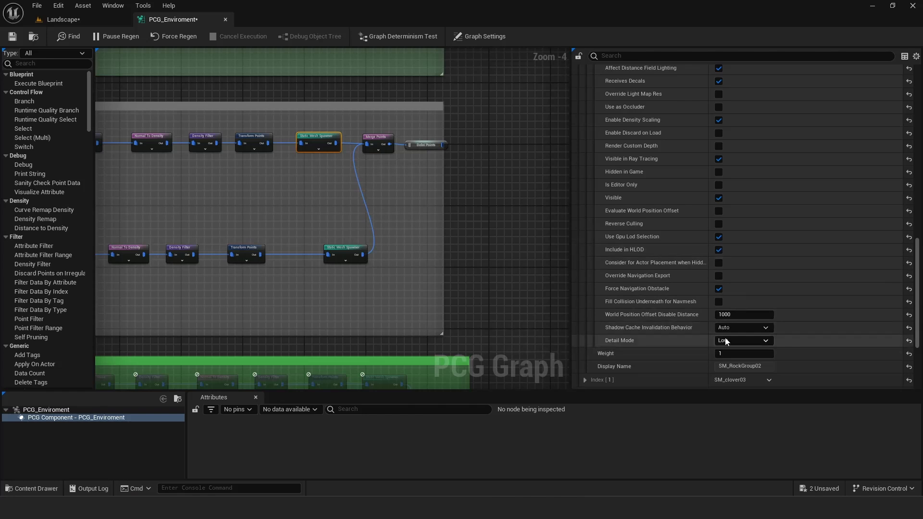
click(738, 328)
click(734, 366)
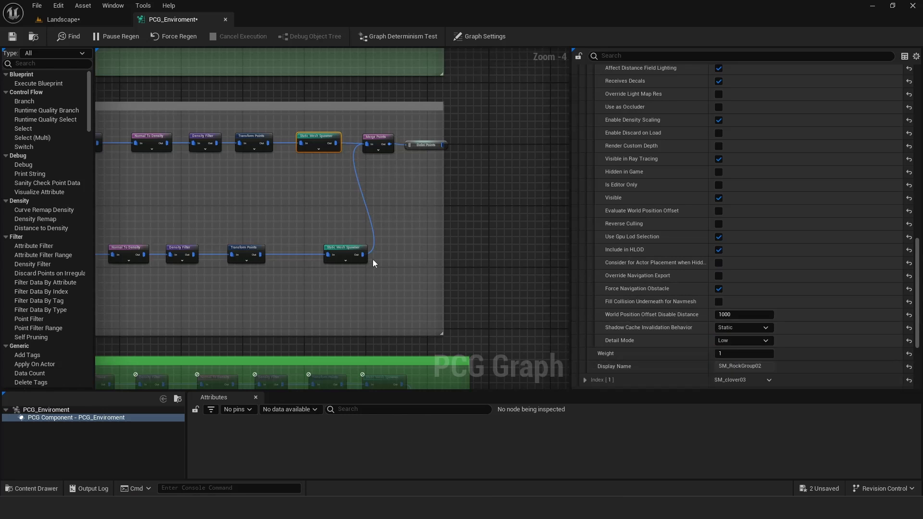
scroll(647, 241, up, 4)
scroll(651, 220, up, 10)
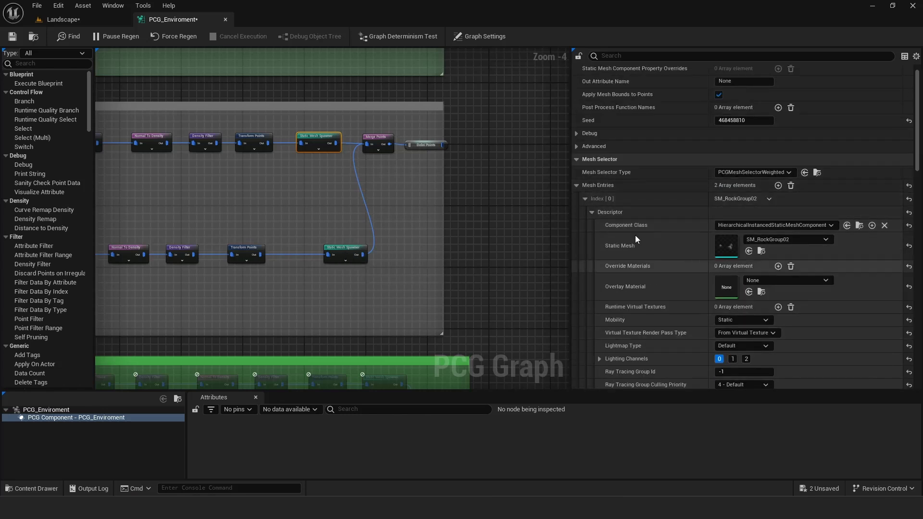
click(593, 213)
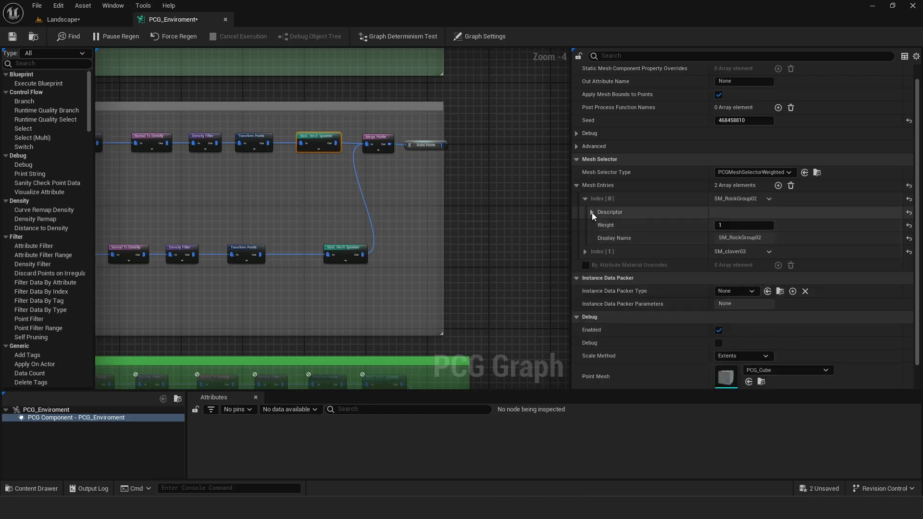
click(586, 199)
Save the PCG_Enviroment graph and inspect the spawned debris along the path and among the trees in the Landscape level.
right_drag(351, 206, 413, 199)
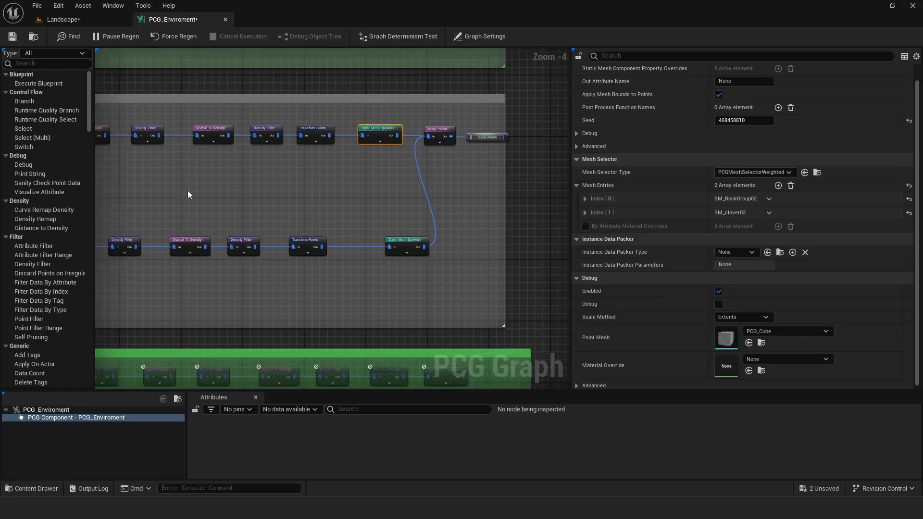
right_drag(176, 195, 480, 181)
mouse_move(183, 189)
right_down()
mouse_move(434, 200)
mouse_move(331, 230)
right_up()
click(62, 19)
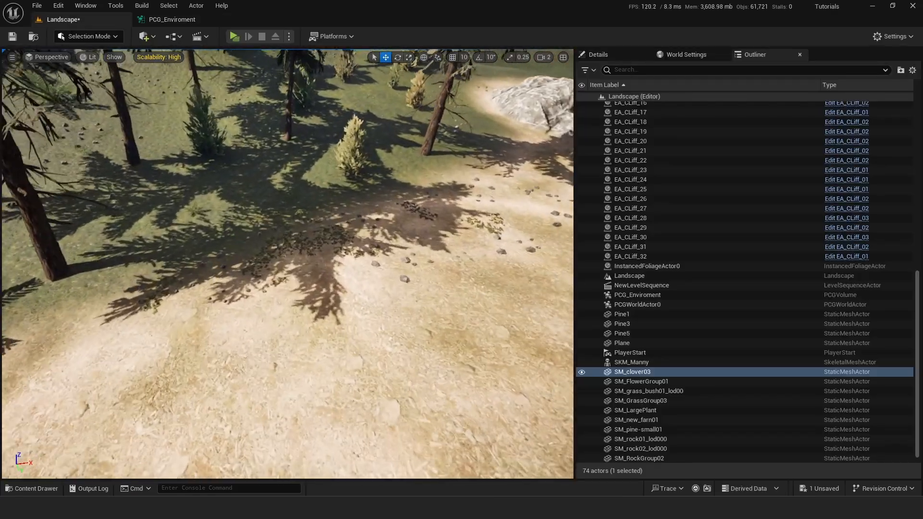
right_drag(287, 263, 366, 283)
scroll(287, 264, down, 1)
mouse_move(328, 217)
right_down()
mouse_move(328, 231)
mouse_move(329, 216)
right_up()
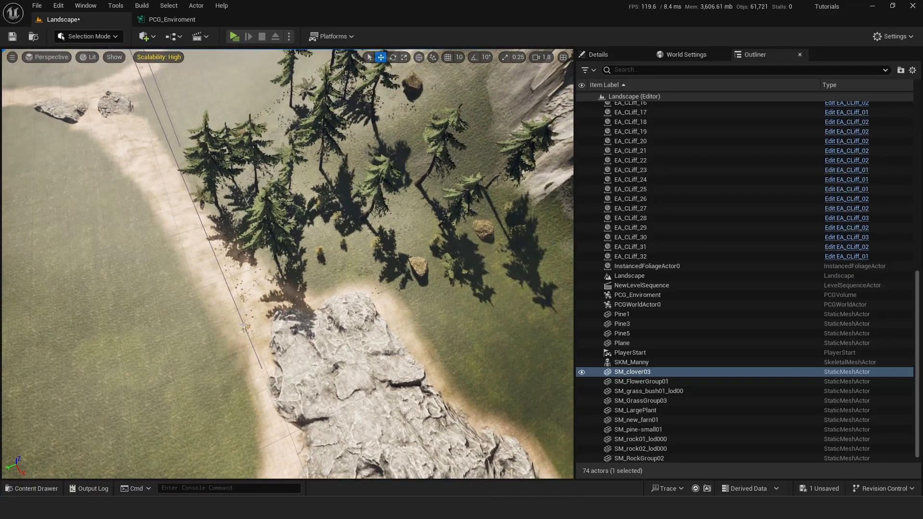
right_drag(244, 326, 225, 269)
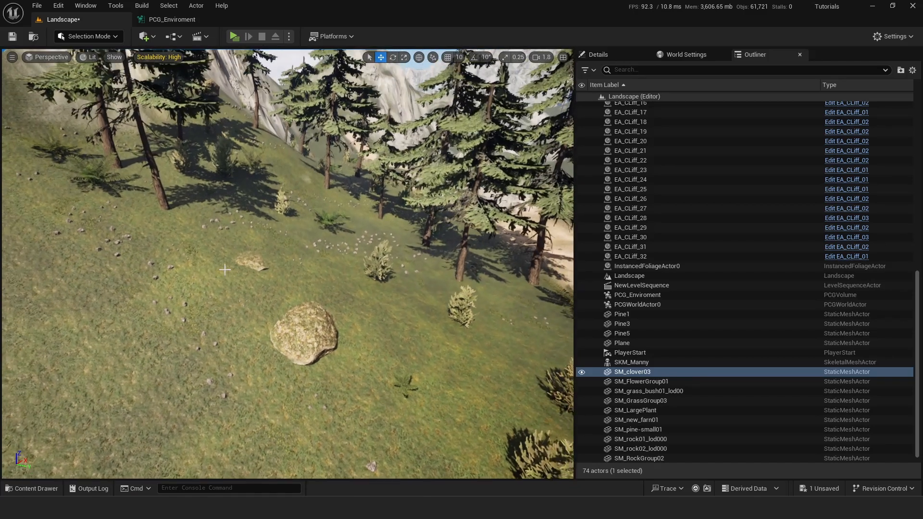
Return to the PCG_Enviroment graph and enable the disabled nodes in the Grass Points section.
click(173, 22)
right_drag(293, 320, 273, 159)
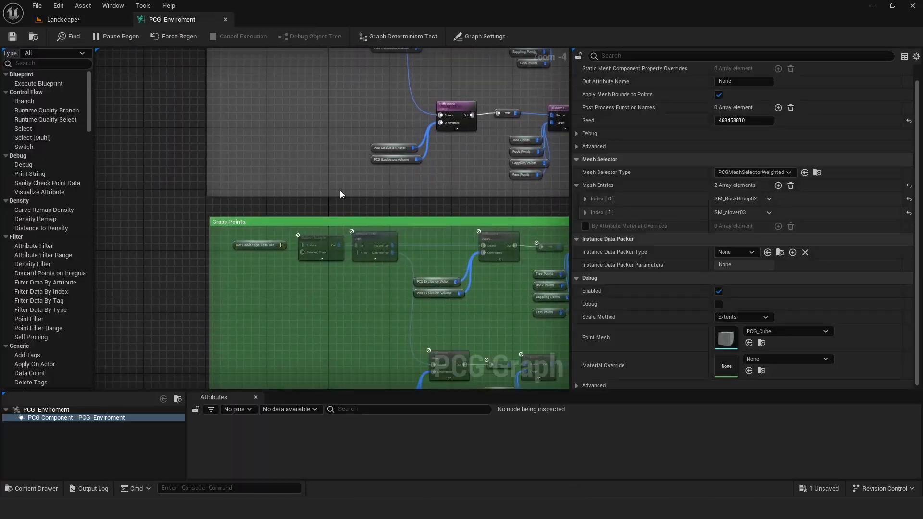
right_drag(341, 194, 246, 249)
right_drag(204, 188, 176, 200)
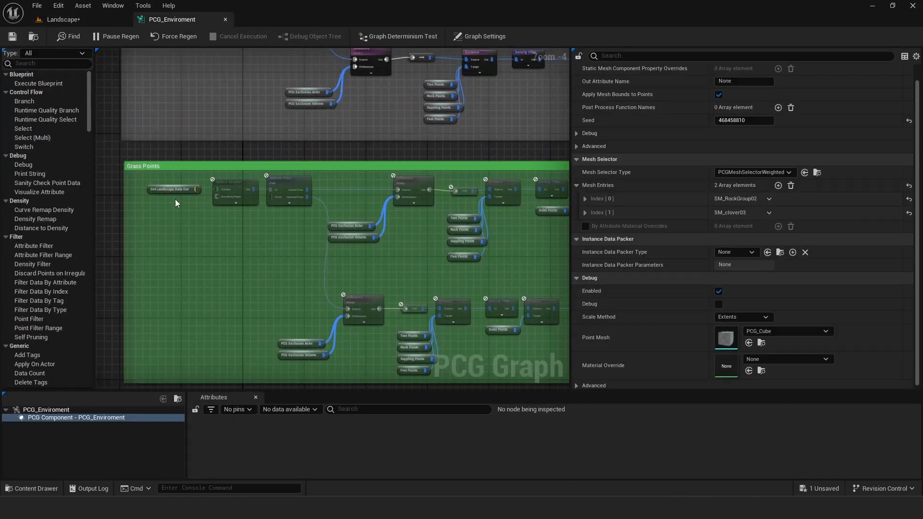
right_drag(228, 150, 241, 147)
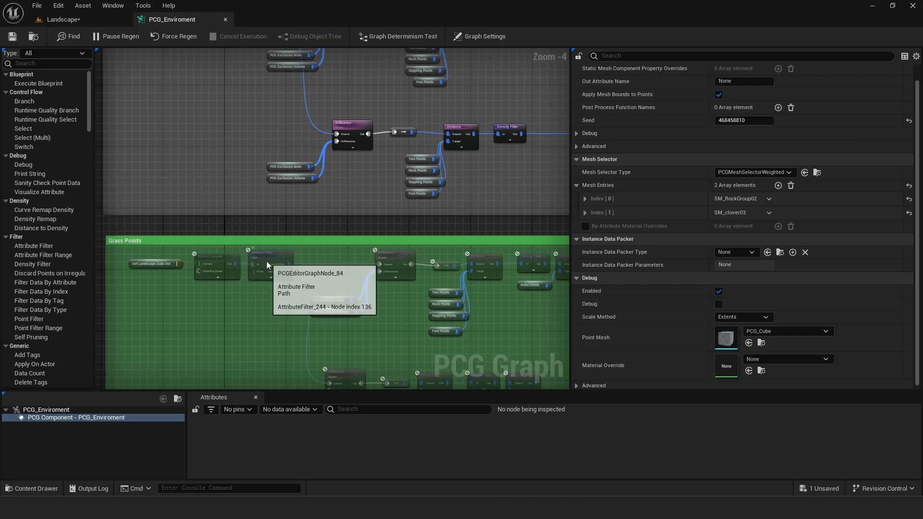
scroll(200, 264, up, 1)
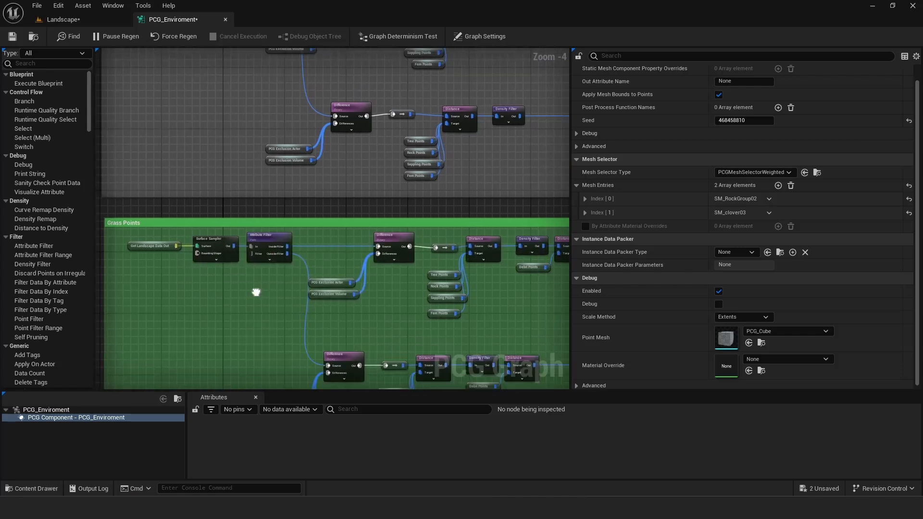
Examine the Grass Points Attribute Filter's Path settings, its two output branches and the Difference nodes with their exclusion inputs.
right_drag(272, 261, 241, 195)
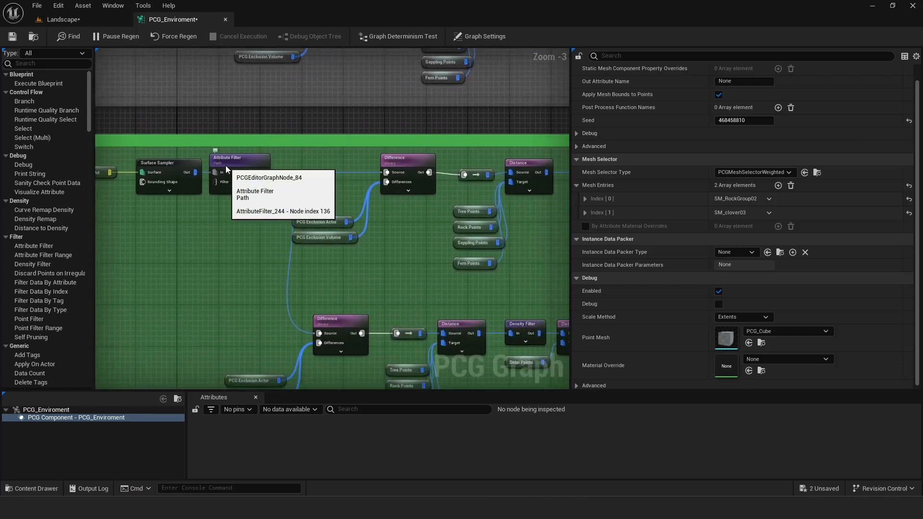
right_drag(267, 242, 297, 203)
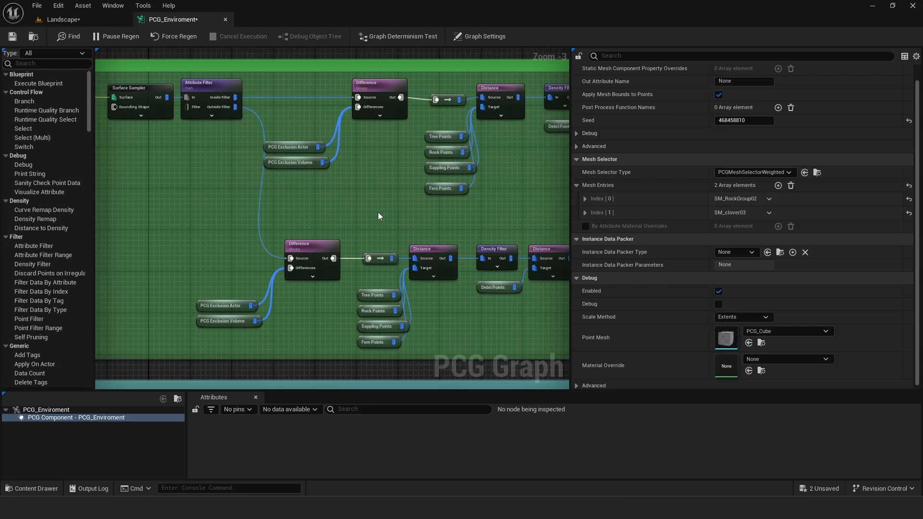
scroll(378, 212, down, 1)
right_drag(432, 214, 374, 228)
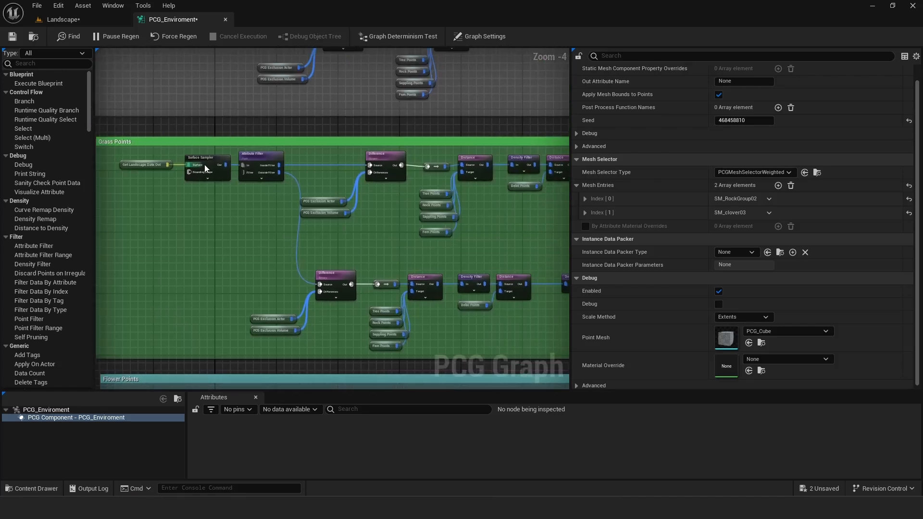
click(259, 158)
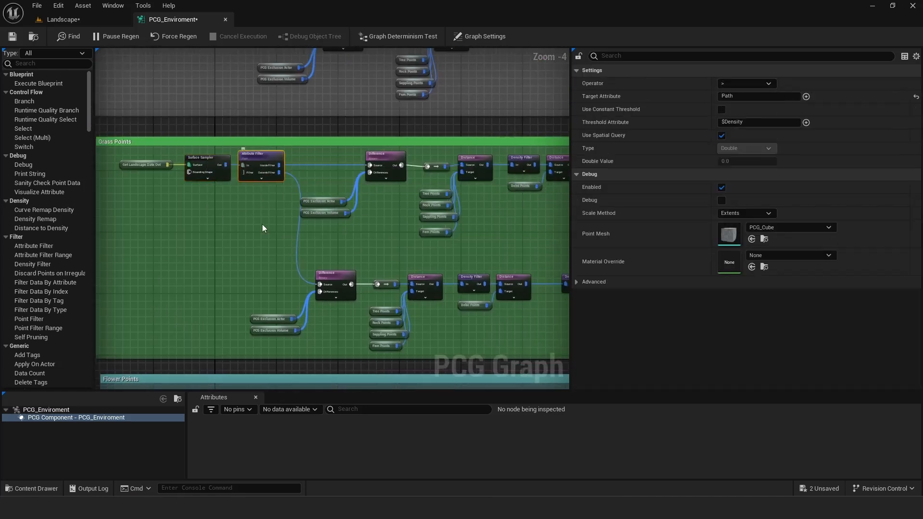
right_drag(276, 226, 196, 211)
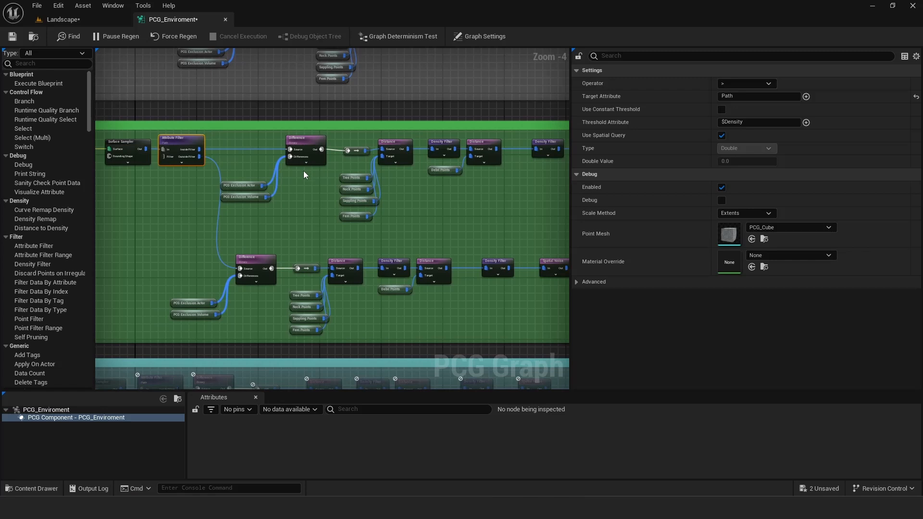
click(300, 143)
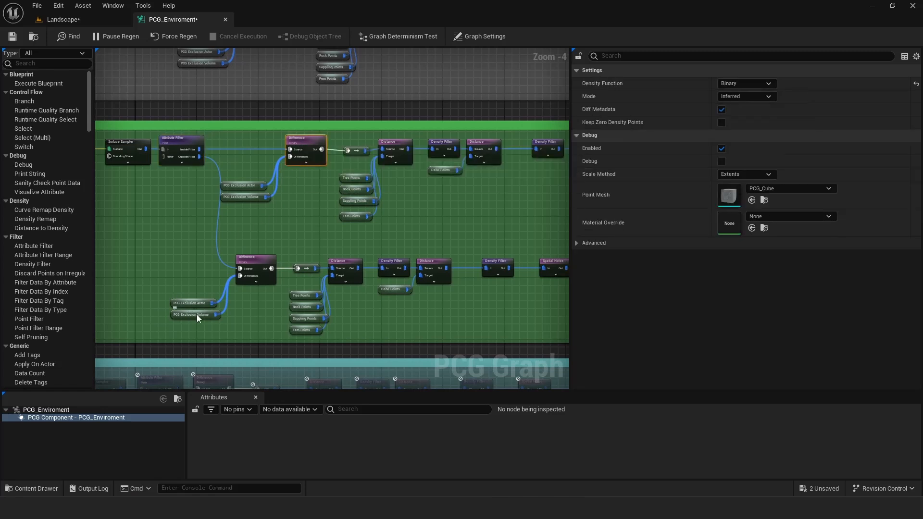
right_drag(270, 227, 225, 220)
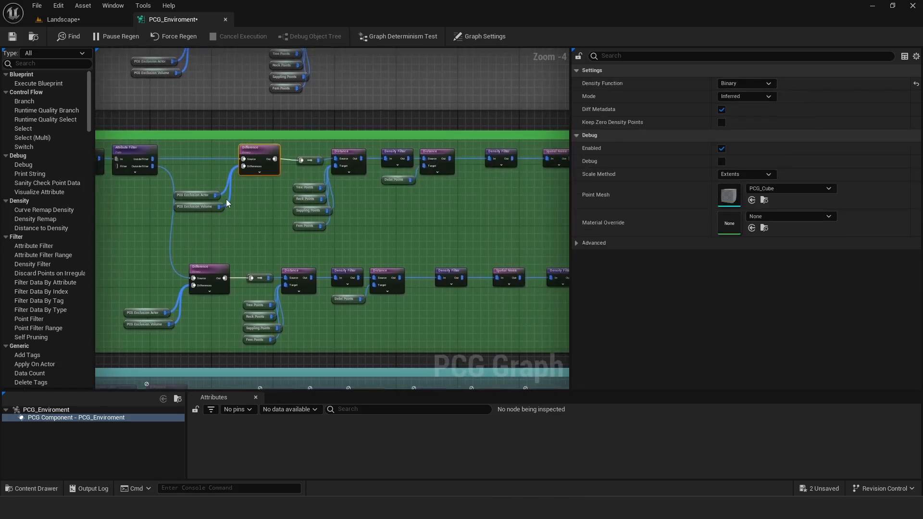
Examine the lower grass branch's additional Distance node with its Debri Points target, and compare it with the preceding Distance node's targets.
right_drag(233, 227, 179, 210)
right_drag(202, 323, 126, 326)
drag(209, 244, 251, 291)
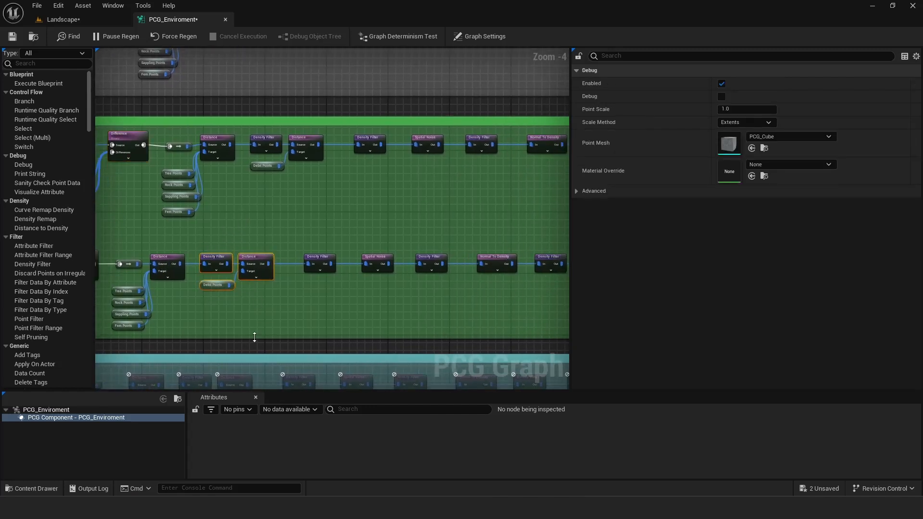
right_drag(192, 310, 260, 307)
scroll(281, 299, up, 1)
scroll(276, 297, up, 1)
scroll(261, 308, down, 1)
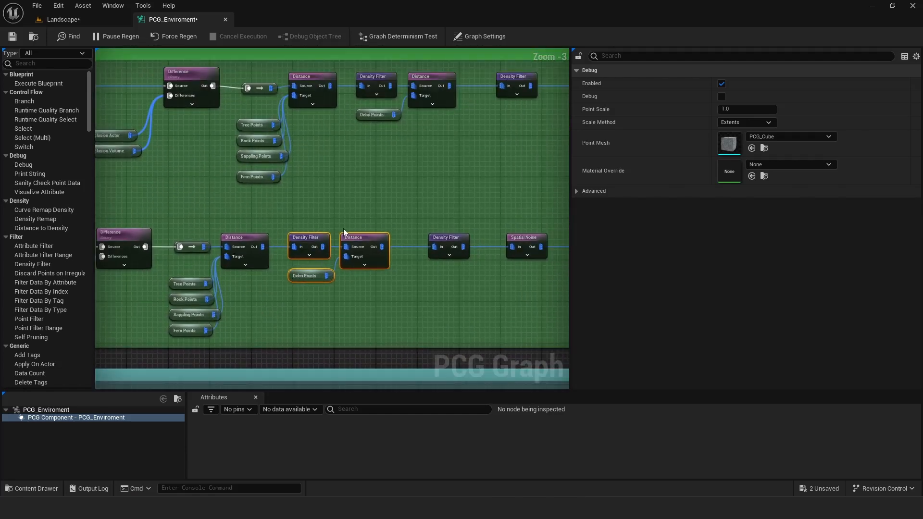
click(354, 242)
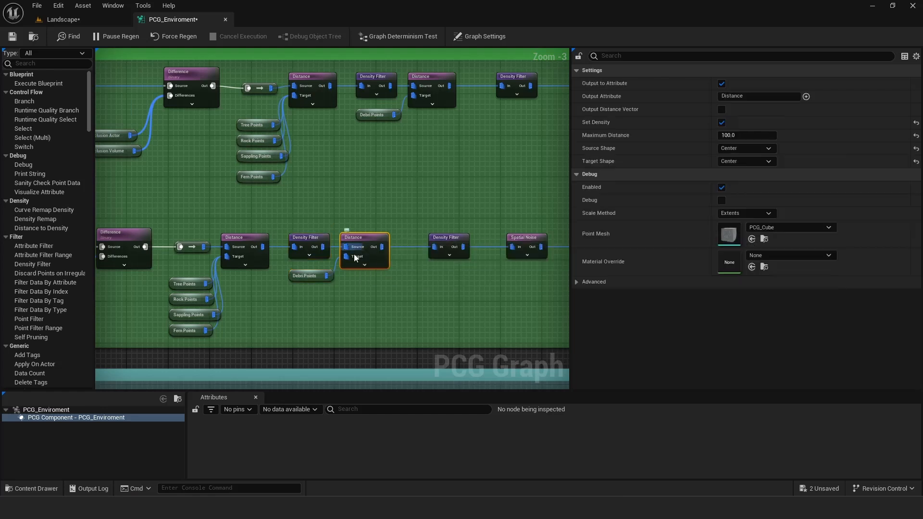
click(310, 278)
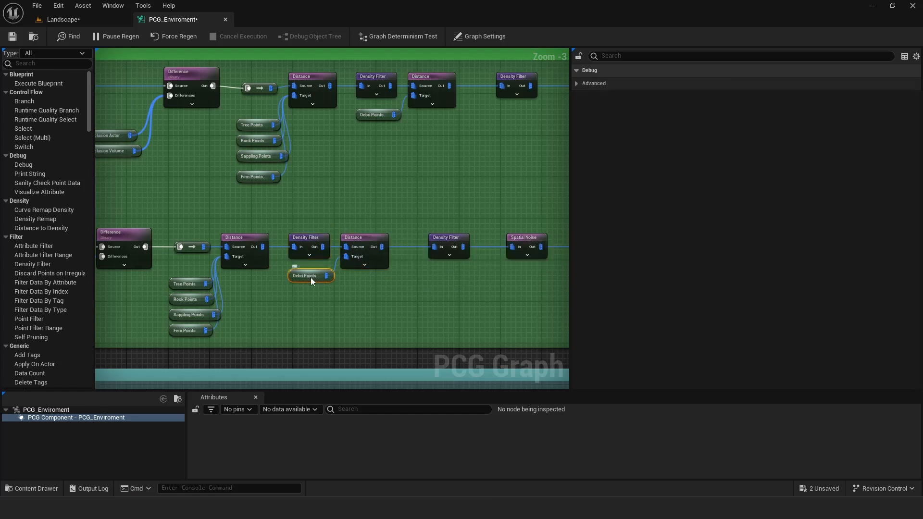
click(362, 240)
right_drag(214, 307, 276, 294)
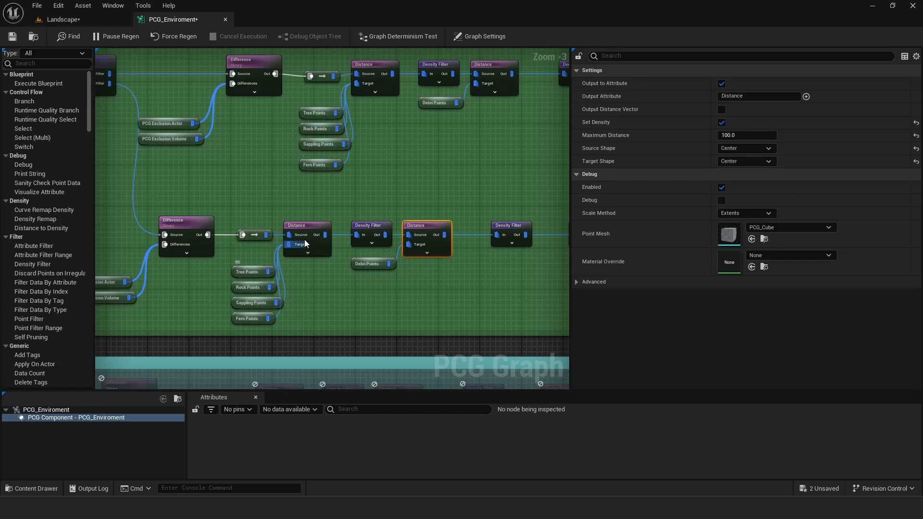
Compare the Maximum Distance settings of the Distance nodes in the lower and upper Grass Points branches.
click(307, 227)
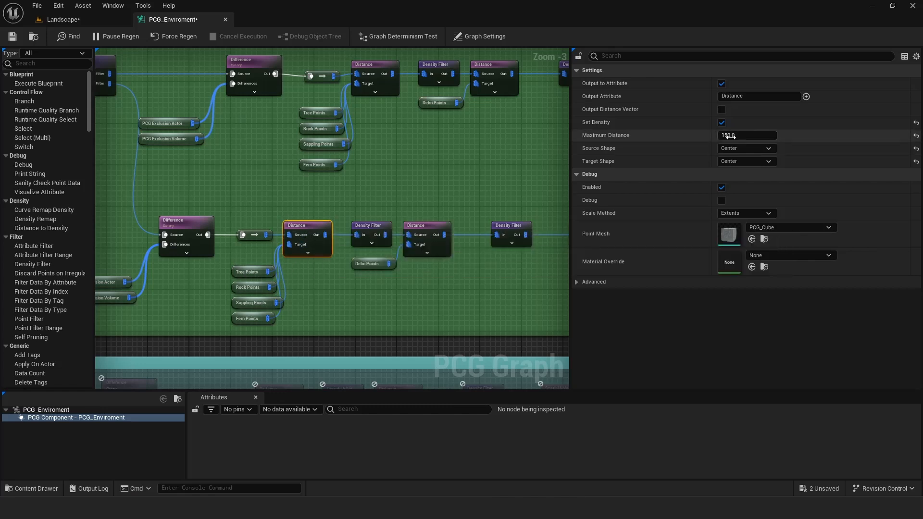
click(418, 227)
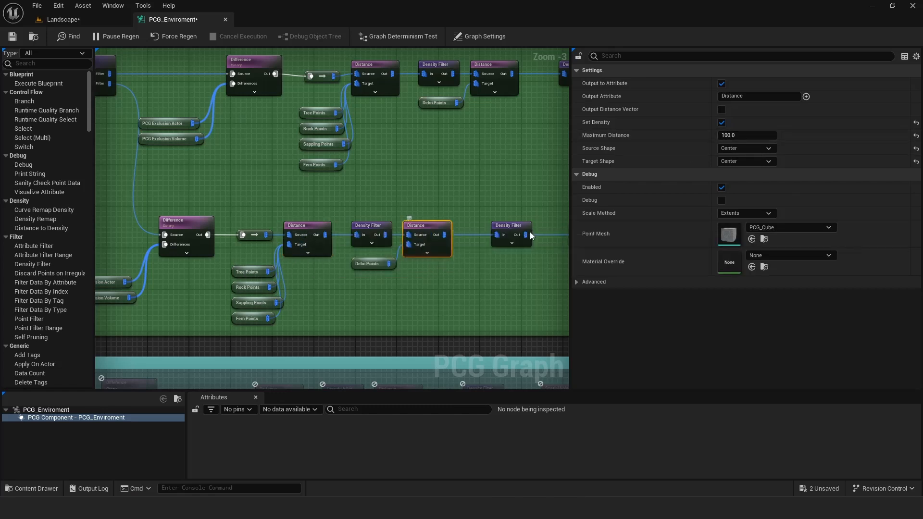
right_drag(397, 180, 420, 195)
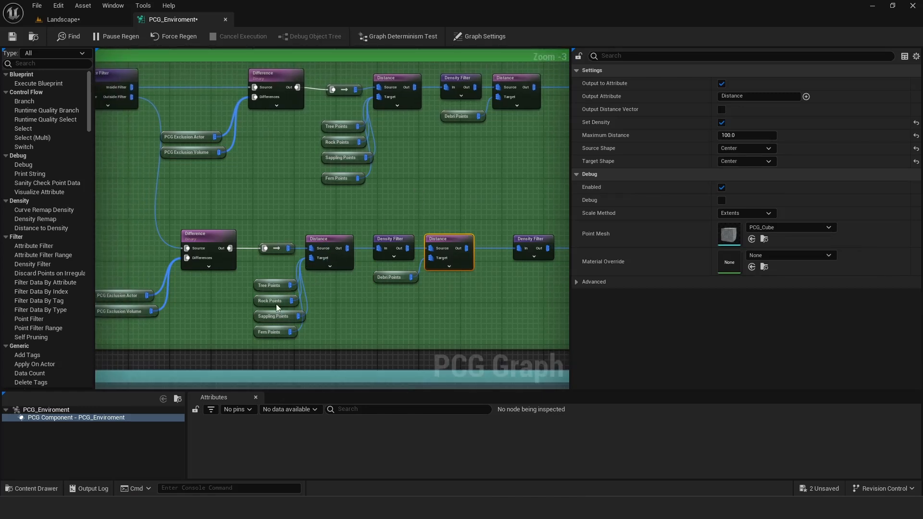
right_drag(390, 201, 313, 208)
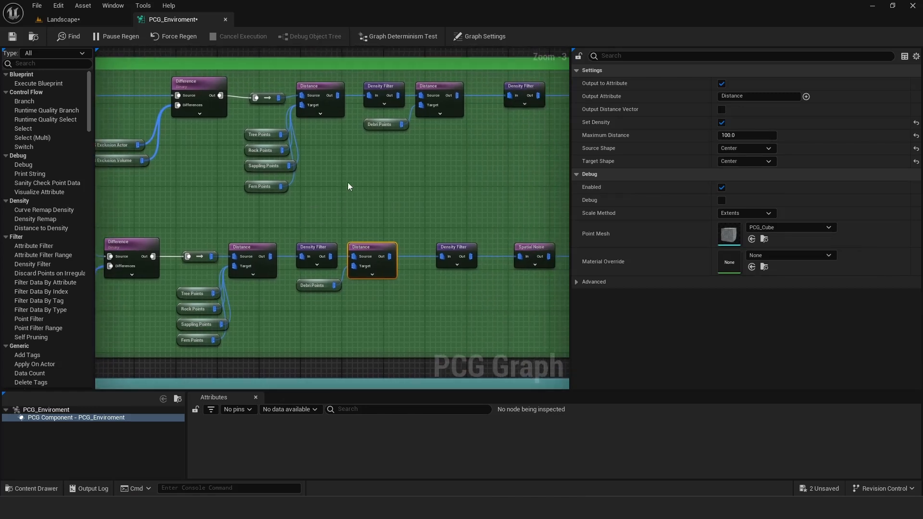
right_drag(348, 182, 366, 238)
click(327, 152)
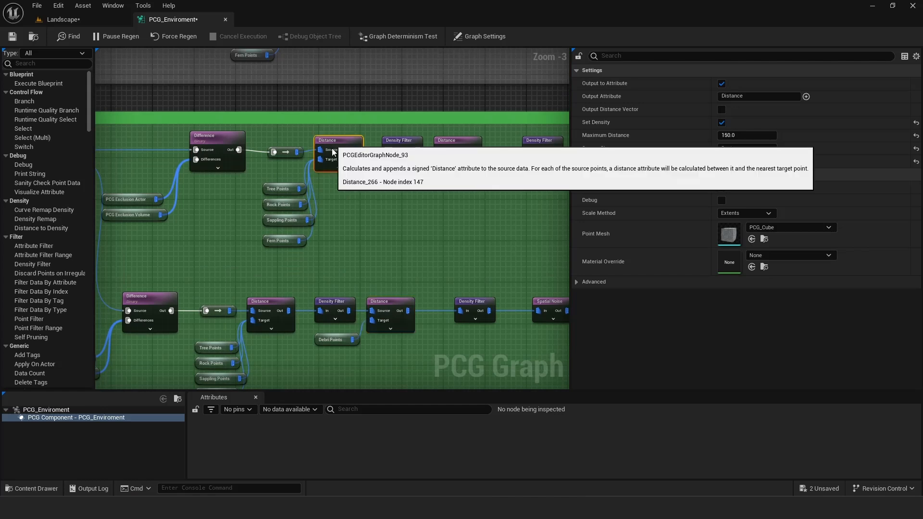
Check the Maximum Distance of the Distance nodes in the preceding section and in the tree section for comparison with grass.
right_drag(475, 157, 413, 293)
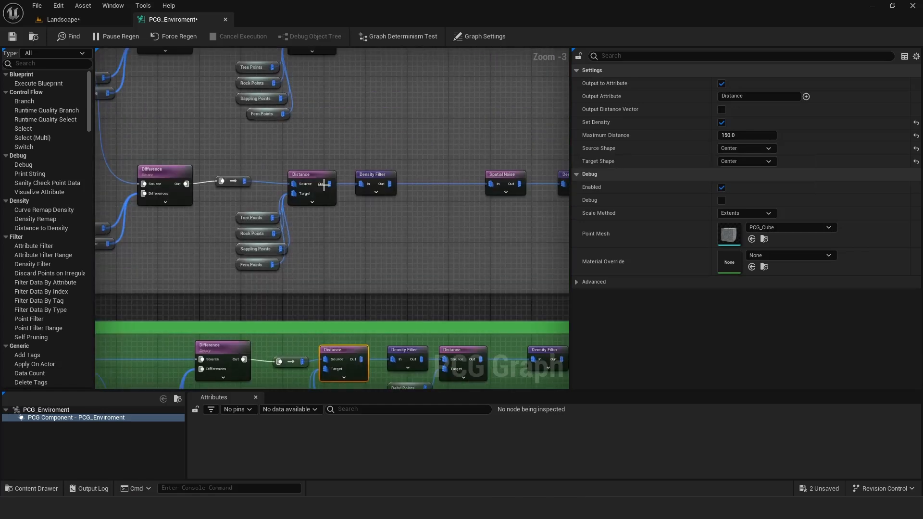
click(315, 183)
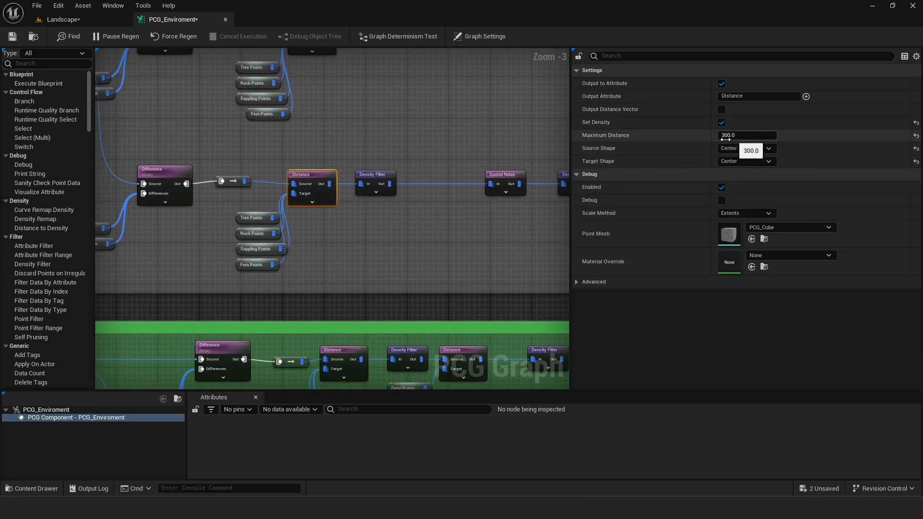
right_drag(361, 117, 371, 296)
right_drag(384, 100, 374, 269)
right_drag(378, 161, 365, 287)
right_drag(330, 136, 341, 267)
right_drag(355, 134, 345, 355)
click(406, 206)
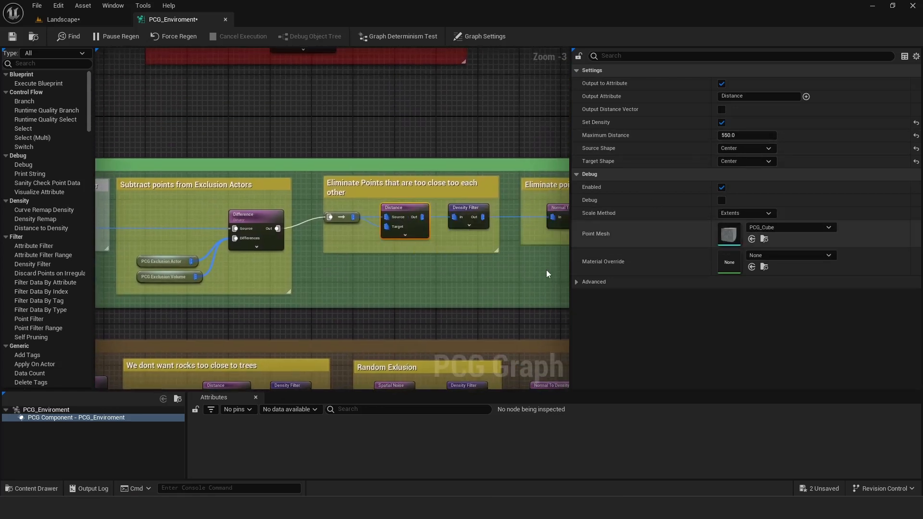
Return to the Grass Points section and compare the Spatial Noise and Density Filter settings, including lower bounds, of both branches.
right_drag(377, 289, 404, 91)
right_drag(354, 308, 360, 111)
right_drag(363, 280, 369, 159)
right_drag(366, 299, 362, 148)
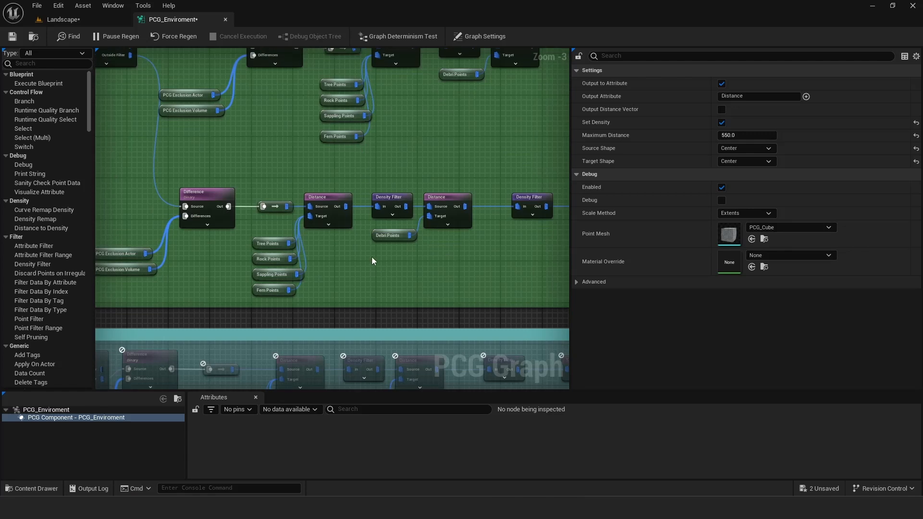
scroll(371, 257, down, 1)
right_drag(386, 260, 364, 255)
scroll(414, 178, up, 1)
right_drag(406, 203, 348, 253)
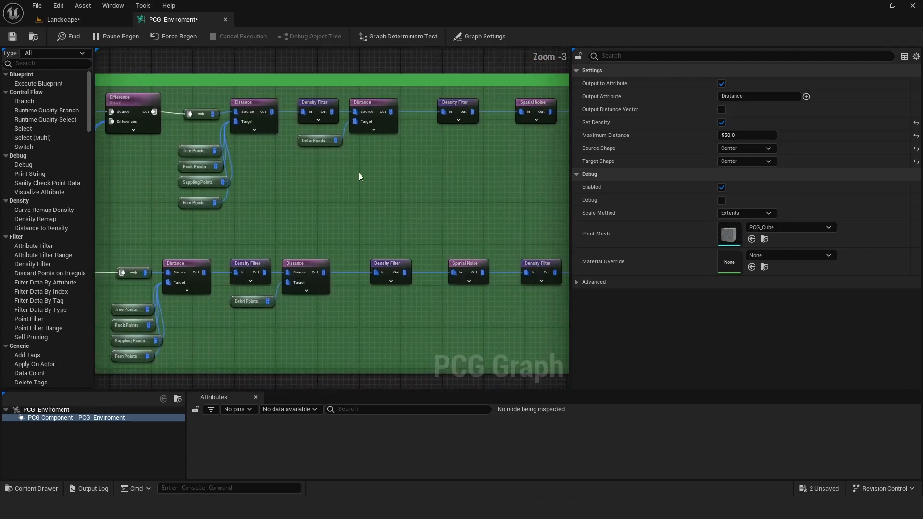
right_drag(424, 229, 304, 226)
click(279, 271)
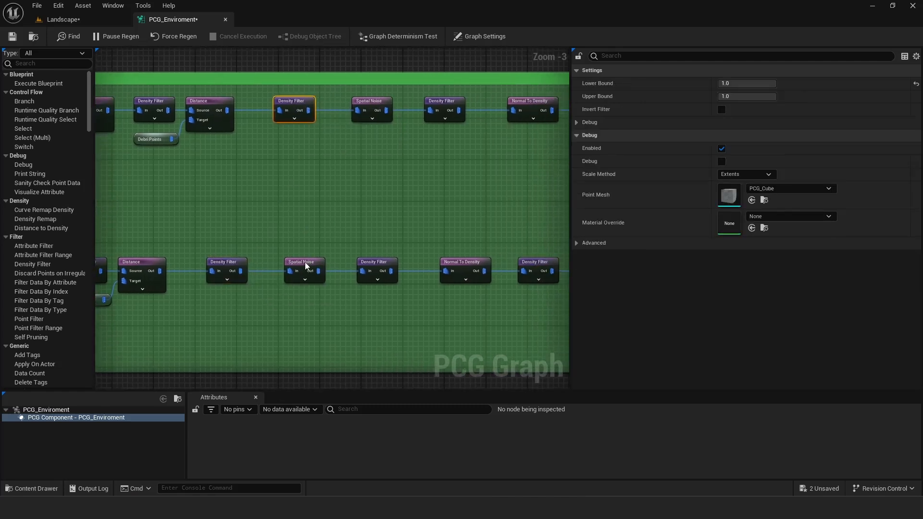
click(306, 263)
click(386, 262)
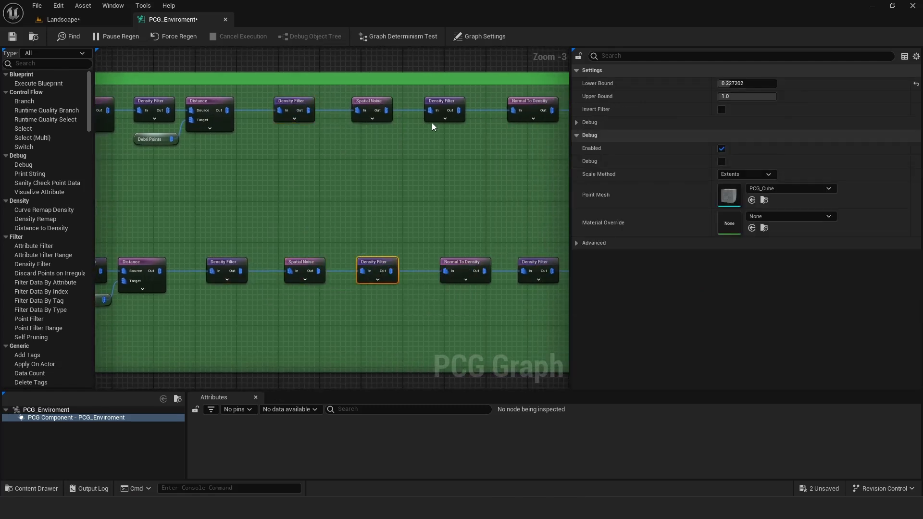
click(442, 112)
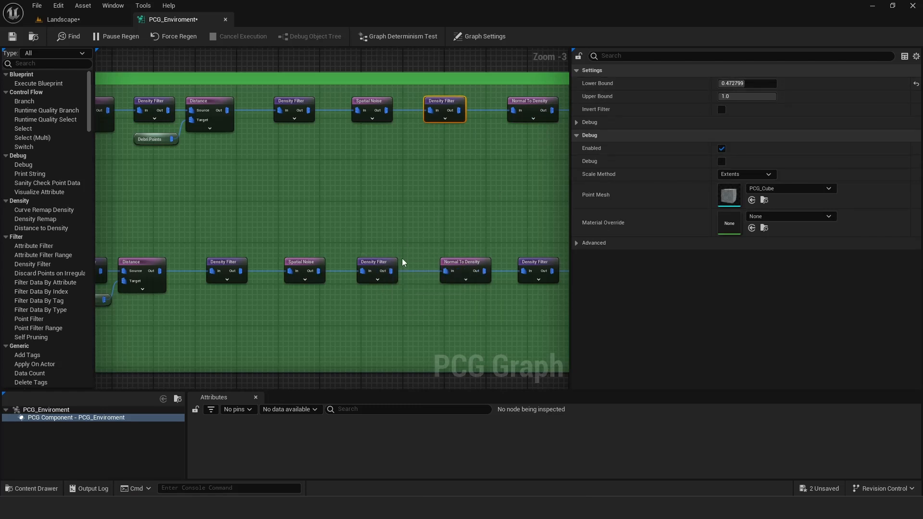
click(379, 268)
Examine how both grass branches combine in the Merge Points node and feed the Grass Points reroute.
right_drag(500, 206, 310, 219)
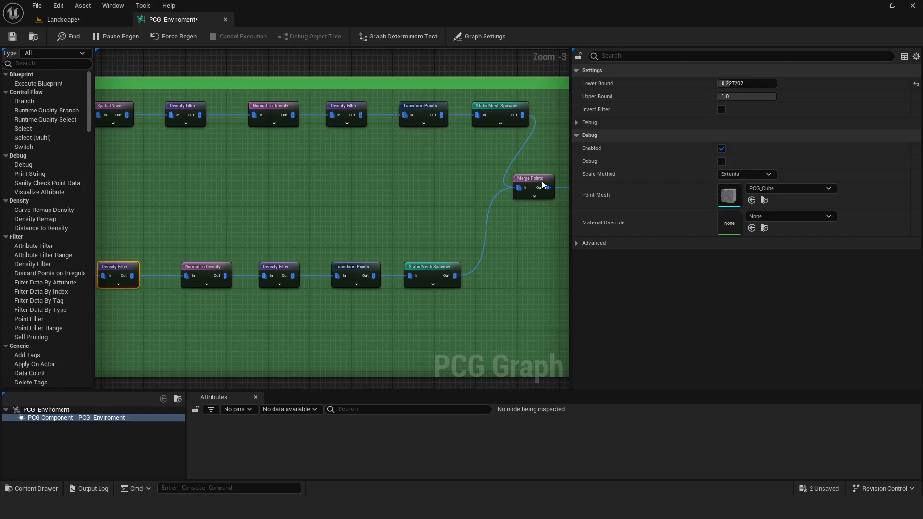
right_drag(528, 166, 416, 188)
scroll(418, 186, down, 2)
right_drag(461, 161, 400, 255)
right_drag(349, 117, 349, 139)
right_drag(348, 291, 364, 260)
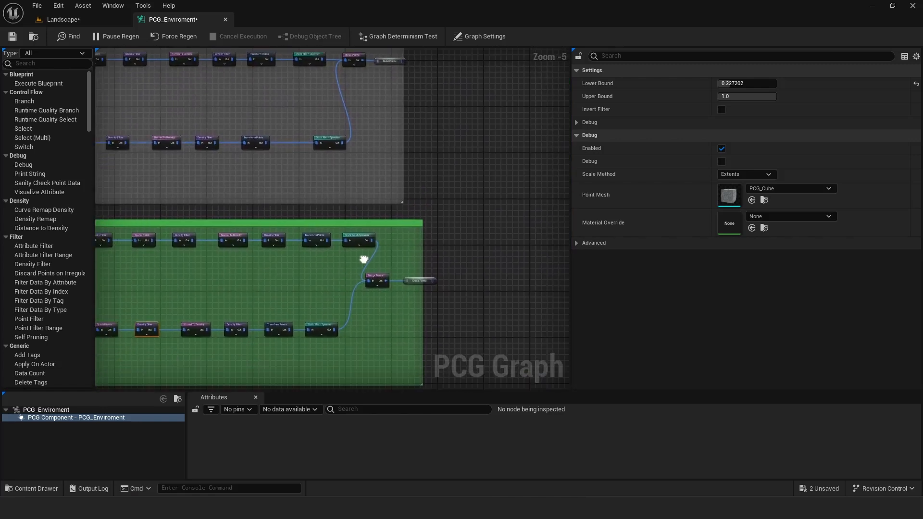
scroll(374, 292, up, 3)
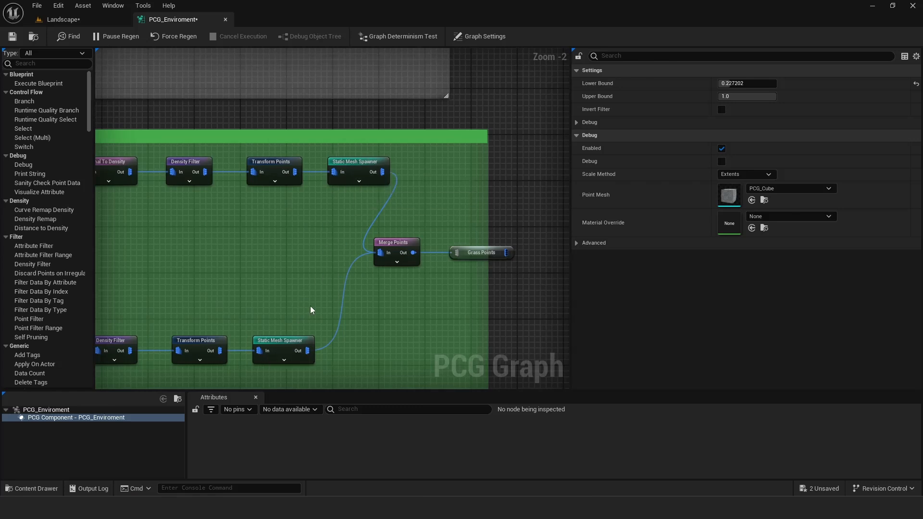
click(390, 248)
right_drag(422, 256, 339, 237)
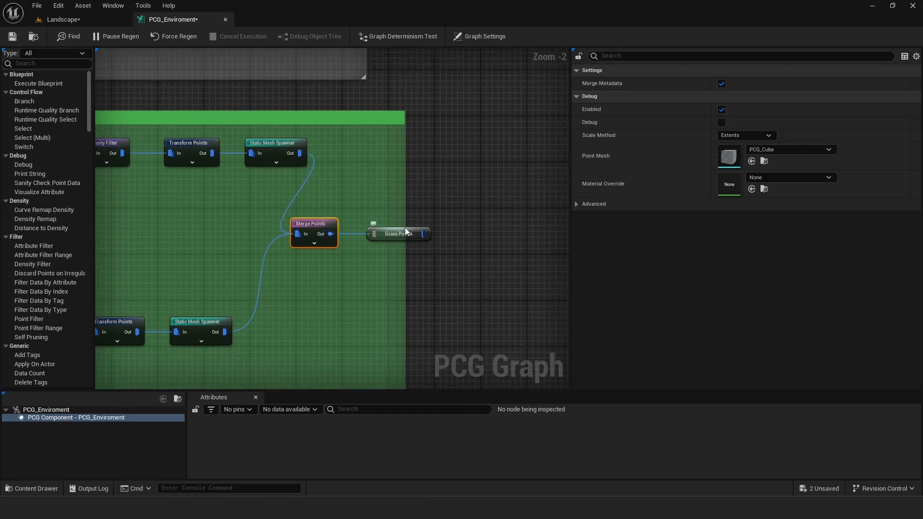
scroll(342, 310, down, 2)
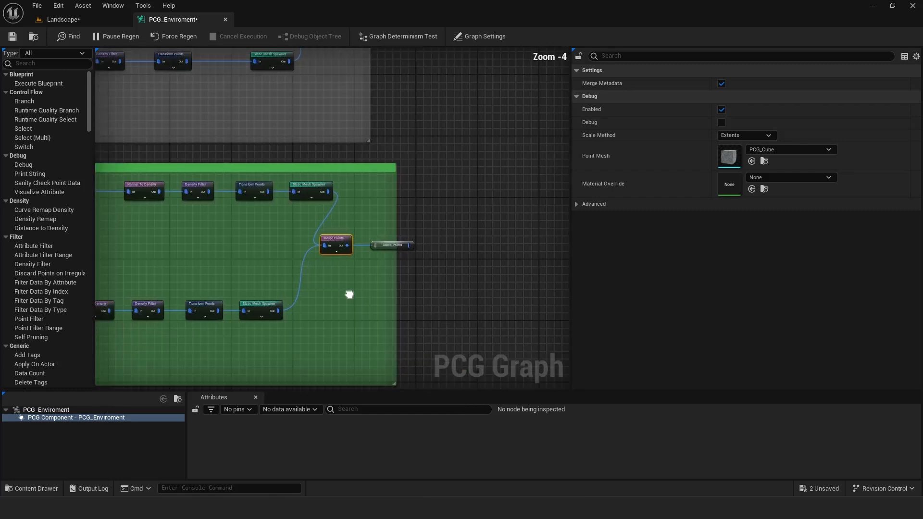
click(418, 226)
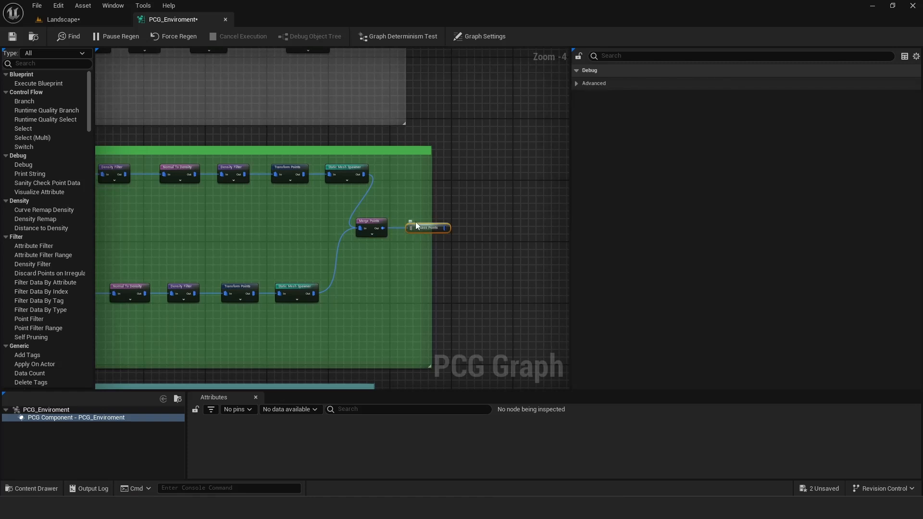
Examine the Static Mesh Spawner settings at the end of both grass branches.
click(338, 169)
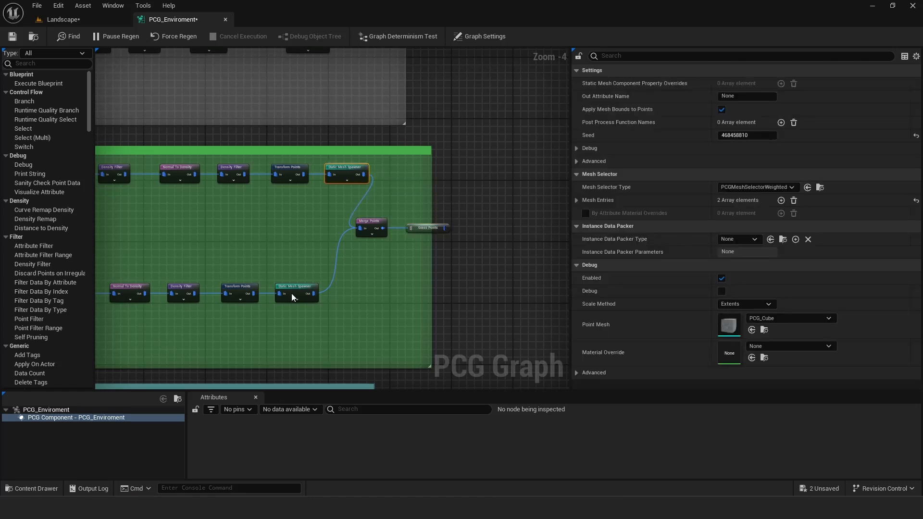
click(295, 294)
right_drag(155, 178, 187, 172)
Save the unsaved graph and level, and inspect the spawned vegetation along the path and hillside in the Landscape level.
click(37, 6)
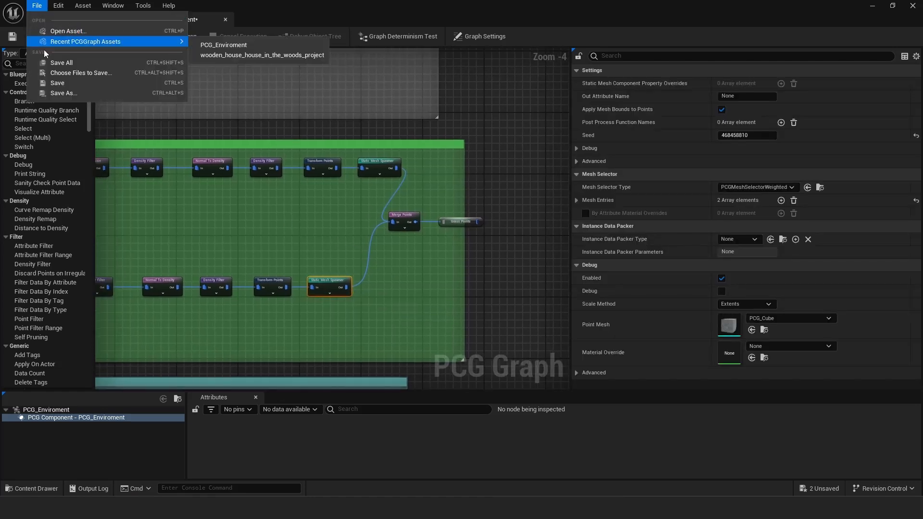
click(140, 73)
click(61, 20)
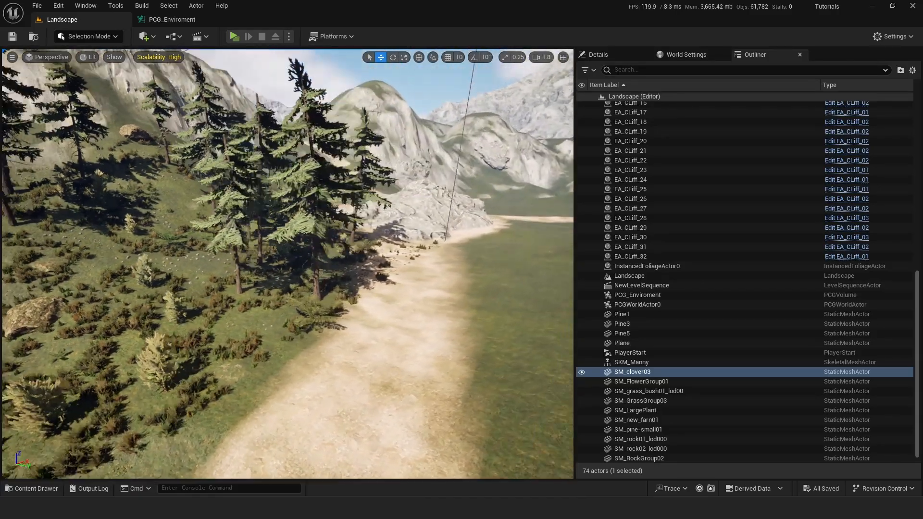
mouse_move(345, 306)
right_down()
mouse_move(334, 322)
mouse_move(345, 305)
right_up()
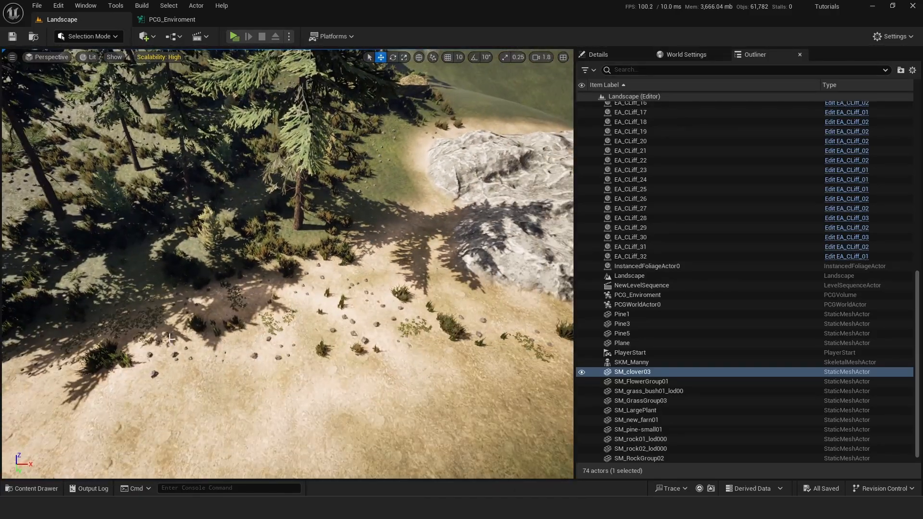
right_drag(359, 299, 175, 281)
mouse_move(258, 265)
right_down()
mouse_move(391, 238)
mouse_move(257, 264)
mouse_move(263, 255)
right_up()
key(w)
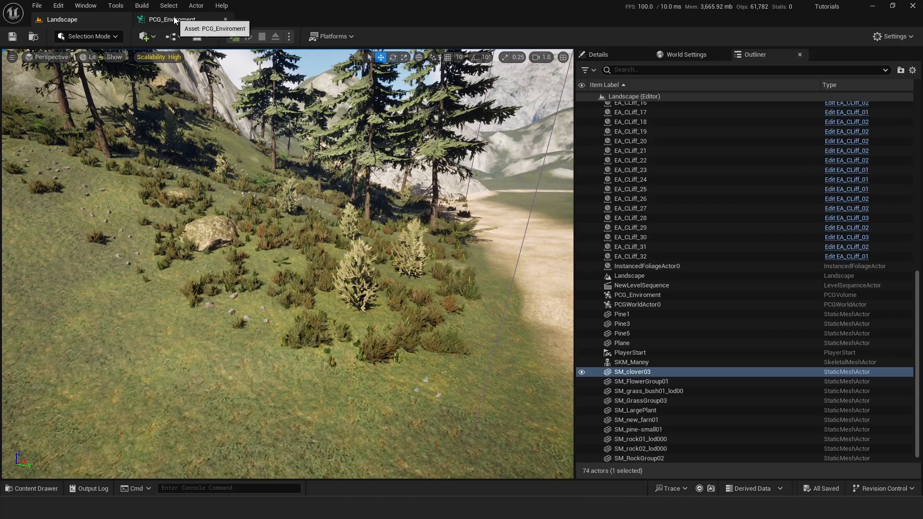
Return to the PCG_Enviroment graph and enable the disabled nodes in the Flower Points section.
click(177, 20)
right_drag(288, 250, 496, 146)
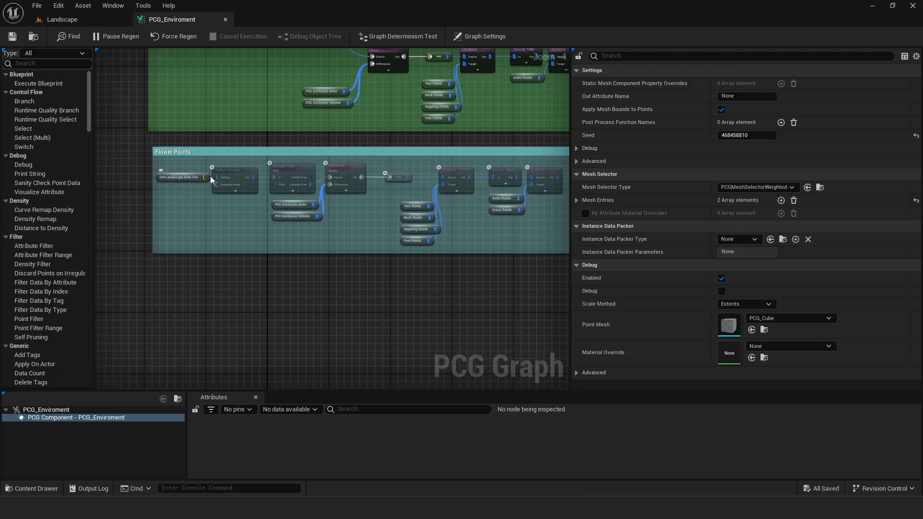
scroll(238, 209, up, 2)
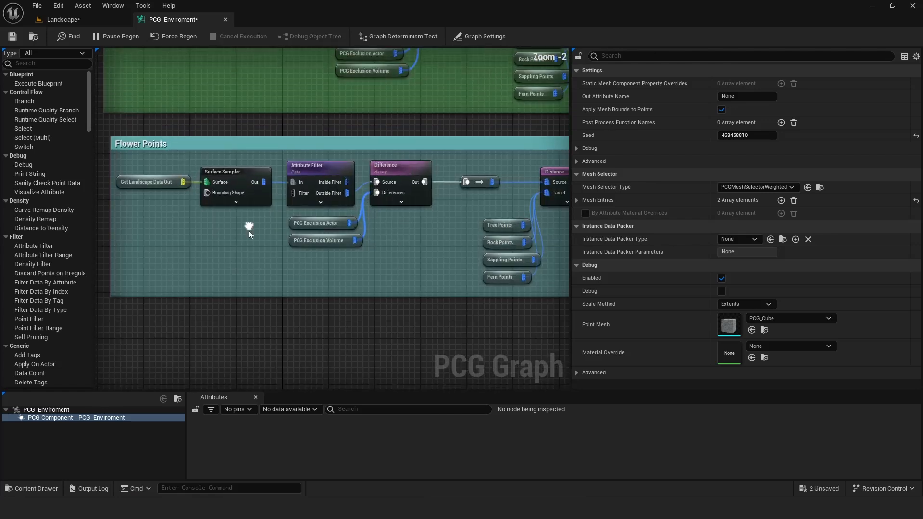
Examine the Flower Points Surface Sampler, the Attribute Filter's Path settings, and the Difference node with its PCG exclusion inputs.
click(236, 176)
click(325, 171)
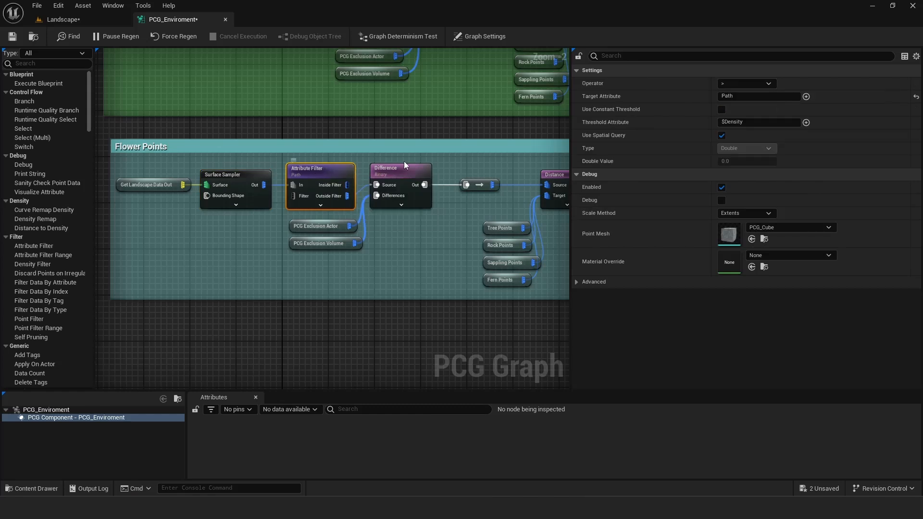
right_drag(325, 182, 279, 181)
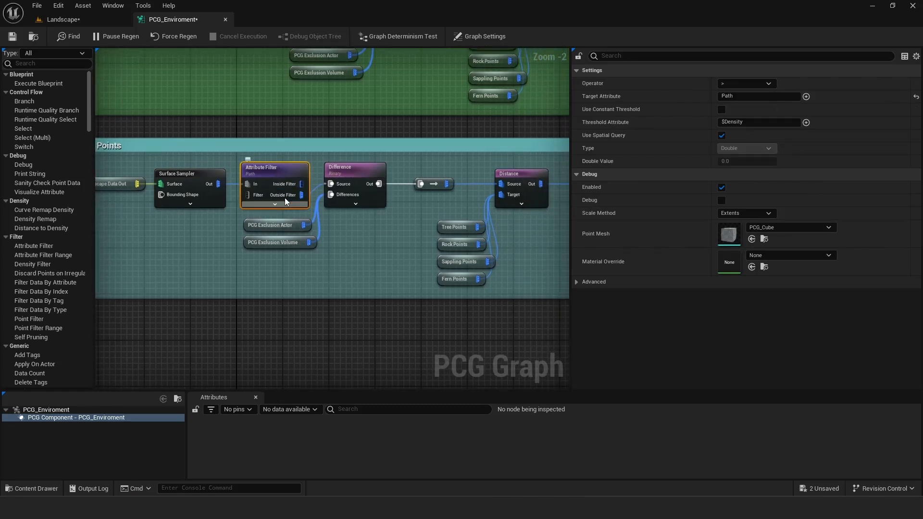
right_drag(429, 168, 349, 164)
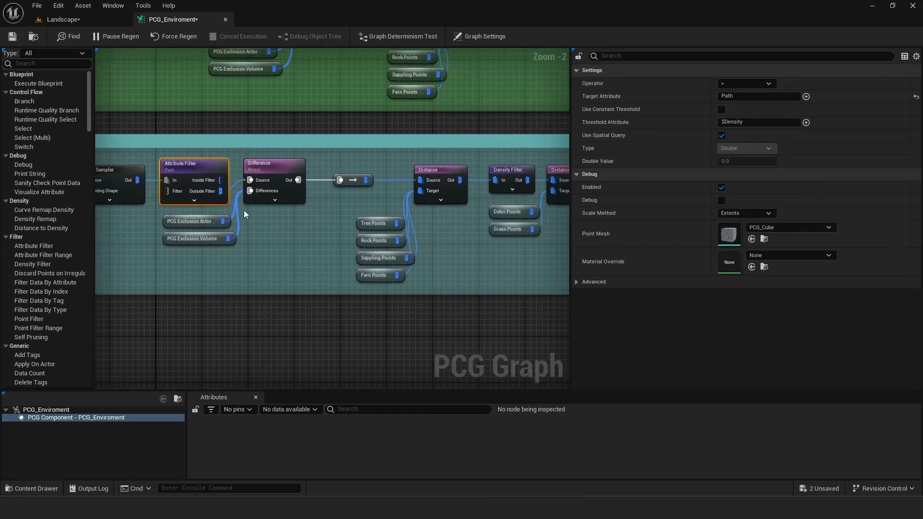
click(259, 175)
click(195, 224)
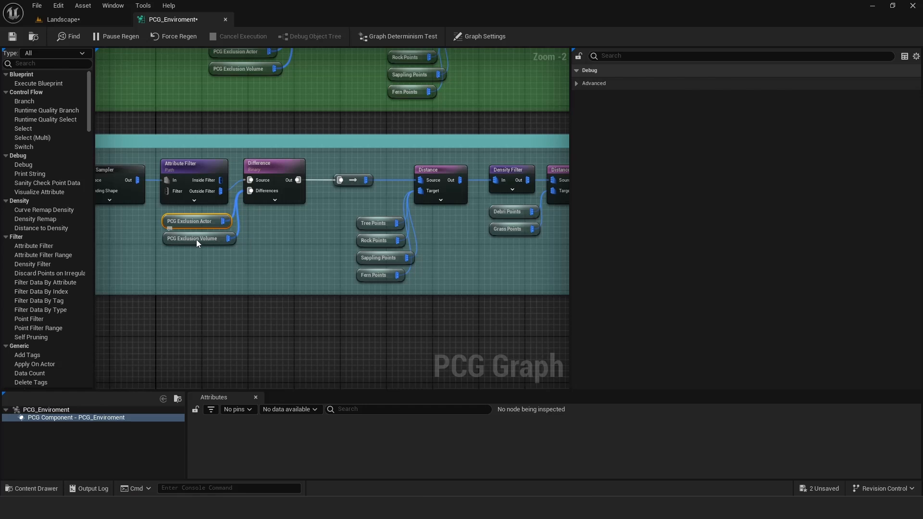
Examine the first flower Distance node's targets: Tree Points, Rock Points, Sappling Points and Fern Points.
right_drag(315, 213, 168, 212)
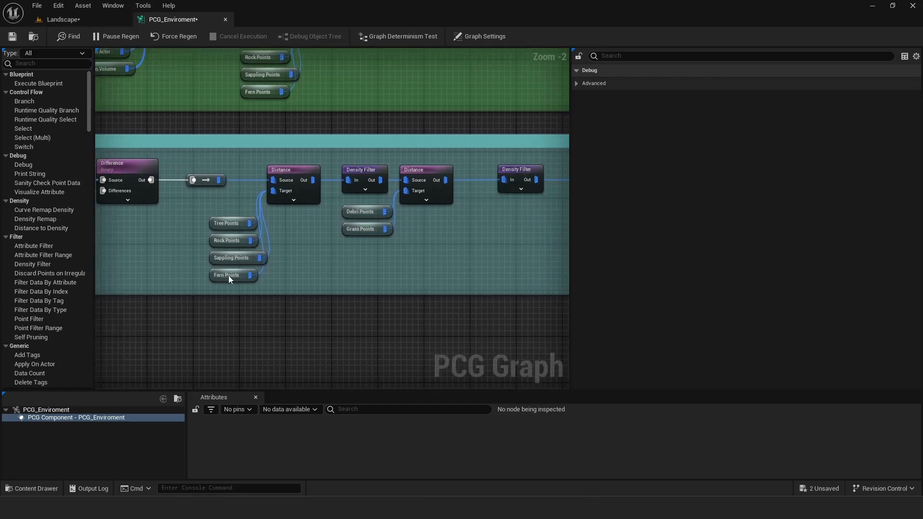
click(231, 223)
click(233, 245)
click(229, 259)
click(232, 276)
right_drag(319, 224, 221, 232)
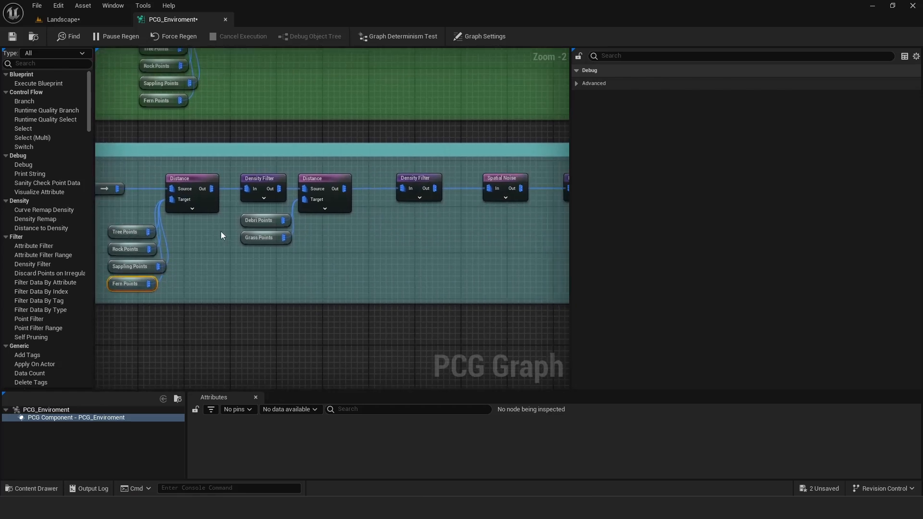
Examine the second flower Distance node with its Debri Points and Grass Points targets, and the Spatial Noise node's settings.
click(322, 182)
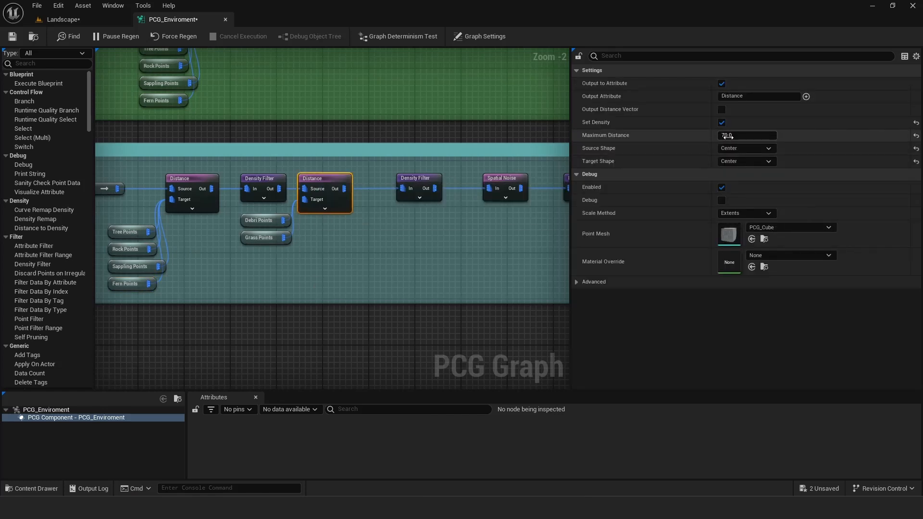
click(267, 223)
click(263, 241)
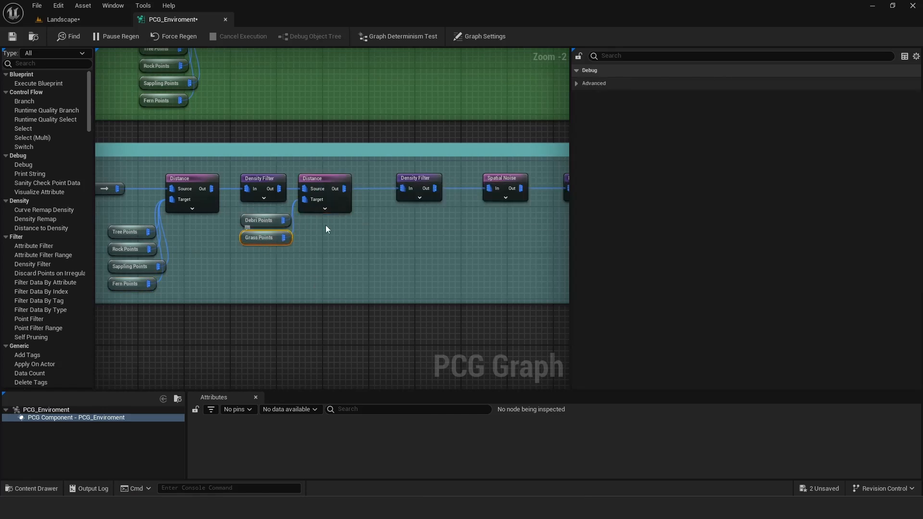
right_drag(398, 206, 204, 210)
click(303, 183)
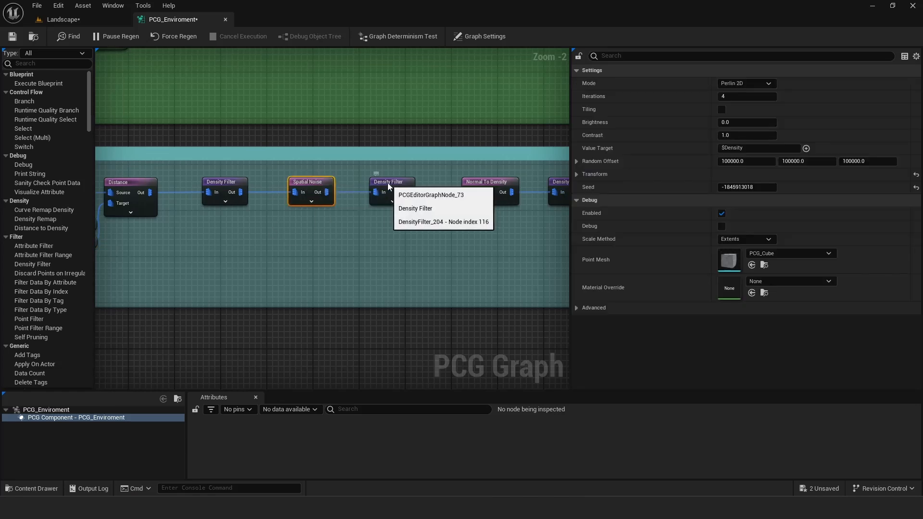
Inspect the foliage generated around the rocks in the Landscape level, returning to the Flower Points section of the PCG_Enviroment graph.
click(387, 182)
click(300, 179)
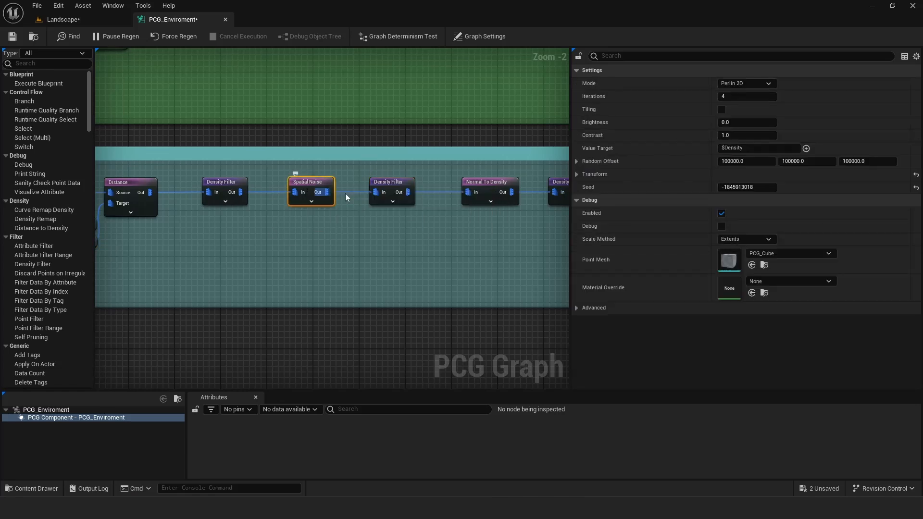
click(76, 21)
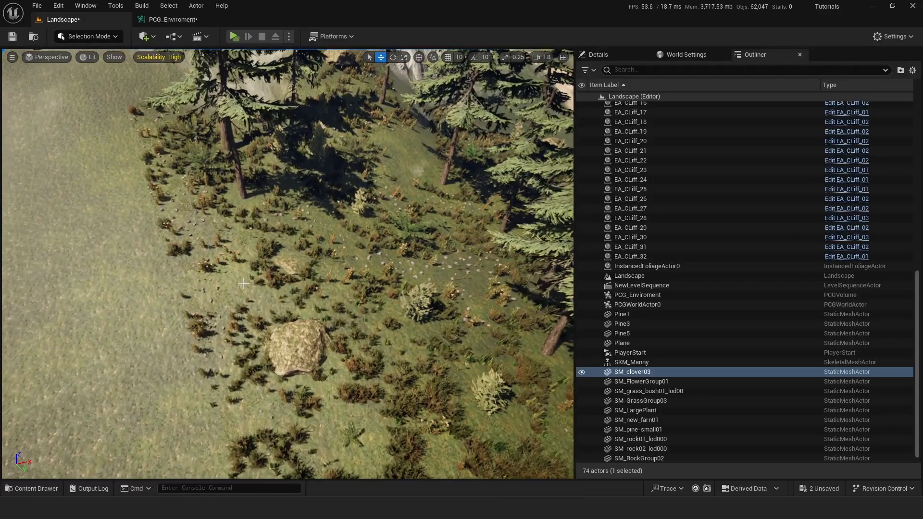
key(w)
right_drag(375, 272, 431, 197)
key(s)
click(174, 20)
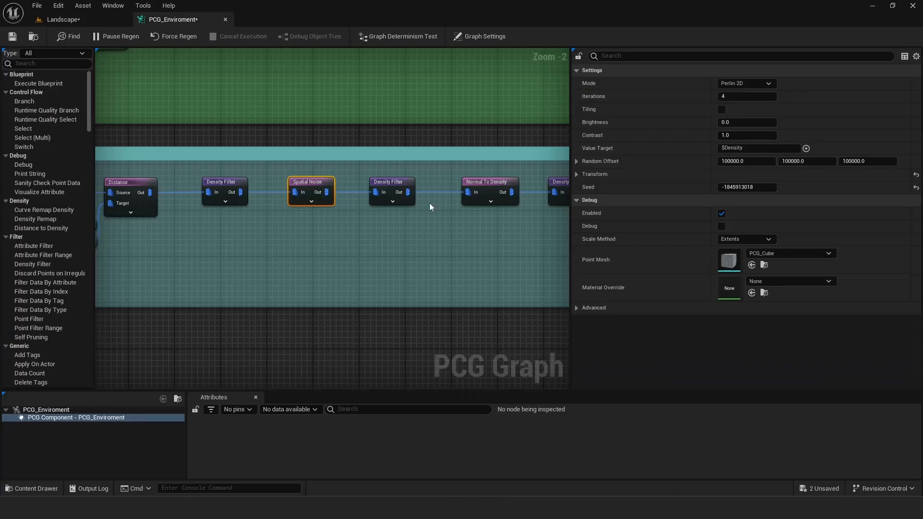
Examine the Normal To Density, Transform Points and Static Mesh Spawner settings leading to the Flower Points output.
click(325, 175)
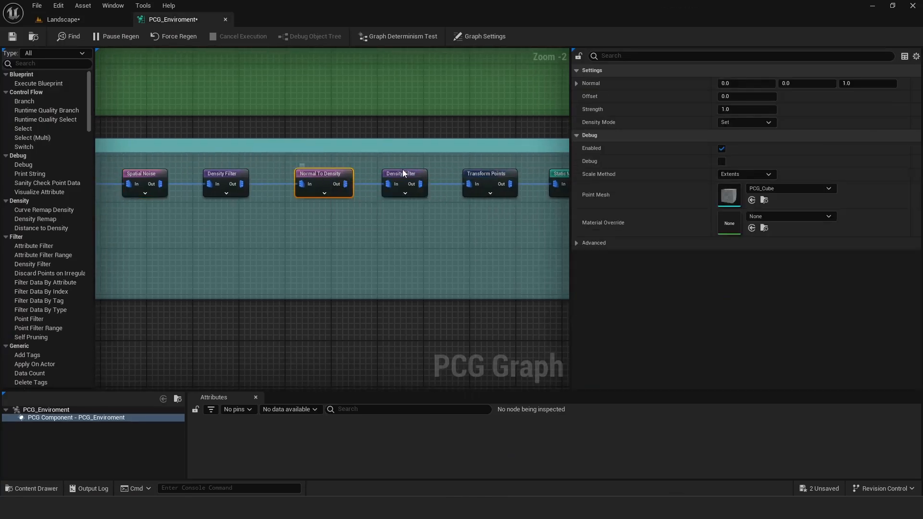
click(342, 185)
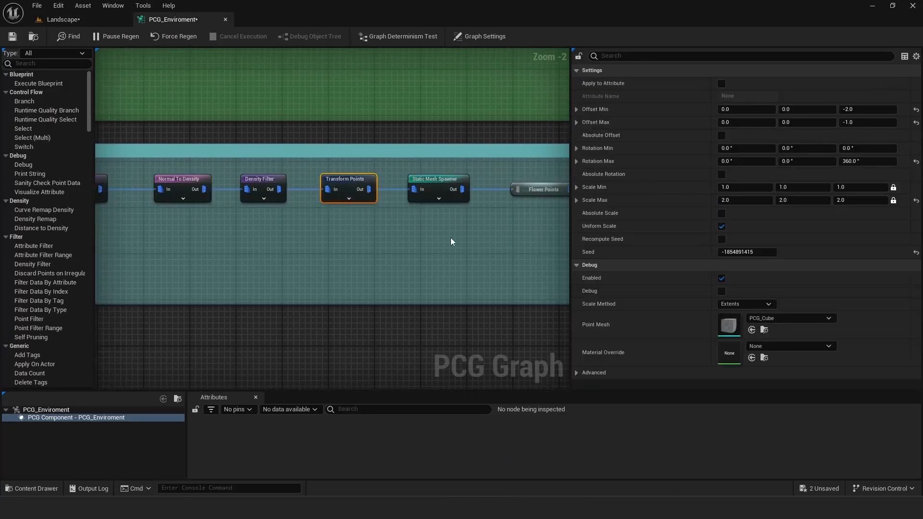
click(436, 183)
scroll(330, 219, down, 5)
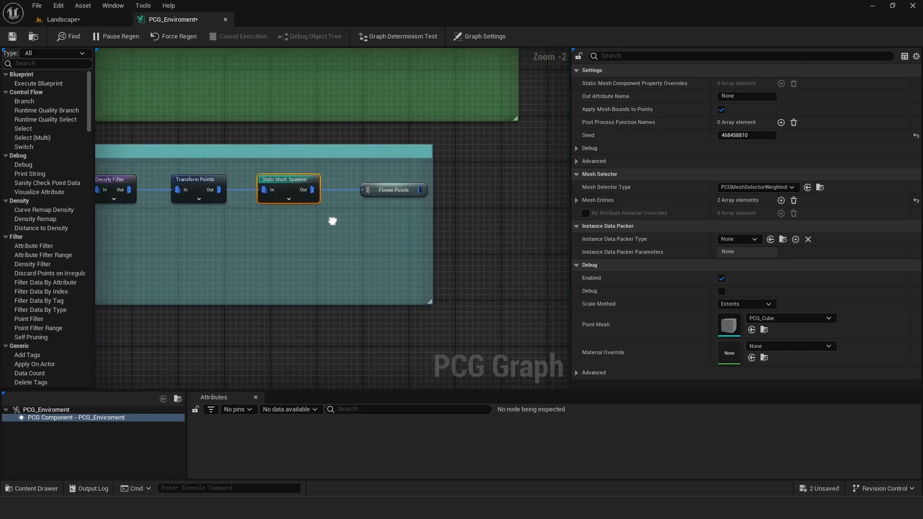
right_drag(402, 204, 421, 365)
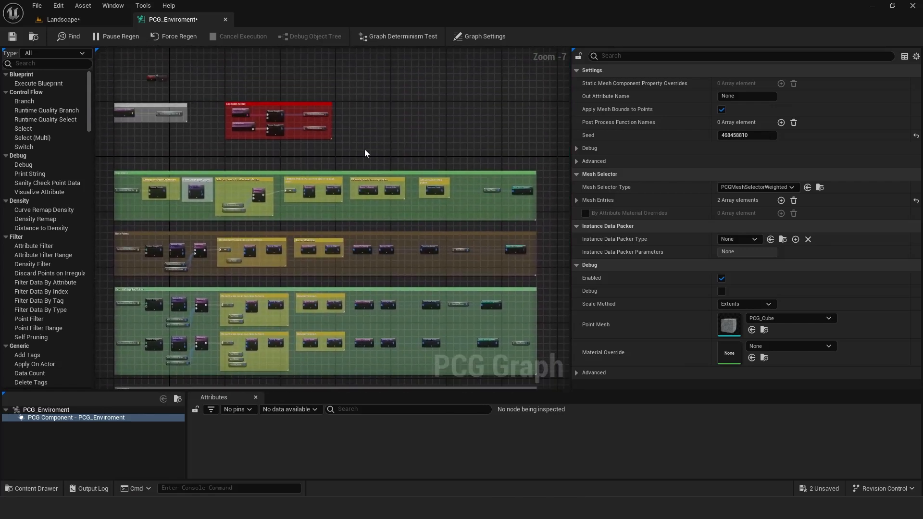
Save all modified assets and return from the PCG_Enviroment graph to the Landscape level.
click(37, 6)
click(71, 63)
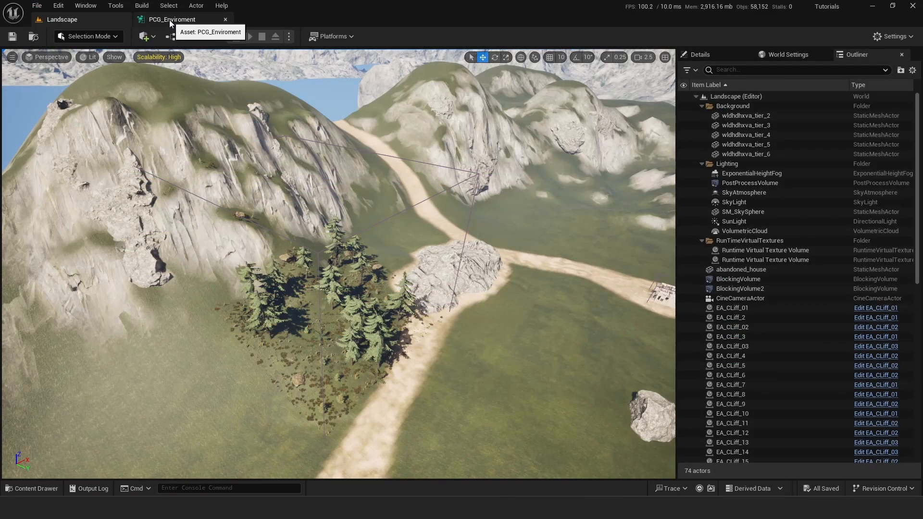
click(169, 19)
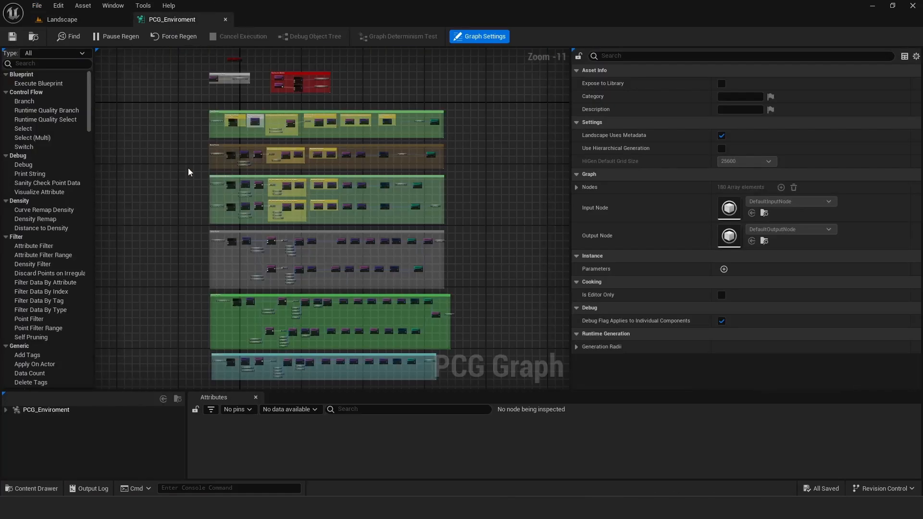
click(70, 21)
Move the PCG_Enviroment volume along the Y axis so it covers the grassy area and its large cliff rocks.
right_drag(447, 259, 525, 232)
click(448, 260)
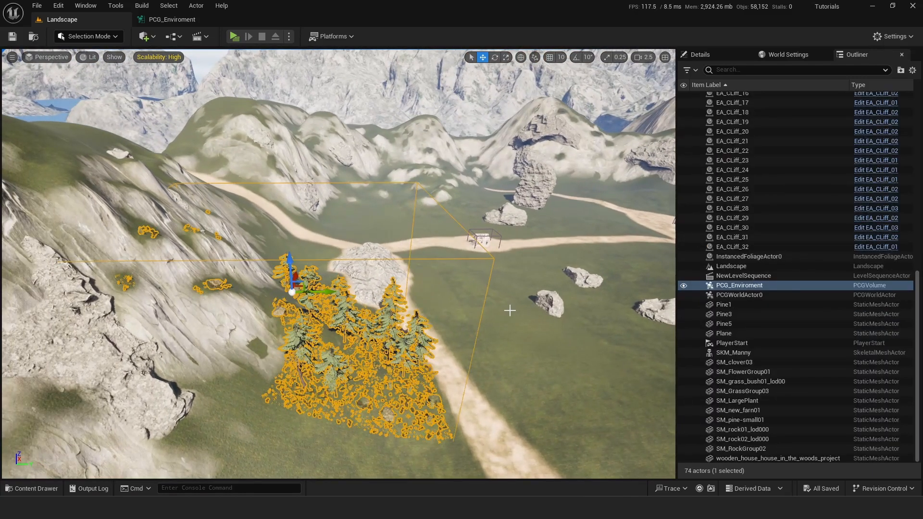
mouse_move(512, 302)
right_down()
mouse_move(505, 291)
mouse_move(512, 302)
right_up()
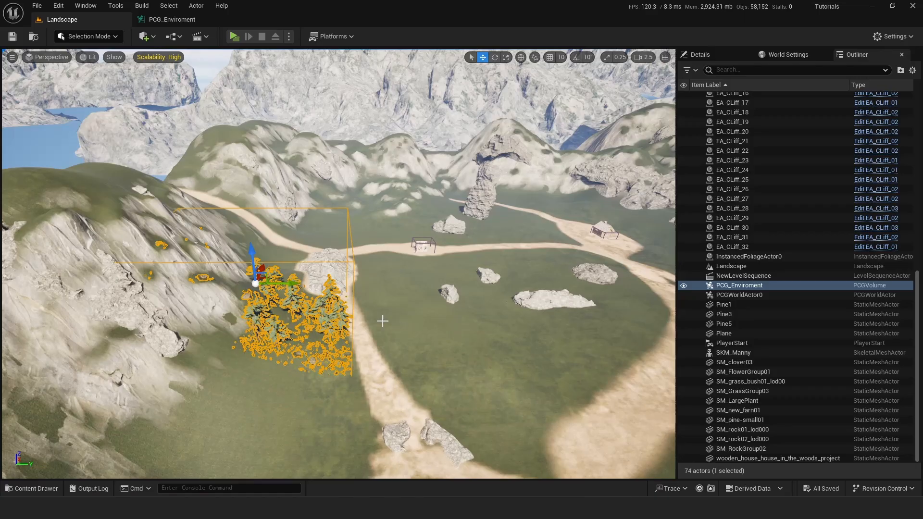
drag(283, 282, 522, 282)
right_drag(521, 283, 482, 358)
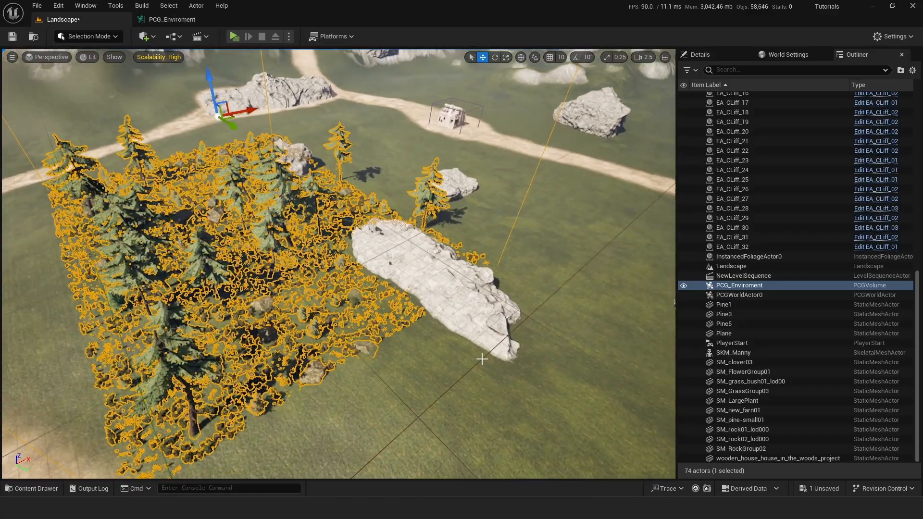
Select the large EA_CLiff_03 rock and inspect the vegetation exclusion around and beneath it.
click(419, 258)
mouse_move(347, 342)
right_down()
mouse_move(330, 265)
mouse_move(317, 250)
mouse_move(284, 243)
mouse_move(332, 337)
right_up()
scroll(317, 250, down, 3)
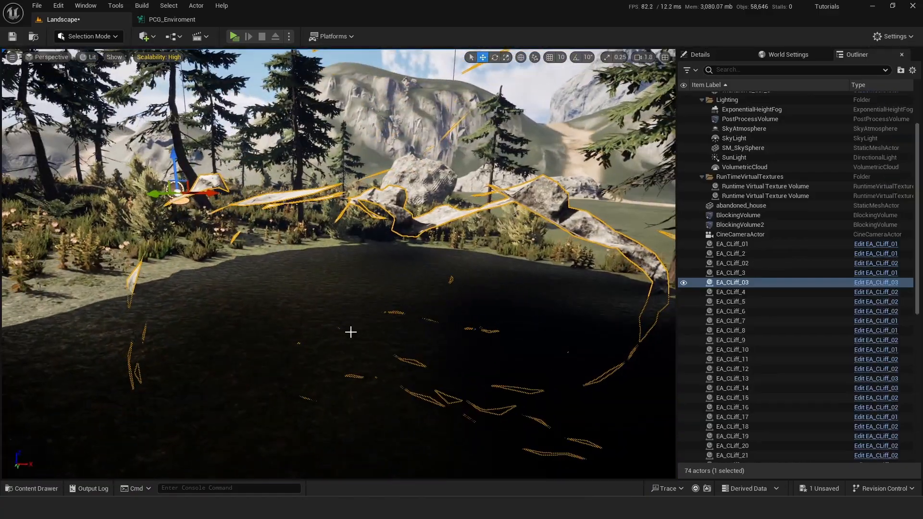
right_drag(298, 259, 326, 289)
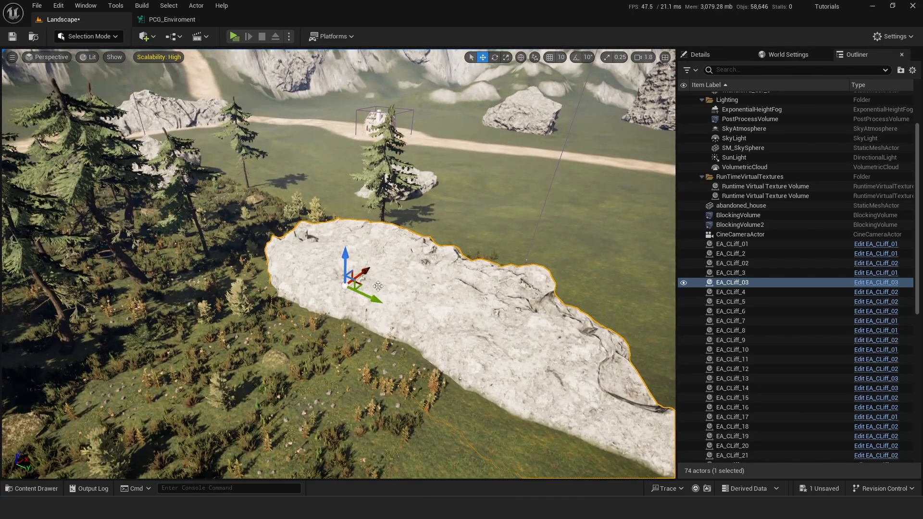
Open the EA_CLiff_03 blueprint from the ActorsToExclude folder in the full editor and open its static mesh SM_cliff02.
click(31, 489)
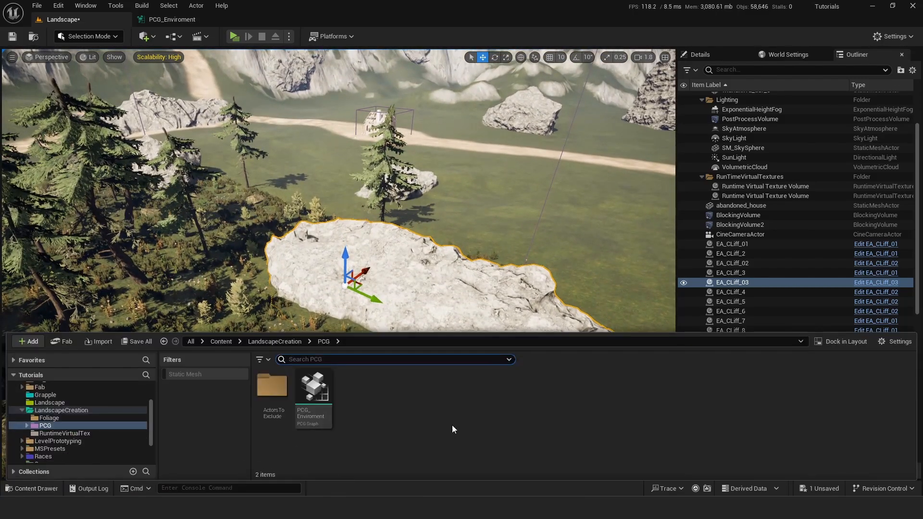
double_click(272, 390)
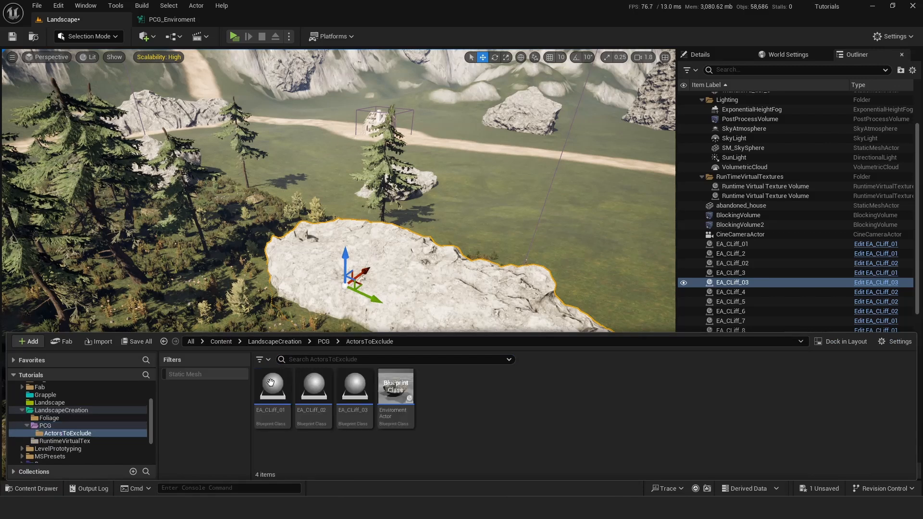
double_click(344, 383)
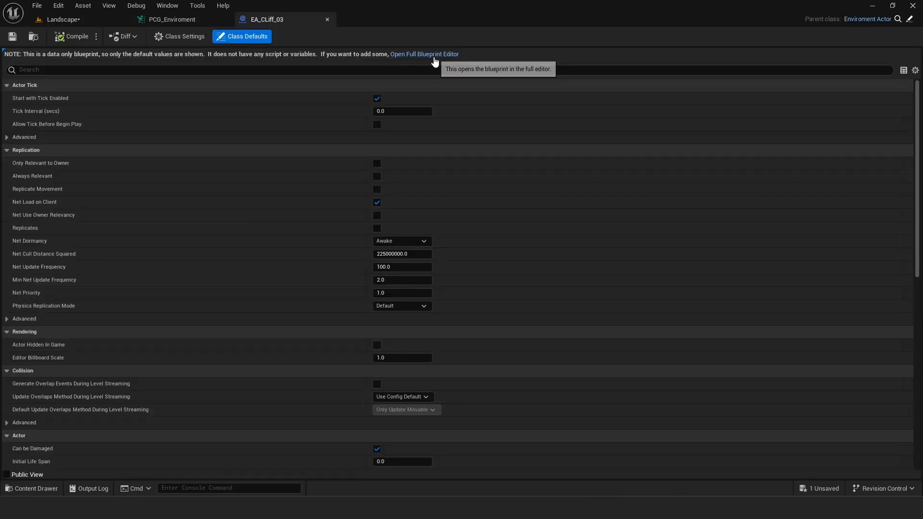
click(425, 54)
click(185, 55)
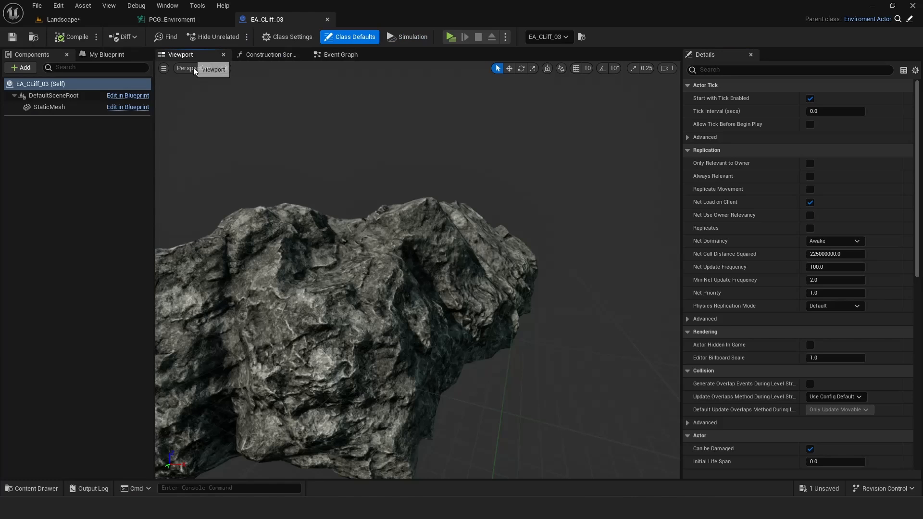
click(339, 255)
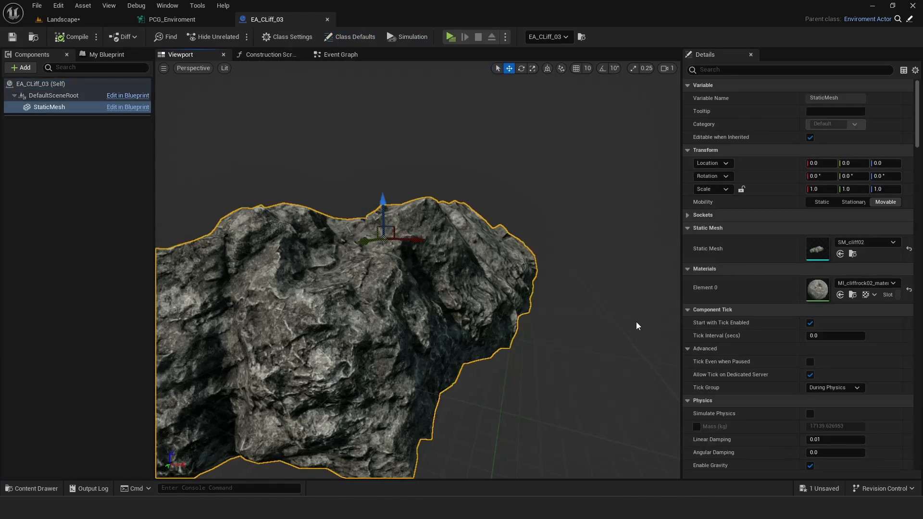
double_click(473, 269)
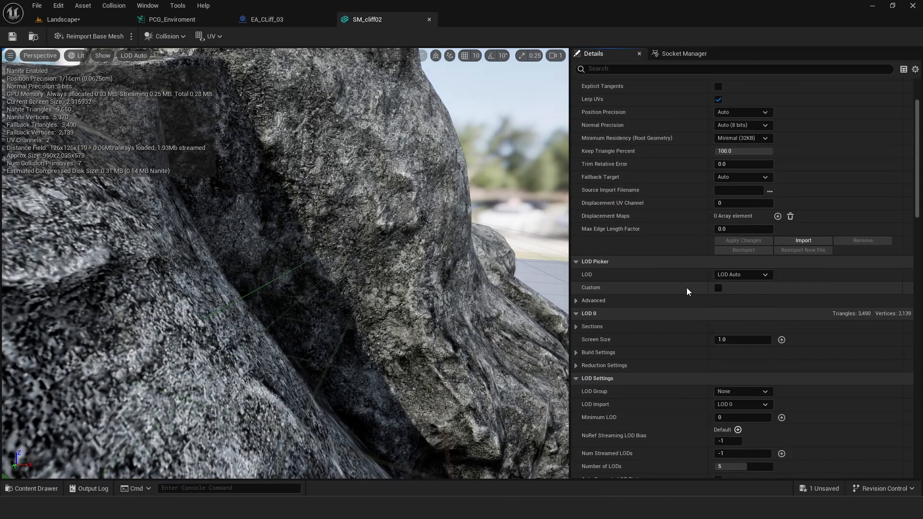
Set the Collision Complexity of SM_cliff02 to Simple And Complex.
scroll(687, 288, down, 15)
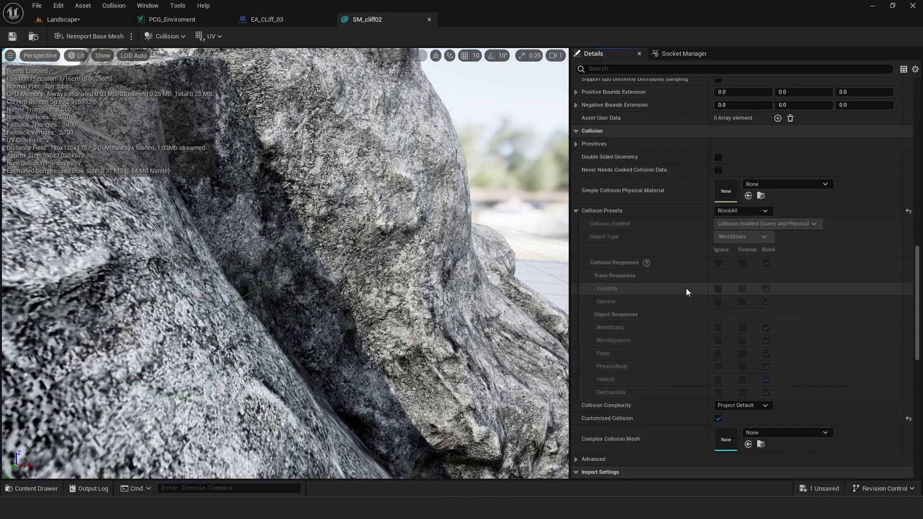
scroll(686, 288, down, 5)
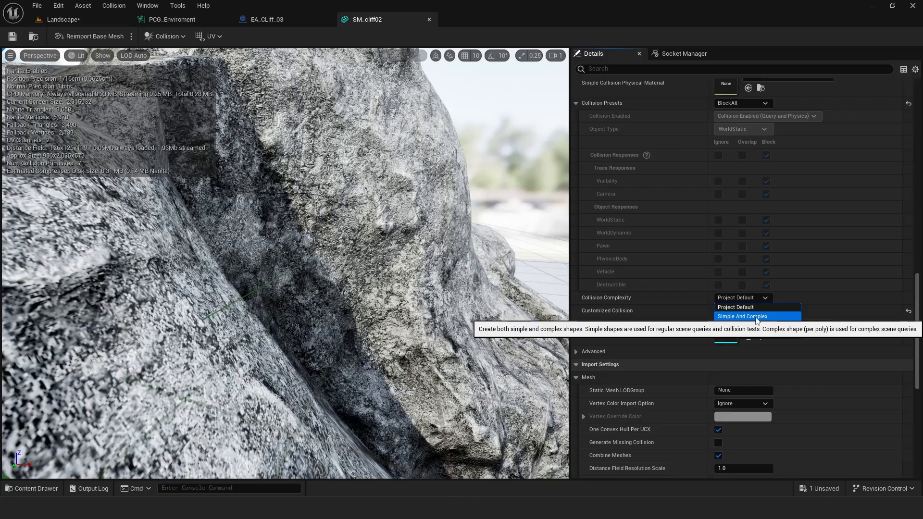
click(751, 317)
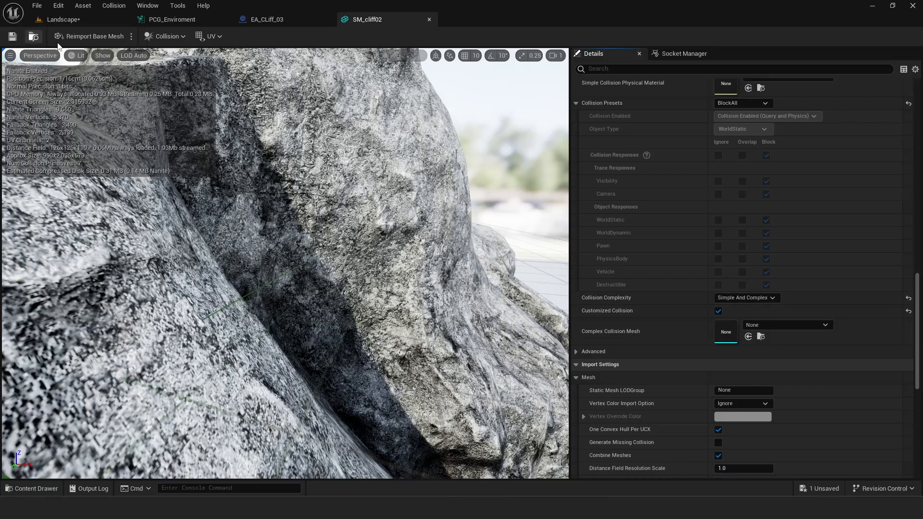
Return to the Landscape level and inspect the EA_CLiff_03 rock from close up and from above.
click(62, 19)
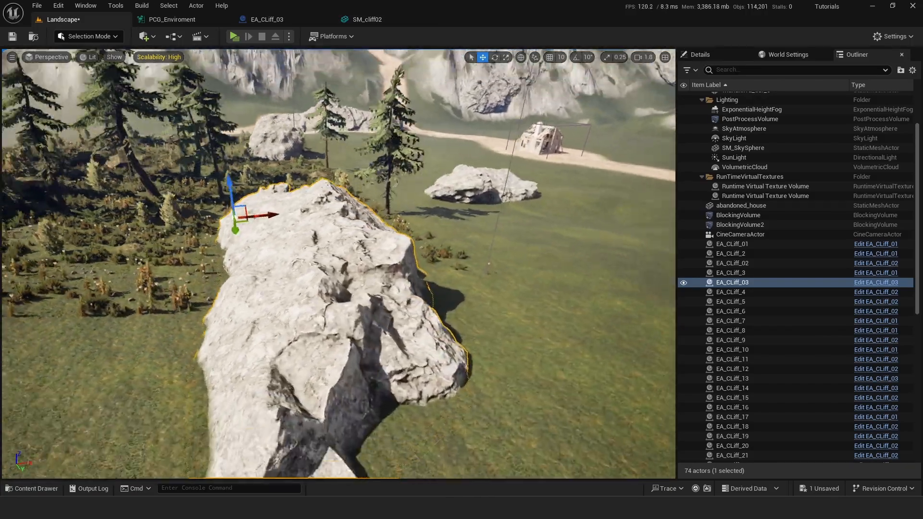
key(w)
right_drag(339, 263, 332, 223)
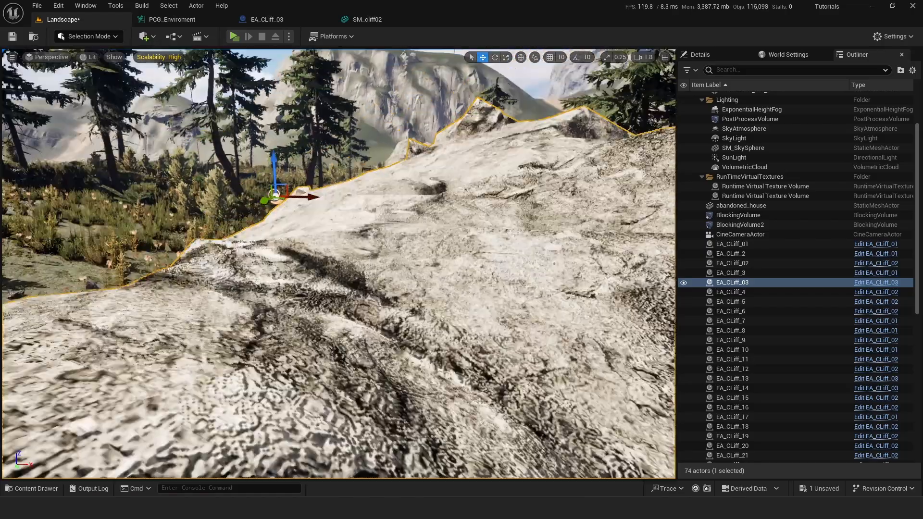
key(s)
right_drag(124, 208, 125, 259)
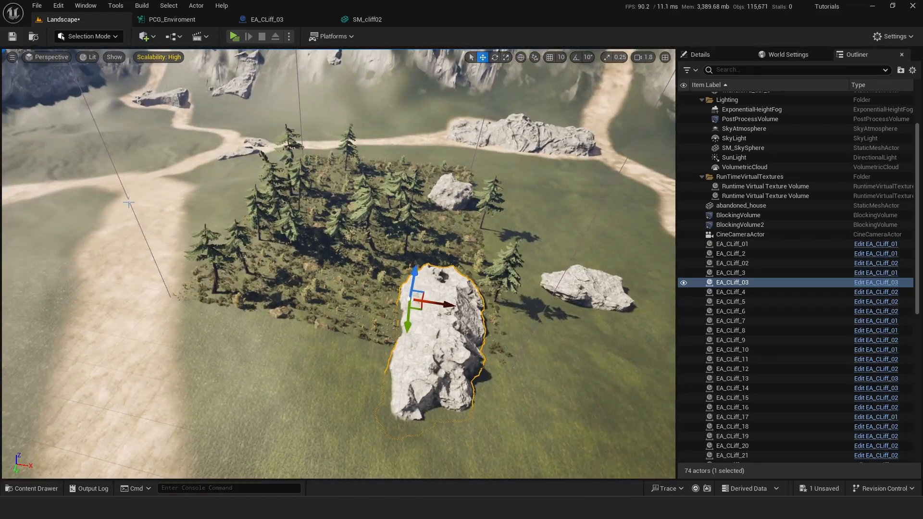
Nudge the PCG_Enviroment volume to regenerate its contents and check the vegetation around the EA_CLiff_03 rock.
click(128, 203)
drag(367, 148, 365, 151)
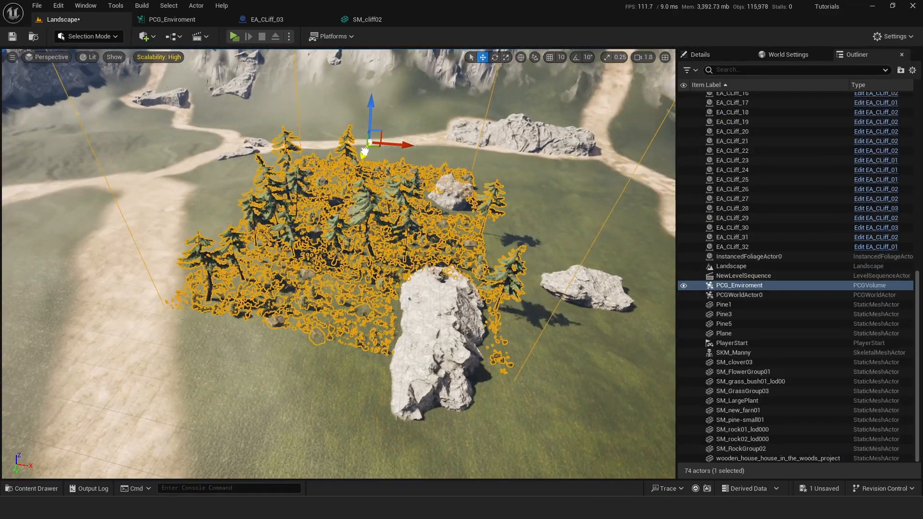
right_drag(364, 152, 409, 192)
key(w)
right_drag(285, 186, 332, 210)
key(s)
Change the Collision Complexity of SM_cliff02 to Use Simple Collision As Complex.
click(366, 20)
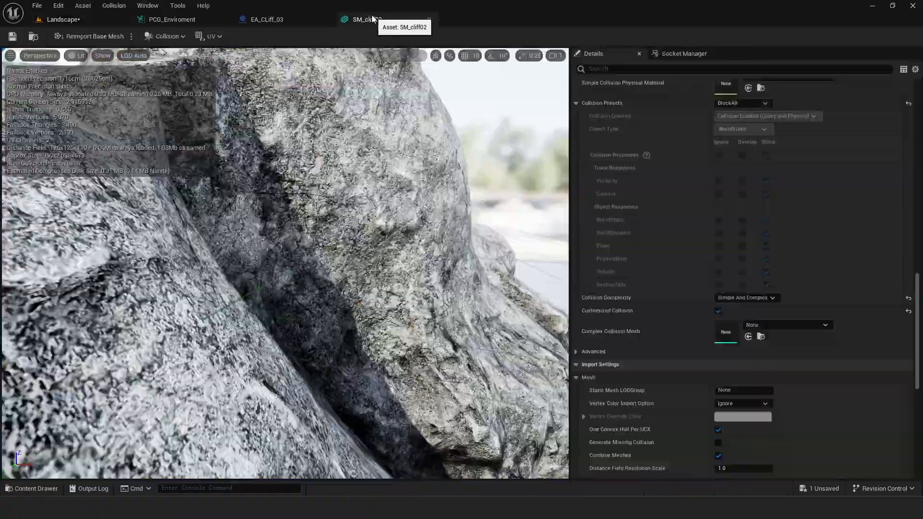
click(757, 298)
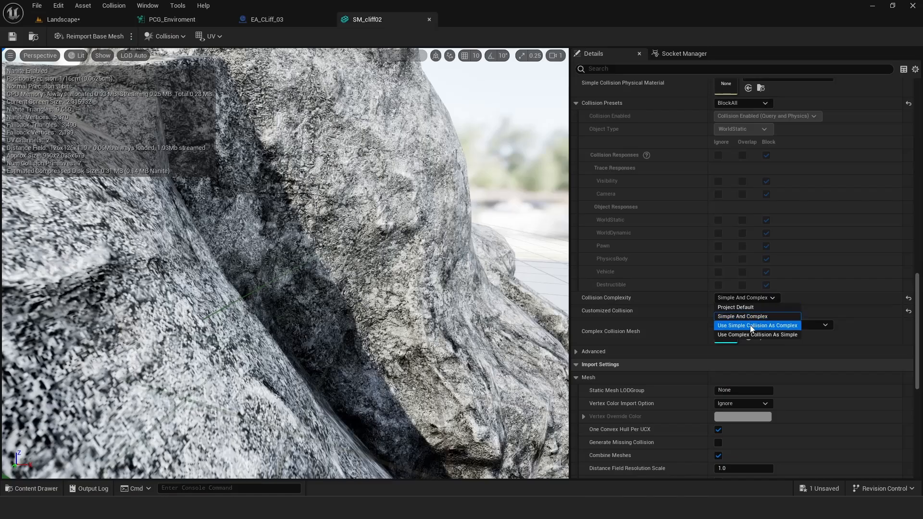
click(751, 327)
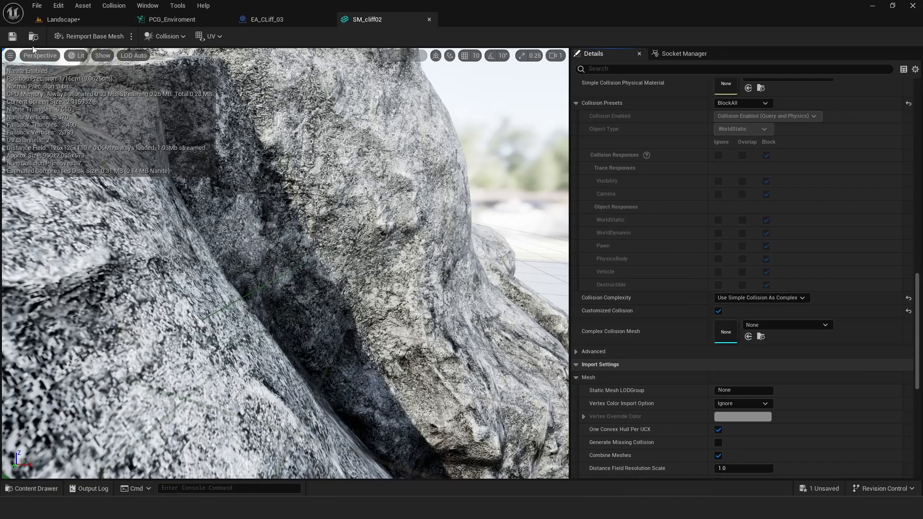
Shift the PCG_Enviroment volume slightly in the Landscape level to regenerate it and inspect the top and sides of the cliff rock.
click(63, 19)
key(d)
right_drag(368, 293, 369, 293)
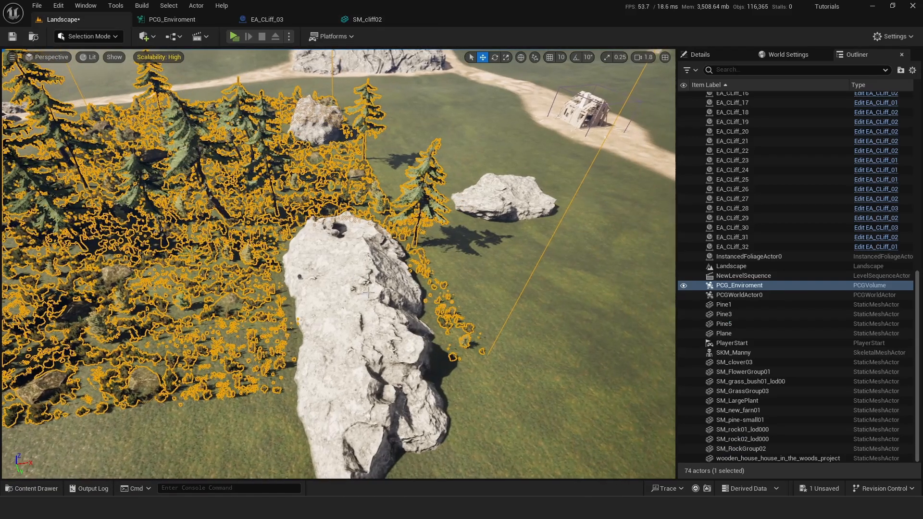
key(f)
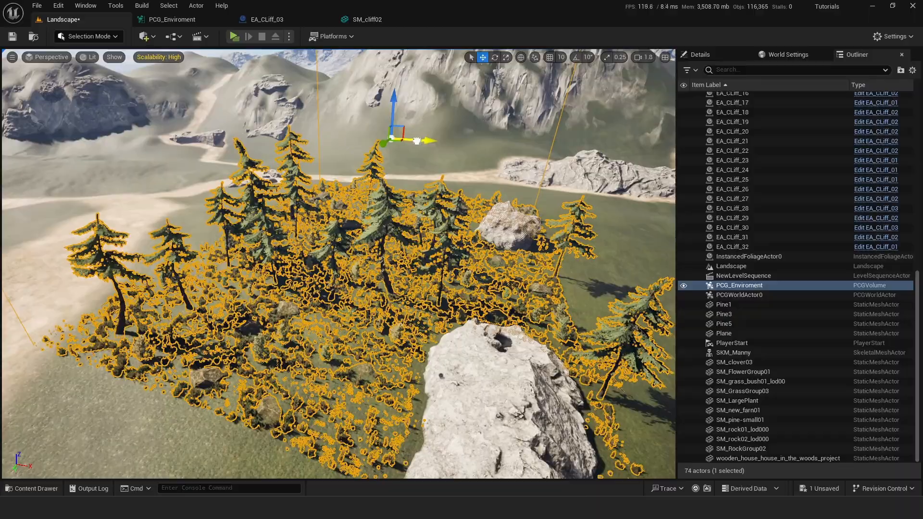
drag(417, 141, 419, 141)
key(w)
right_drag(419, 141, 457, 176)
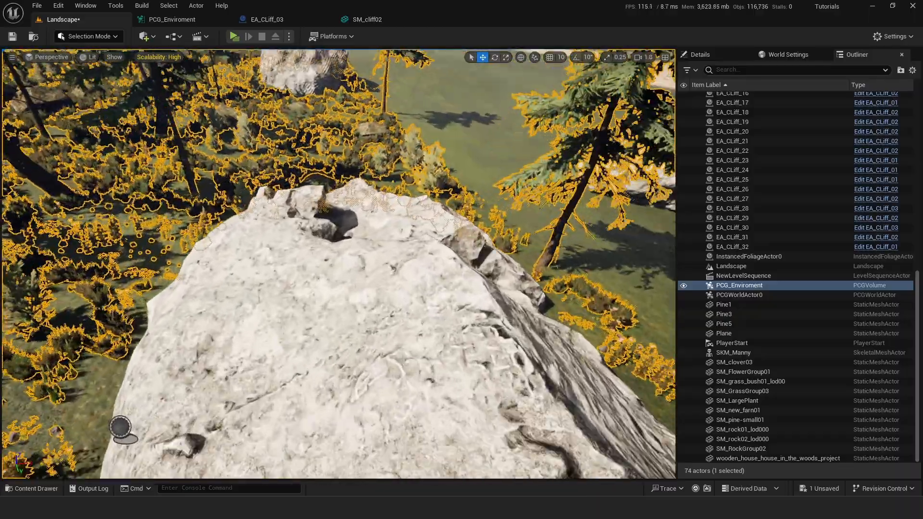
key(w)
mouse_move(390, 240)
right_down()
mouse_move(386, 200)
mouse_move(389, 240)
right_up()
key(s)
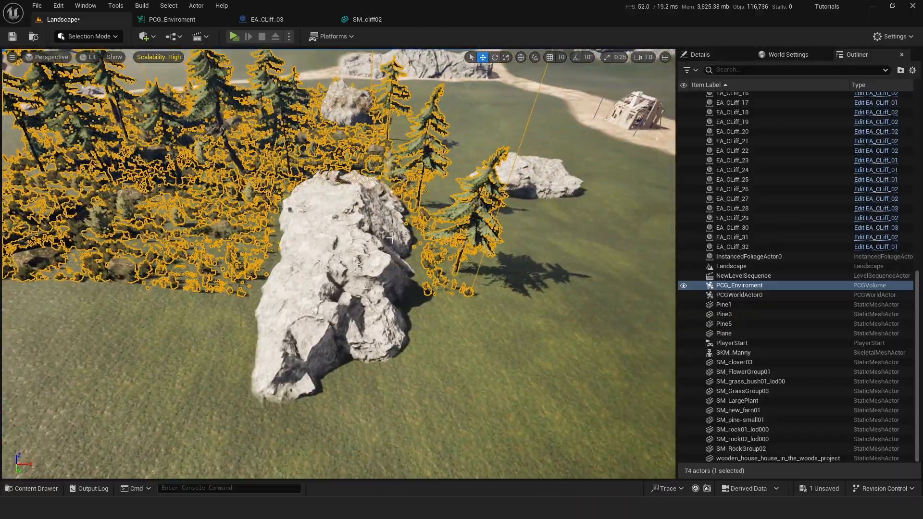
Select the EA_CLiff_03 rock and change the Collision Complexity of SM_cliff02 to Use Complex Collision As Simple.
click(351, 211)
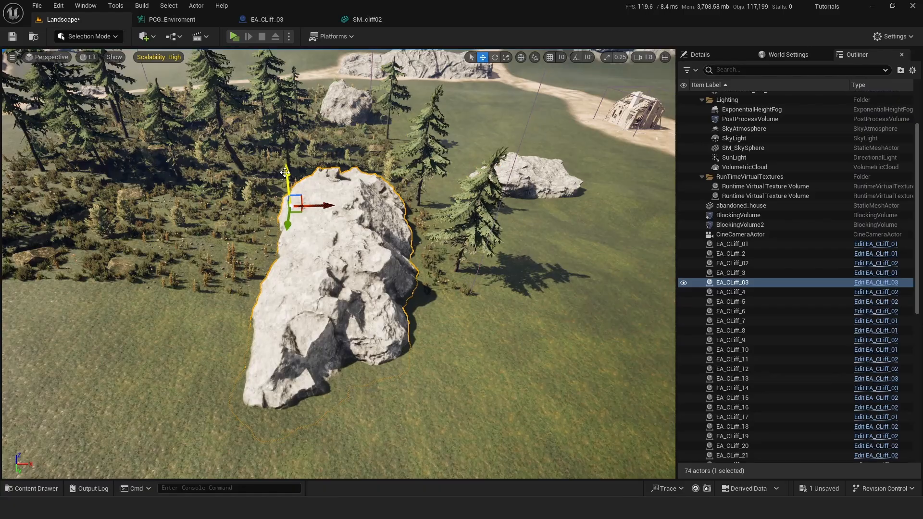
key(w)
right_drag(331, 224, 332, 188)
key(s)
click(370, 20)
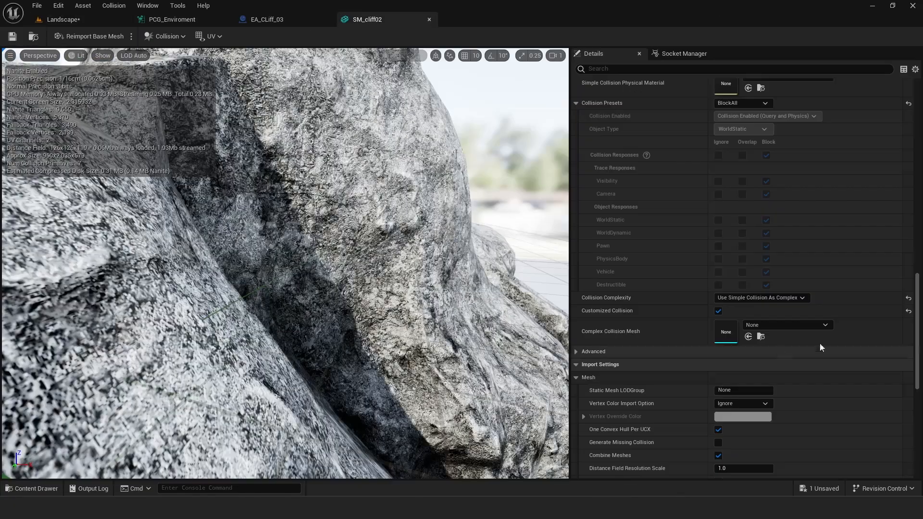
click(759, 297)
click(738, 334)
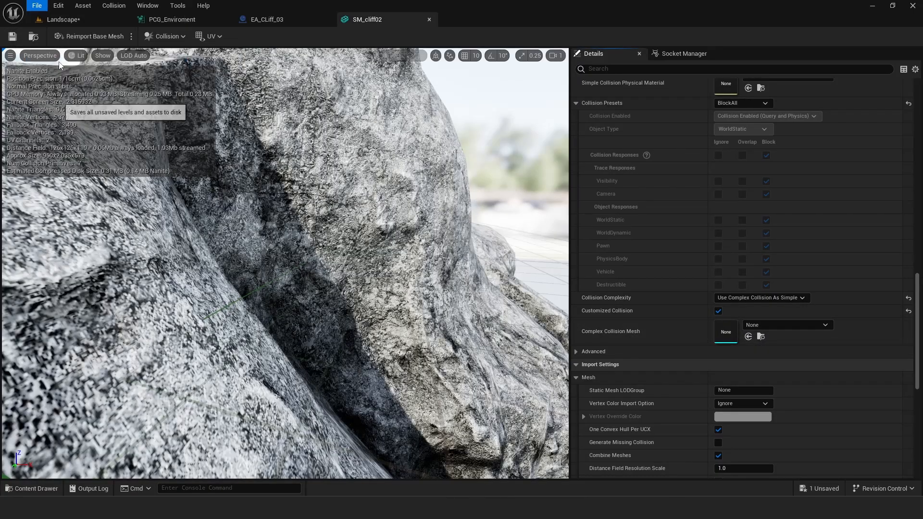
Raise the EA_CLiff_03 rock slightly in the Landscape level to regenerate the vegetation and inspect the area around and inside it.
click(72, 21)
key(w)
mouse_move(336, 216)
right_down()
mouse_move(344, 230)
mouse_move(343, 204)
mouse_move(341, 219)
right_up()
key(s)
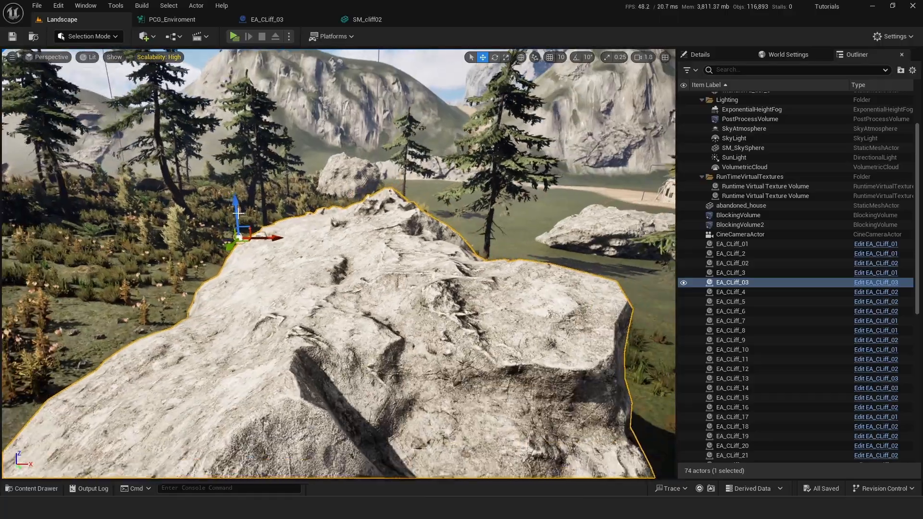
drag(236, 215, 235, 210)
key(w)
right_drag(336, 216, 336, 225)
key(s)
key(w)
scroll(337, 222, down, 2)
key(s)
key(w)
Recheck the Collision Complexity setting of SM_cliff02 and examine the vegetation underneath the EA_CLiff_03 rock in the level.
click(372, 19)
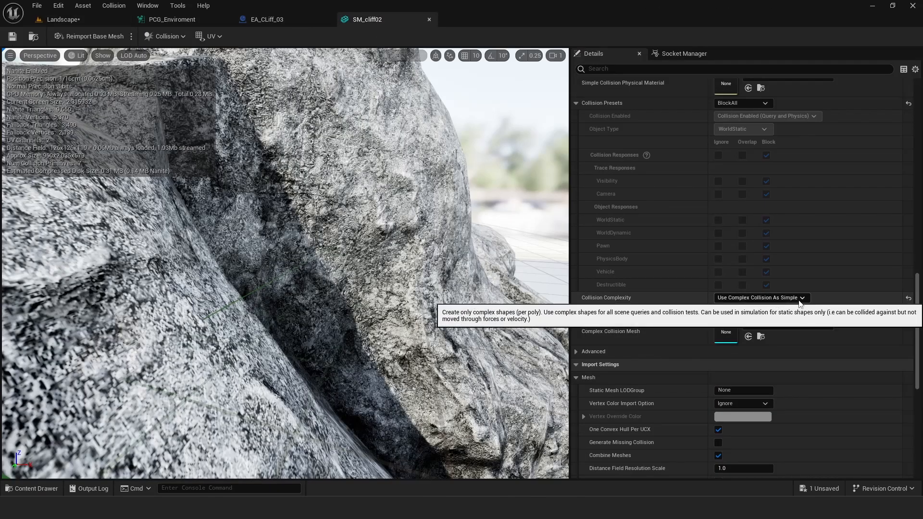
click(65, 20)
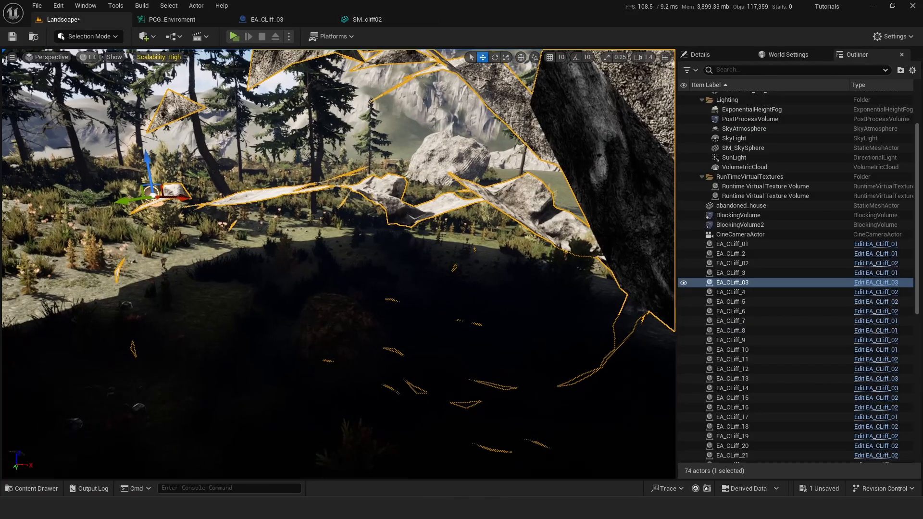
right_drag(339, 264, 320, 223)
right_drag(340, 332, 369, 335)
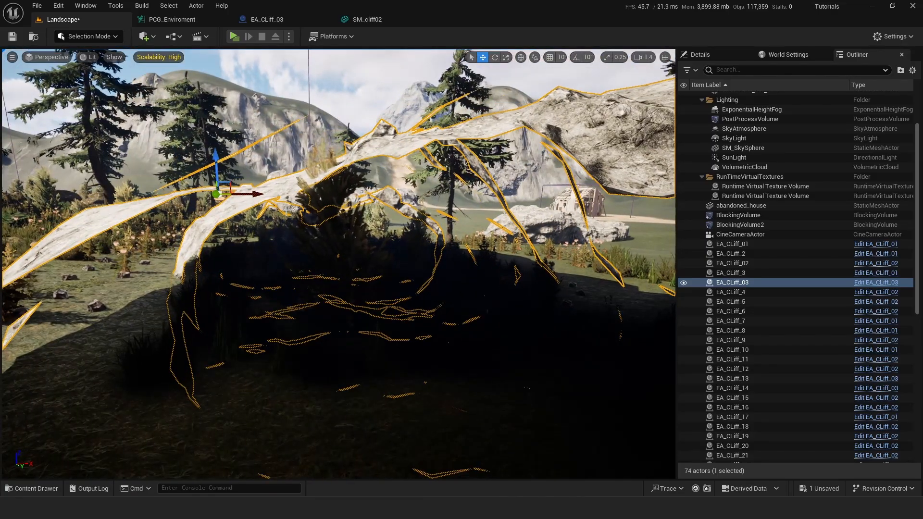
right_drag(286, 216, 335, 169)
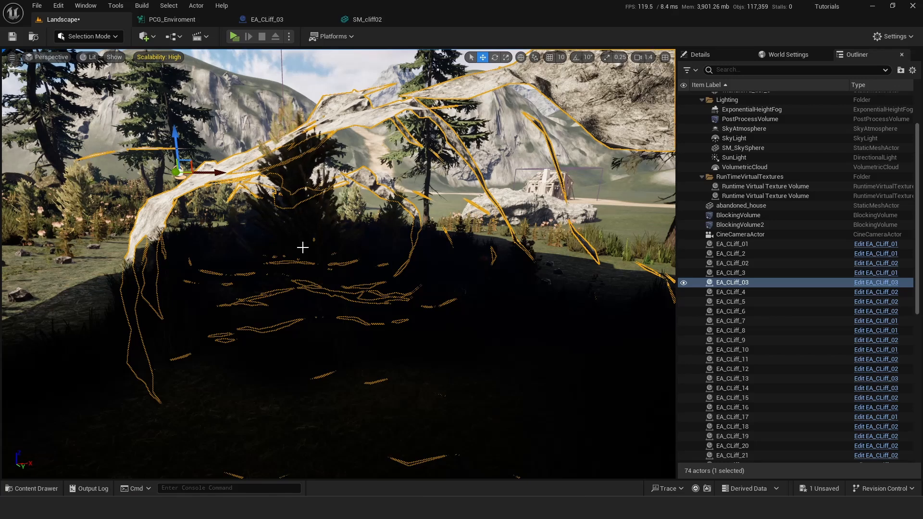
right_drag(302, 247, 295, 246)
Set the Collision Complexity of SM_cliff02 back to Project Default and save all assets.
click(367, 20)
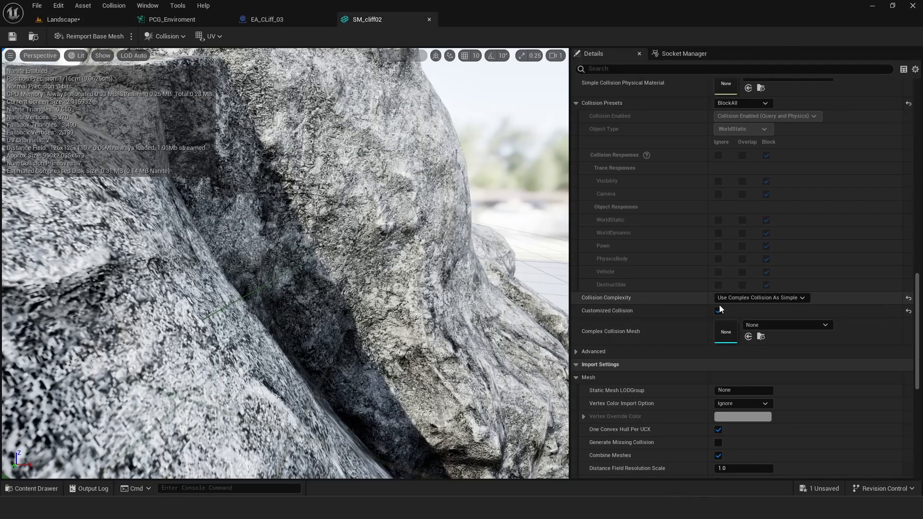
click(780, 298)
click(740, 307)
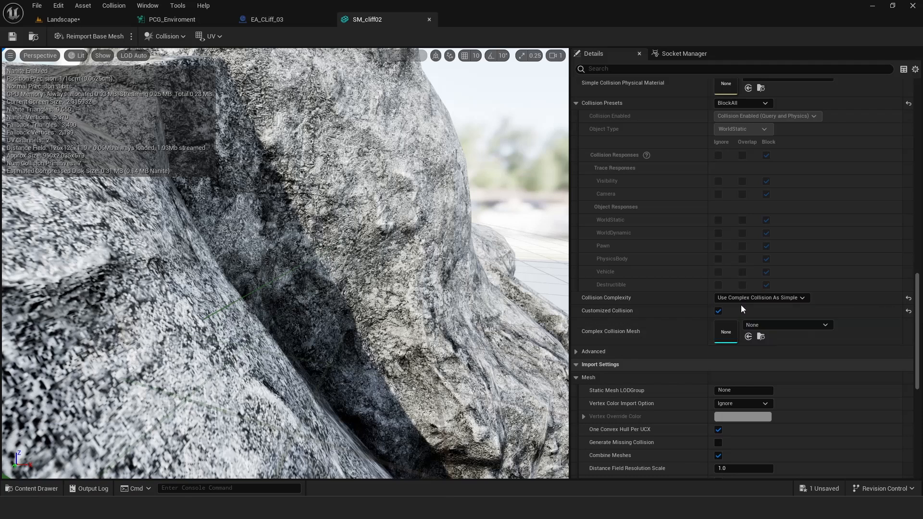
click(37, 6)
click(62, 63)
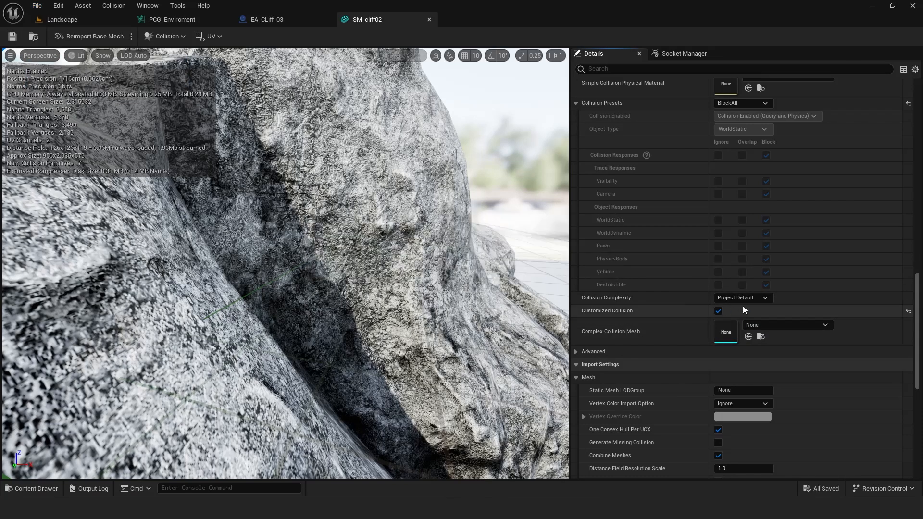
click(753, 298)
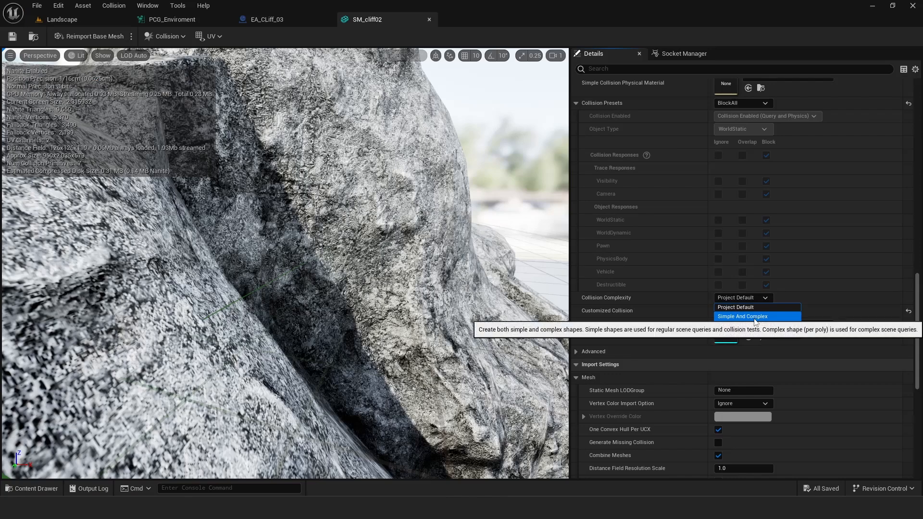
click(792, 297)
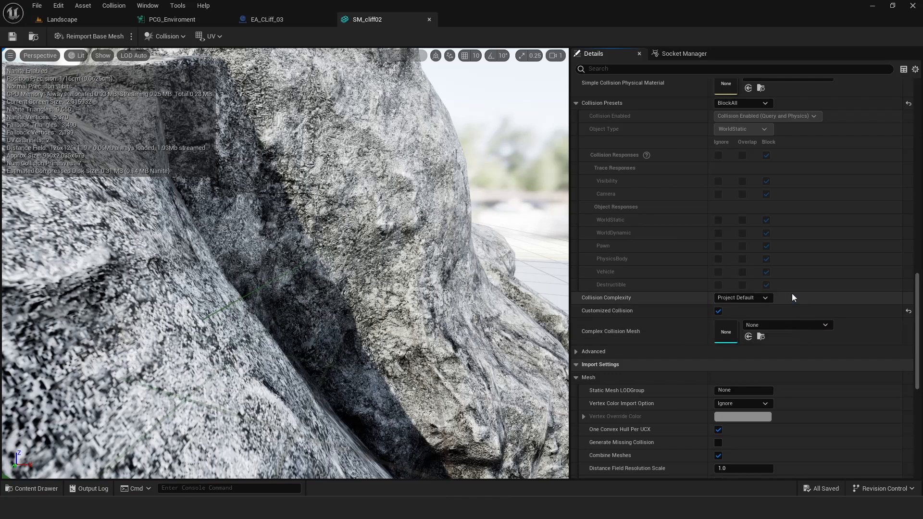
Nudge the EA_CLiff_03 rock in the Landscape level to regenerate the vegetation and check its surroundings from above.
click(50, 18)
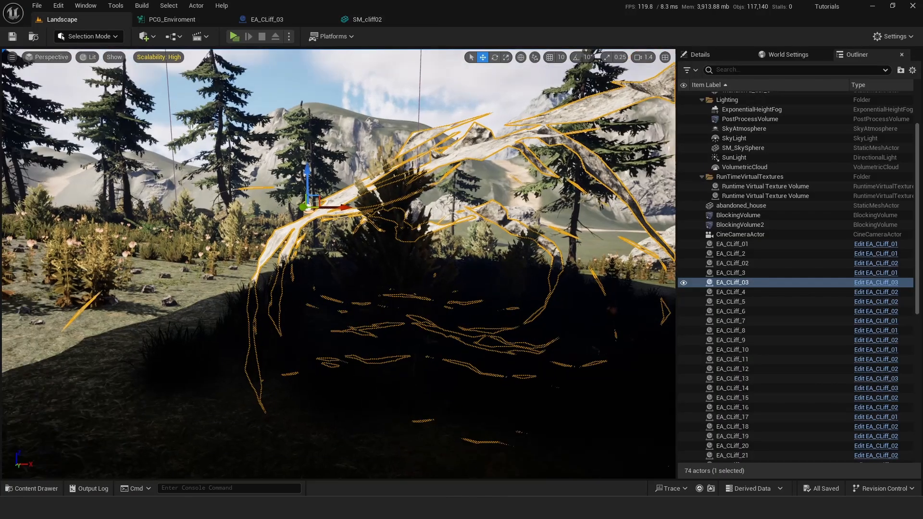
key(f)
drag(327, 202, 326, 203)
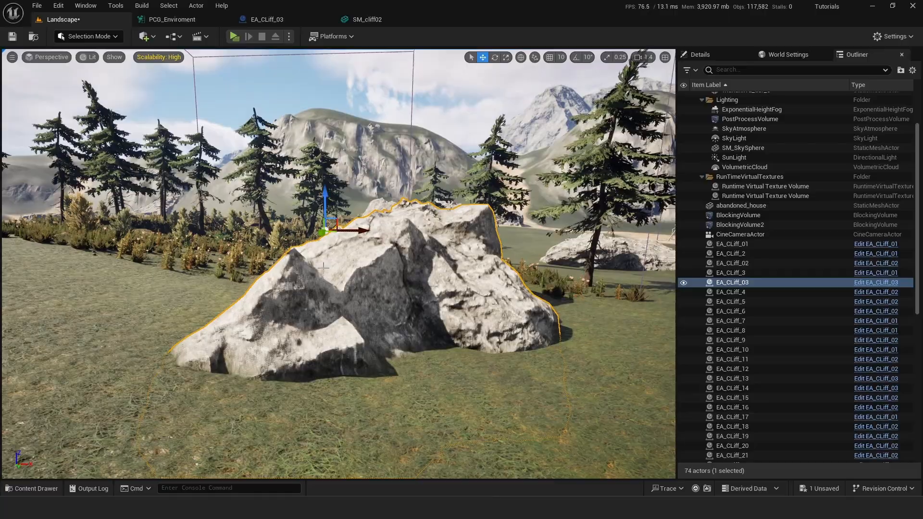
key(w)
right_drag(323, 265, 387, 315)
key(s)
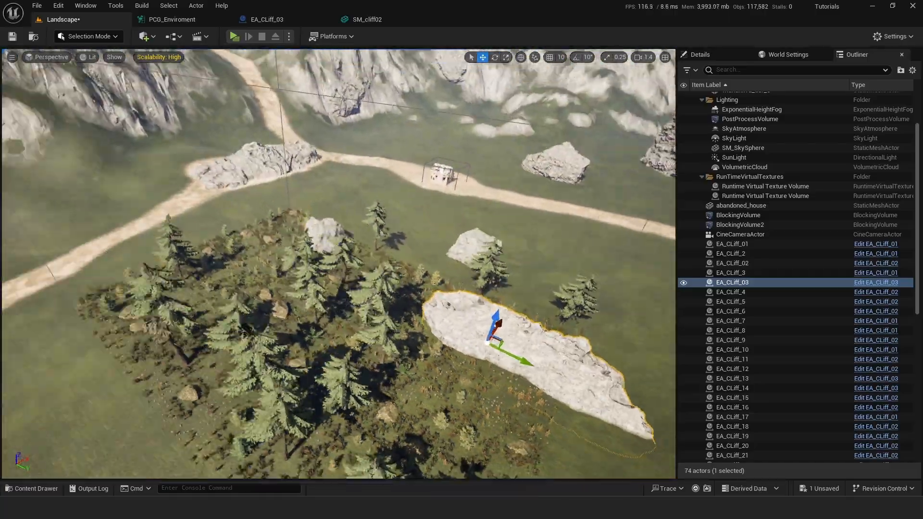
mouse_move(311, 251)
right_down()
mouse_move(308, 235)
mouse_move(312, 250)
right_up()
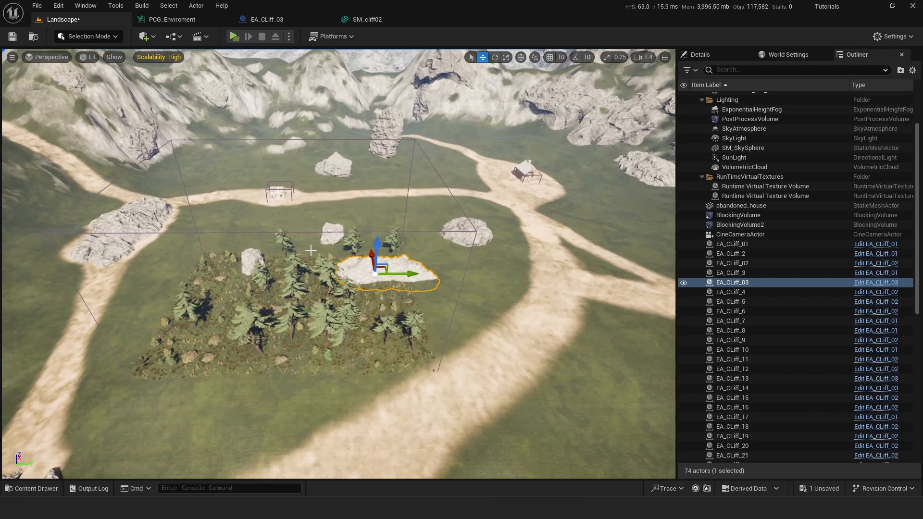
Show the details of the PCG_Enviroment volume in a wider view and clean up its generated contents.
click(377, 304)
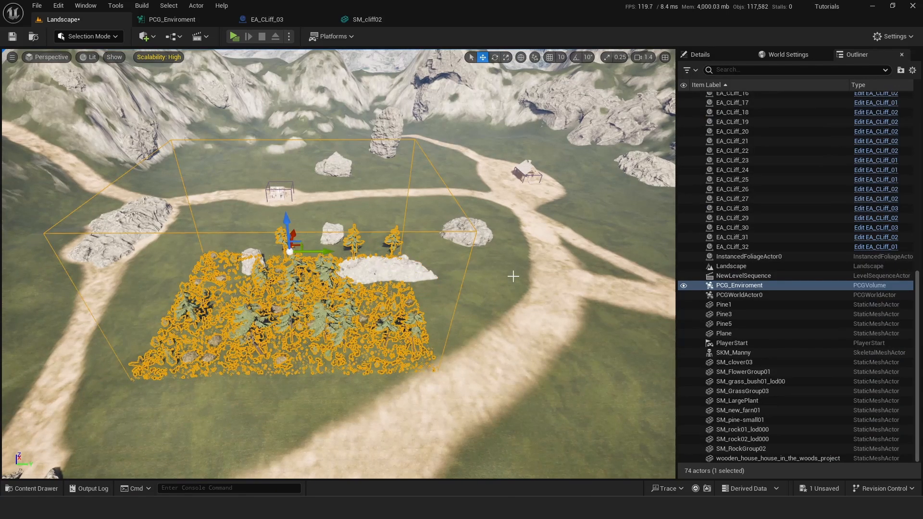
click(259, 210)
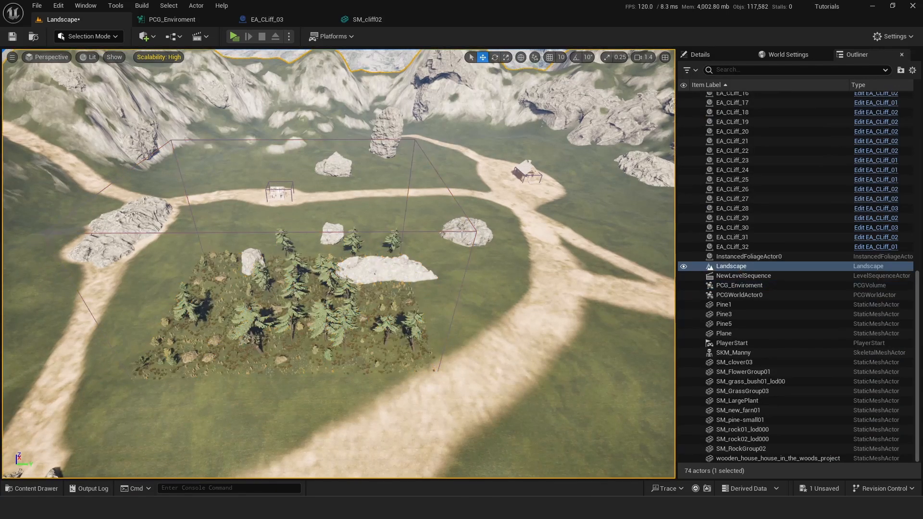
click(739, 285)
click(701, 54)
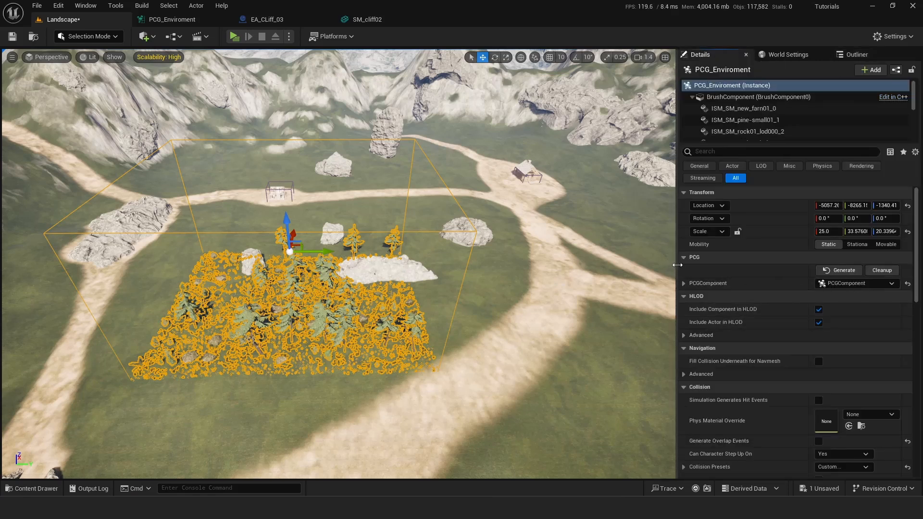
drag(677, 265, 608, 265)
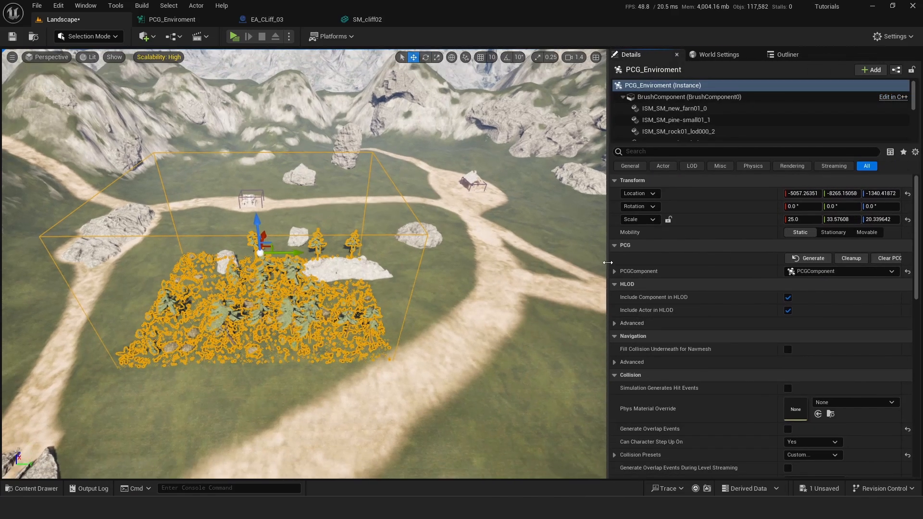
click(851, 258)
Set the scale of the PCG_Enviroment volume to 250 in X, 250 in Y and 60 in Z.
right_drag(406, 274, 501, 270)
scroll(406, 274, up, 1)
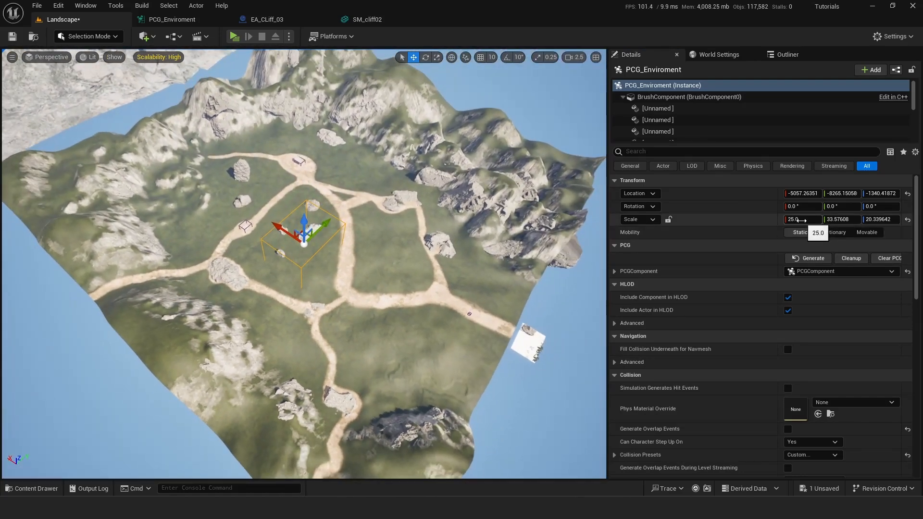
click(798, 220)
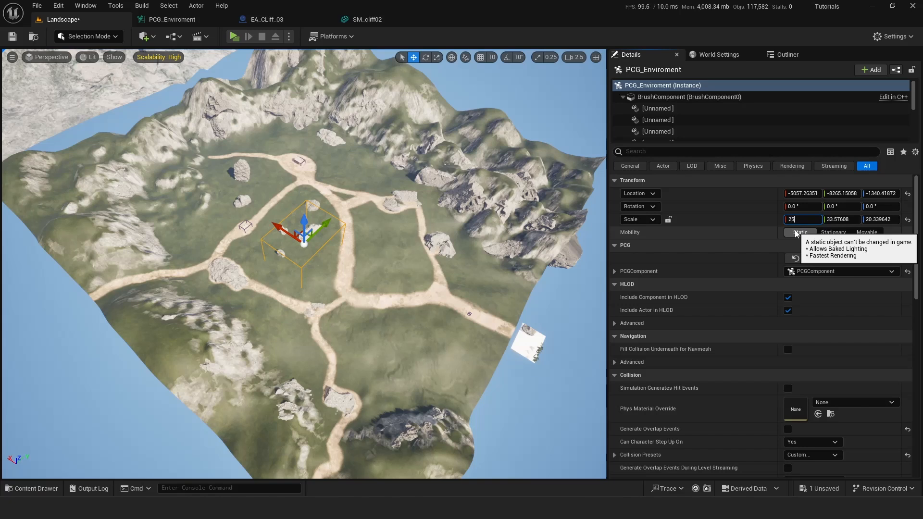
text(250)
click(837, 220)
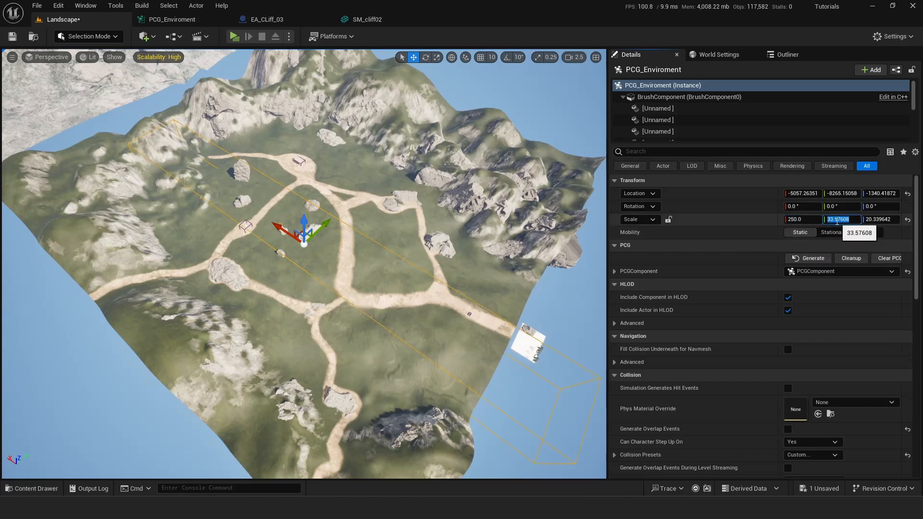
text(250)
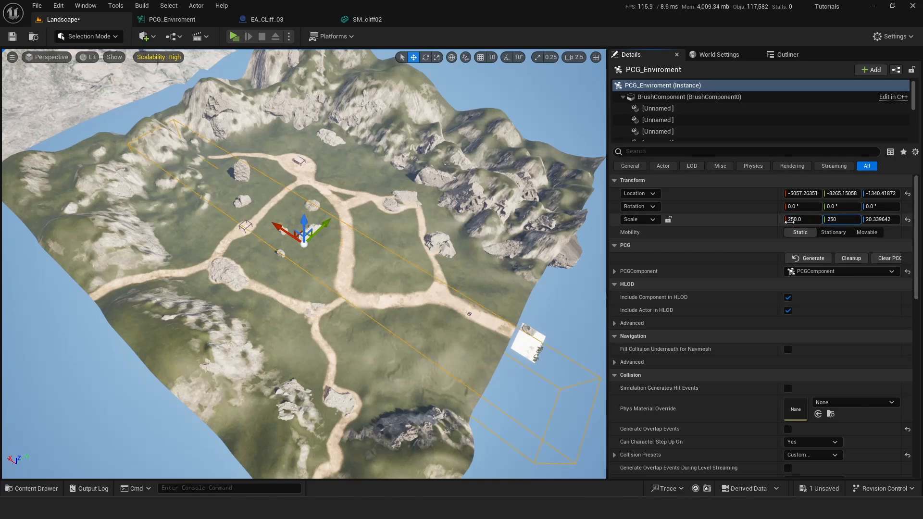
click(882, 220)
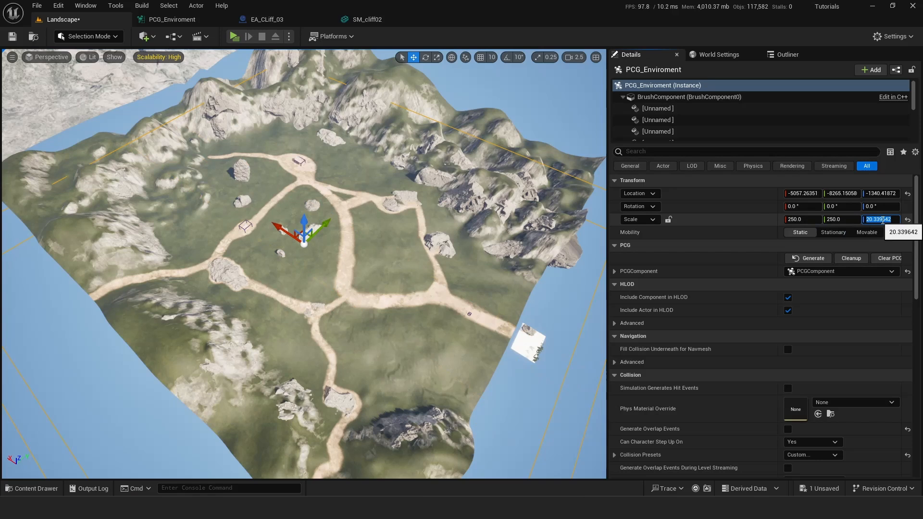
text(60)
key(Return)
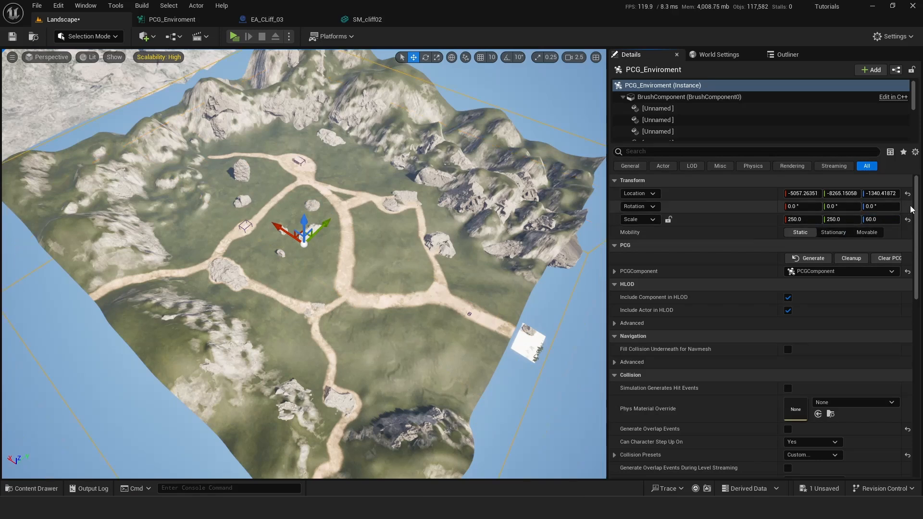
Reset the PCG_Enviroment volume's location to 0, 0, 0 and save all changes.
click(907, 195)
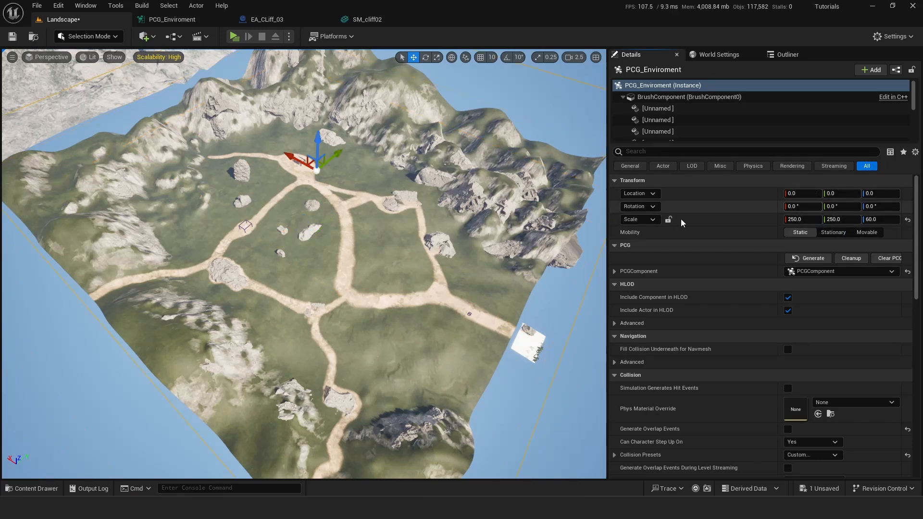
scroll(395, 245, up, 2)
mouse_move(406, 242)
right_down()
mouse_move(384, 248)
mouse_move(336, 202)
mouse_move(289, 190)
mouse_move(310, 243)
mouse_move(407, 244)
right_up()
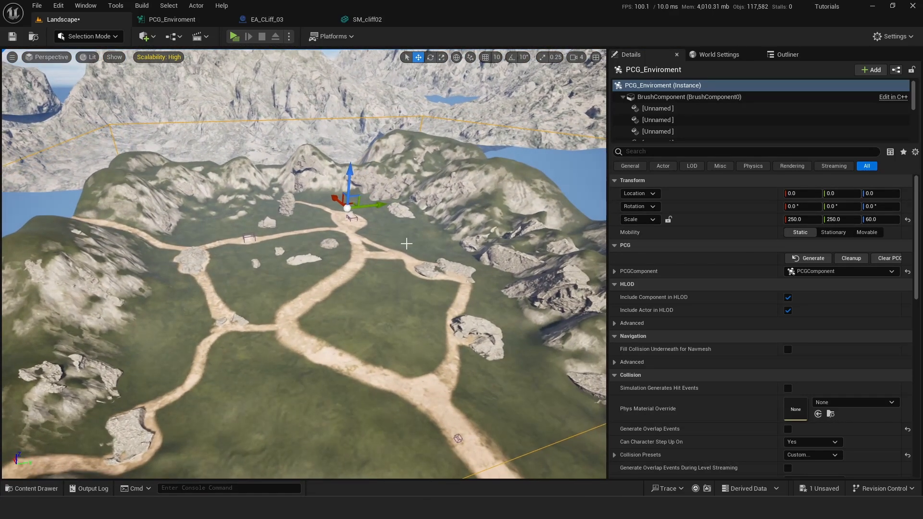
click(37, 5)
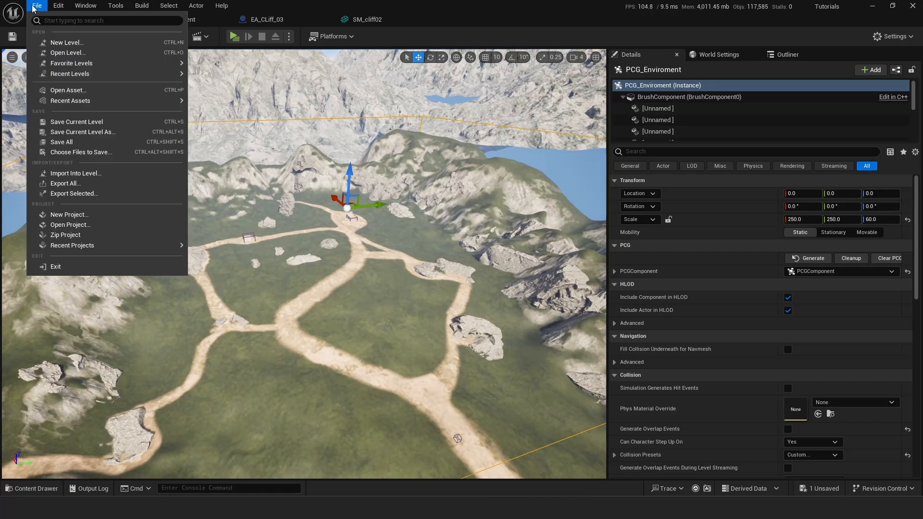
click(77, 141)
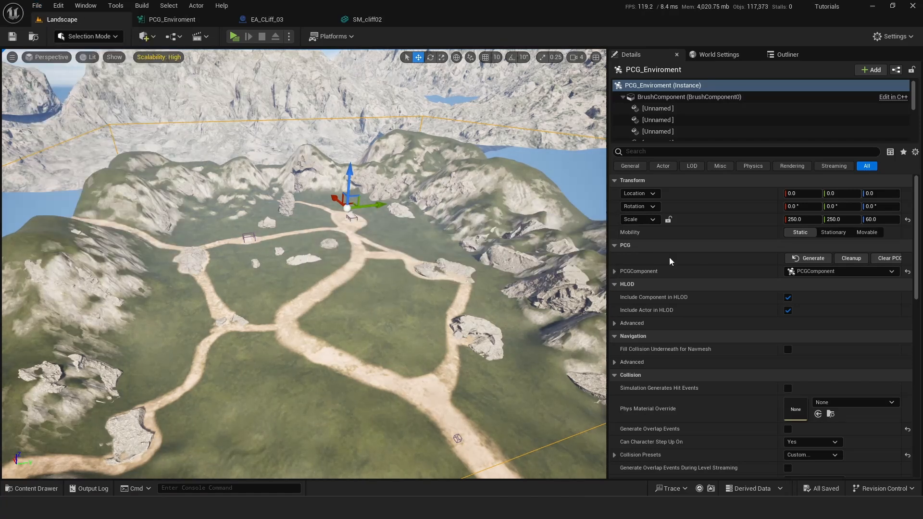
Generate the PCG_Enviroment contents across the whole landscape and inspect the vegetation along the paths and cliffs.
click(801, 259)
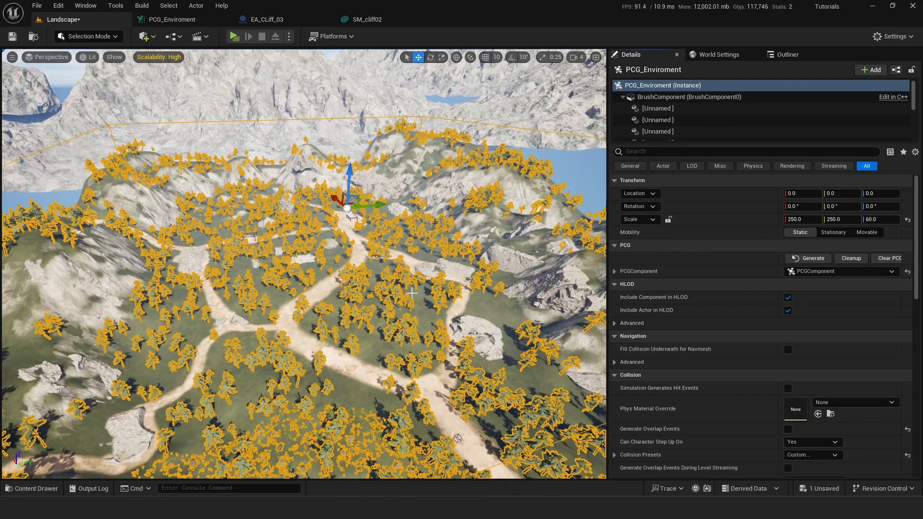
right_drag(411, 293, 435, 339)
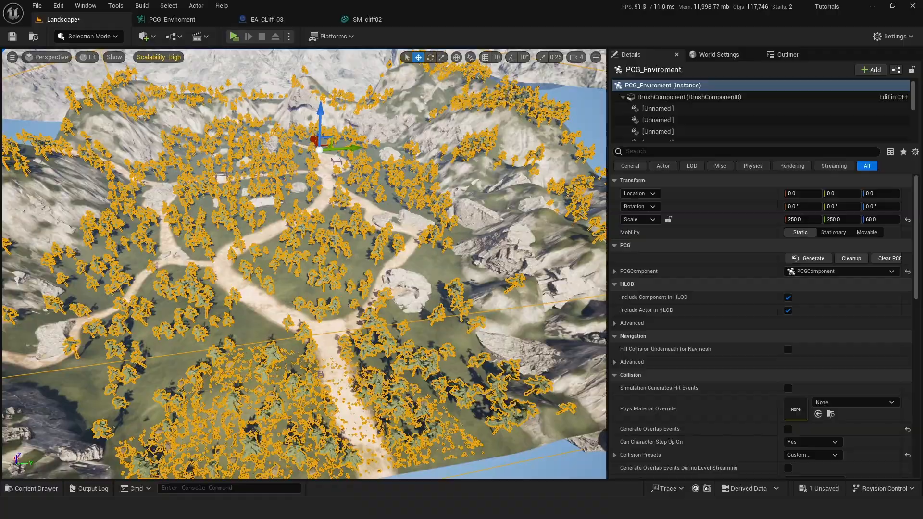
key(w)
right_drag(402, 266, 403, 266)
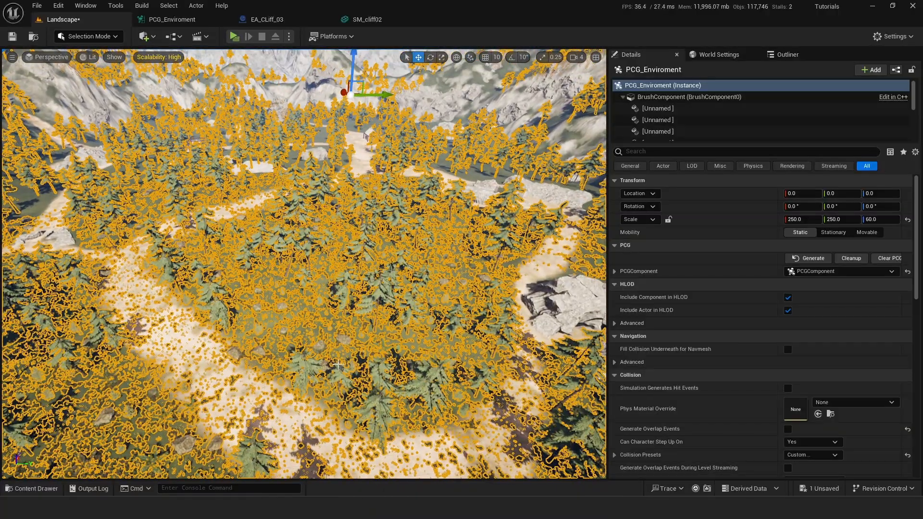
key(s)
right_drag(373, 213, 353, 216)
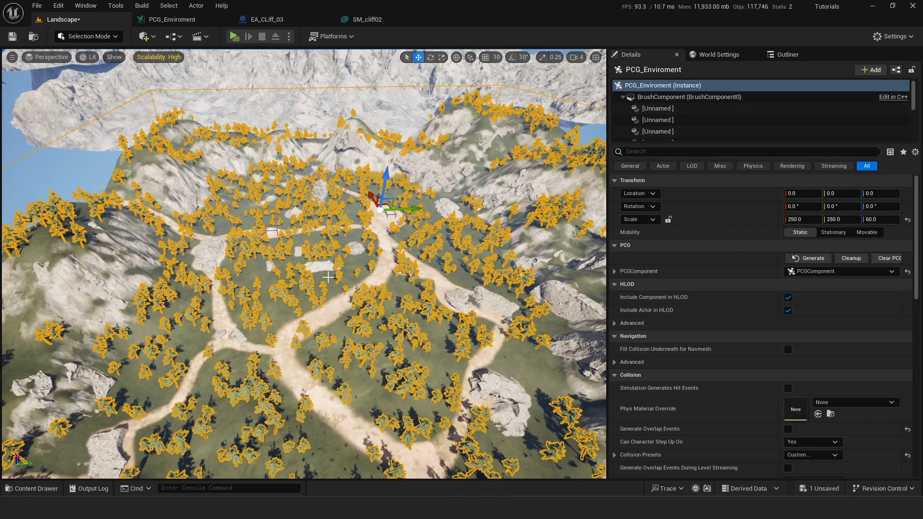
Inspect the generated vegetation across the whole landscape, from an overview down to the forest around the sandy path.
key(s)
right_drag(328, 277, 329, 268)
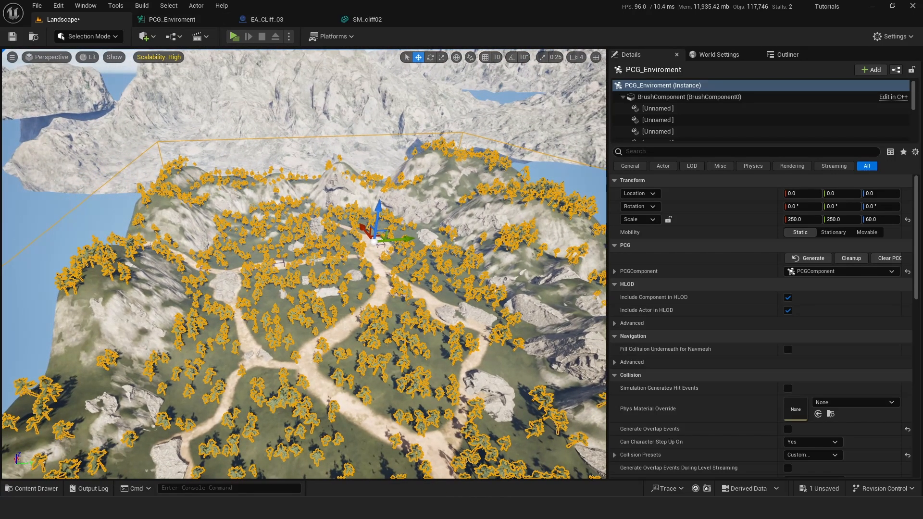
key(w)
right_drag(407, 291, 441, 295)
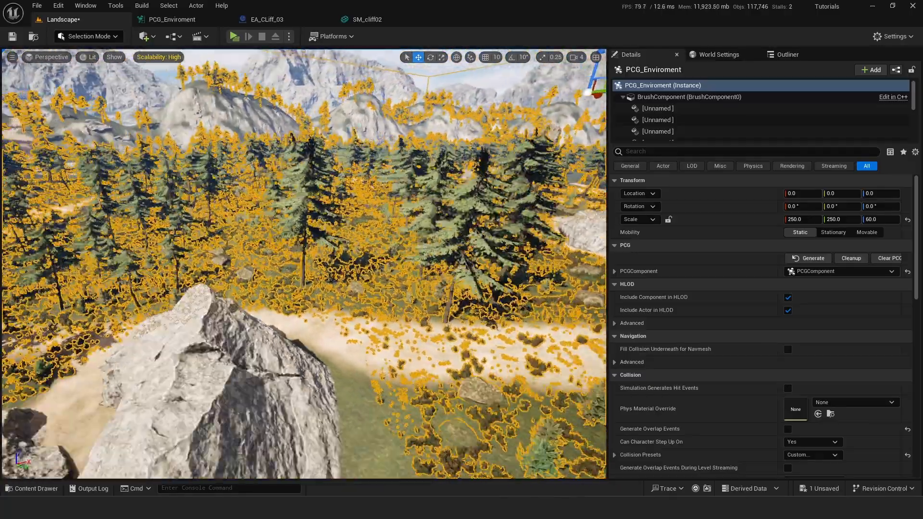
right_drag(389, 289, 381, 290)
key(a)
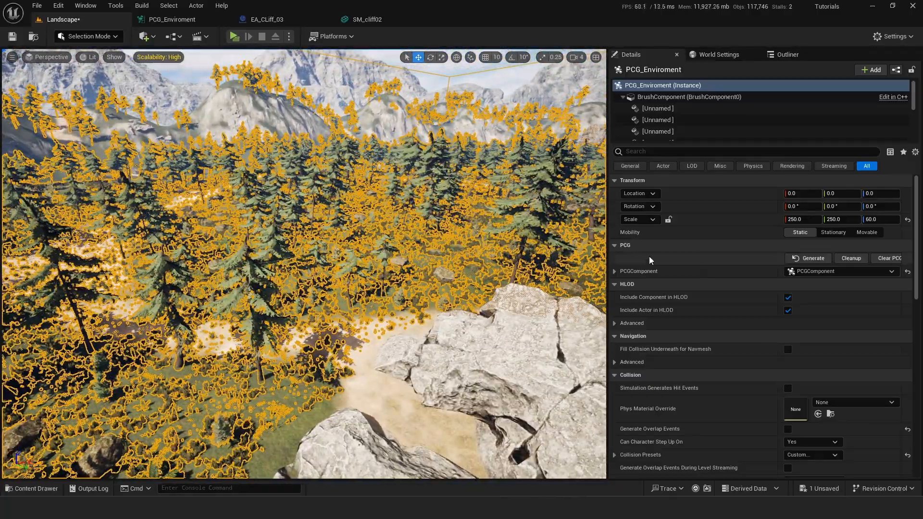
click(386, 89)
key(w)
mouse_move(314, 221)
right_down()
mouse_move(385, 212)
mouse_move(319, 210)
right_up()
scroll(385, 212, down, 1)
key(q)
scroll(313, 221, down, 2)
key(d)
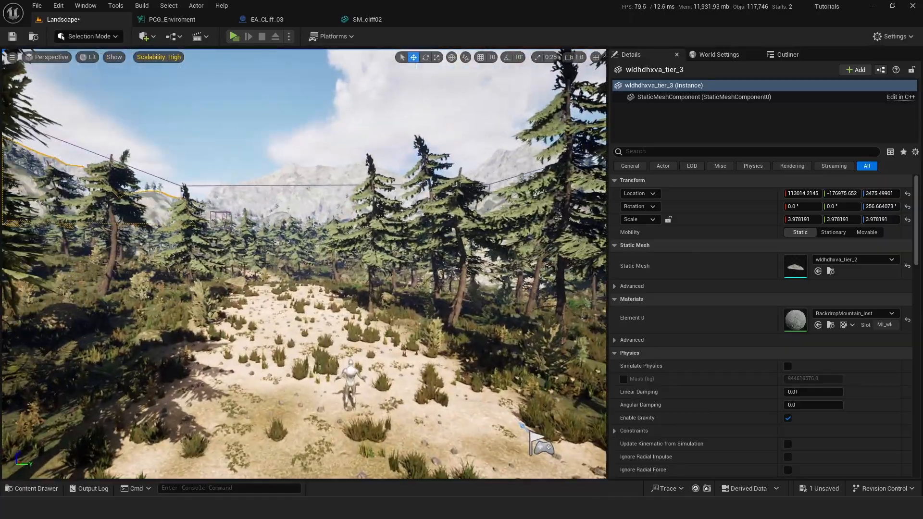
Start a play test from a spot on the sandy forest path and run the character through the vegetation.
key(w)
right_drag(324, 259, 321, 333)
key(a)
key(e)
key(w)
right_click(320, 332)
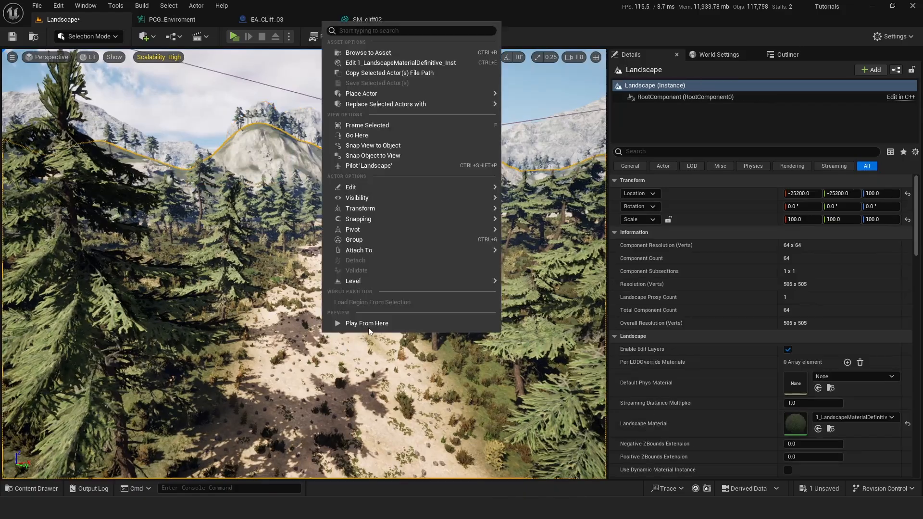
click(369, 326)
click(354, 256)
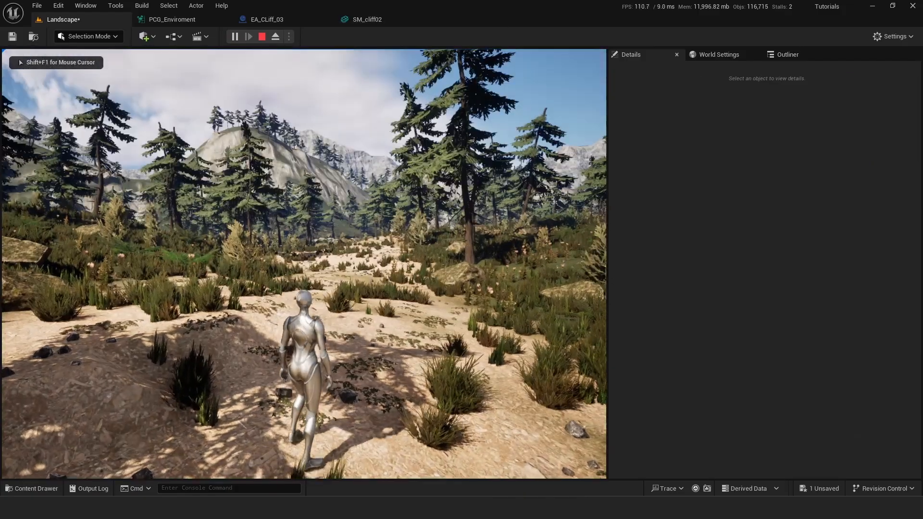
key(w)
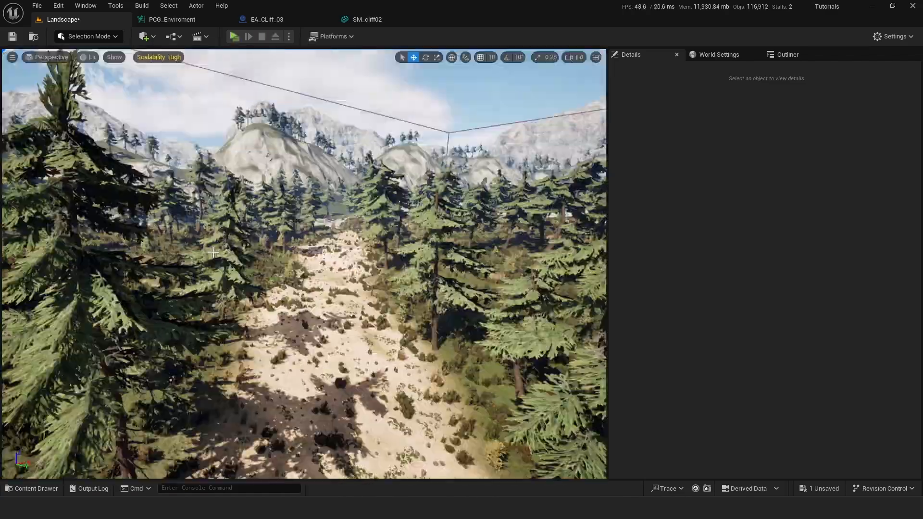
Select the PCG_Enviroment volume from the landscape's edge and clear its PCG link.
click(263, 239)
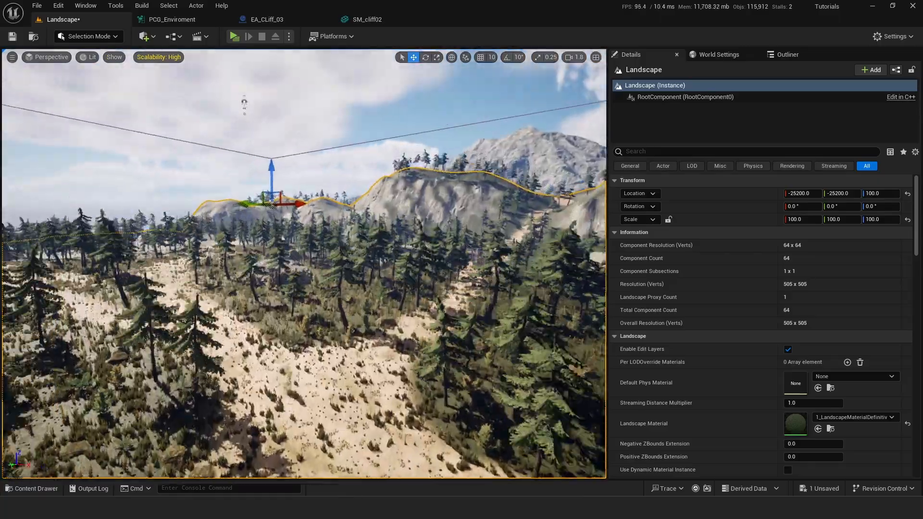
key(w)
key(e)
right_drag(305, 263, 413, 284)
scroll(304, 263, up, 3)
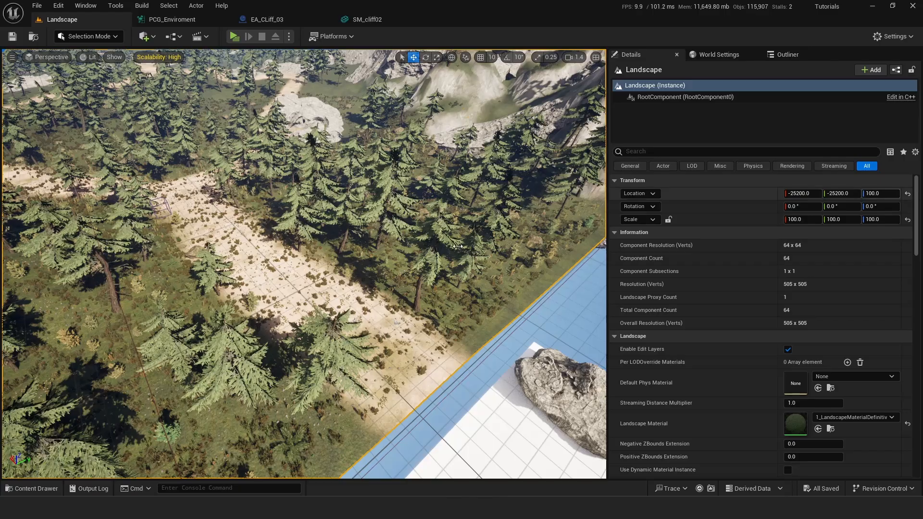
right_drag(304, 263, 353, 250)
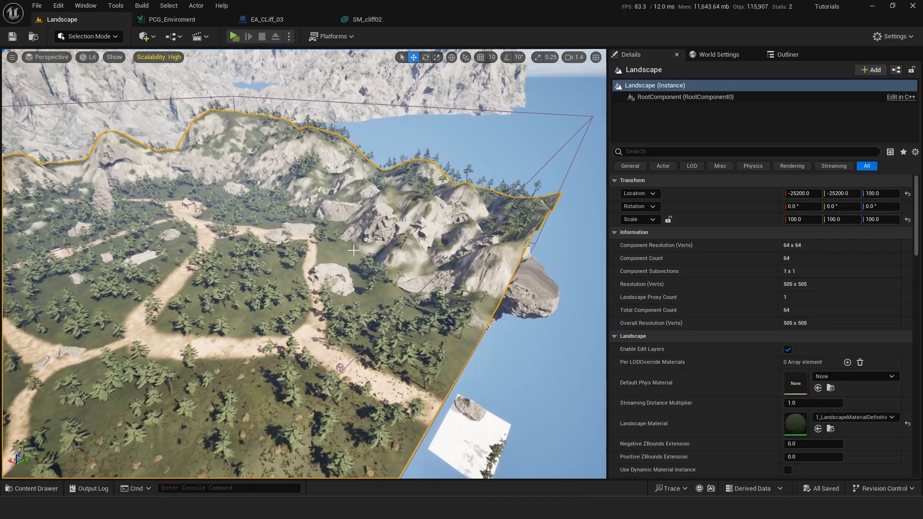
click(340, 367)
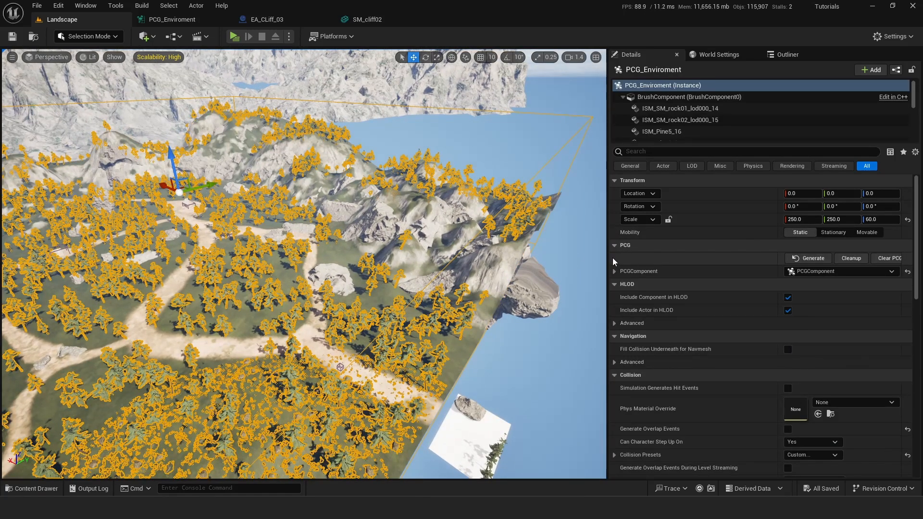
drag(608, 257, 543, 252)
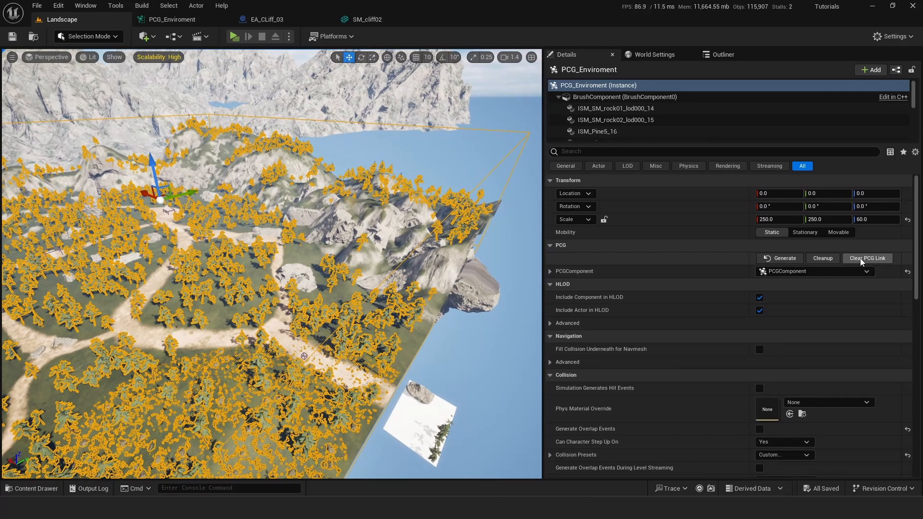
click(875, 261)
Move the PCG_Enviroment volume away from the vegetation and delete it, and locate the detached vegetation actor in the Outliner.
right_drag(375, 259, 230, 264)
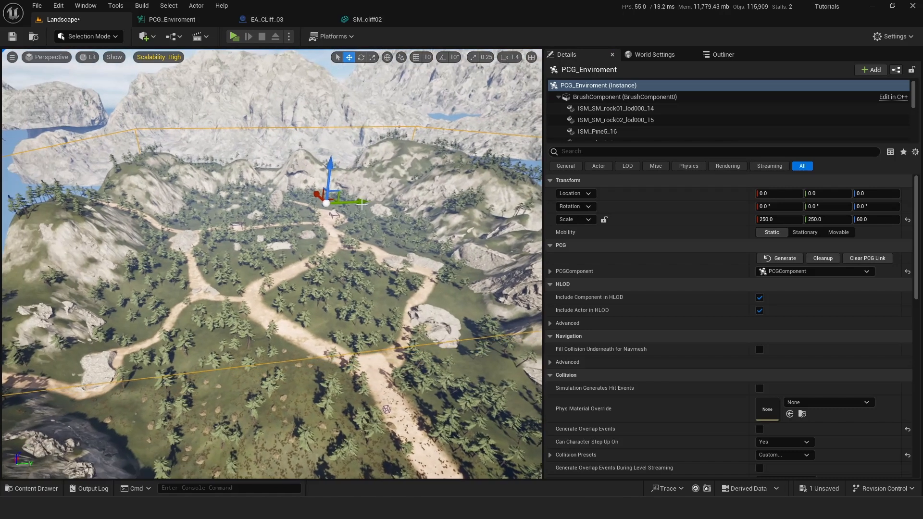
drag(315, 194, 294, 173)
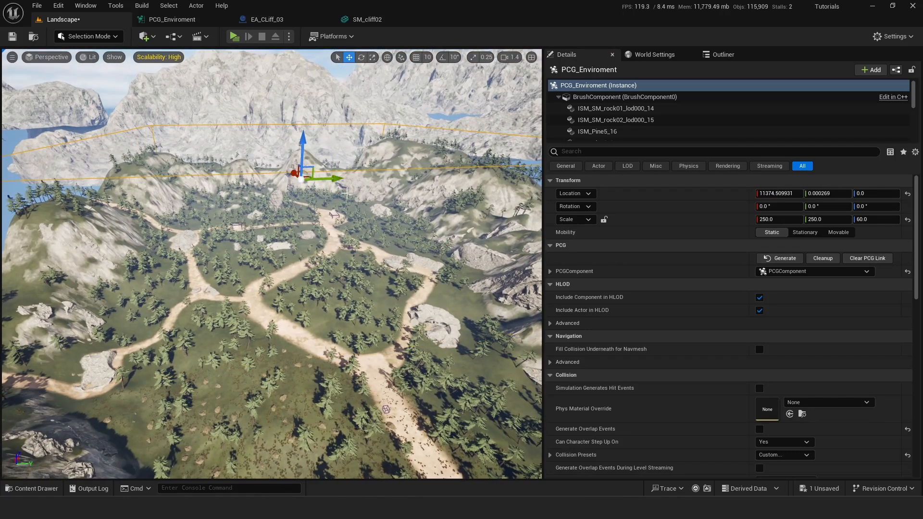
key(Delete)
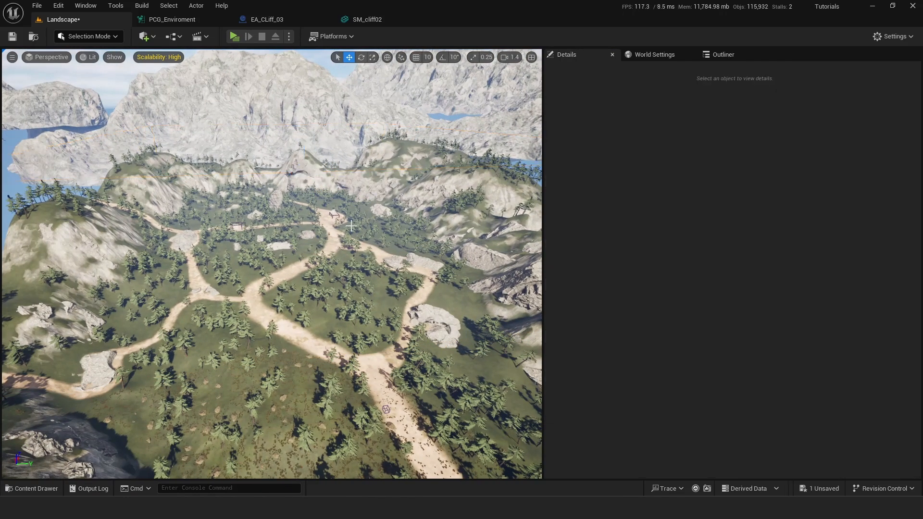
click(312, 279)
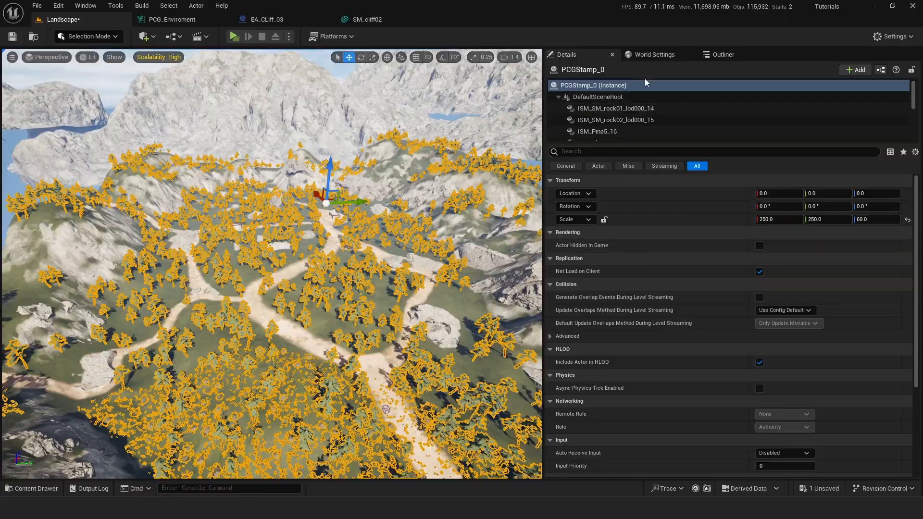
click(709, 56)
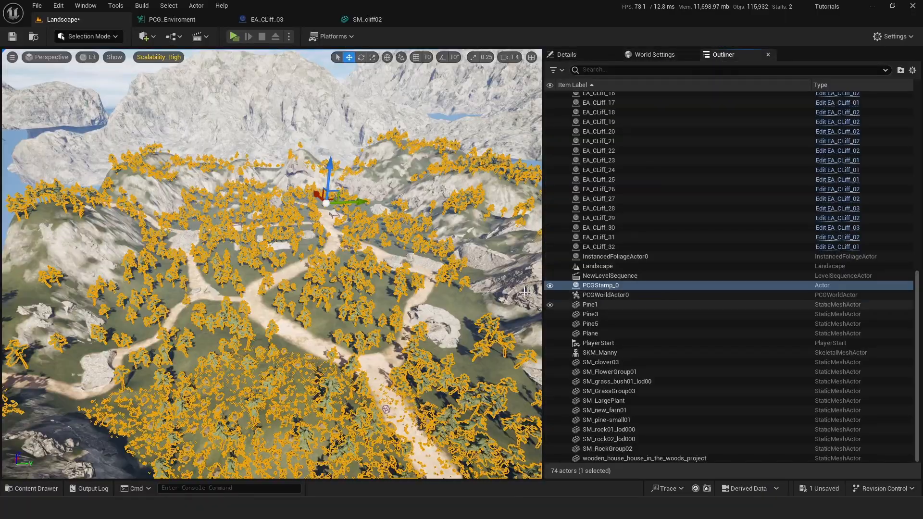
Play the level from the sandy clearing and run the character through the vegetation left without its PCG volume.
right_drag(271, 264, 390, 310)
key(w)
scroll(346, 358, up, 3)
key(w)
click(264, 365)
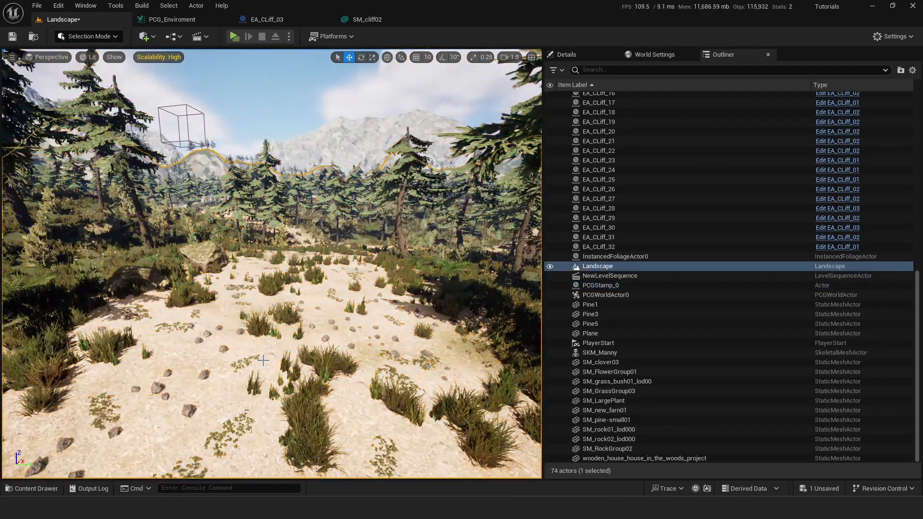
right_click(264, 365)
click(314, 357)
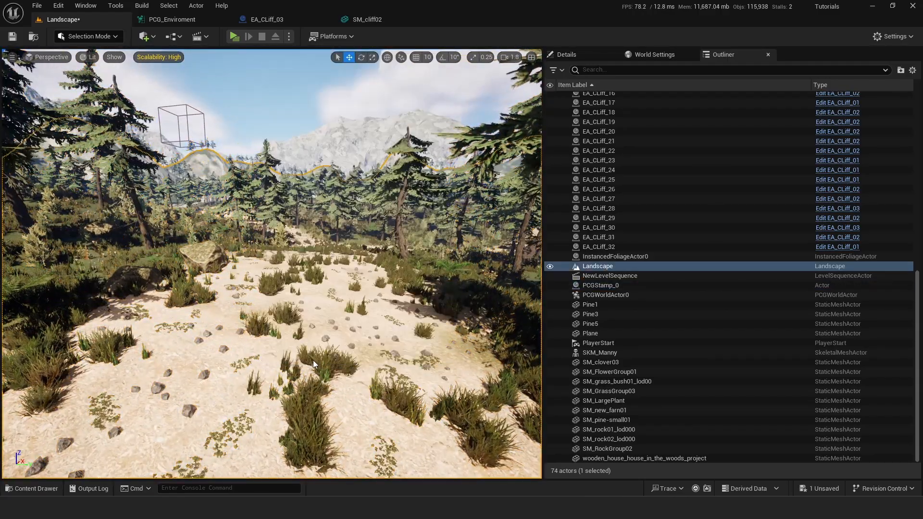
click(376, 315)
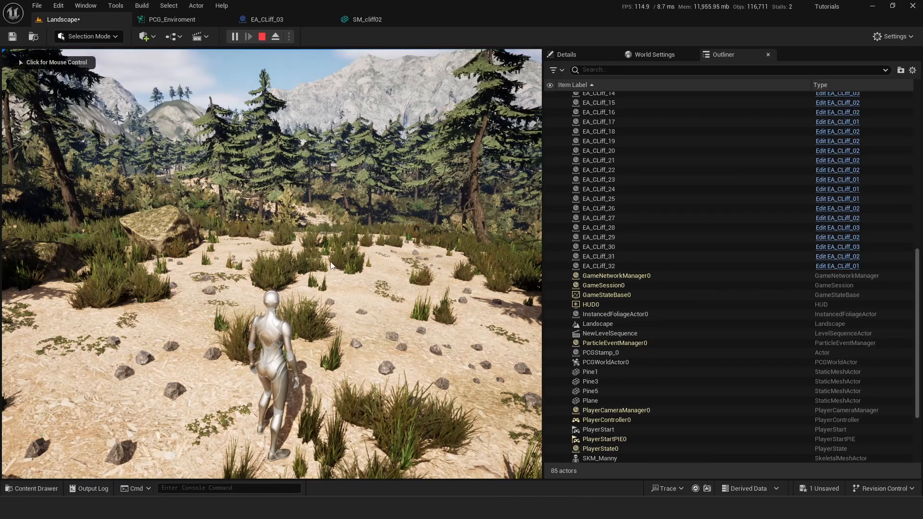
key(w)
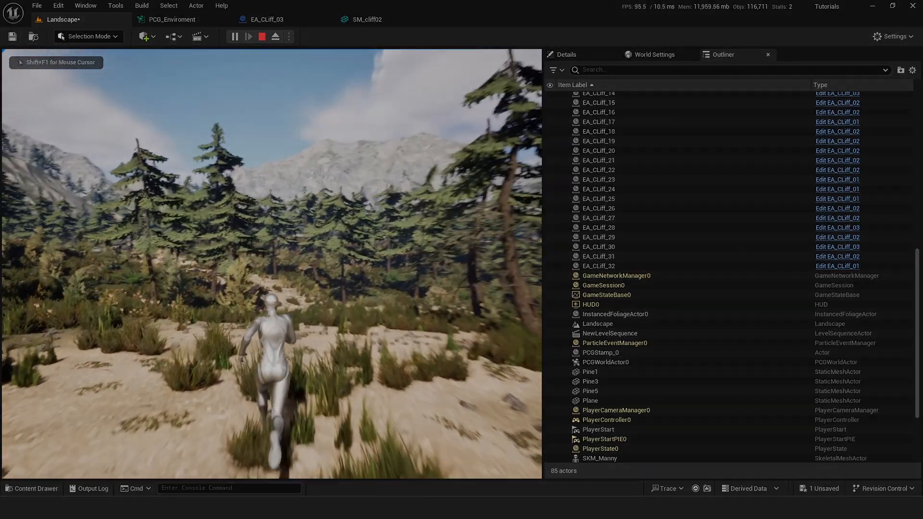